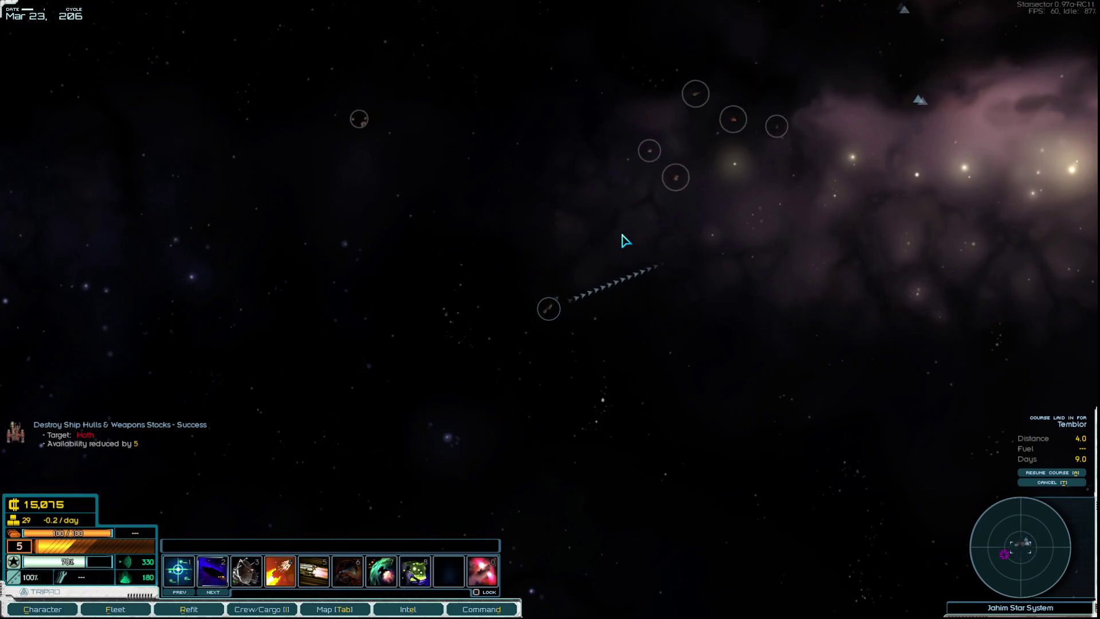
- Explore the derelict freighter, recover 3 marines from its sleeper pods, and begin salvaging
{"action": "left_click", "coordinate": [609, 197]}
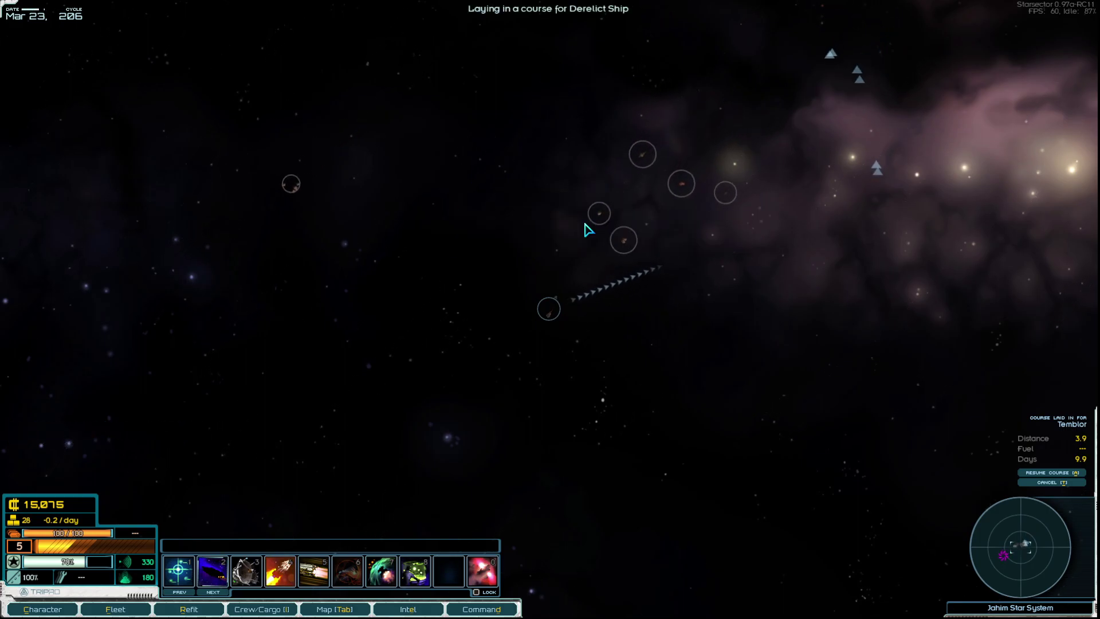
{"action": "key", "text": "space"}
{"action": "key", "text": "space"}
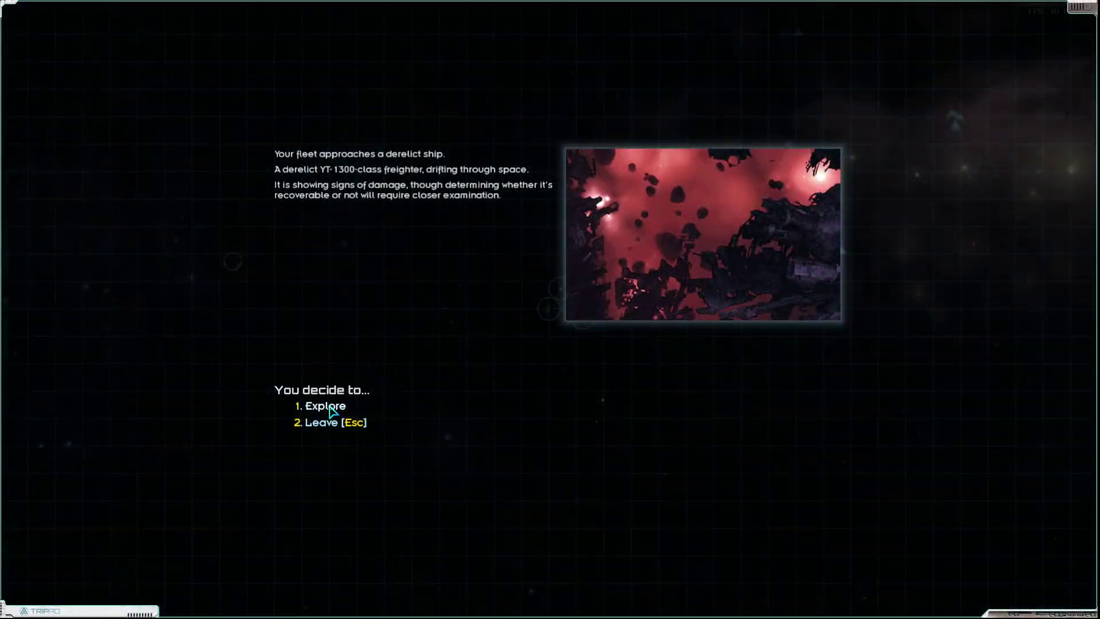
{"action": "left_click", "coordinate": [323, 409]}
{"action": "left_click", "coordinate": [331, 409]}
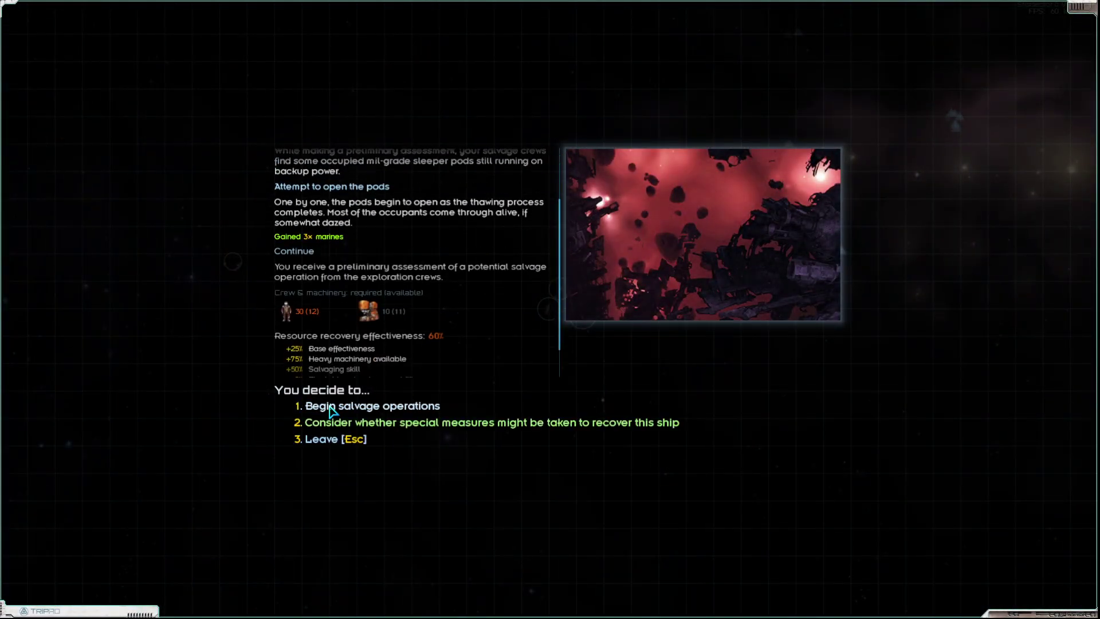
{"action": "left_click", "coordinate": [329, 418]}
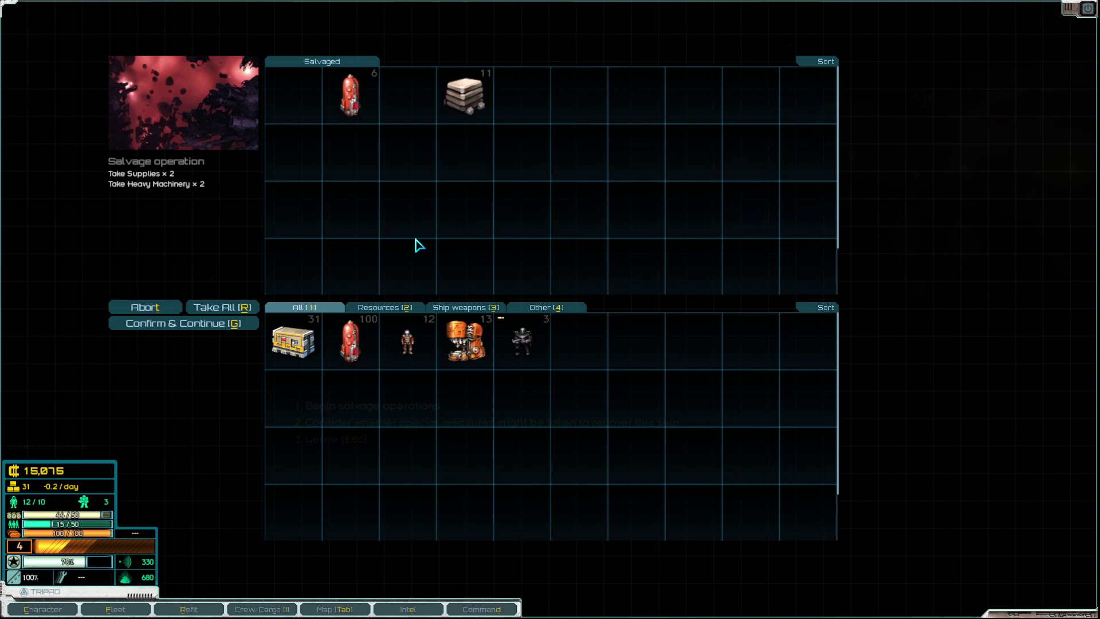
- Take 6 of the 11 salvaged metals into cargo and confirm the salvage
{"action": "left_click_drag", "start_coordinate": [453, 103], "coordinate": [597, 348]}
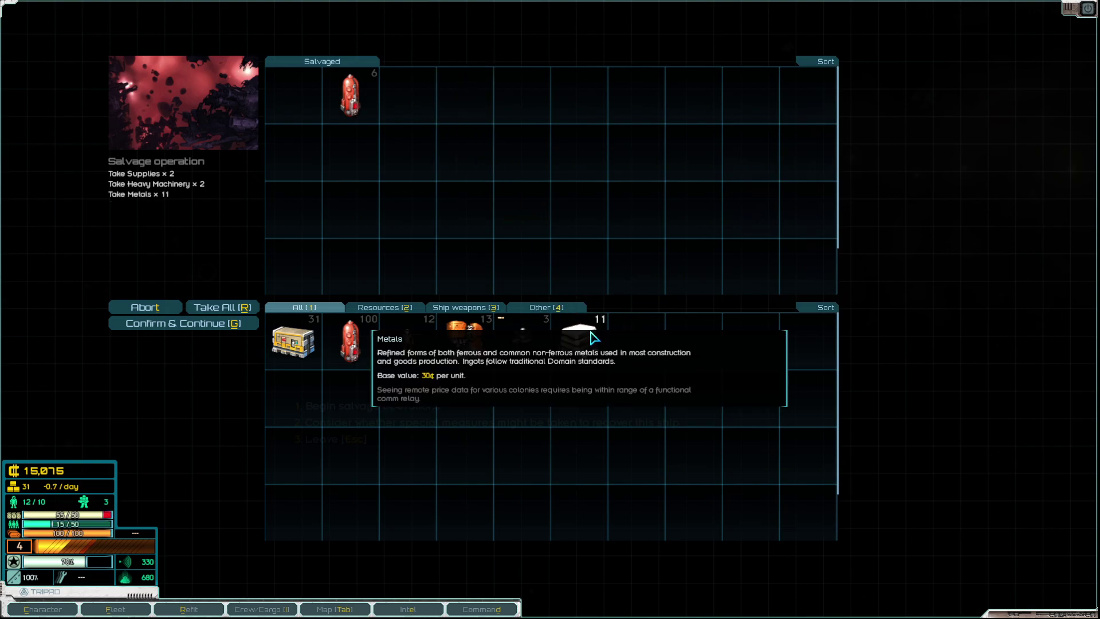
{"action": "right_click", "coordinate": [596, 338]}
{"action": "left_click", "coordinate": [617, 337]}
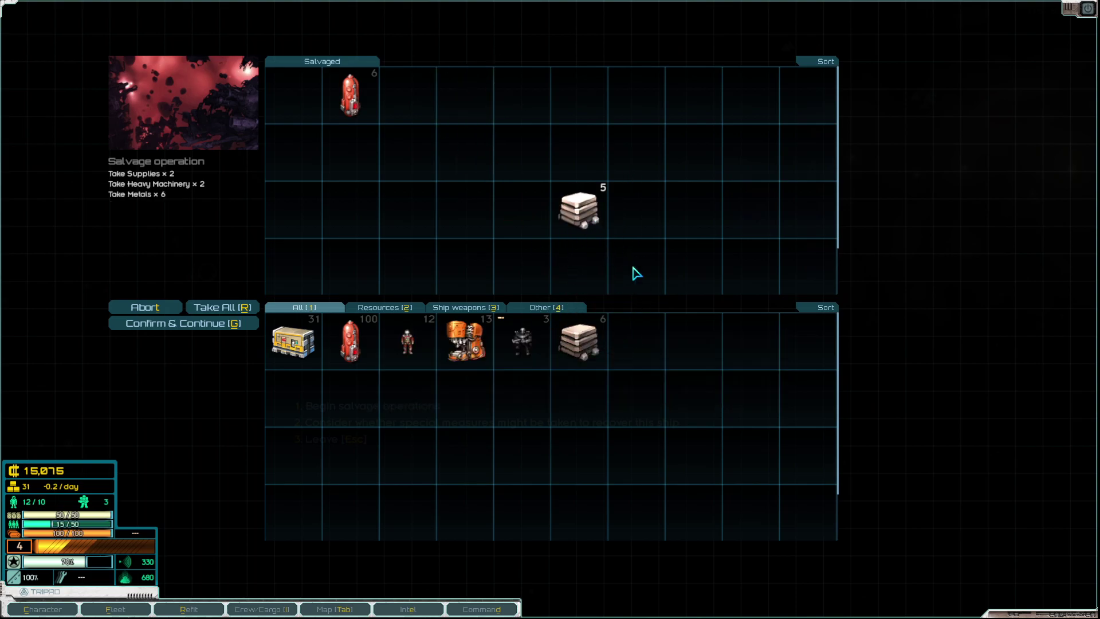
{"action": "left_click", "coordinate": [182, 324]}
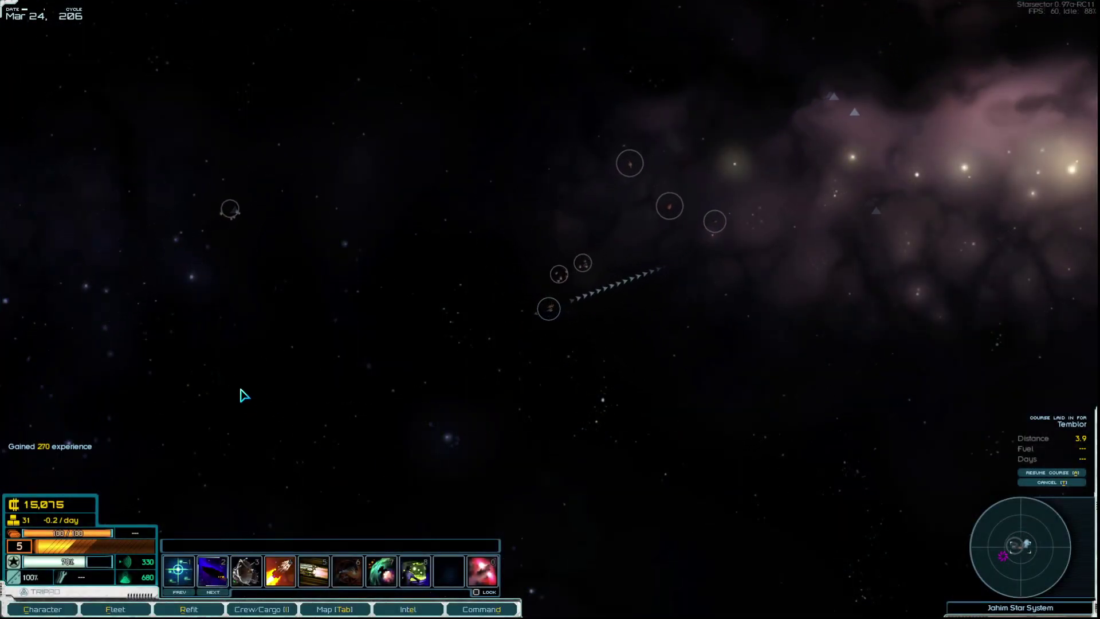
- On the sector map, plot a course to Mandalore Station in the Mandalore system
{"action": "key", "text": "Tab"}
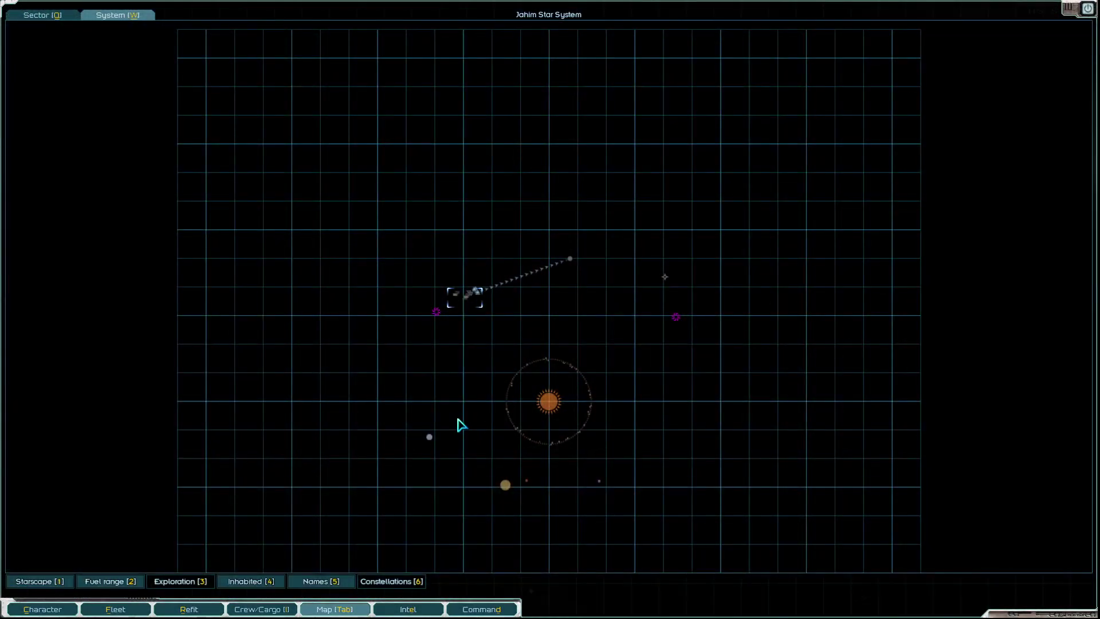
{"action": "key", "text": "q"}
{"action": "left_click", "coordinate": [483, 409]}
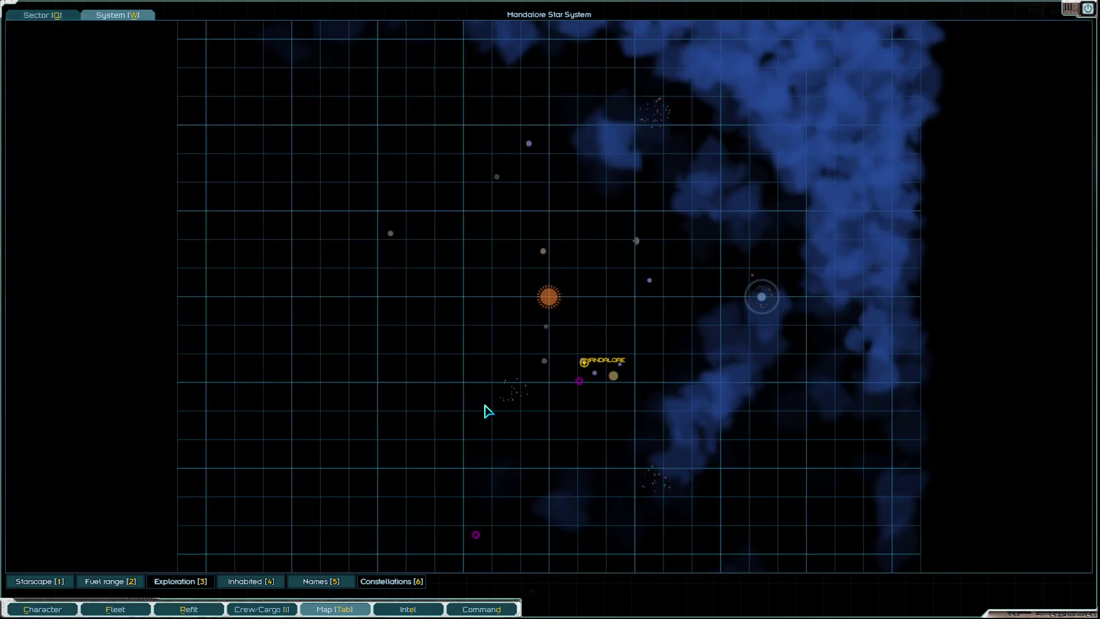
{"action": "left_click", "coordinate": [585, 365]}
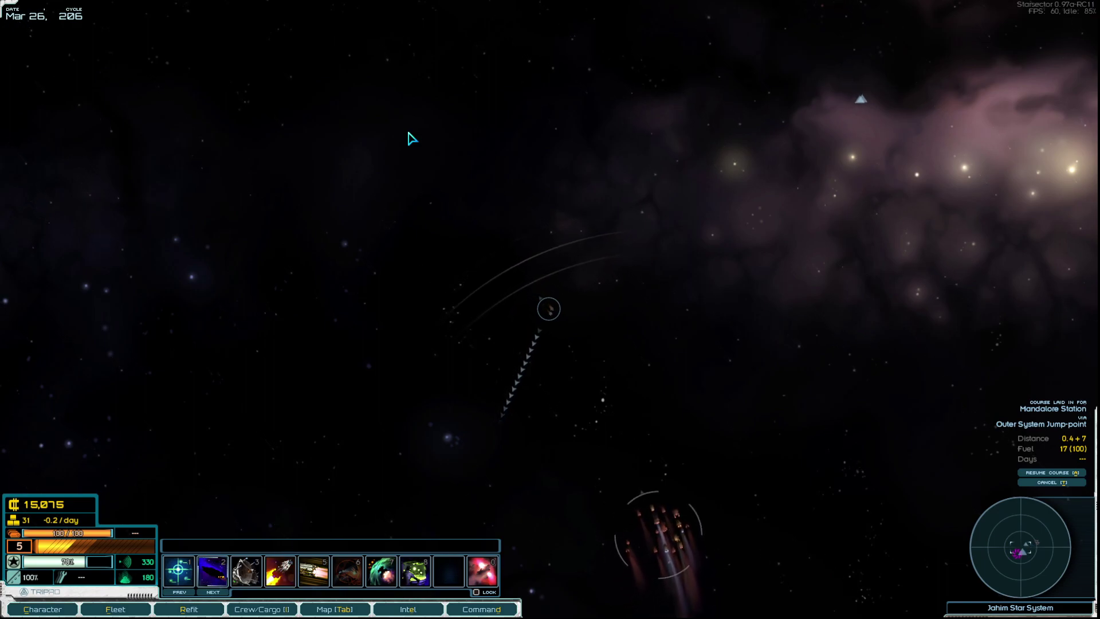
- Fly to the Outer System Jump-point using two emergency burns
{"action": "key", "text": "8"}
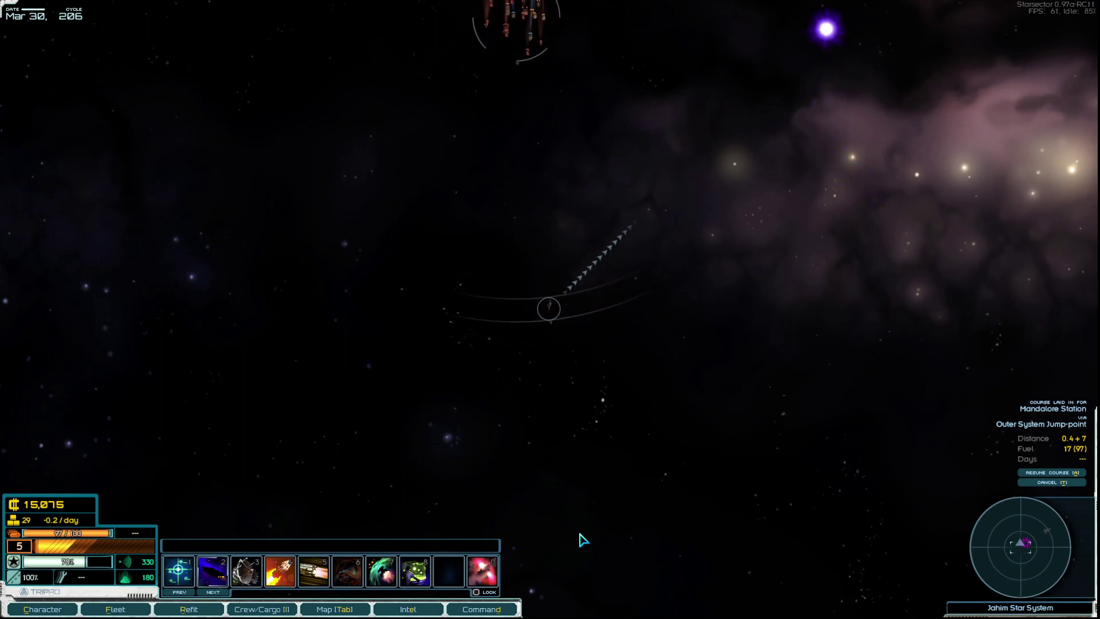
{"action": "key", "text": "4"}
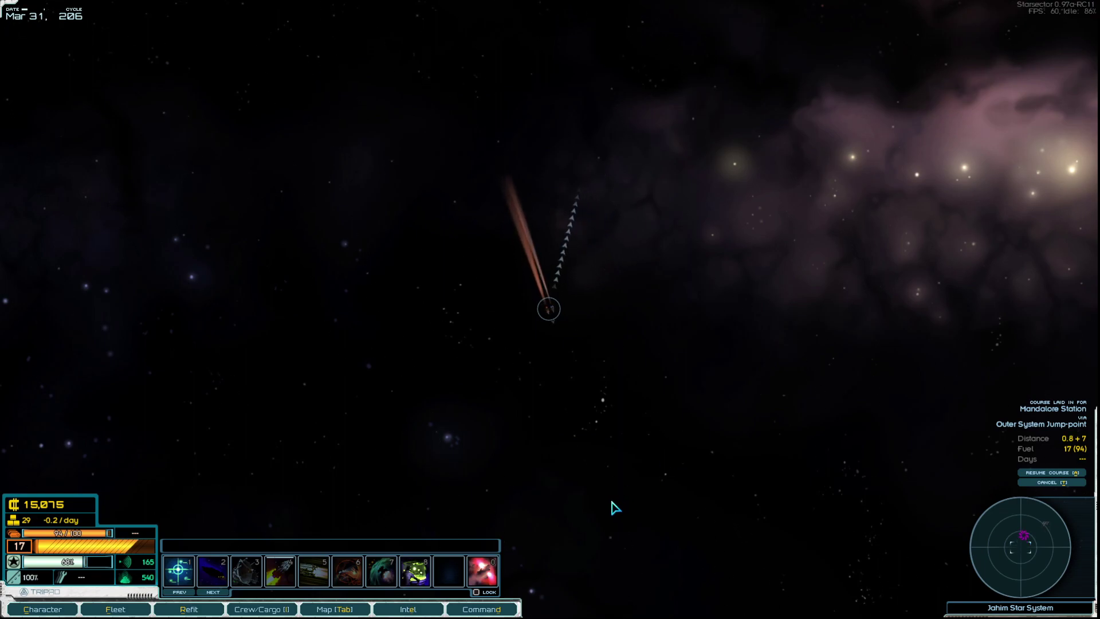
{"action": "key", "text": "Tab"}
{"action": "key", "text": "Tab"}
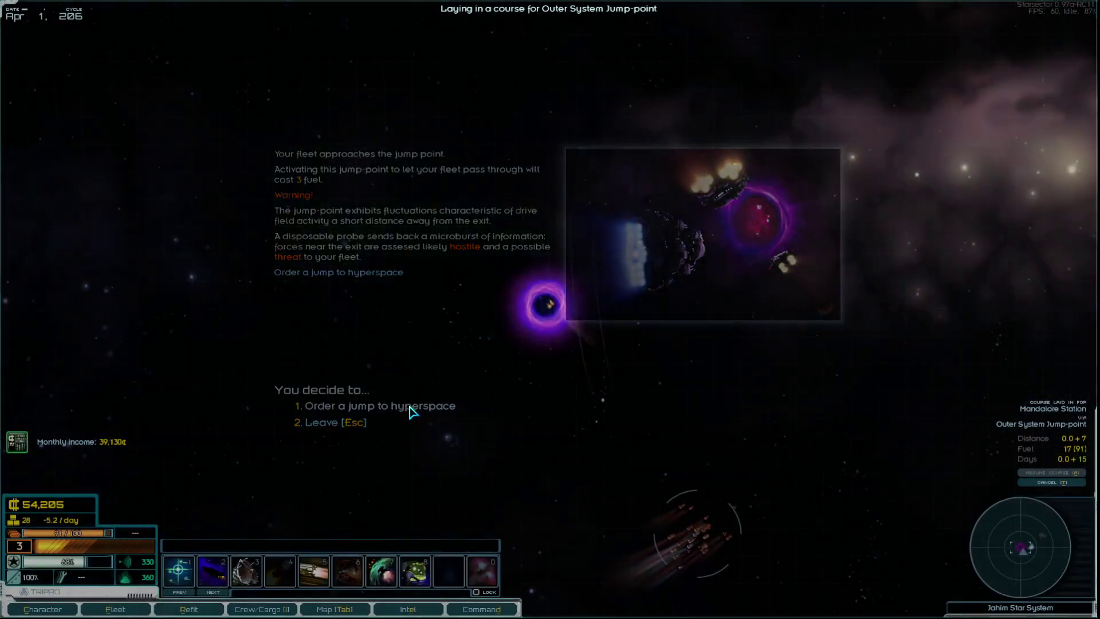
- Jump to hyperspace and fast-forward through Valac to Mandalore's jump point
{"action": "left_click", "coordinate": [411, 410]}
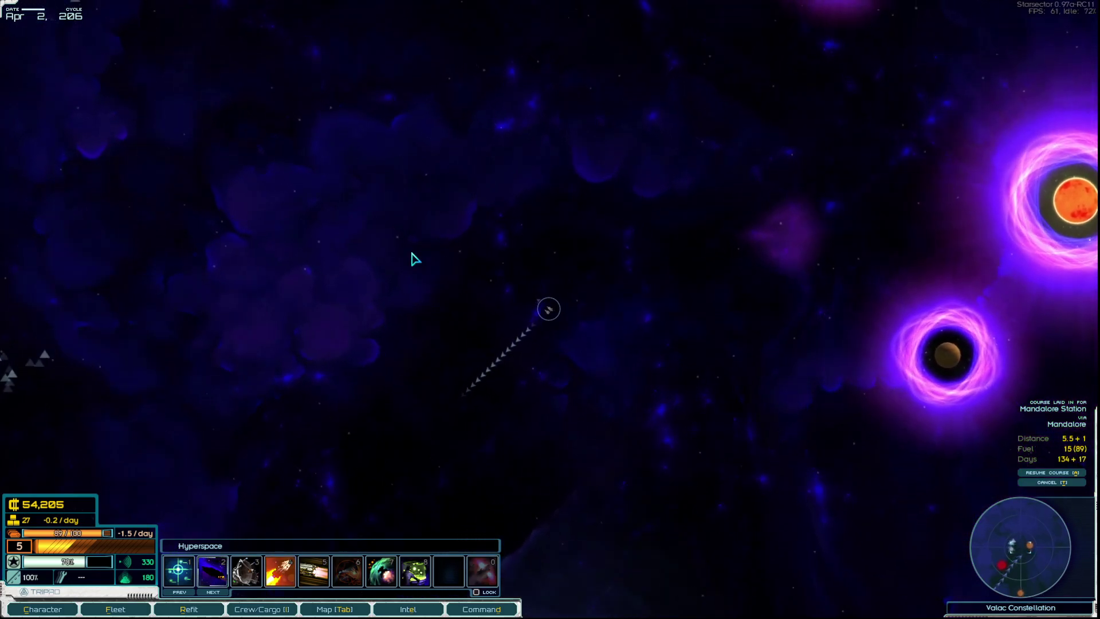
{"action": "scroll", "coordinate": [410, 266], "scroll_direction": "down", "scroll_amount": 5}
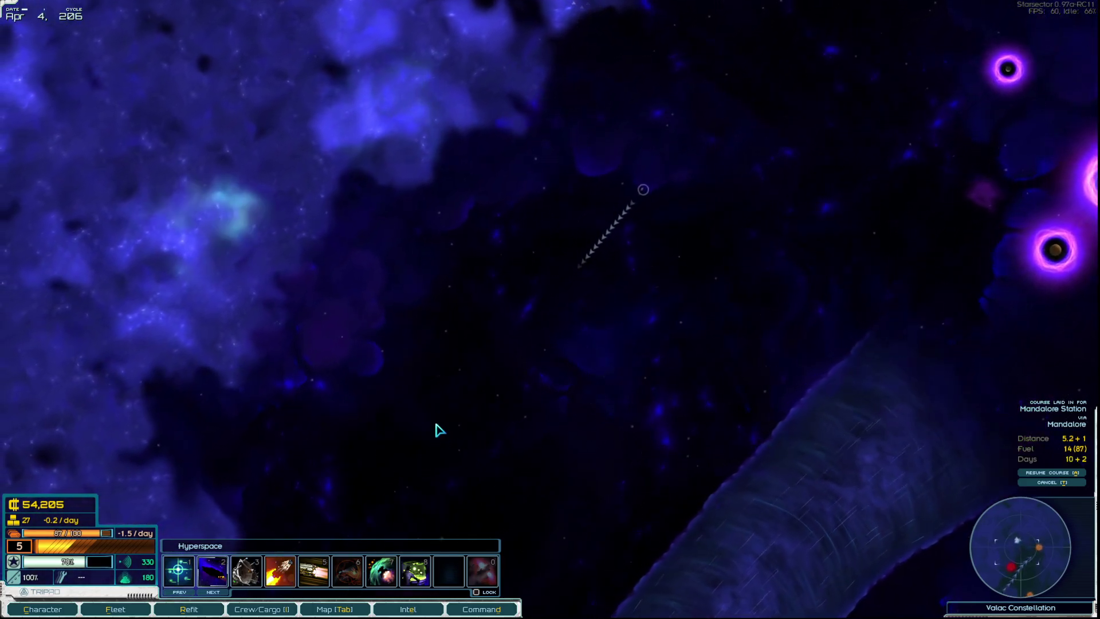
{"action": "key", "text": "shift"}
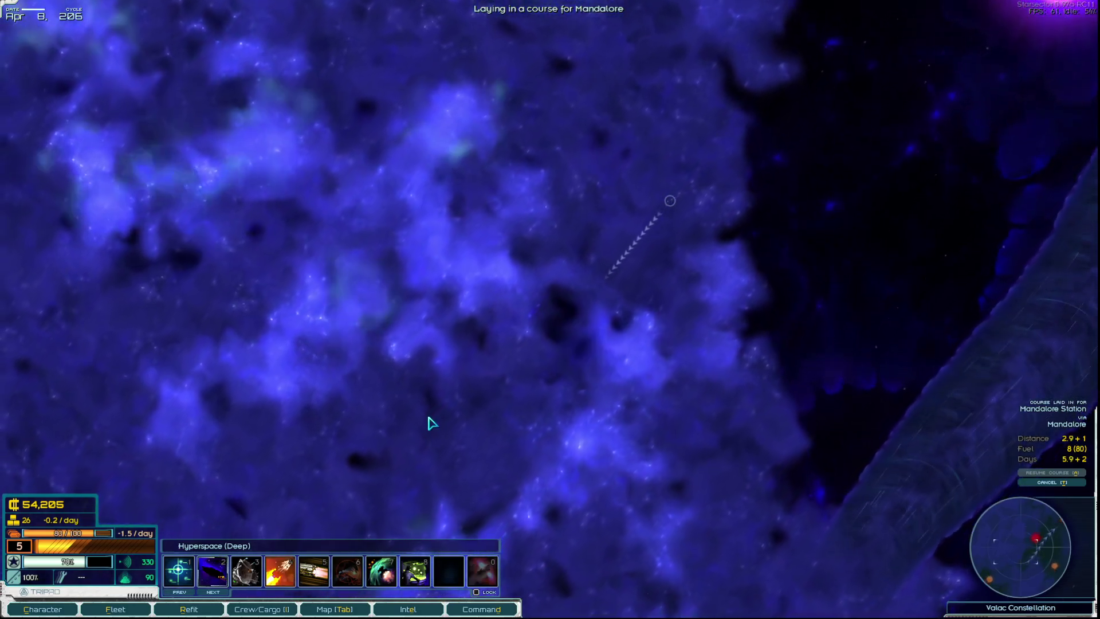
{"action": "key", "text": "shift"}
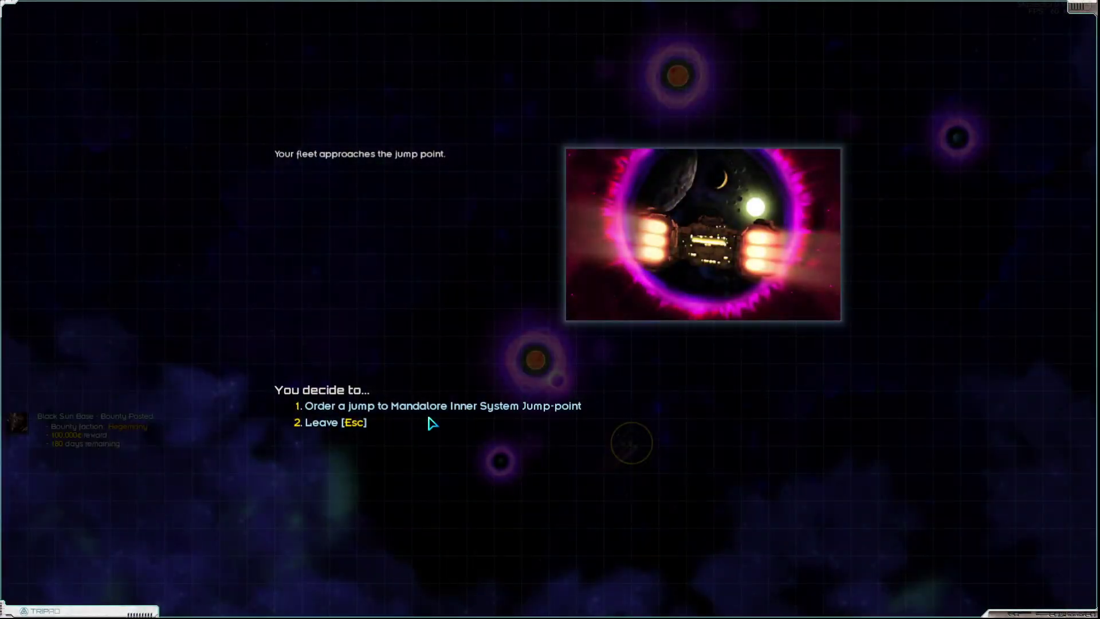
- Jump through the Mandalore Inner System Jump-point and dock at Mandalore Station
{"action": "key", "text": "1"}
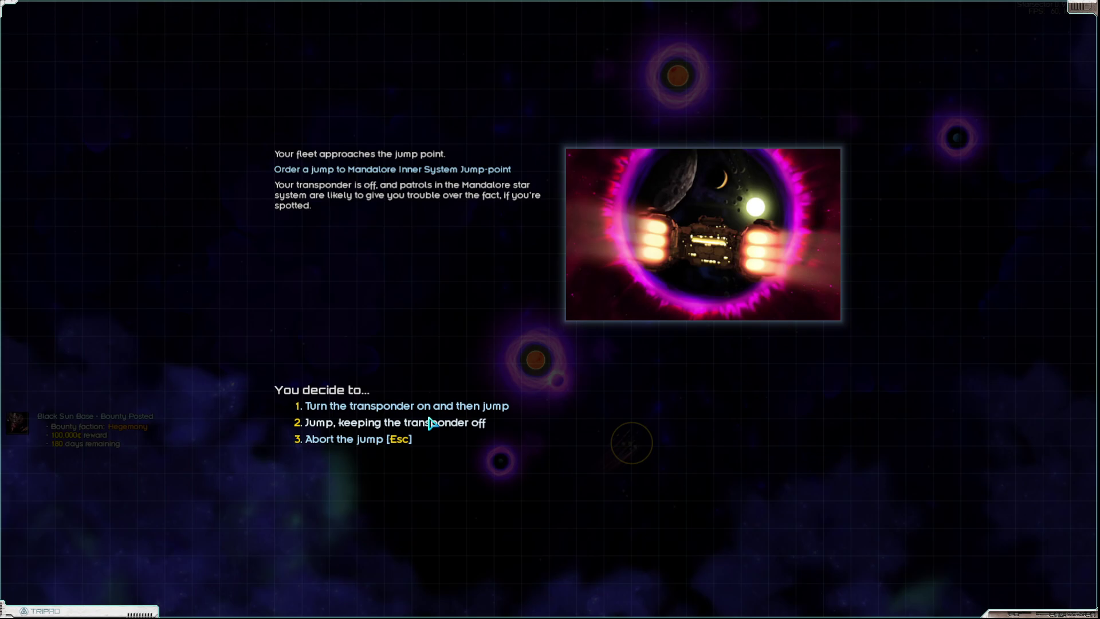
{"action": "left_click", "coordinate": [432, 423]}
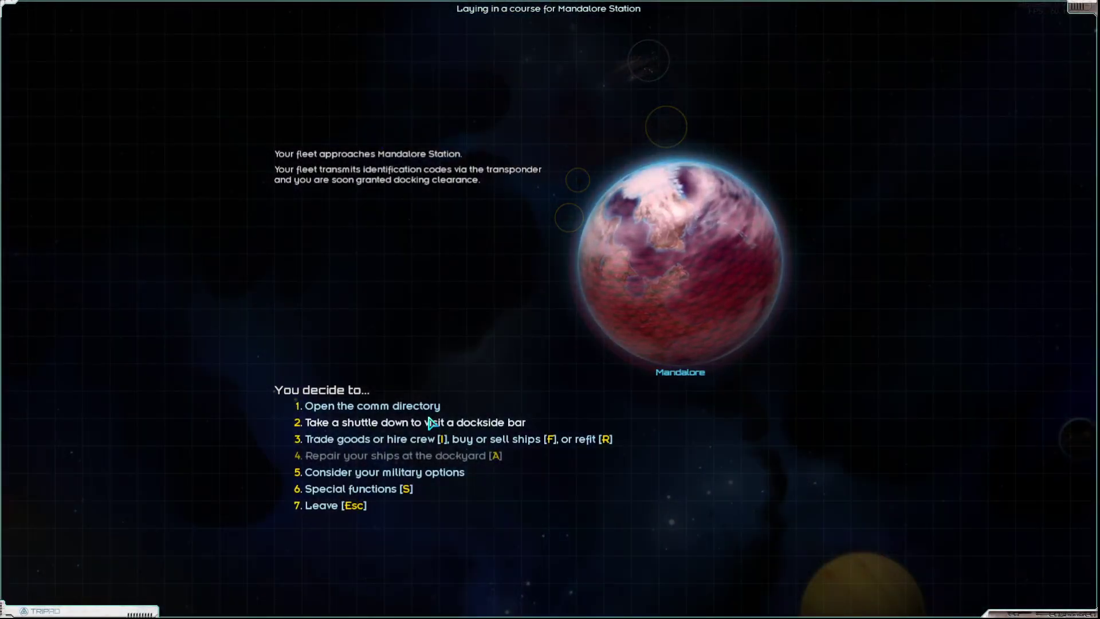
{"action": "key", "text": "3"}
- Sell the 3 marines and 6 metals on Mandalore's market for 477 credits
{"action": "key", "text": "Tab"}
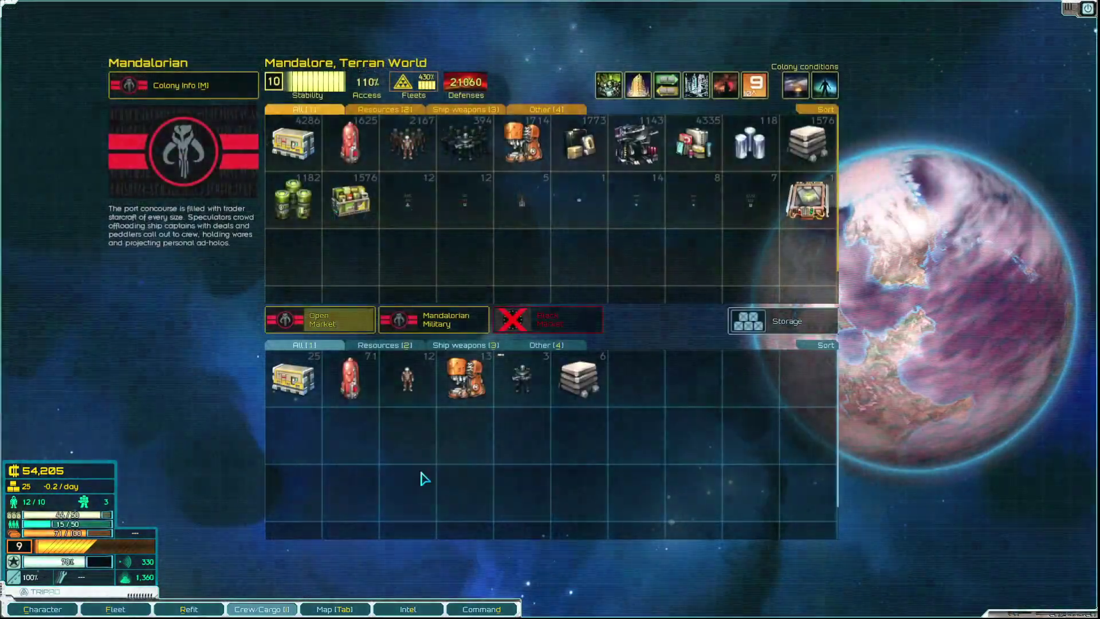
{"action": "left_click", "coordinate": [579, 378]}
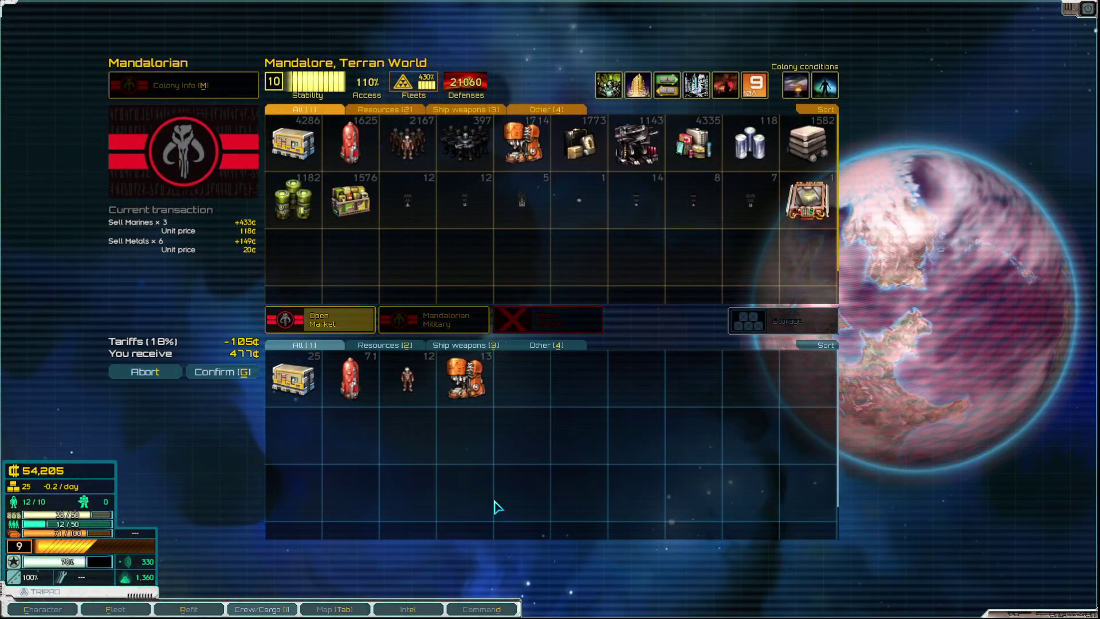
{"action": "left_click", "coordinate": [222, 372]}
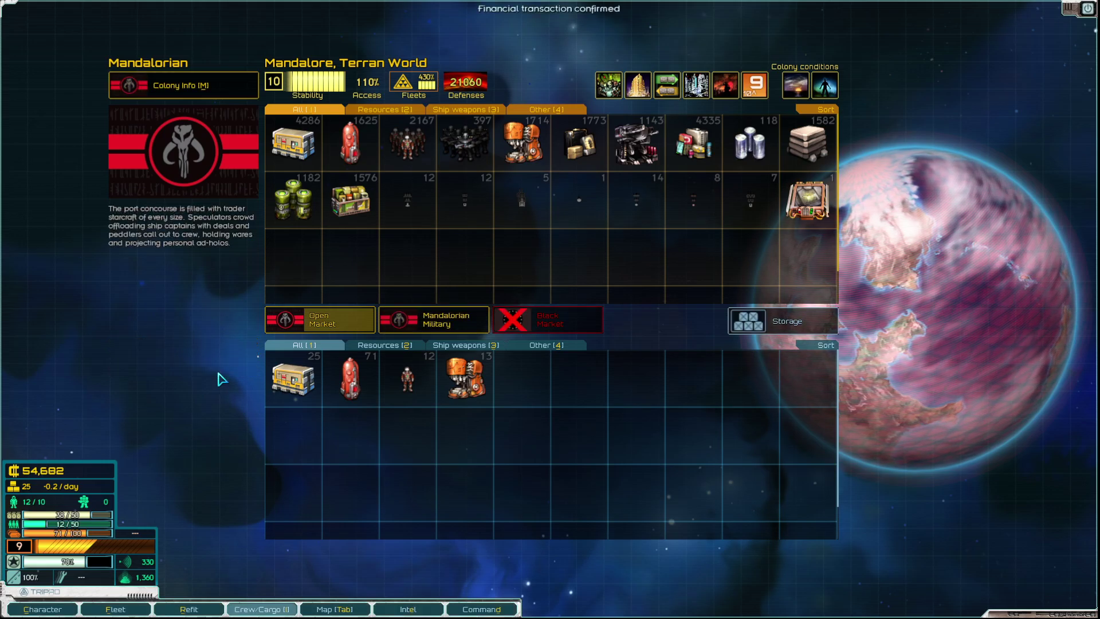
{"action": "key", "text": "Escape"}
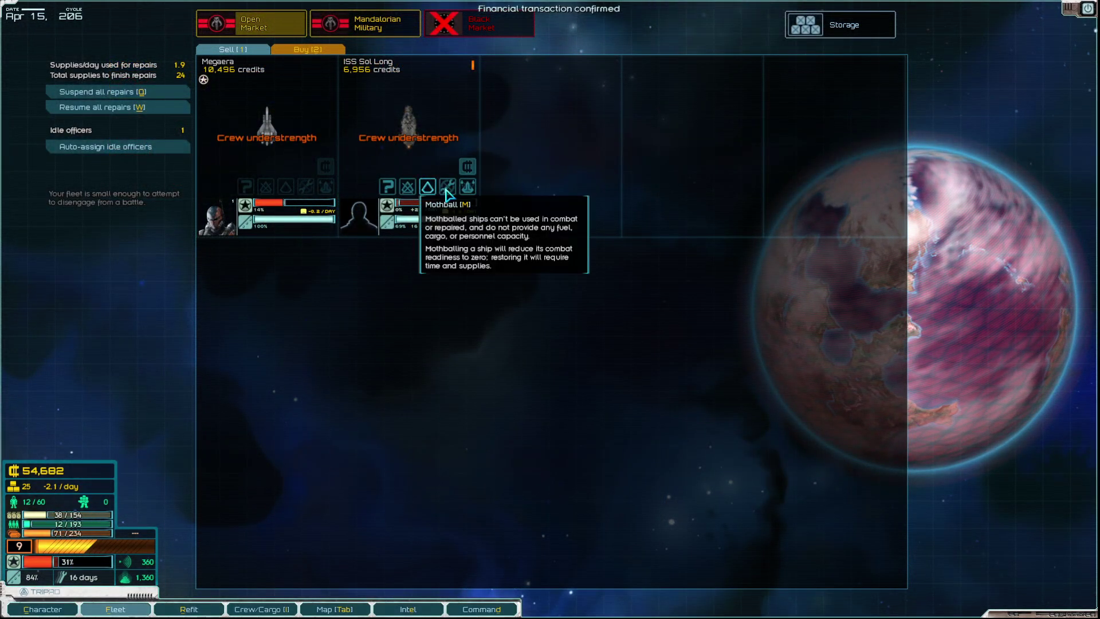
- Open the ISS Sol Long refit screen and leave autofit without changes
{"action": "left_click", "coordinate": [468, 187]}
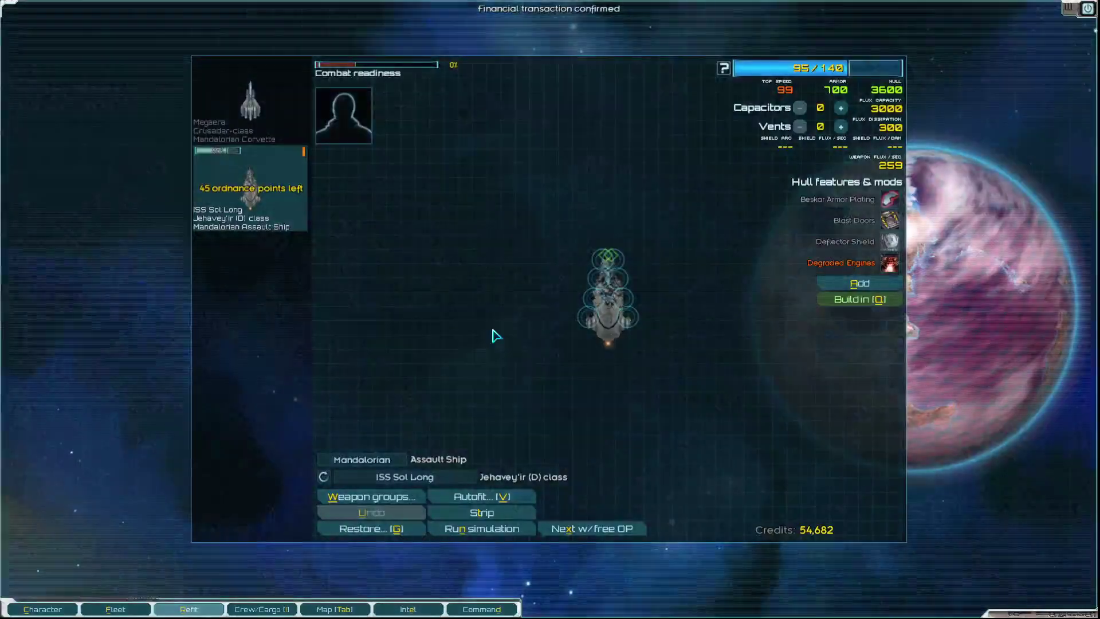
{"action": "left_click", "coordinate": [464, 499]}
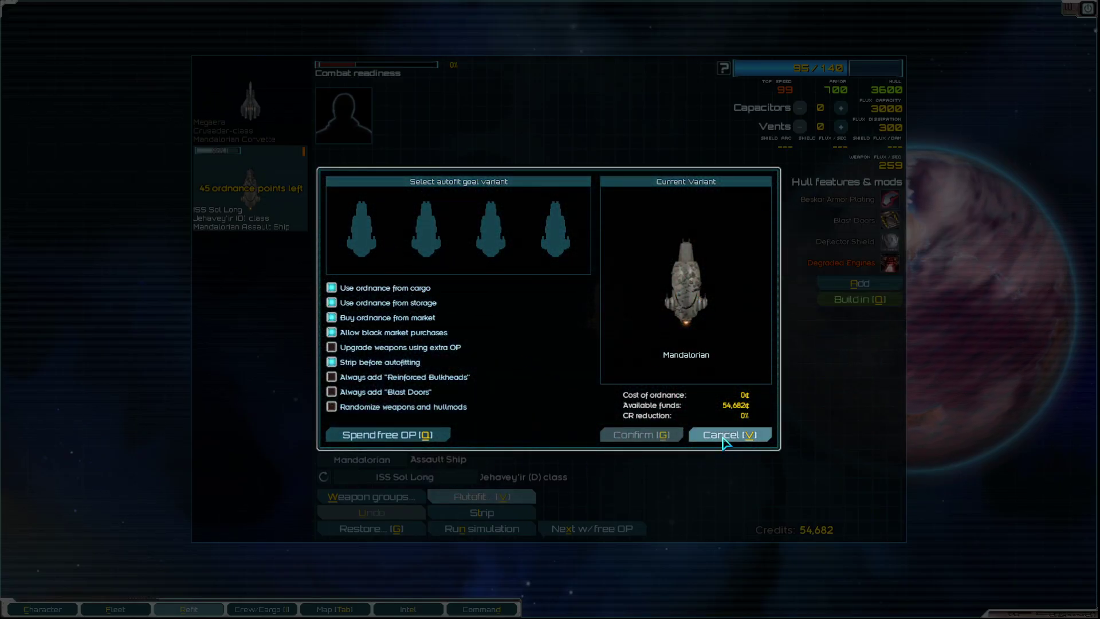
{"action": "left_click", "coordinate": [361, 229]}
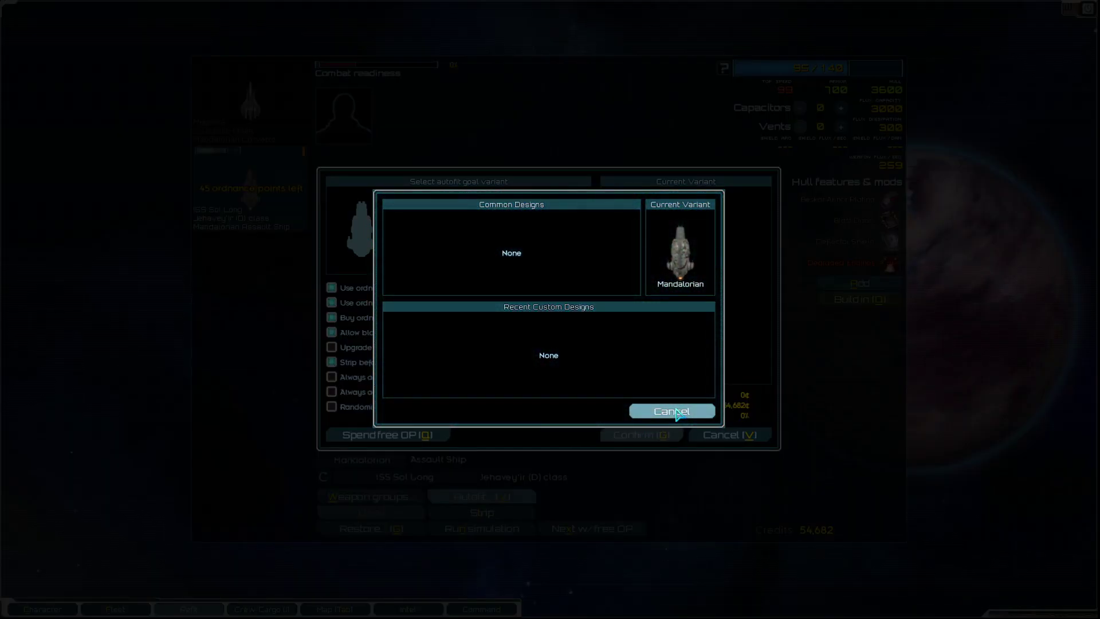
{"action": "left_click", "coordinate": [671, 410]}
{"action": "left_click", "coordinate": [729, 434]}
{"action": "scroll", "coordinate": [620, 321], "scroll_direction": "up", "scroll_amount": 3}
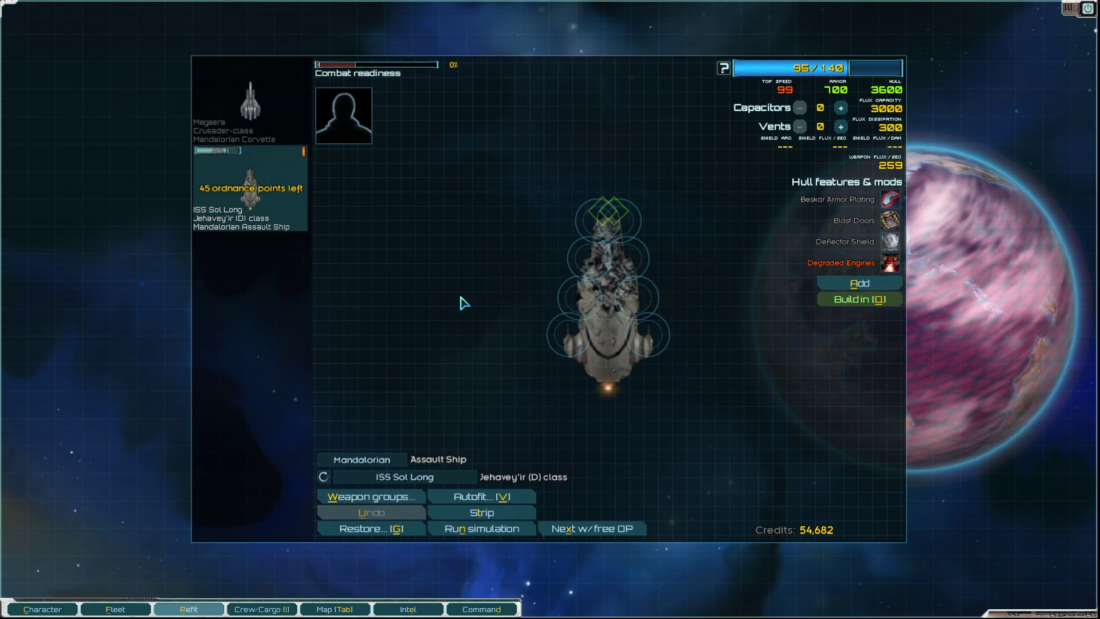
- Add 10 flux capacitors and 10 flux vents to the ISS Sol Long
{"action": "left_click", "coordinate": [842, 107]}
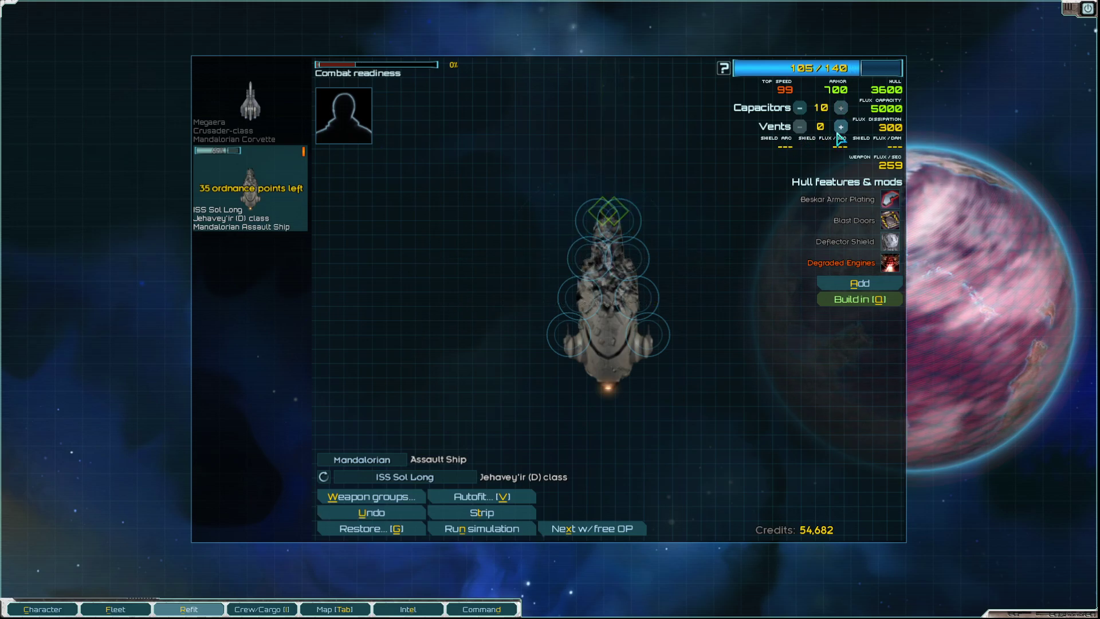
{"action": "left_click", "coordinate": [841, 126]}
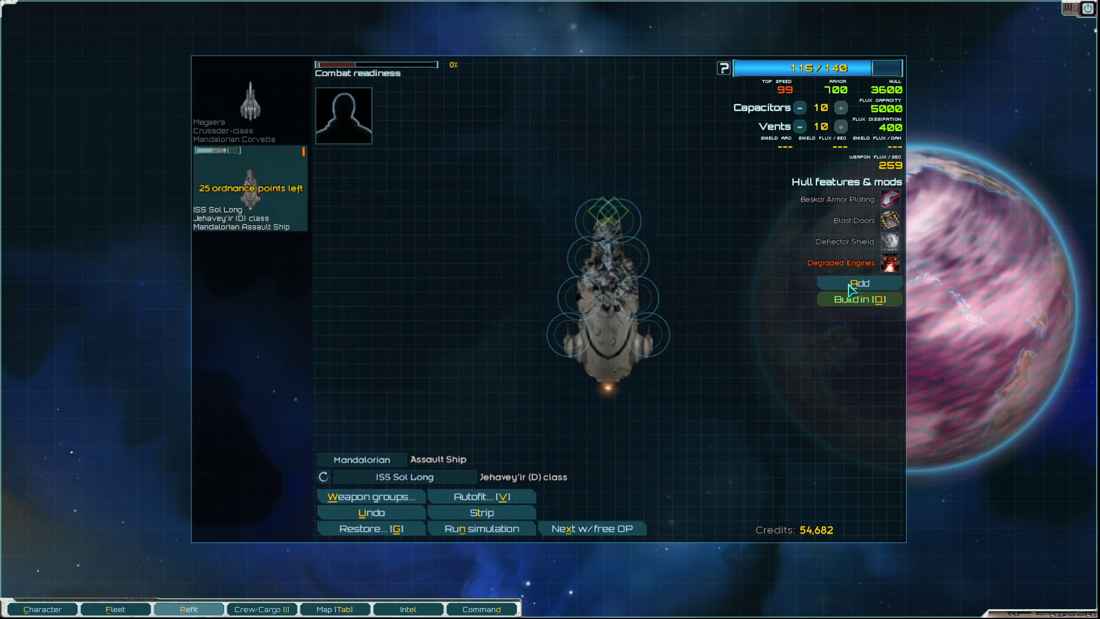
{"action": "key", "text": "a"}
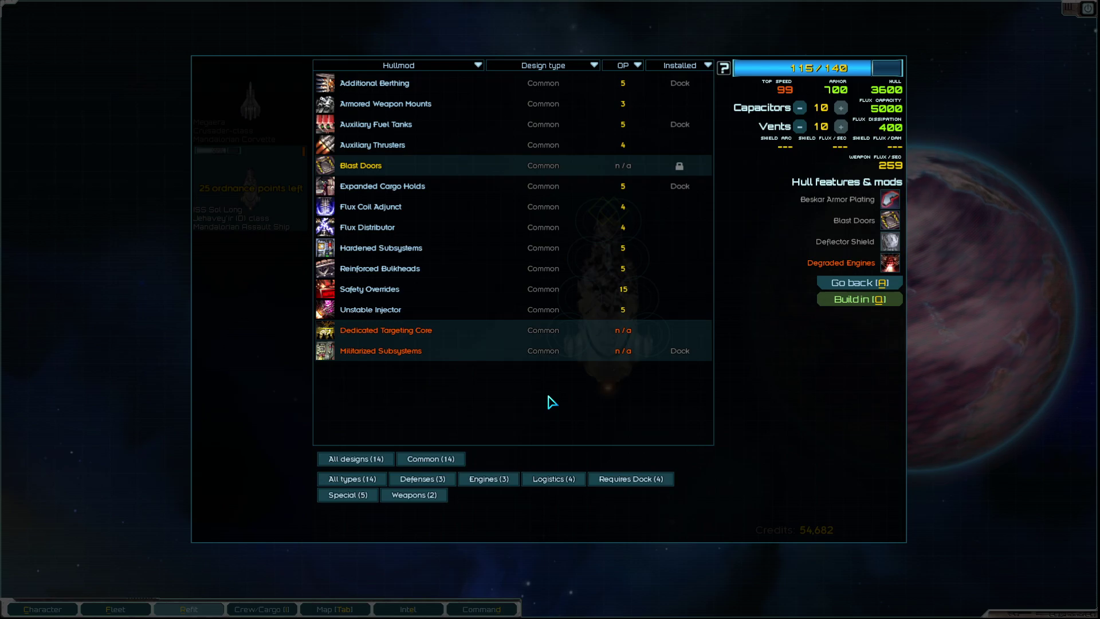
- Install Flux Distributor, Flux Coil Adjunct, Expanded Cargo Holds, Auxiliary Thrusters, Armored Weapon Mounts and Reinforced Bulkheads
{"action": "left_click", "coordinate": [400, 227]}
{"action": "left_click", "coordinate": [403, 206]}
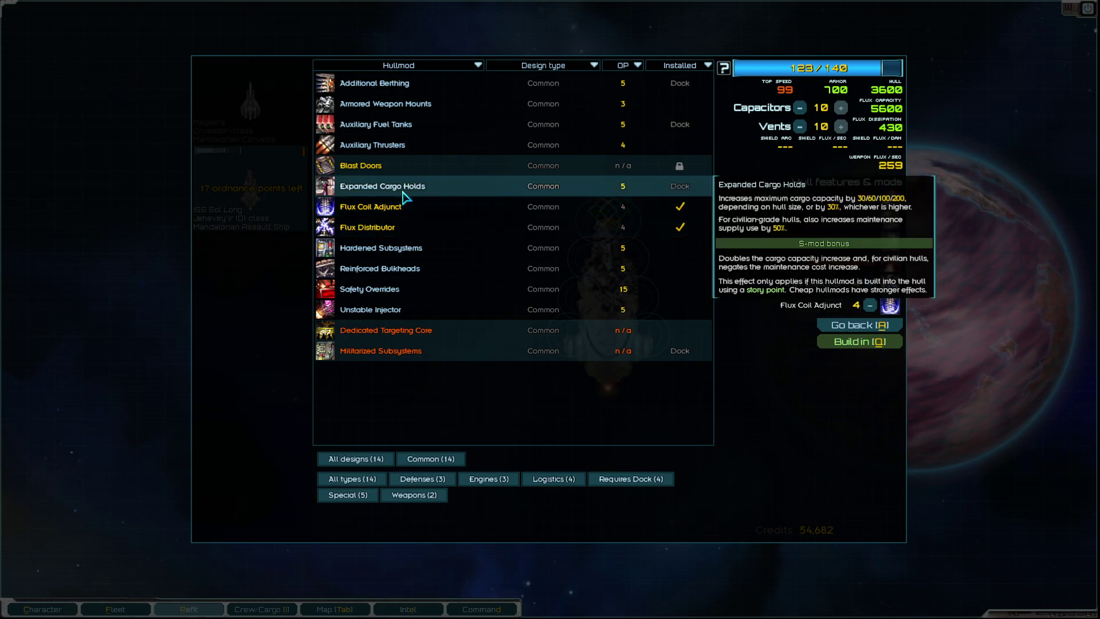
{"action": "left_click", "coordinate": [404, 191]}
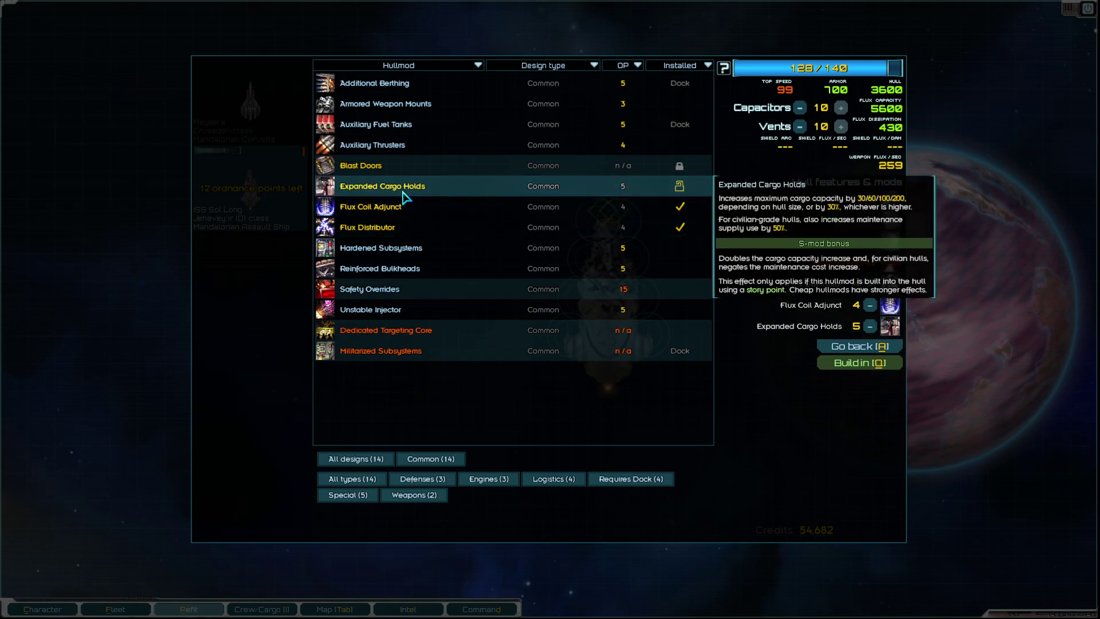
{"action": "left_click", "coordinate": [404, 158]}
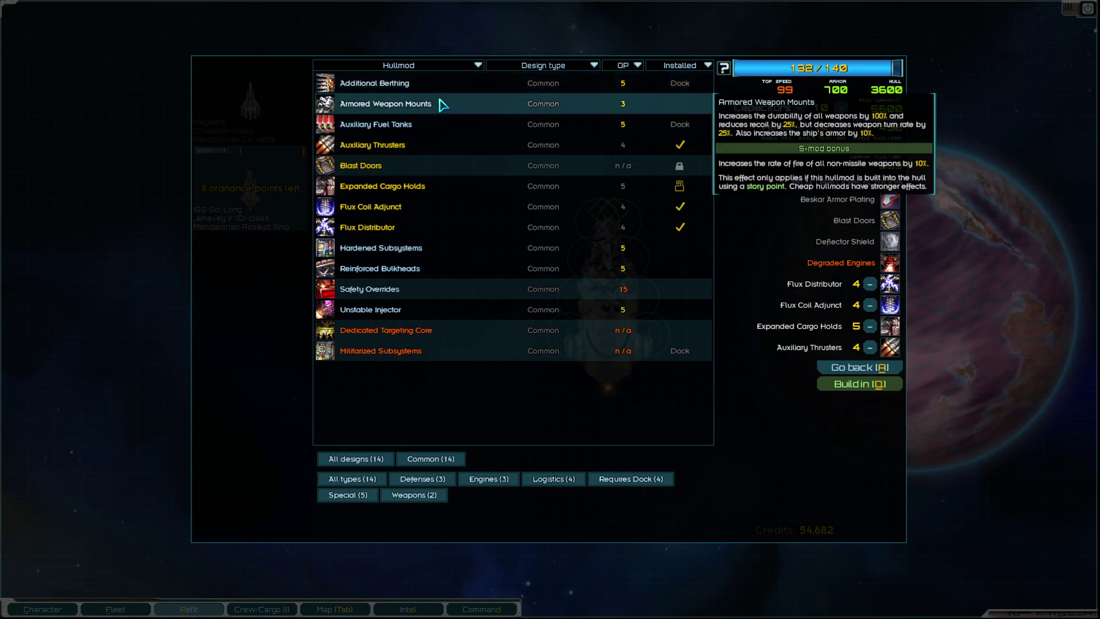
{"action": "left_click", "coordinate": [443, 104]}
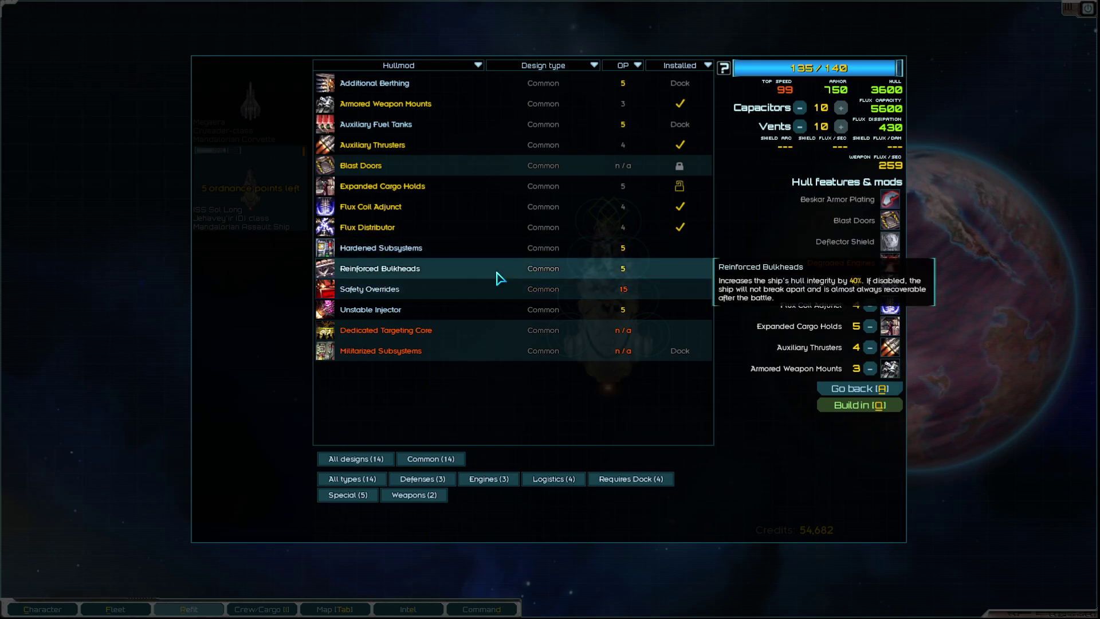
{"action": "left_click", "coordinate": [497, 276]}
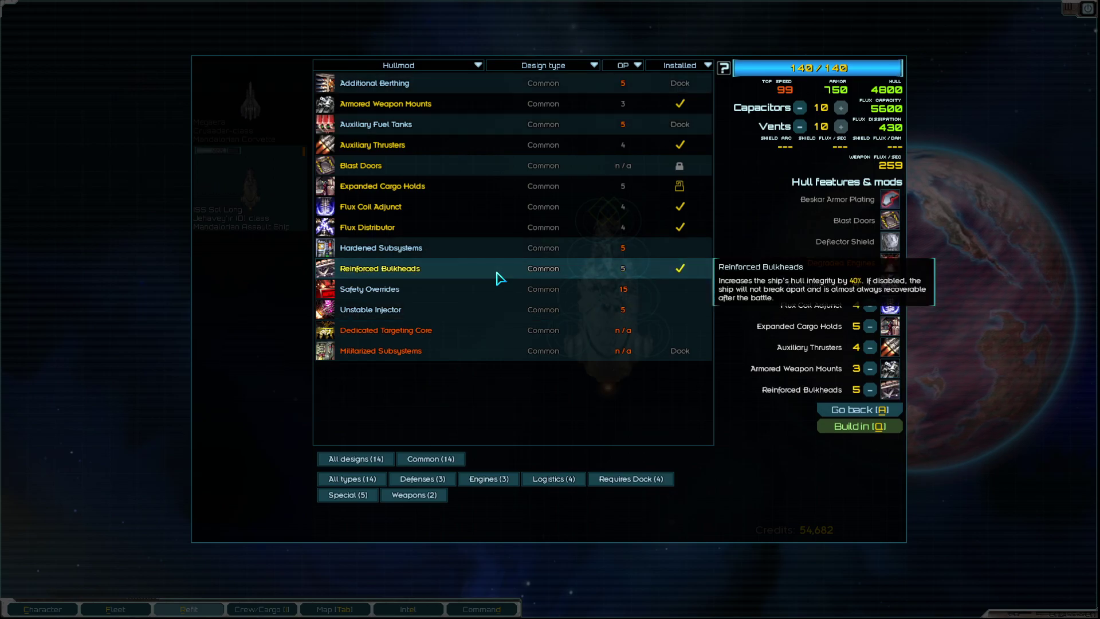
{"action": "left_click", "coordinate": [838, 412]}
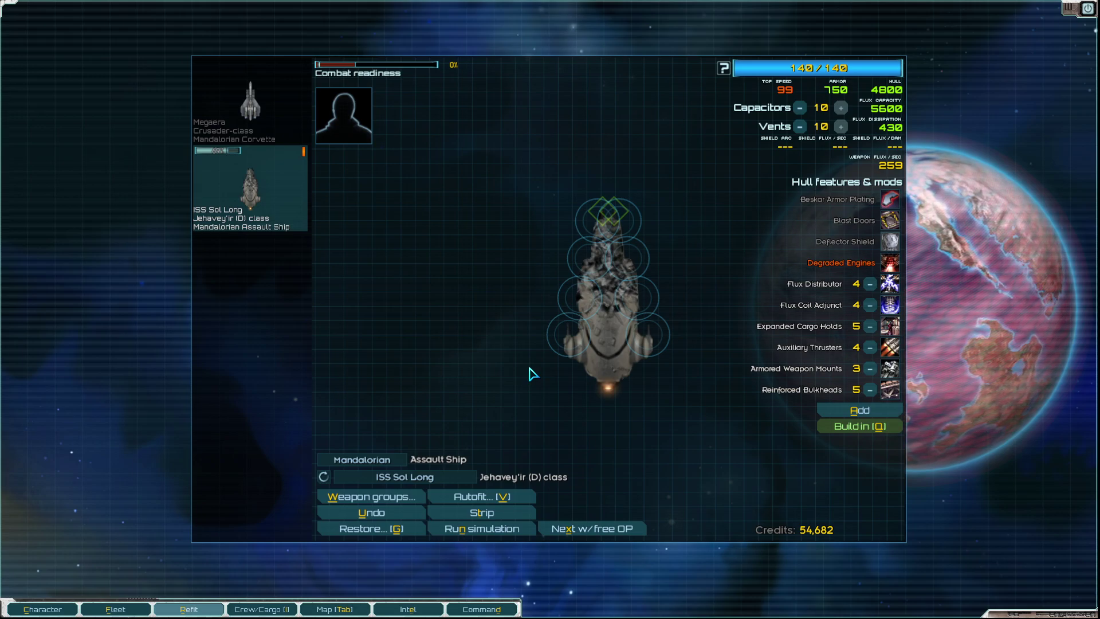
- Repair the fleet at Mandalore's dockyard for 24 supplies, then view the commodity market
{"action": "key", "text": "Escape"}
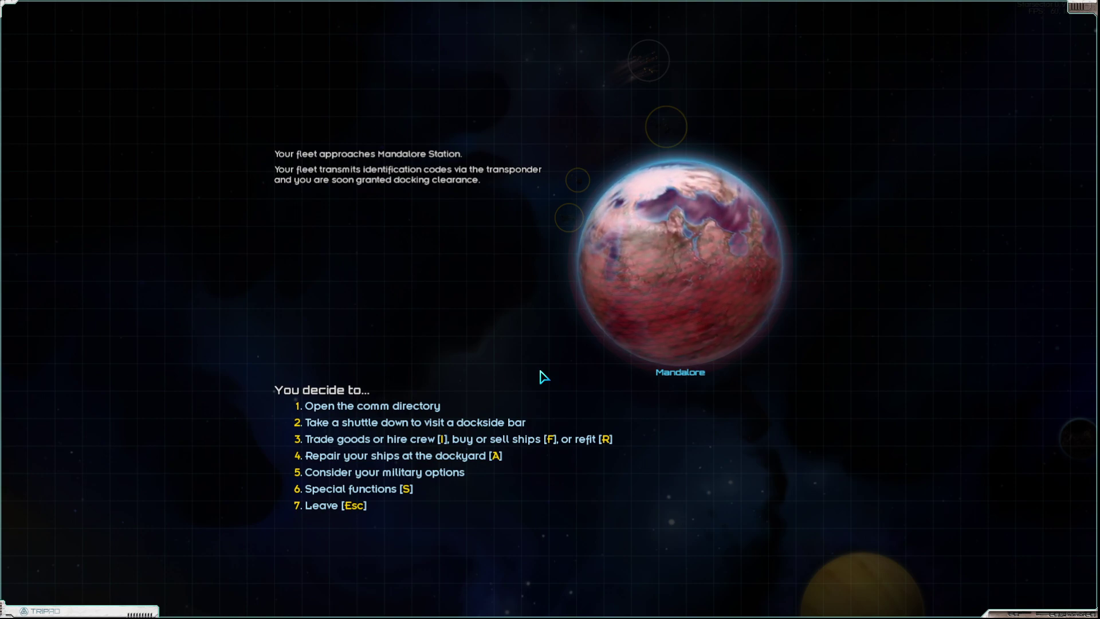
{"action": "left_click", "coordinate": [495, 457]}
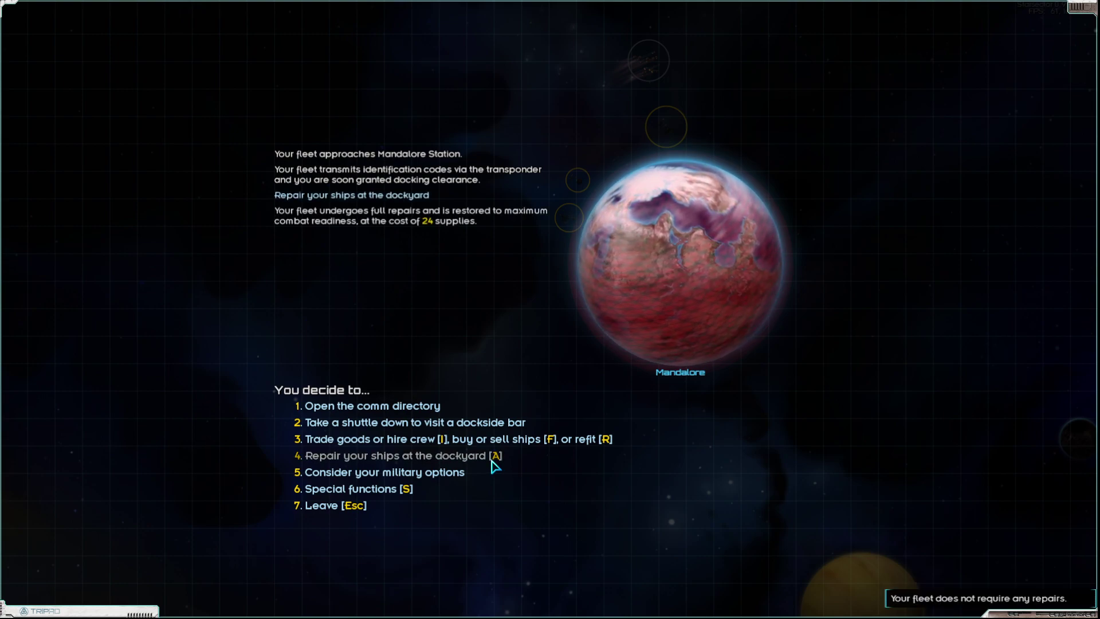
{"action": "key", "text": "Escape"}
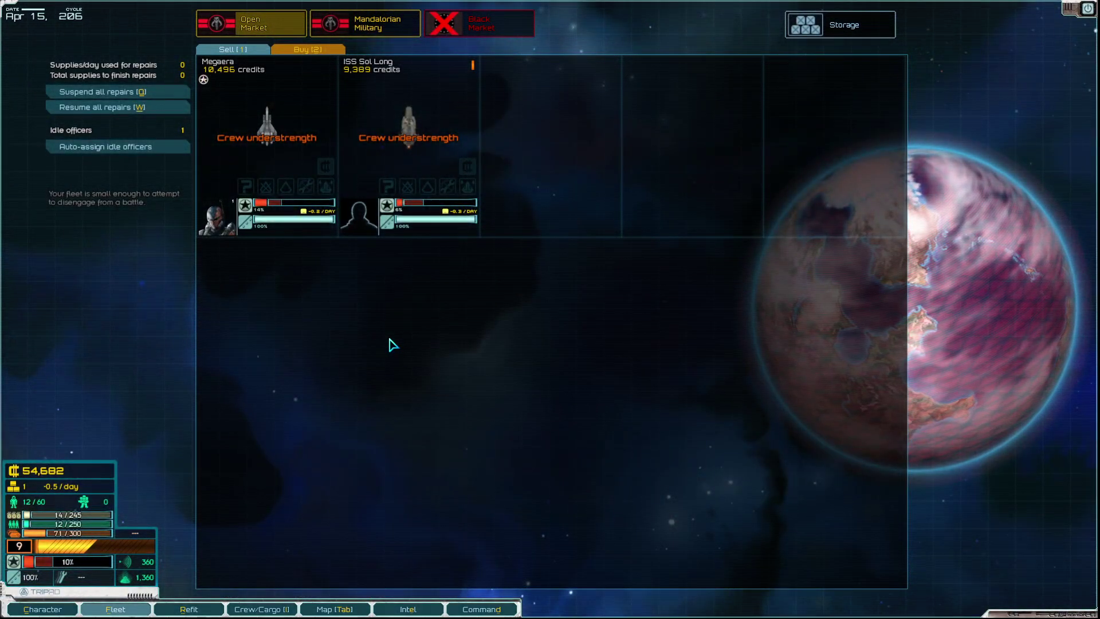
{"action": "key", "text": "c"}
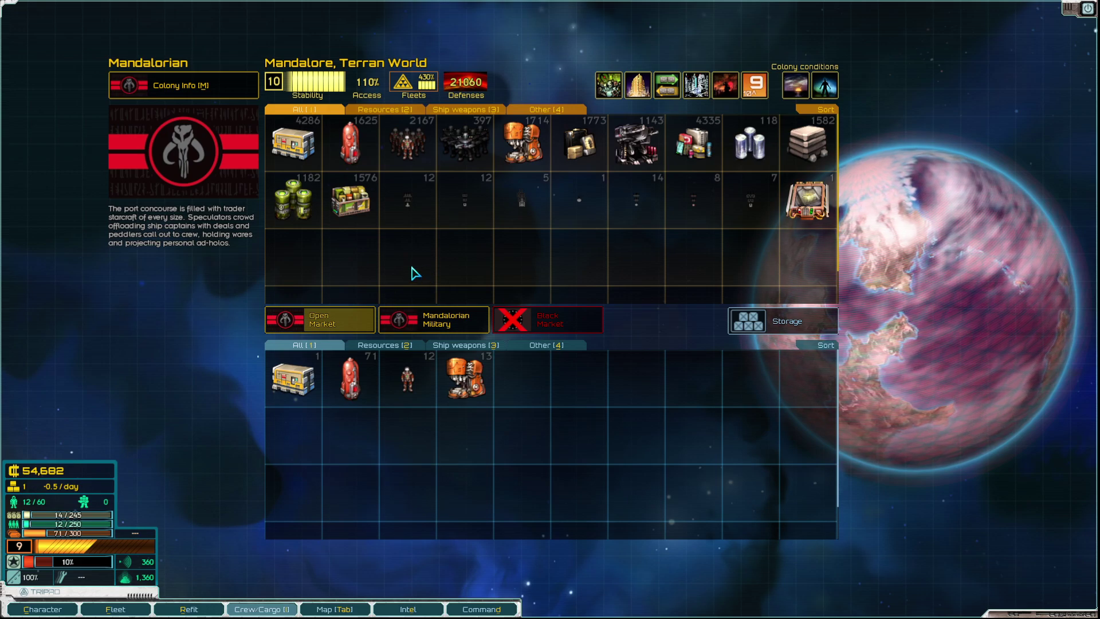
- Buy 50 crew, 125 supplies and 40 heavy machinery in one purchase
{"action": "left_click", "coordinate": [408, 145]}
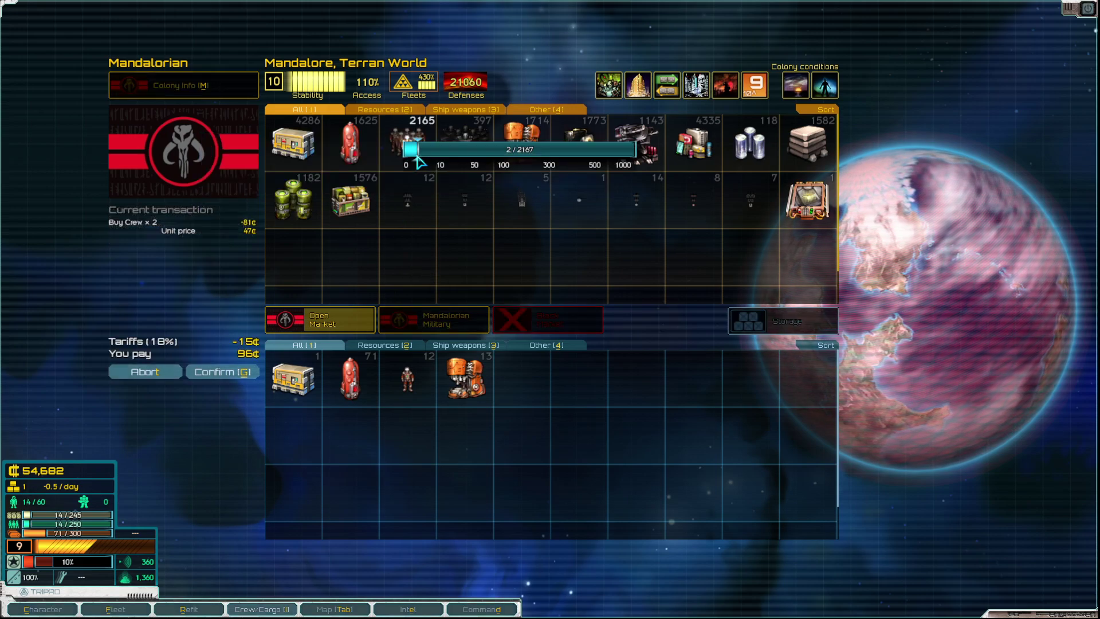
{"action": "left_click_drag", "start_coordinate": [411, 160], "coordinate": [480, 160]}
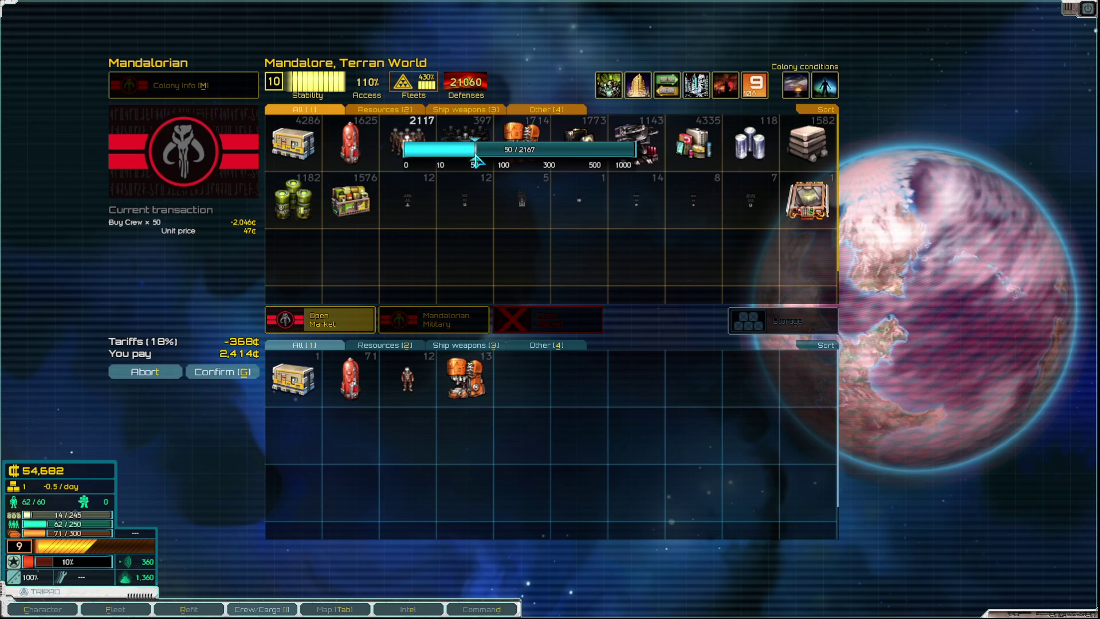
{"action": "left_click", "coordinate": [456, 219]}
{"action": "left_click", "coordinate": [292, 142]}
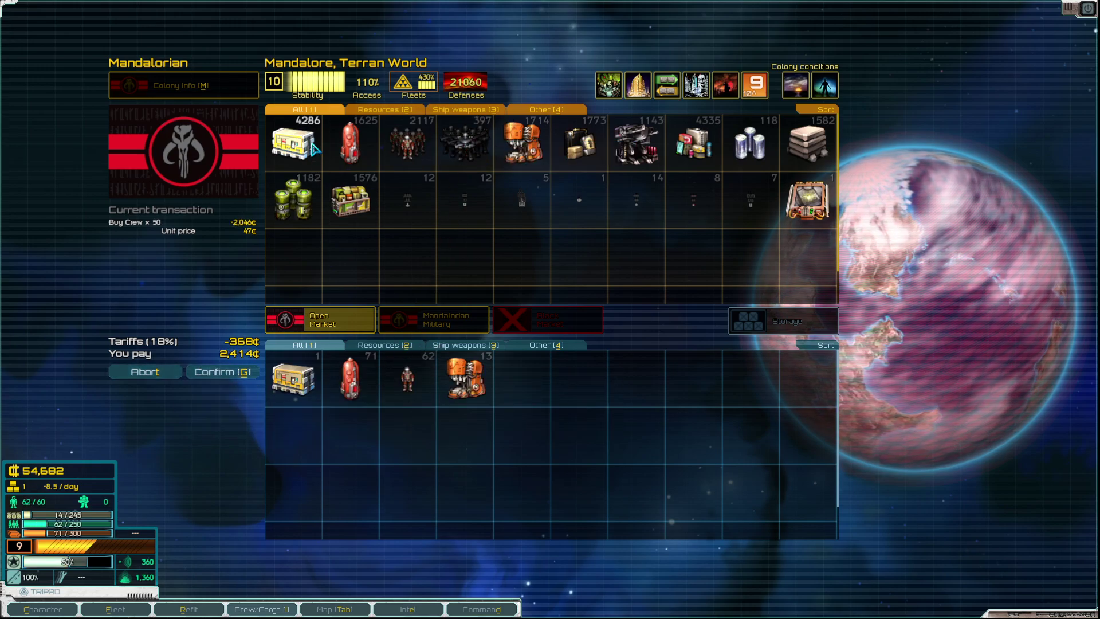
{"action": "left_click_drag", "start_coordinate": [305, 135], "coordinate": [414, 138]}
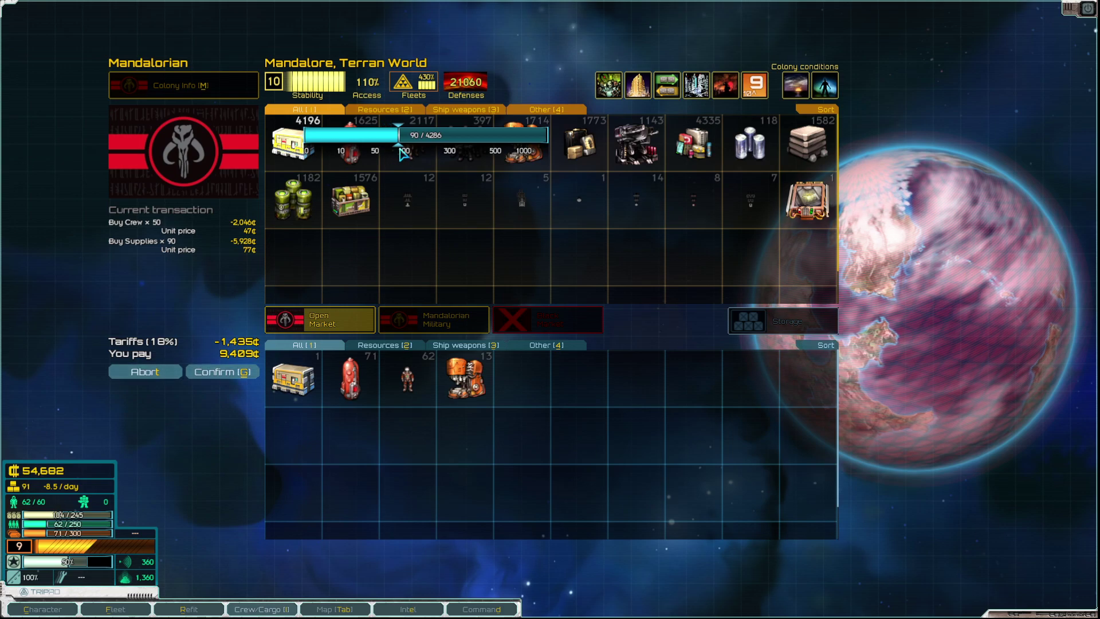
{"action": "left_click", "coordinate": [414, 197]}
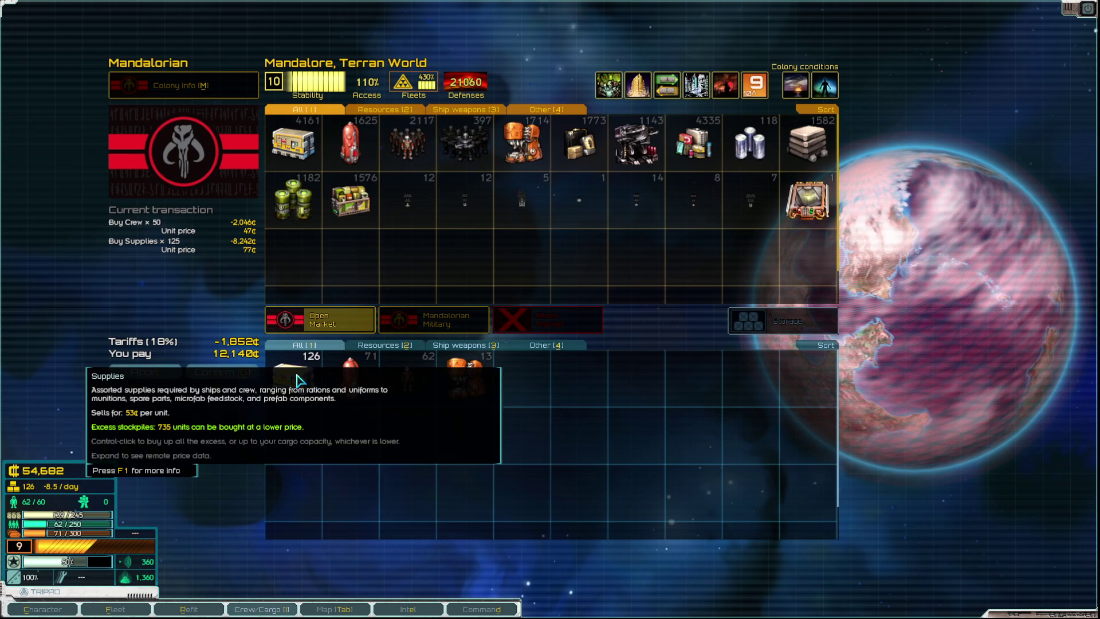
{"action": "left_click", "coordinate": [522, 142]}
{"action": "left_click_drag", "start_coordinate": [532, 146], "coordinate": [587, 160]}
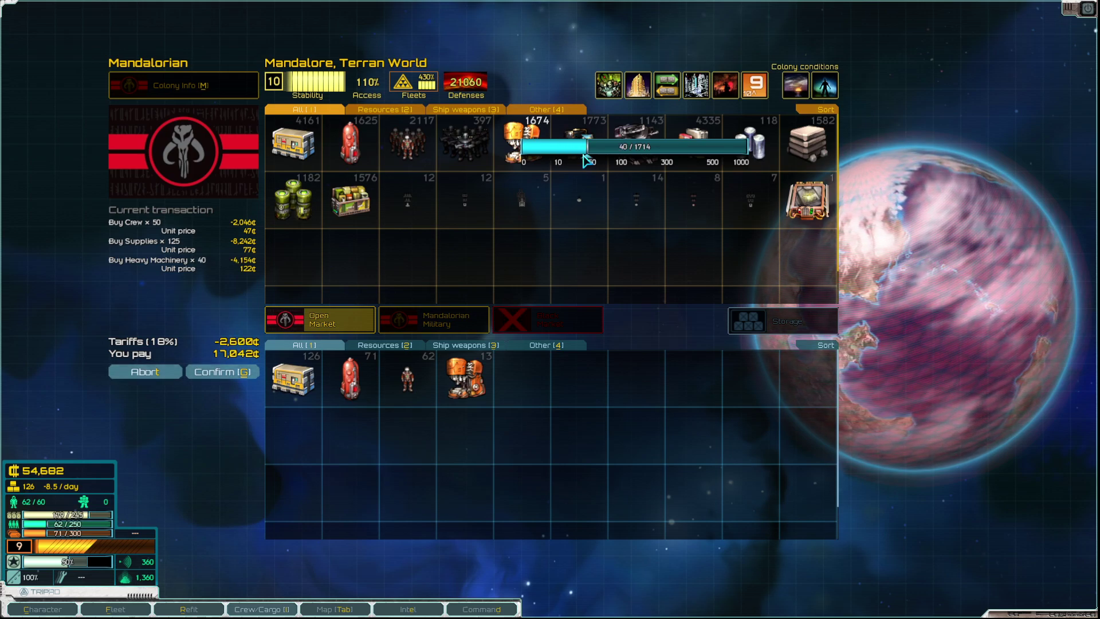
{"action": "left_click", "coordinate": [587, 160]}
{"action": "left_click", "coordinate": [220, 372]}
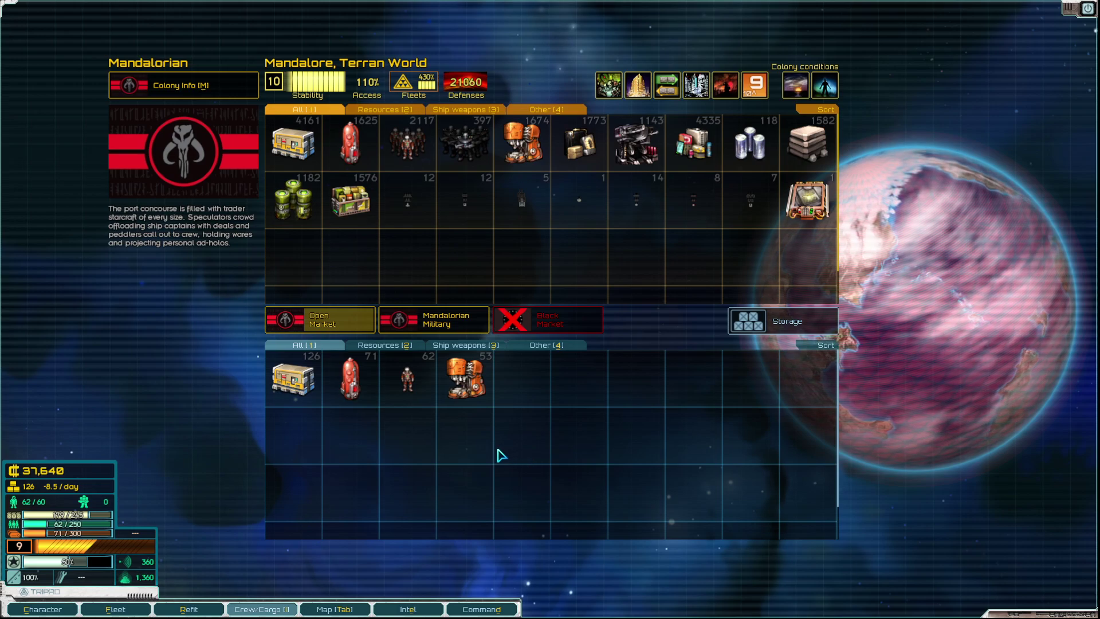
- Repair the fleet again at the Mandalore Station dockyard for 32 supplies
{"action": "key", "text": "Escape"}
{"action": "left_click", "coordinate": [464, 455]}
{"action": "key", "text": "Escape"}
{"action": "key", "text": "f"}
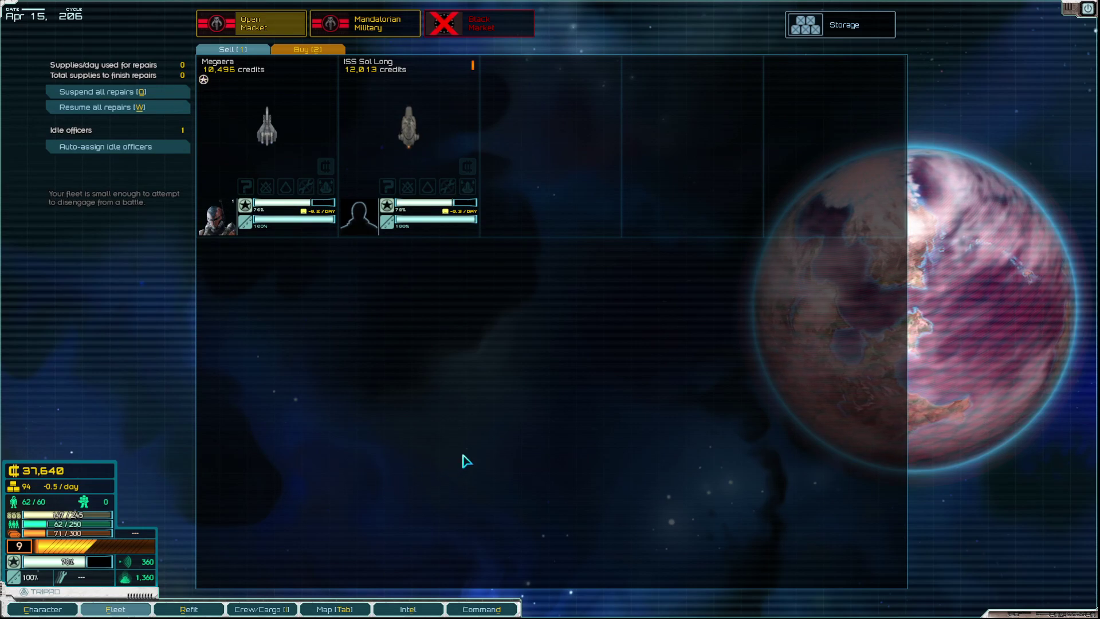
{"action": "key", "text": "i"}
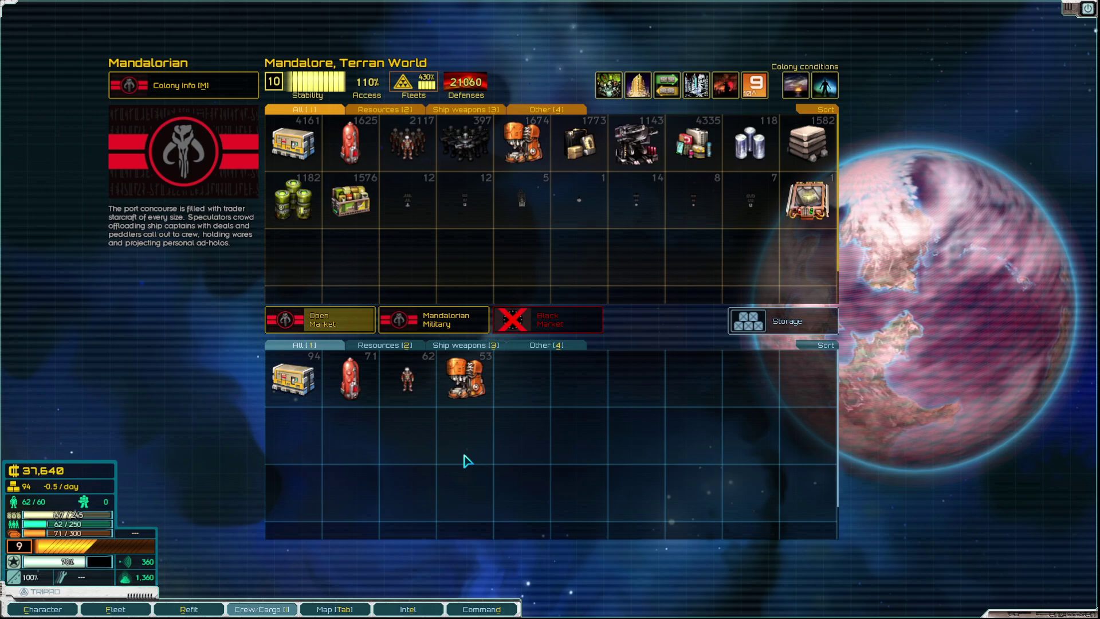
- Browse the ships for sale at the Mandalorian Military market
{"action": "key", "text": "f"}
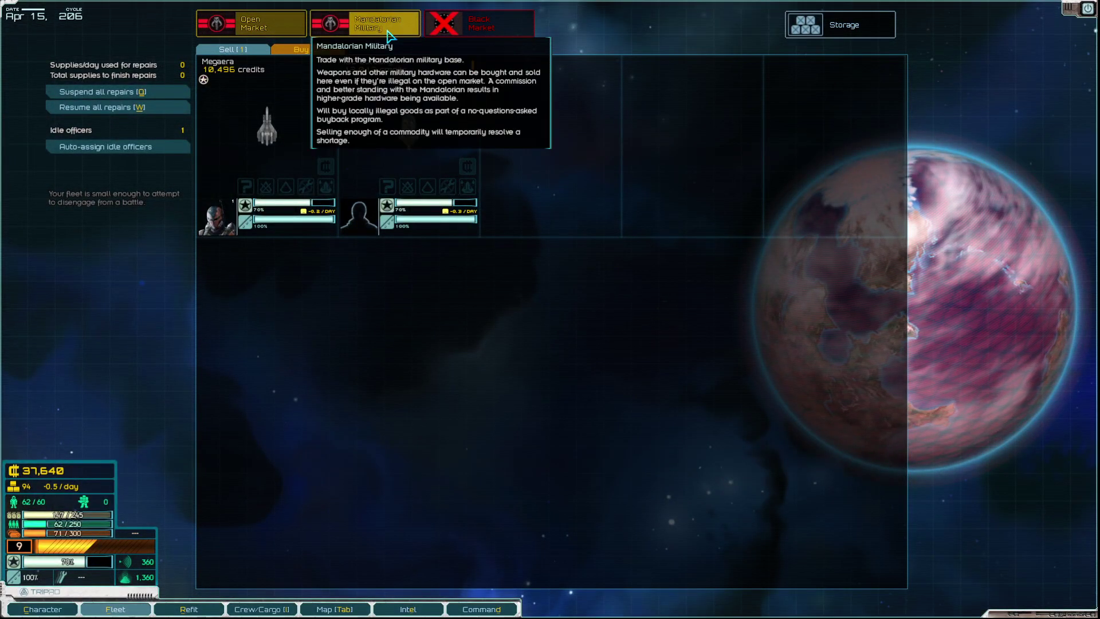
{"action": "left_click", "coordinate": [387, 33]}
{"action": "left_click", "coordinate": [307, 49]}
{"action": "scroll", "coordinate": [477, 436], "scroll_direction": "down", "scroll_amount": 2}
{"action": "scroll", "coordinate": [478, 437], "scroll_direction": "down", "scroll_amount": 4}
{"action": "scroll", "coordinate": [477, 436], "scroll_direction": "down", "scroll_amount": 3}
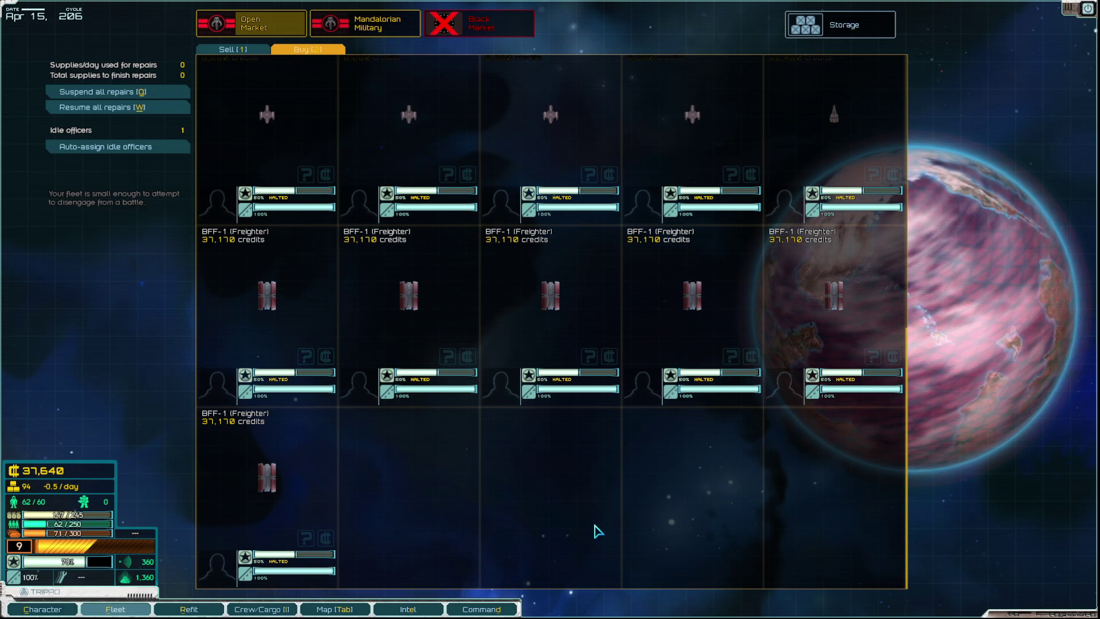
- Return to the station menu and bring up the ISS Sol Long's refit screen
{"action": "left_click", "coordinate": [365, 23]}
{"action": "scroll", "coordinate": [430, 259], "scroll_direction": "down", "scroll_amount": 2}
{"action": "key", "text": "Escape"}
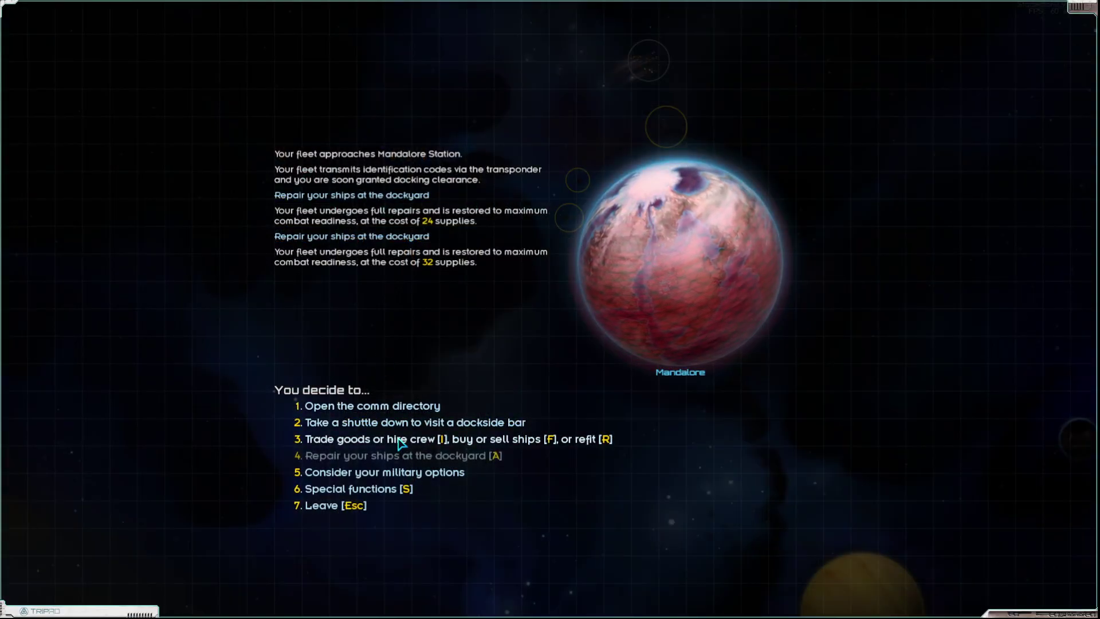
{"action": "left_click", "coordinate": [399, 440]}
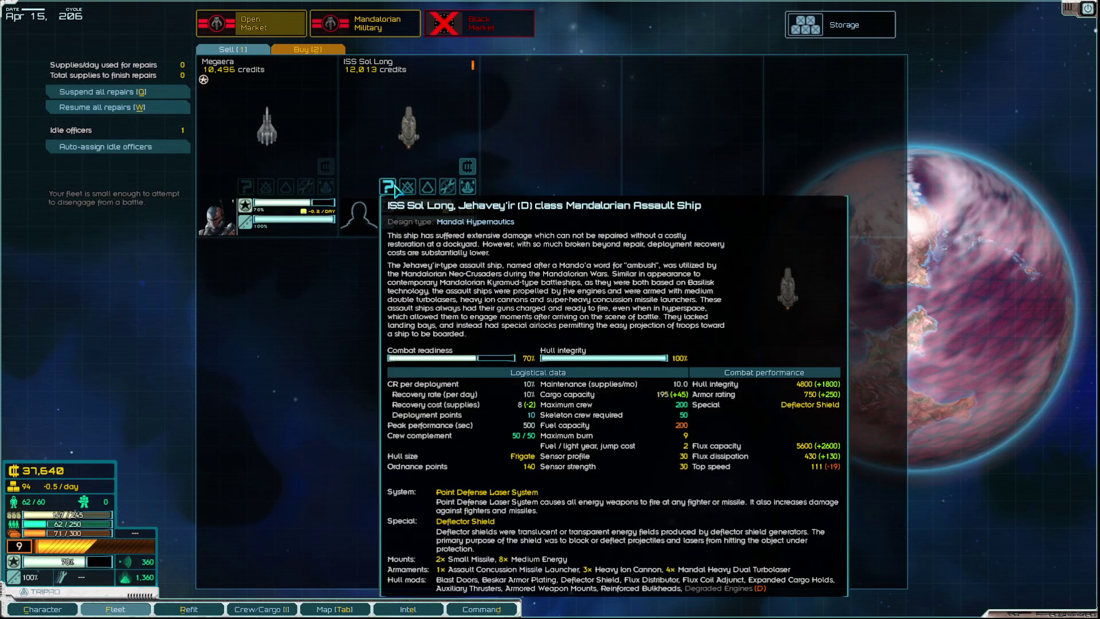
{"action": "left_click", "coordinate": [449, 186]}
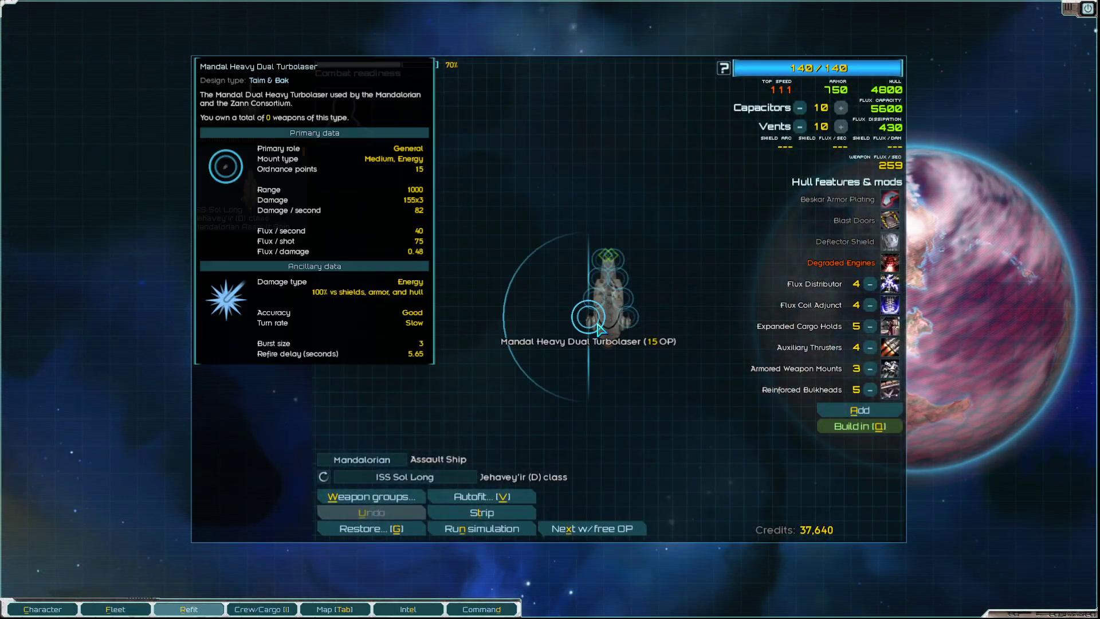
{"action": "mouse_move", "coordinate": [623, 298]}
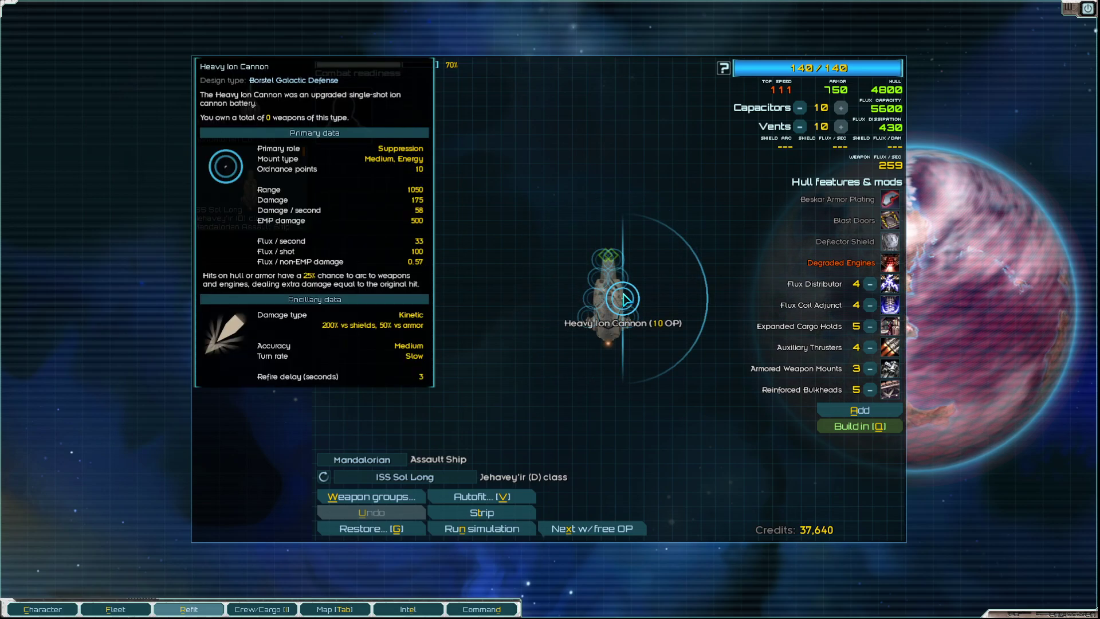
- Take the Heavy Ion Cannon off the Sol Long's hidden medium energy mount, leaving it empty
{"action": "left_click", "coordinate": [612, 260]}
{"action": "right_click", "coordinate": [605, 263]}
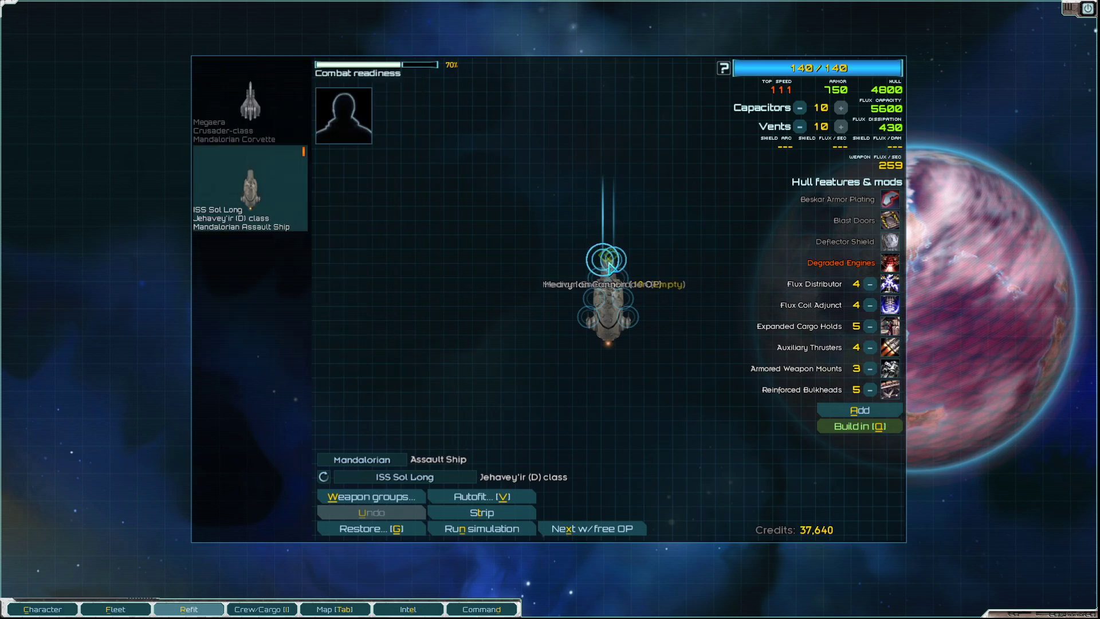
{"action": "scroll", "coordinate": [618, 267], "scroll_direction": "up", "scroll_amount": 2}
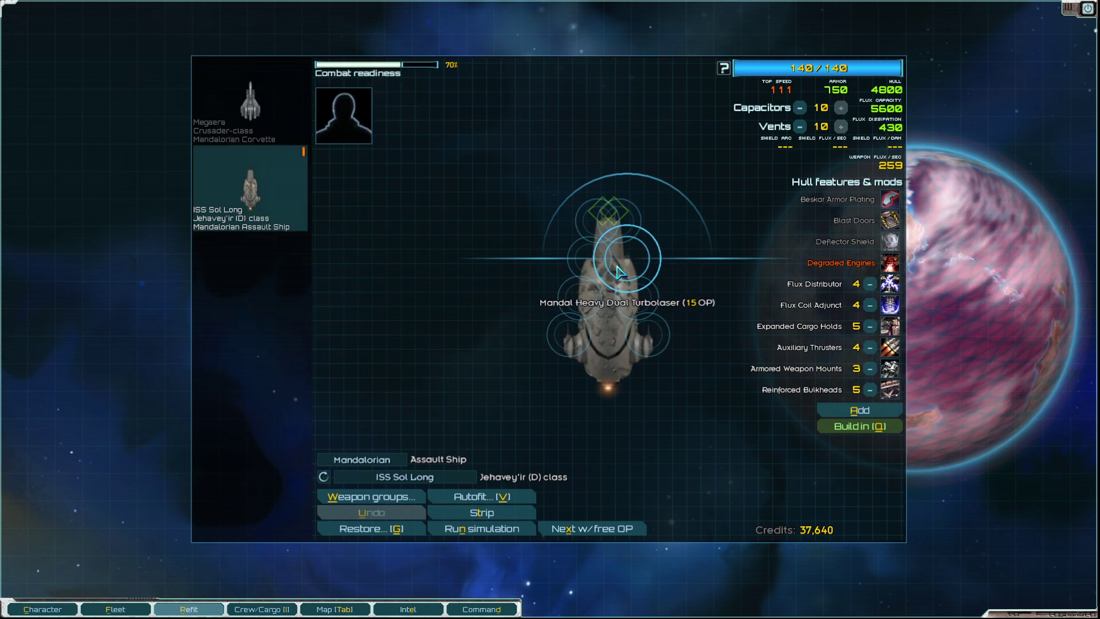
{"action": "left_click", "coordinate": [602, 228]}
{"action": "right_click", "coordinate": [612, 231]}
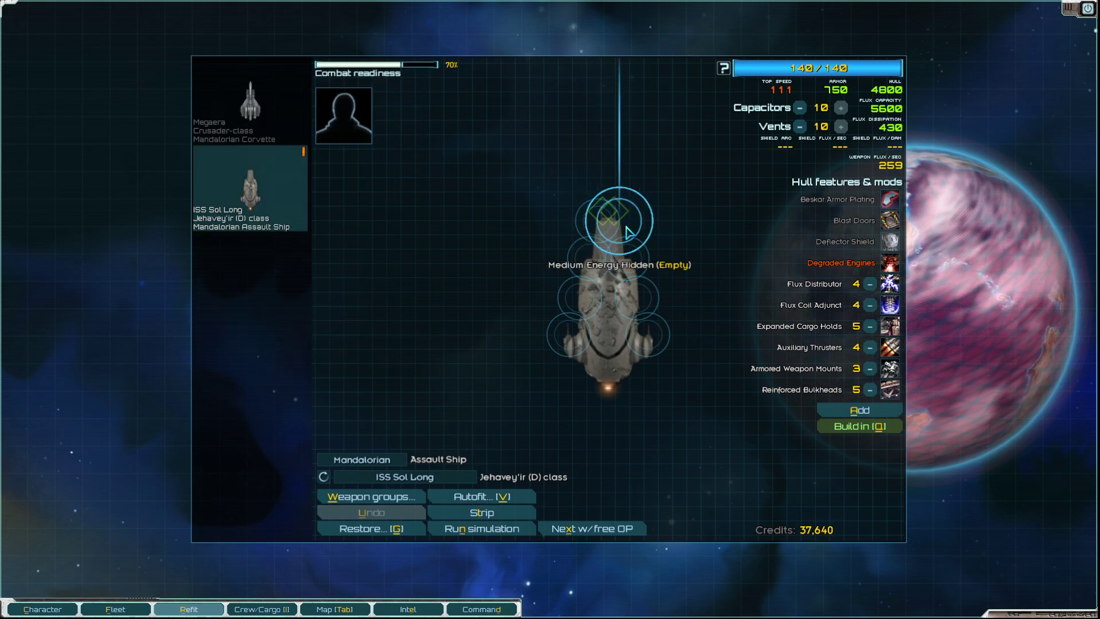
{"action": "left_click", "coordinate": [628, 230]}
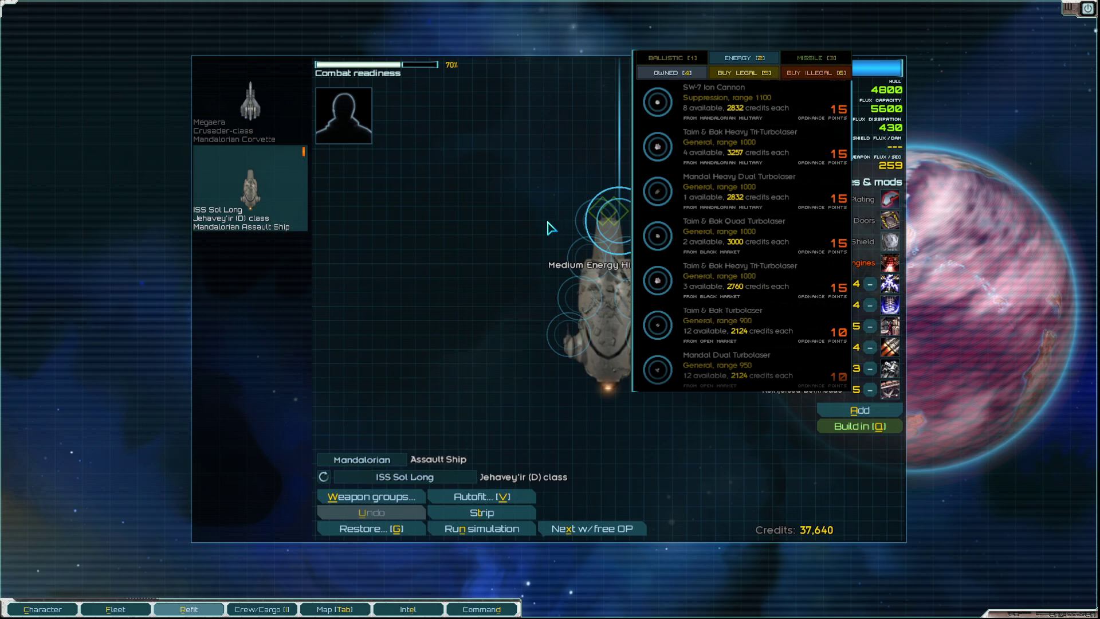
{"action": "key", "text": "Escape"}
{"action": "right_click", "coordinate": [614, 231]}
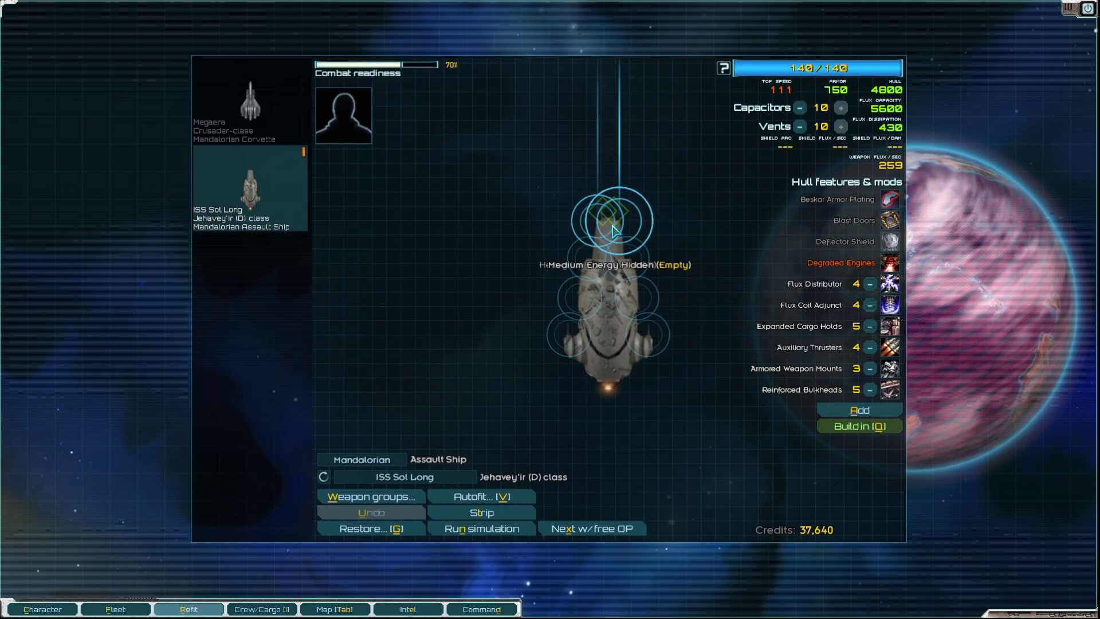
{"action": "left_click", "coordinate": [618, 232]}
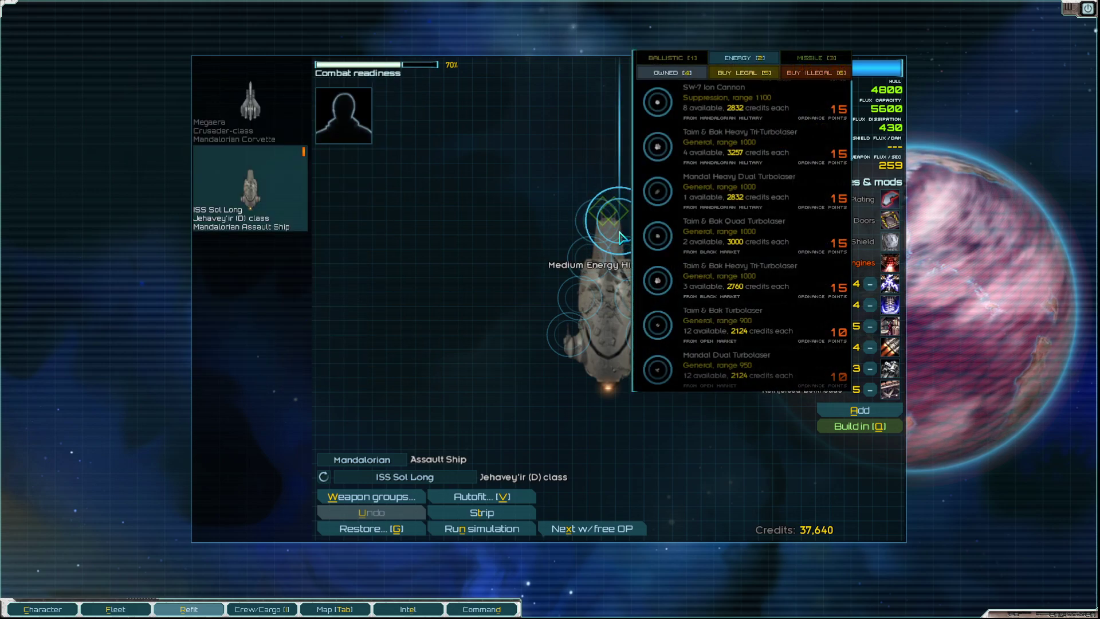
{"action": "key", "text": "Escape"}
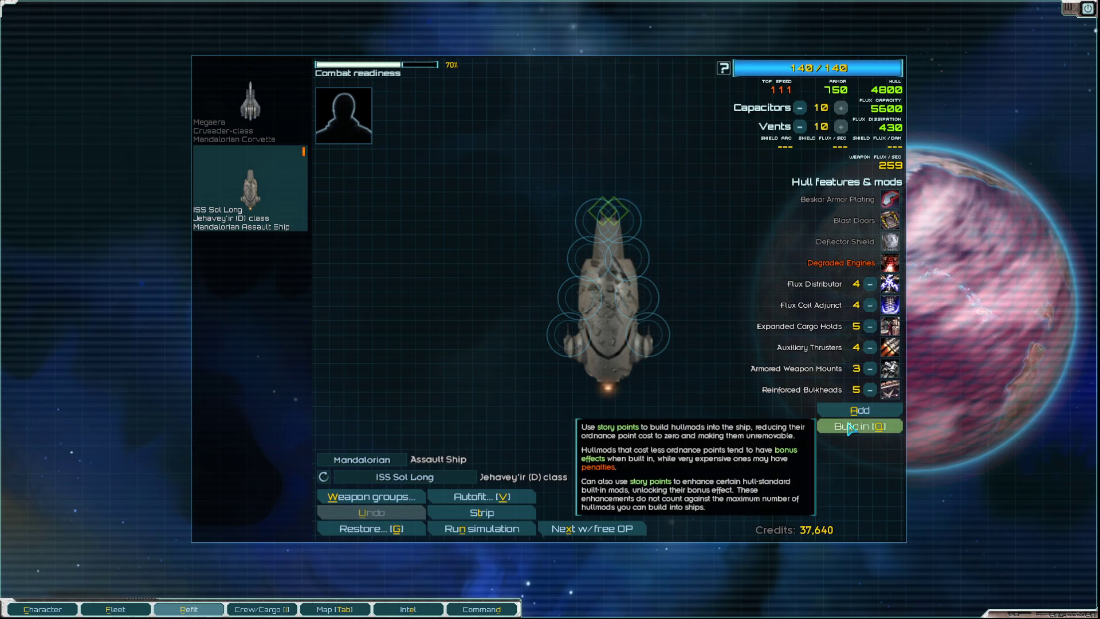
{"action": "mouse_move", "coordinate": [860, 426]}
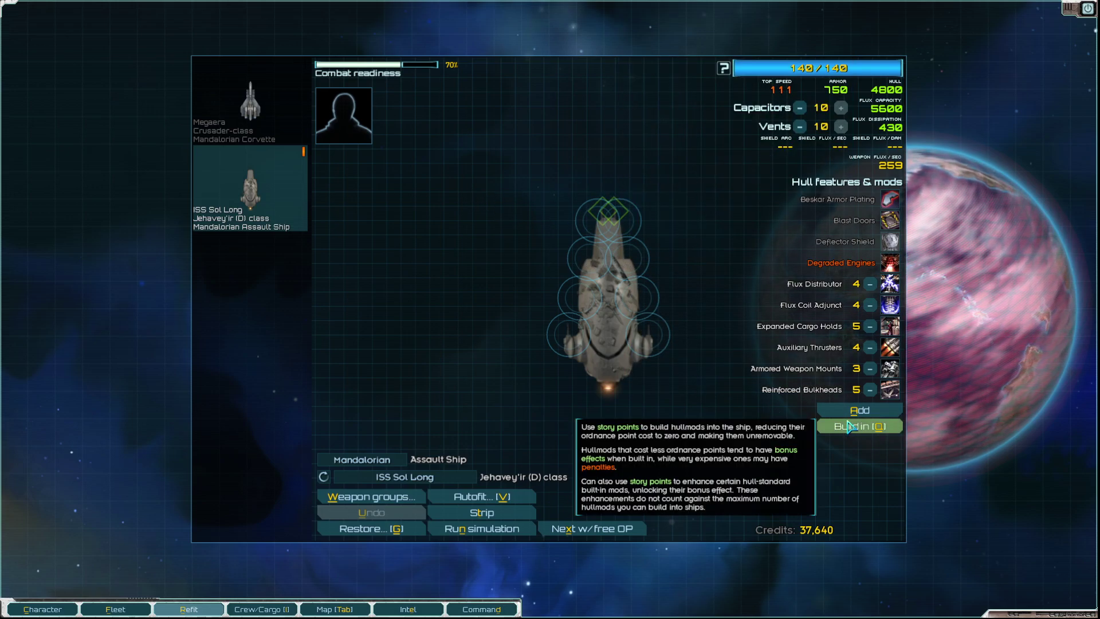
{"action": "mouse_move", "coordinate": [890, 369]}
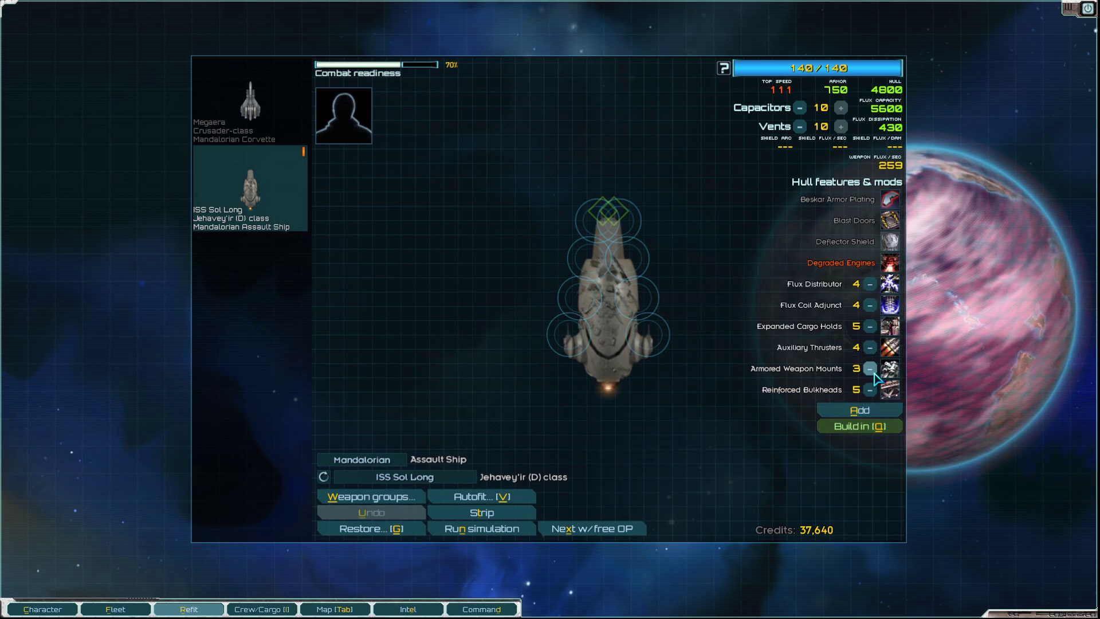
- Remove the Armored Weapon Mounts, Flux Coil Adjunct and Reinforced Bulkheads hullmods
{"action": "left_click", "coordinate": [869, 368]}
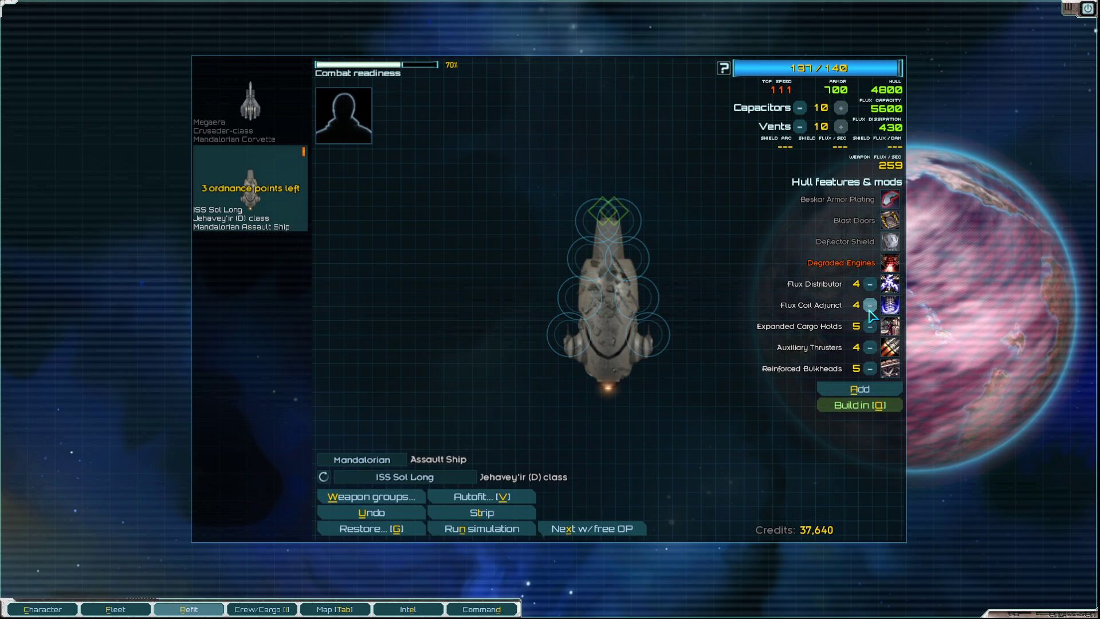
{"action": "left_click", "coordinate": [871, 306]}
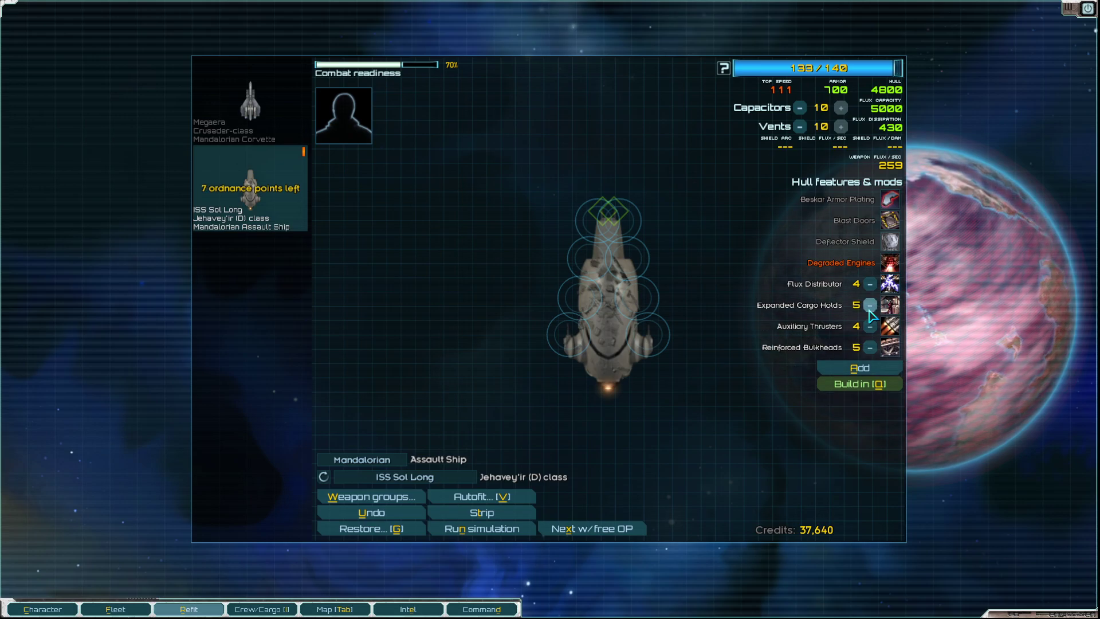
{"action": "left_click", "coordinate": [871, 347]}
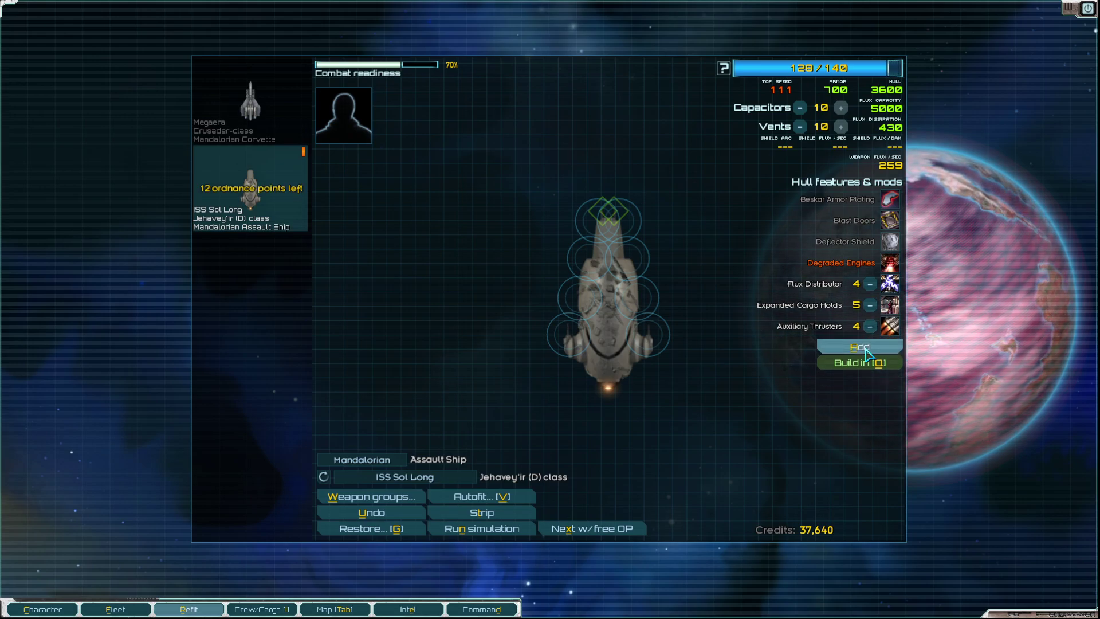
- Lower flux vents to 9 and capacitors to 8, freeing 15 ordnance points
{"action": "left_click", "coordinate": [800, 127]}
{"action": "left_click", "coordinate": [800, 107]}
{"action": "left_click", "coordinate": [800, 108]}
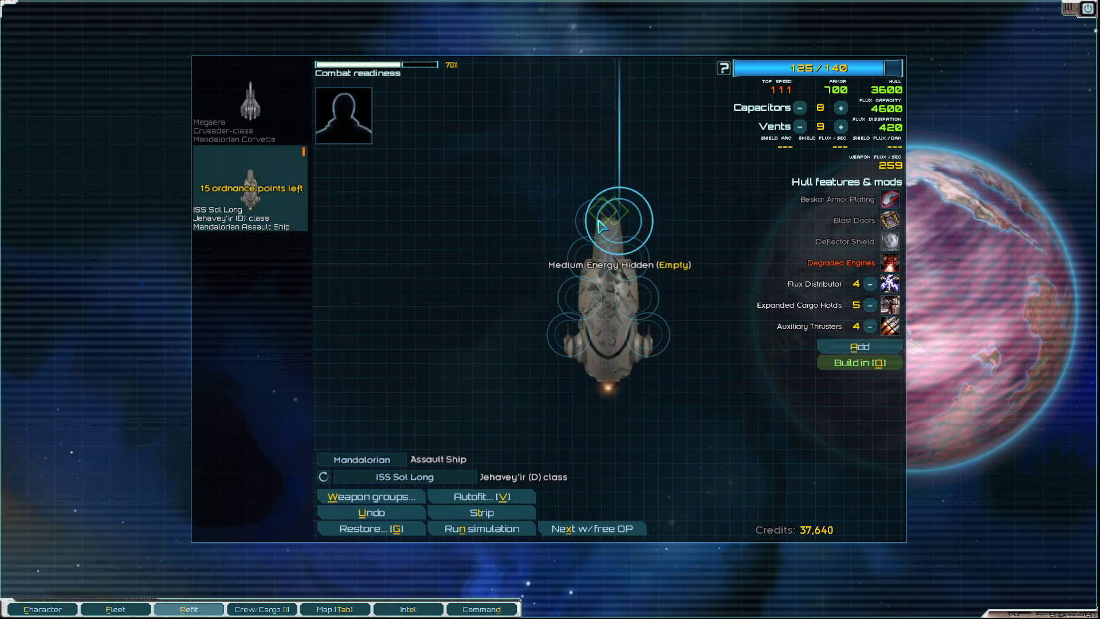
{"action": "scroll", "coordinate": [598, 226], "scroll_direction": "down", "scroll_amount": 1}
{"action": "scroll", "coordinate": [591, 227], "scroll_direction": "up", "scroll_amount": 1}
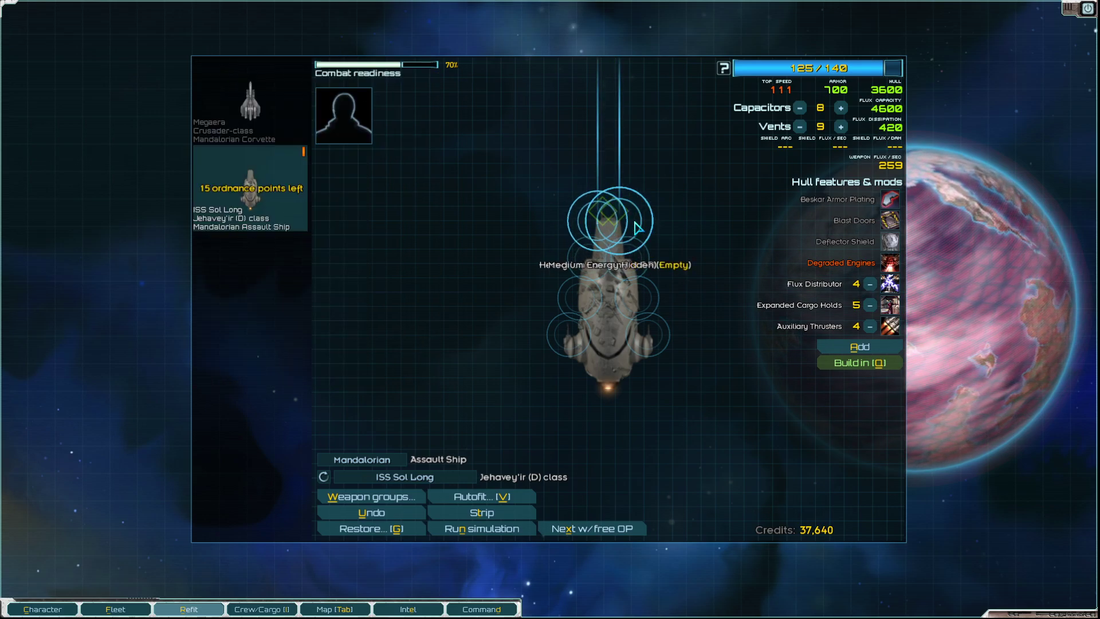
{"action": "left_click", "coordinate": [637, 222]}
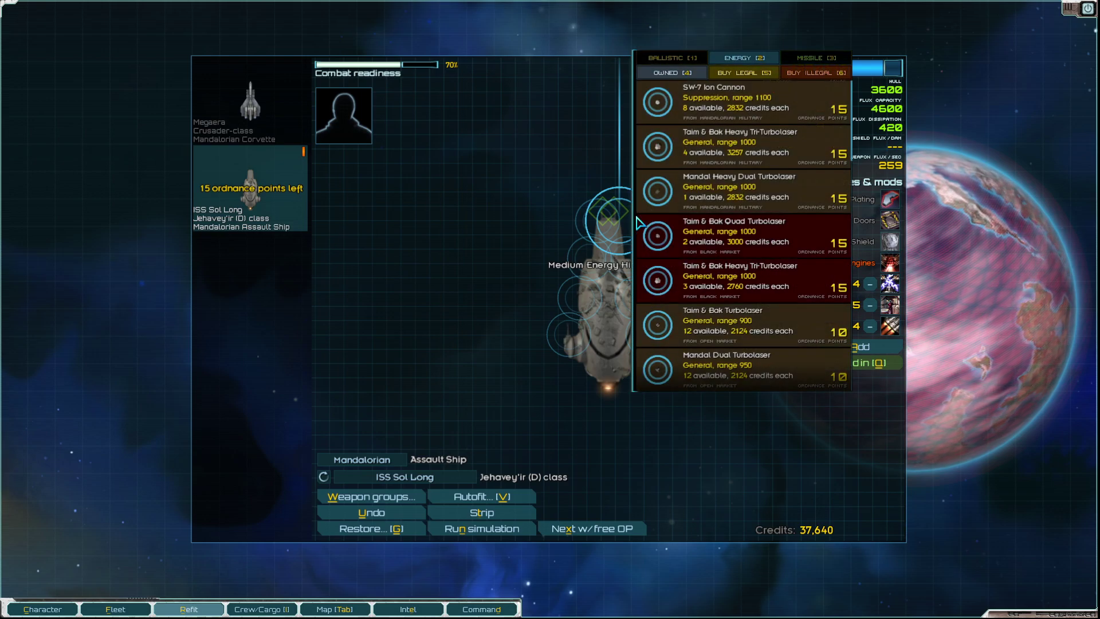
{"action": "mouse_move", "coordinate": [742, 280]}
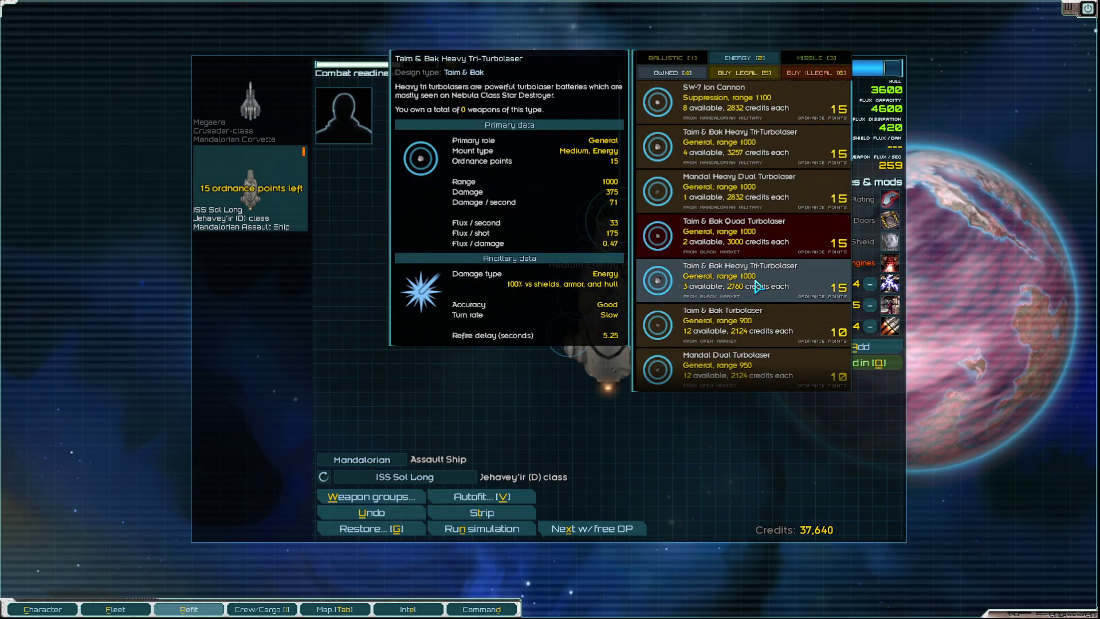
{"action": "scroll", "coordinate": [757, 284], "scroll_direction": "down", "scroll_amount": 2}
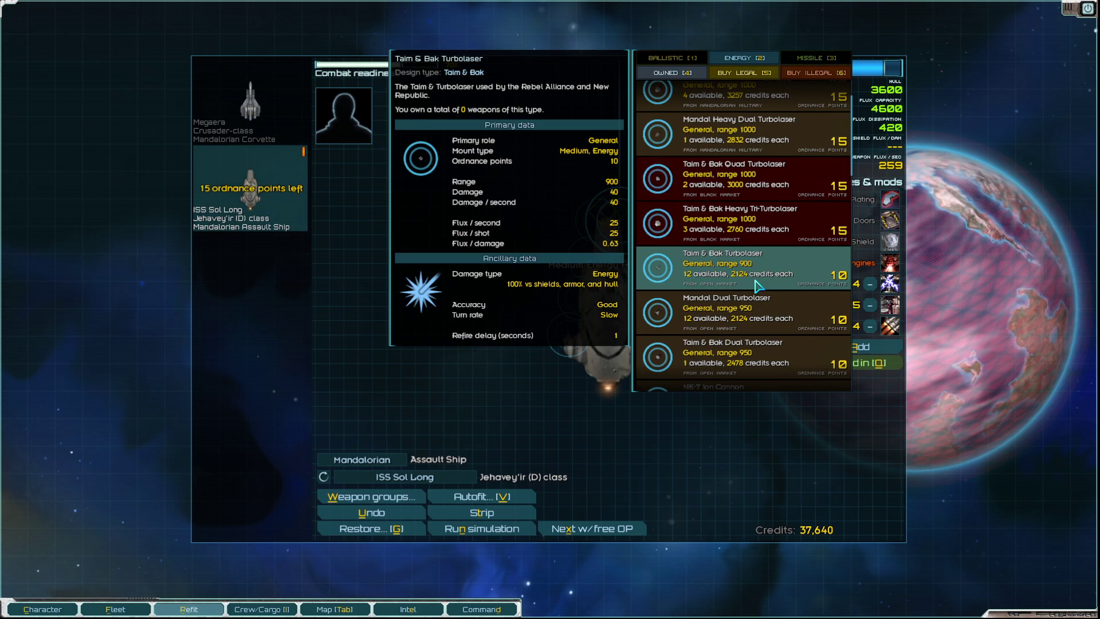
{"action": "scroll", "coordinate": [758, 284], "scroll_direction": "down", "scroll_amount": 2}
{"action": "scroll", "coordinate": [757, 285], "scroll_direction": "down", "scroll_amount": 2}
{"action": "scroll", "coordinate": [757, 285], "scroll_direction": "down", "scroll_amount": 2}
{"action": "scroll", "coordinate": [757, 285], "scroll_direction": "down", "scroll_amount": 2}
{"action": "scroll", "coordinate": [758, 284], "scroll_direction": "down", "scroll_amount": 2}
{"action": "scroll", "coordinate": [756, 284], "scroll_direction": "down", "scroll_amount": 2}
{"action": "scroll", "coordinate": [756, 285], "scroll_direction": "down", "scroll_amount": 2}
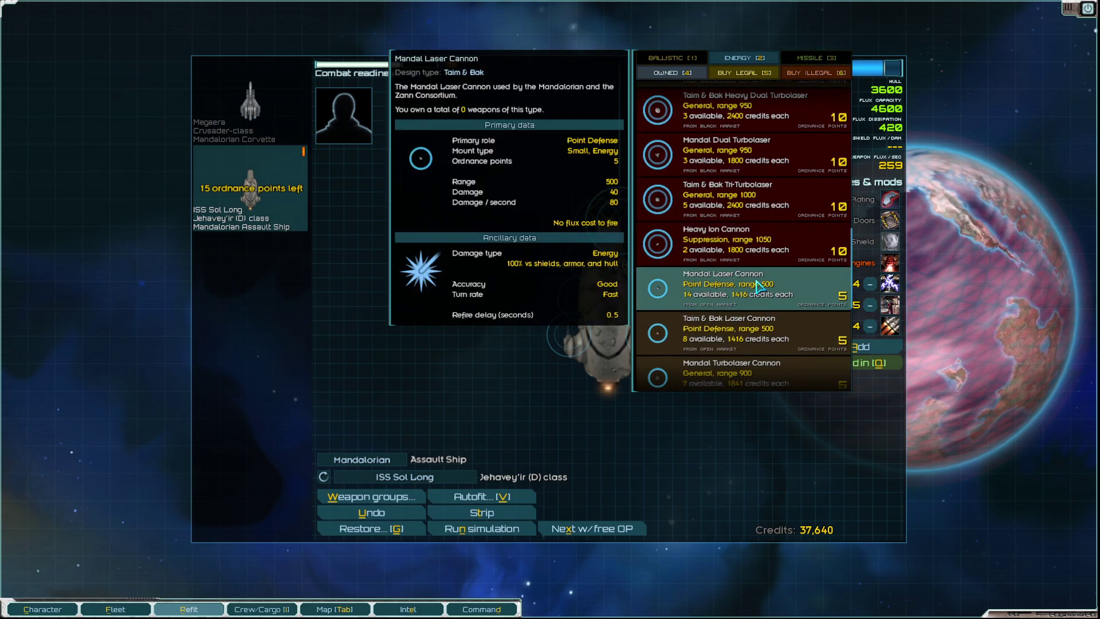
{"action": "scroll", "coordinate": [757, 285], "scroll_direction": "down", "scroll_amount": 2}
{"action": "scroll", "coordinate": [757, 285], "scroll_direction": "down", "scroll_amount": 2}
{"action": "scroll", "coordinate": [757, 285], "scroll_direction": "down", "scroll_amount": 2}
{"action": "scroll", "coordinate": [757, 285], "scroll_direction": "down", "scroll_amount": 2}
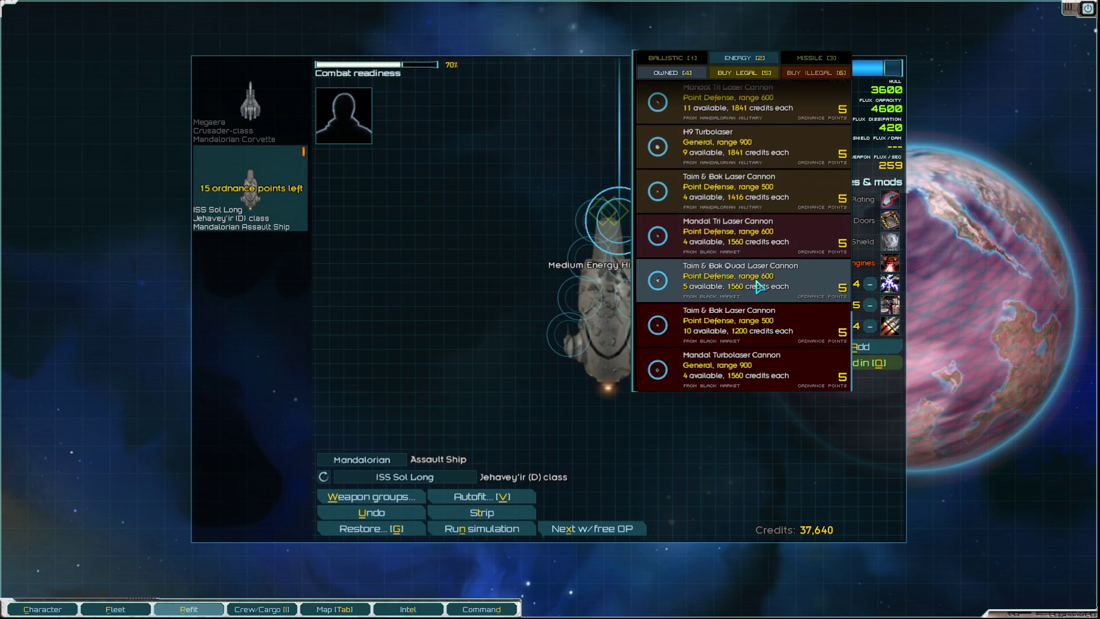
{"action": "scroll", "coordinate": [754, 292], "scroll_direction": "up", "scroll_amount": 1}
{"action": "scroll", "coordinate": [755, 292], "scroll_direction": "up", "scroll_amount": 2}
{"action": "scroll", "coordinate": [755, 292], "scroll_direction": "up", "scroll_amount": 2}
{"action": "scroll", "coordinate": [755, 293], "scroll_direction": "up", "scroll_amount": 2}
{"action": "scroll", "coordinate": [754, 293], "scroll_direction": "up", "scroll_amount": 2}
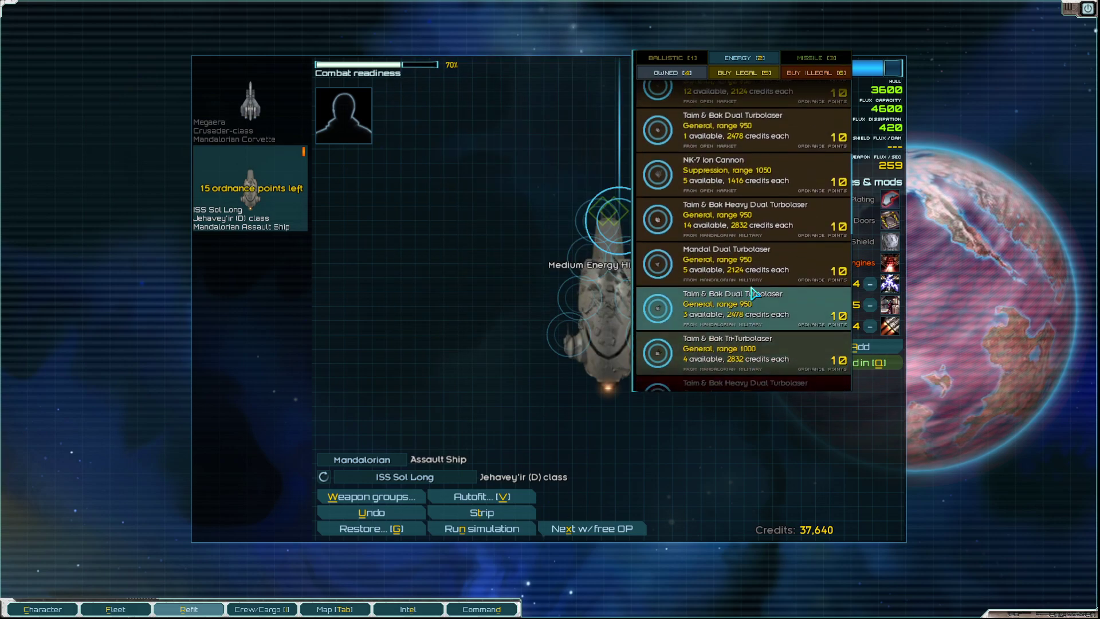
{"action": "scroll", "coordinate": [754, 292], "scroll_direction": "up", "scroll_amount": 1}
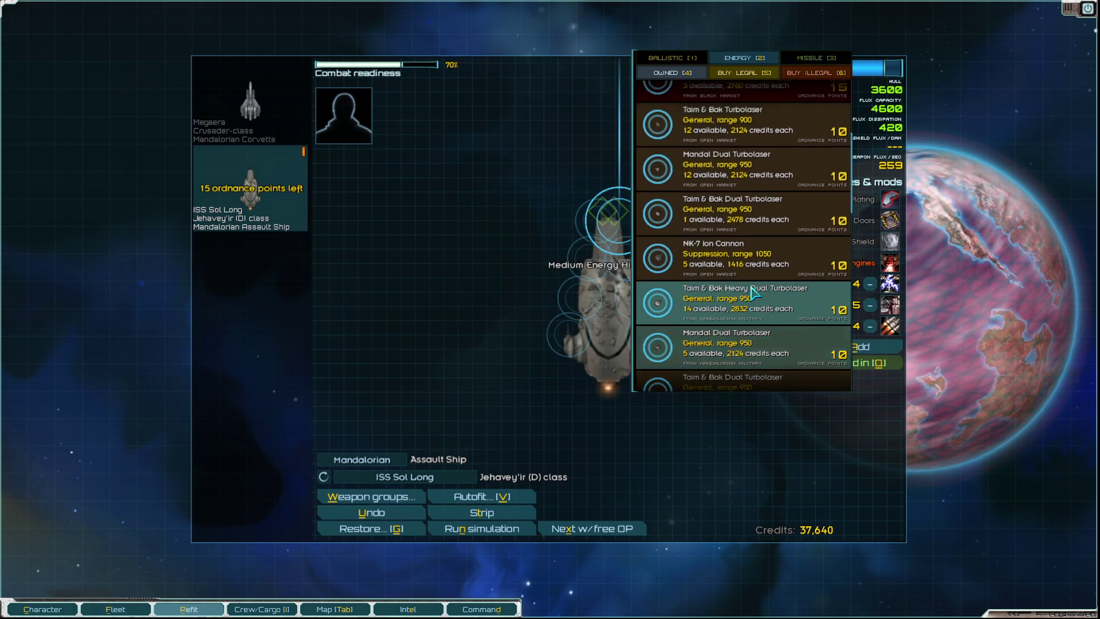
{"action": "scroll", "coordinate": [754, 292], "scroll_direction": "up", "scroll_amount": 2}
{"action": "scroll", "coordinate": [755, 293], "scroll_direction": "up", "scroll_amount": 2}
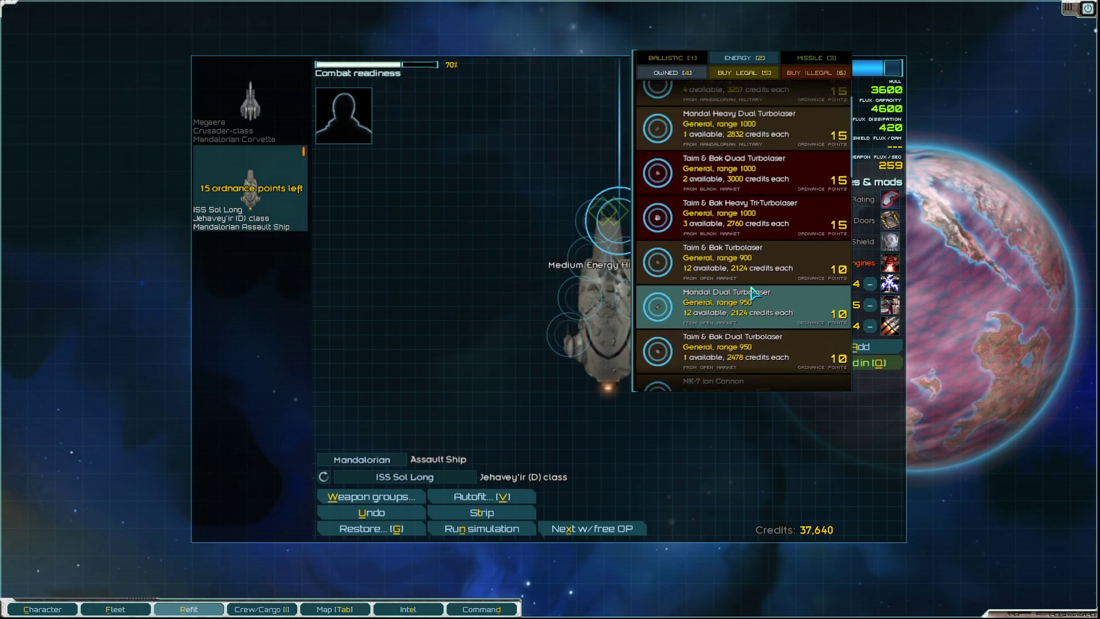
{"action": "scroll", "coordinate": [755, 292], "scroll_direction": "up", "scroll_amount": 2}
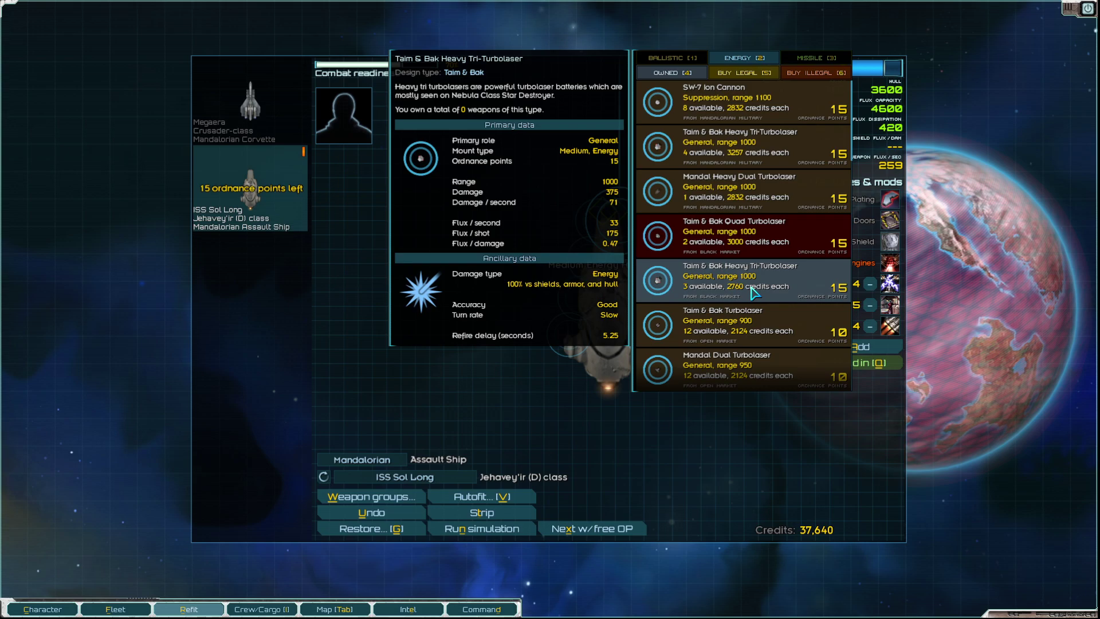
{"action": "scroll", "coordinate": [755, 293], "scroll_direction": "down", "scroll_amount": 2}
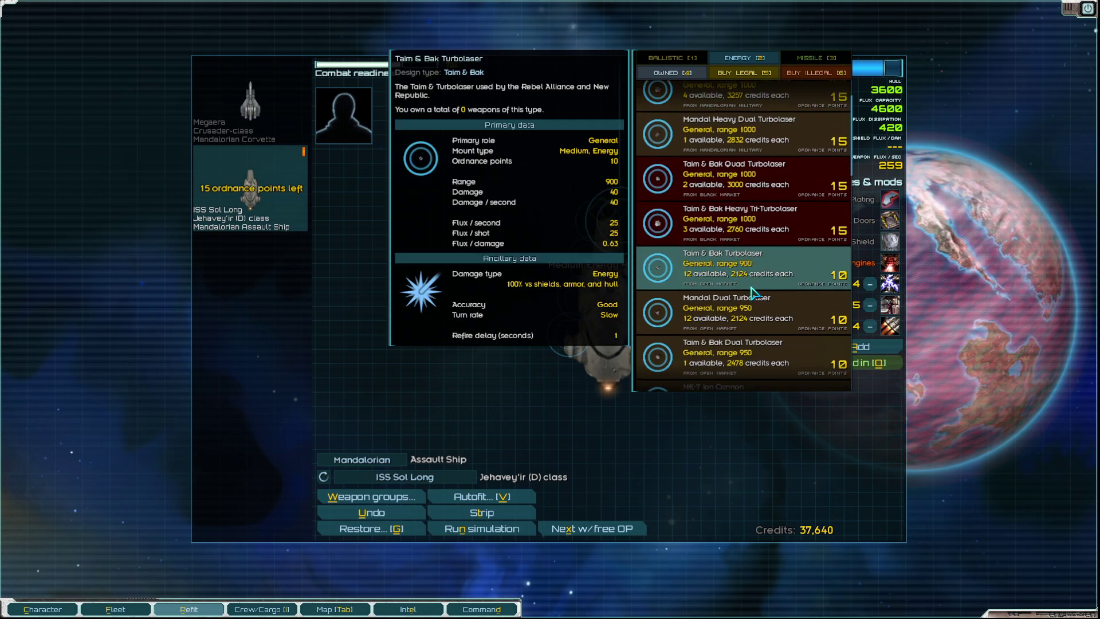
{"action": "scroll", "coordinate": [755, 293], "scroll_direction": "down", "scroll_amount": 2}
{"action": "scroll", "coordinate": [755, 293], "scroll_direction": "down", "scroll_amount": 1}
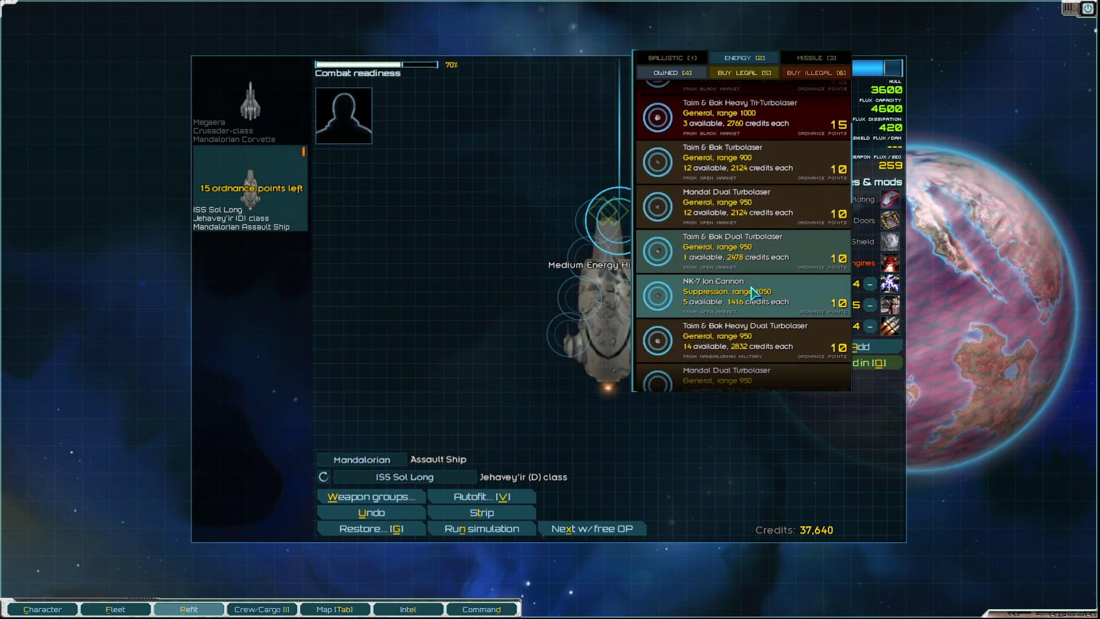
{"action": "left_click", "coordinate": [750, 62]}
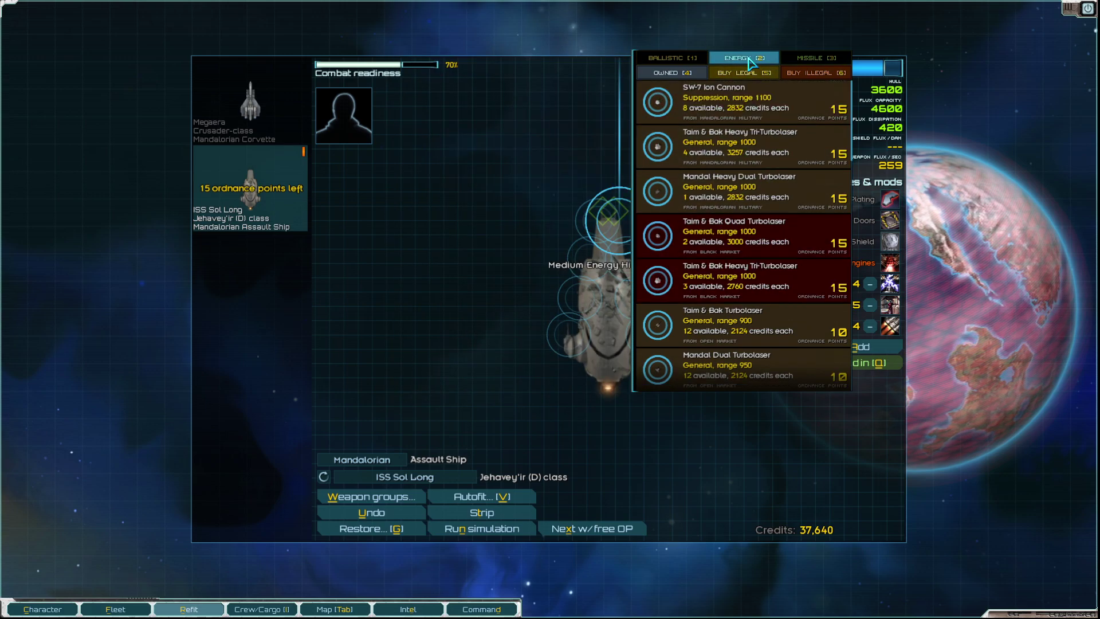
{"action": "scroll", "coordinate": [755, 277], "scroll_direction": "down", "scroll_amount": 2}
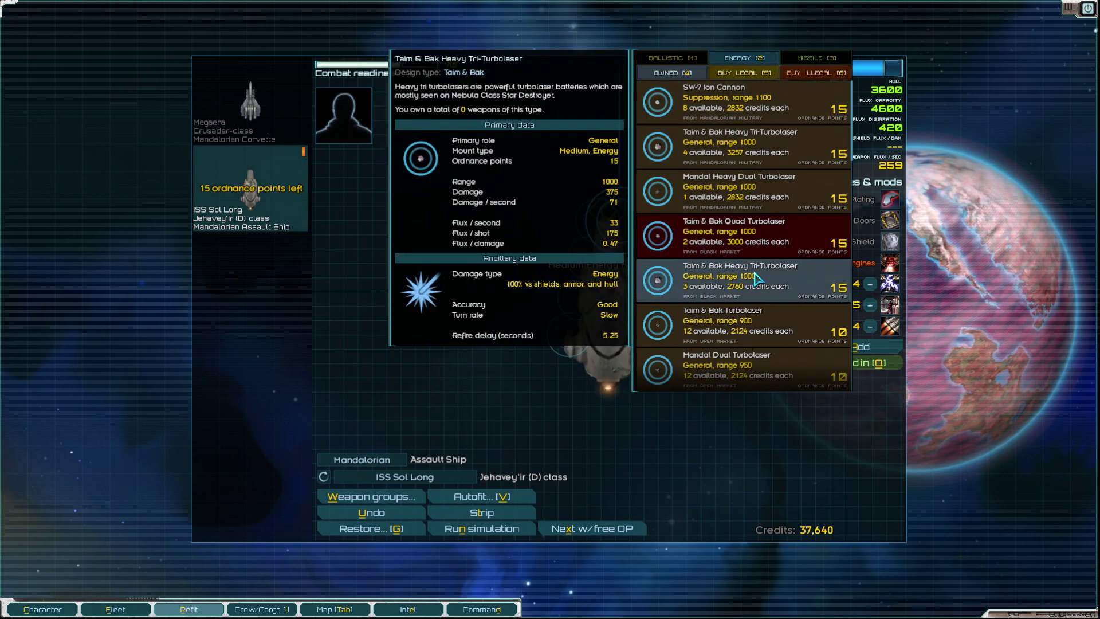
{"action": "scroll", "coordinate": [757, 267], "scroll_direction": "down", "scroll_amount": 2}
{"action": "scroll", "coordinate": [771, 254], "scroll_direction": "down", "scroll_amount": 1}
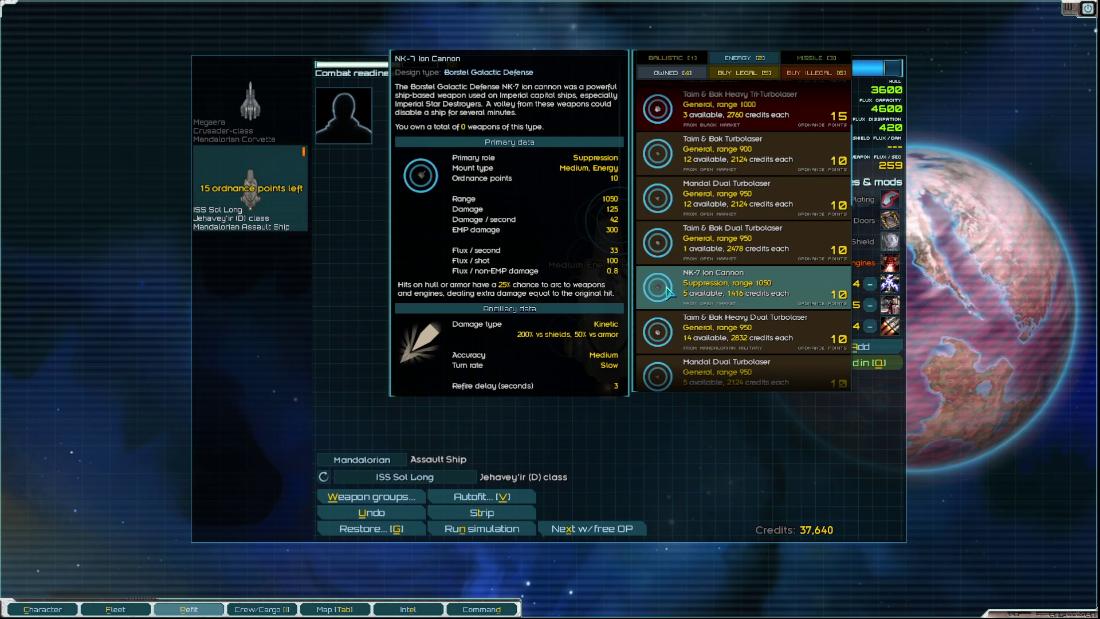
- Replace the Heavy Ion Cannon with an NK-7 Ion Cannon bought for 1416 credits
{"action": "key", "text": "Escape"}
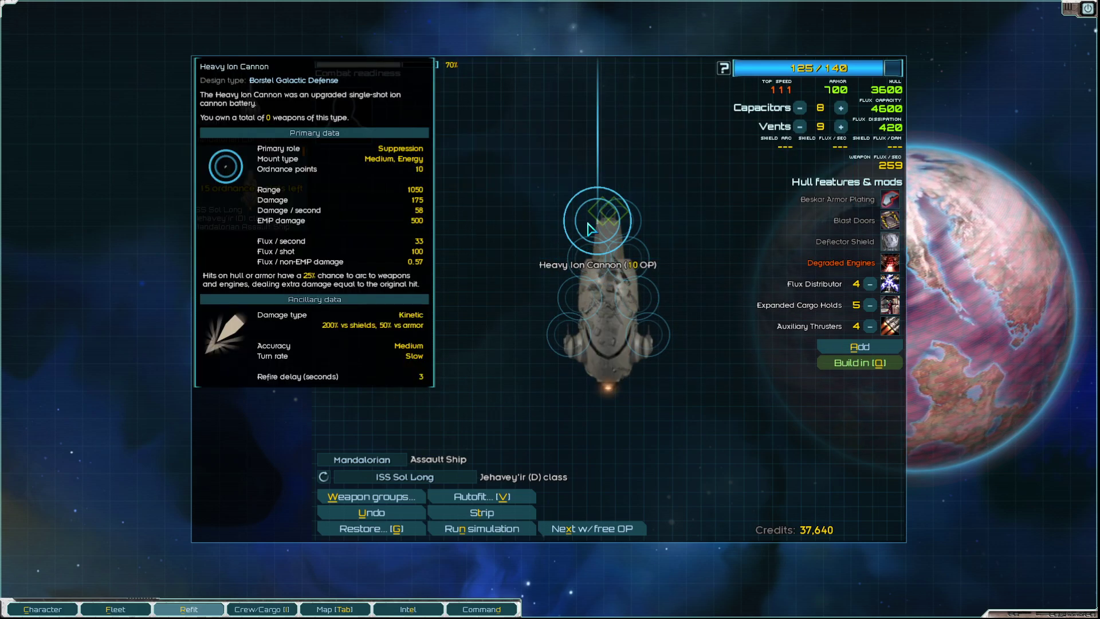
{"action": "right_click", "coordinate": [590, 225]}
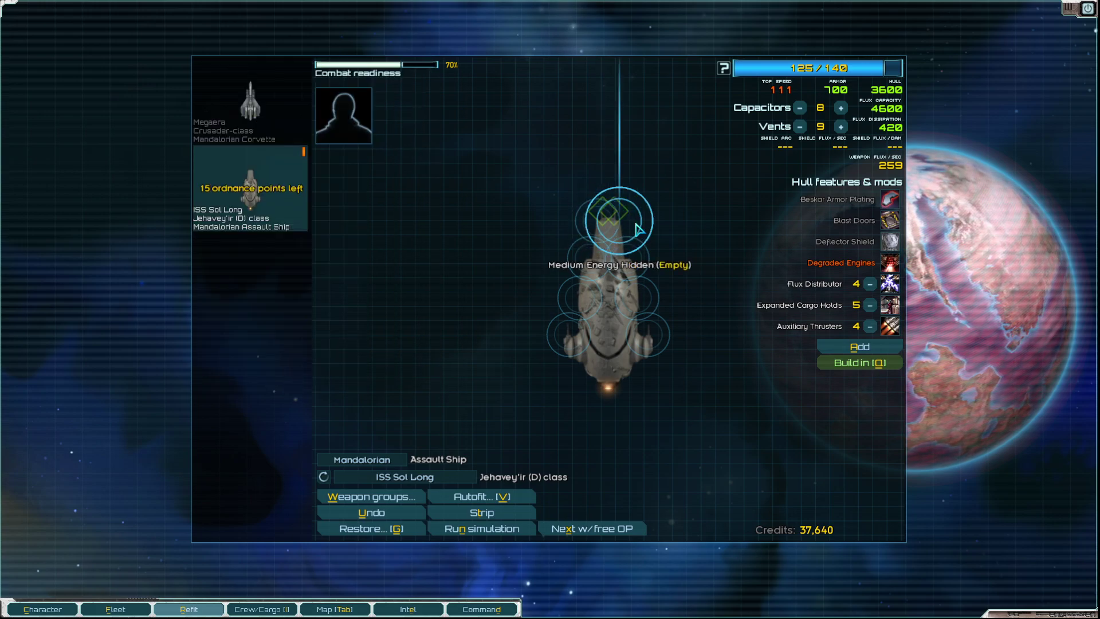
{"action": "left_click", "coordinate": [602, 225]}
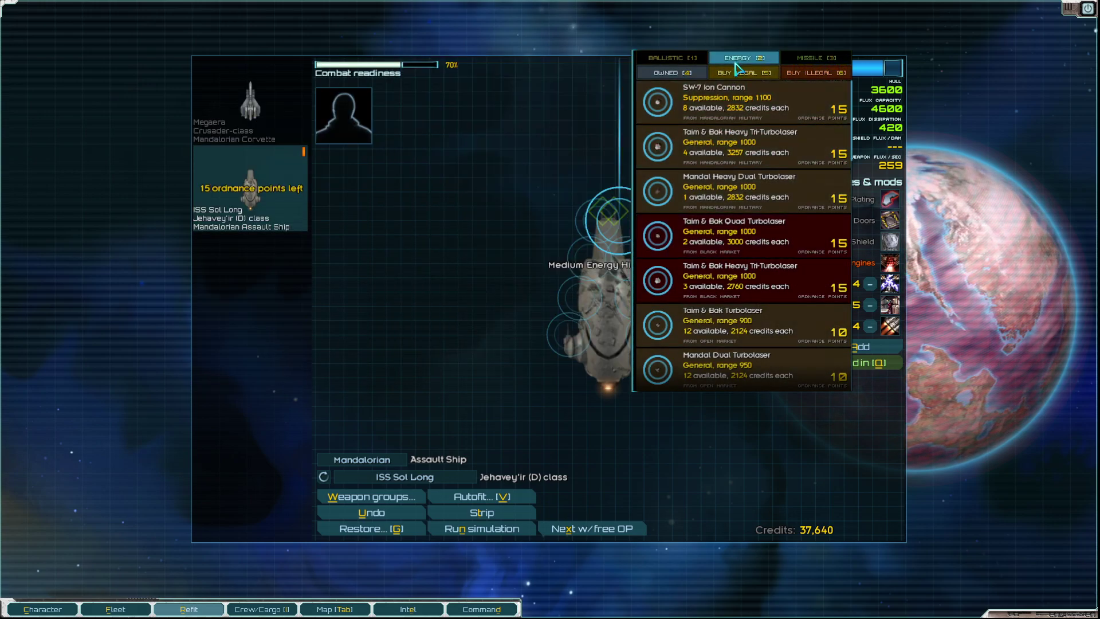
{"action": "scroll", "coordinate": [731, 248], "scroll_direction": "down", "scroll_amount": 4}
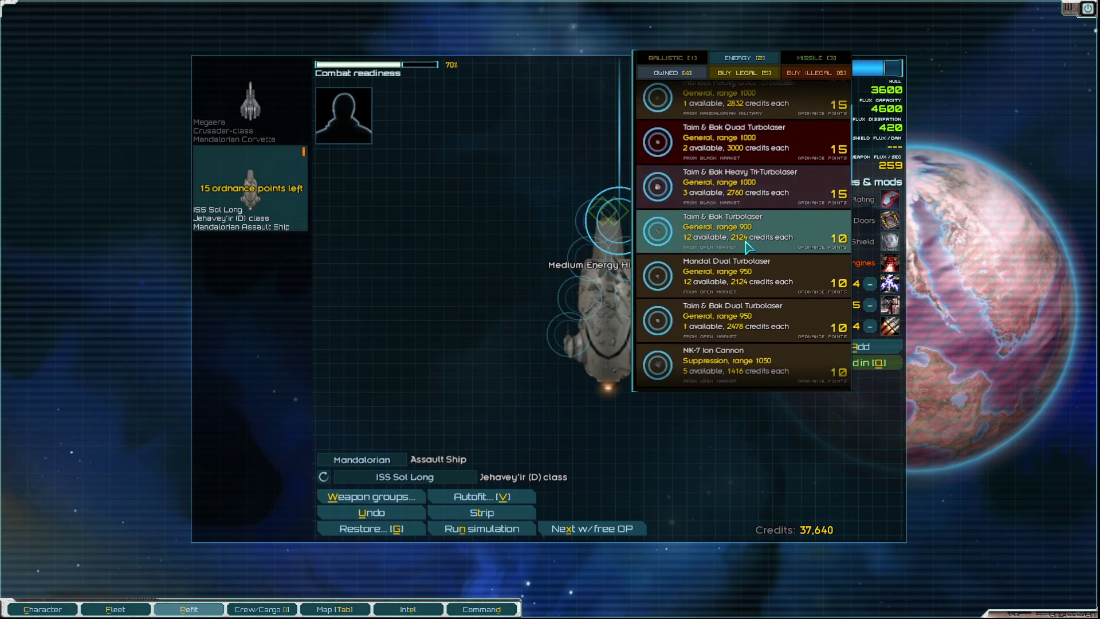
{"action": "scroll", "coordinate": [739, 248], "scroll_direction": "down", "scroll_amount": 2}
{"action": "scroll", "coordinate": [746, 248], "scroll_direction": "down", "scroll_amount": 2}
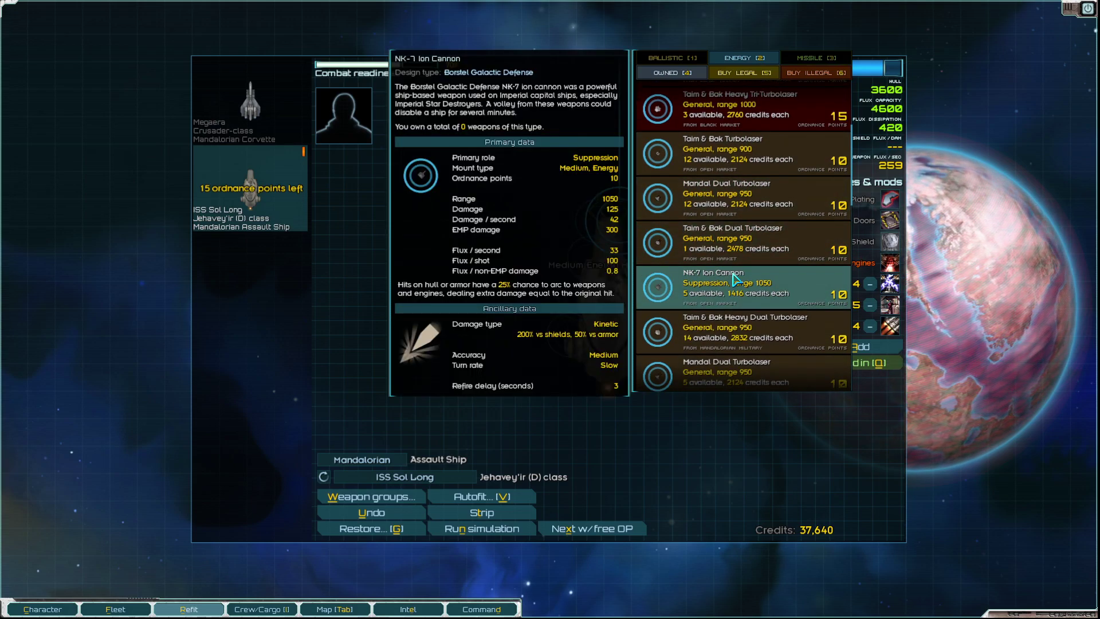
{"action": "left_click", "coordinate": [734, 278]}
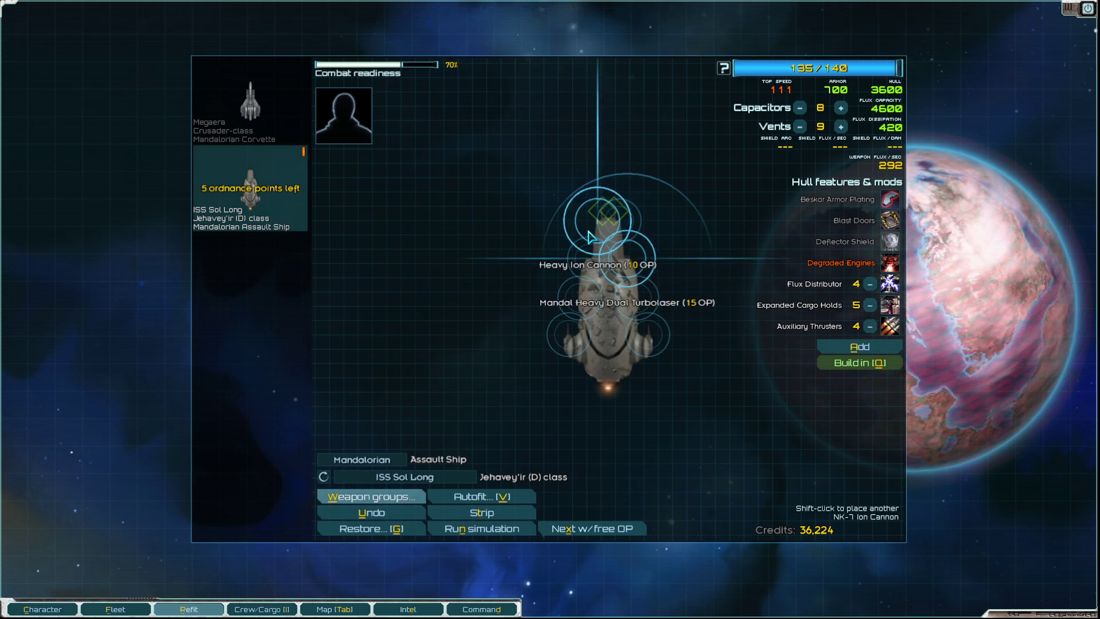
{"action": "mouse_move", "coordinate": [617, 224]}
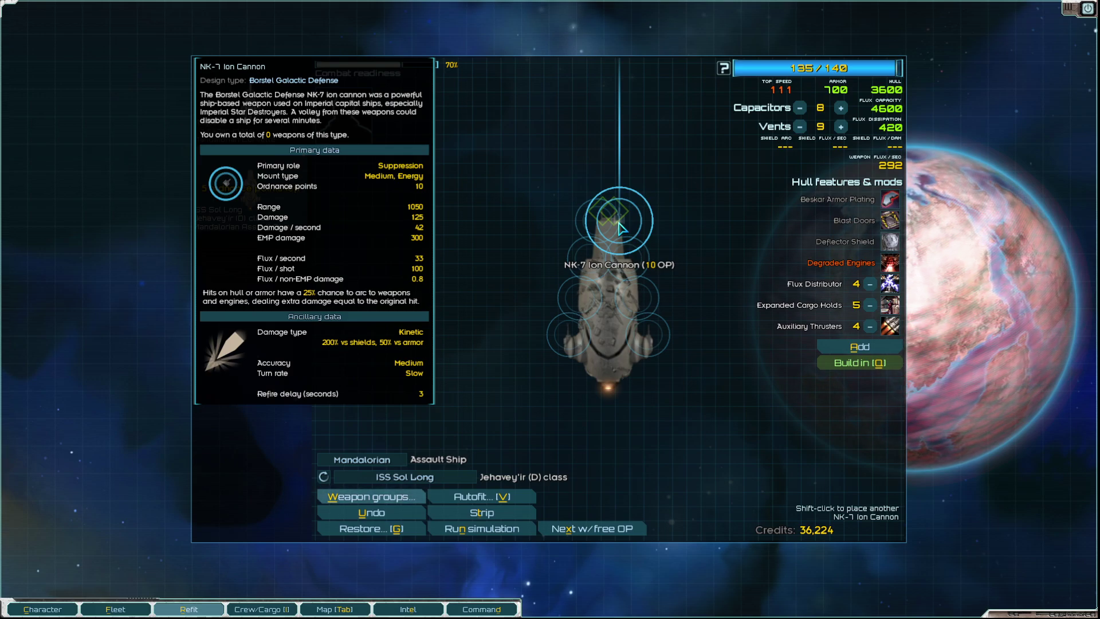
- Compare the energy mount's weapon options, including black-market listings
{"action": "left_click", "coordinate": [620, 226]}
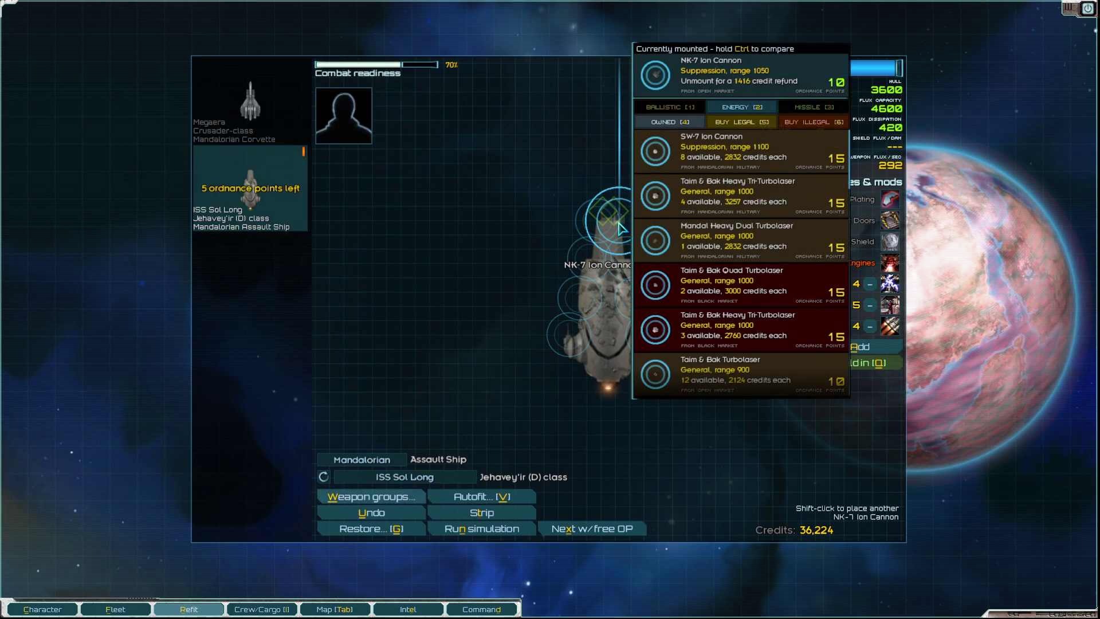
{"action": "left_click", "coordinate": [580, 229]}
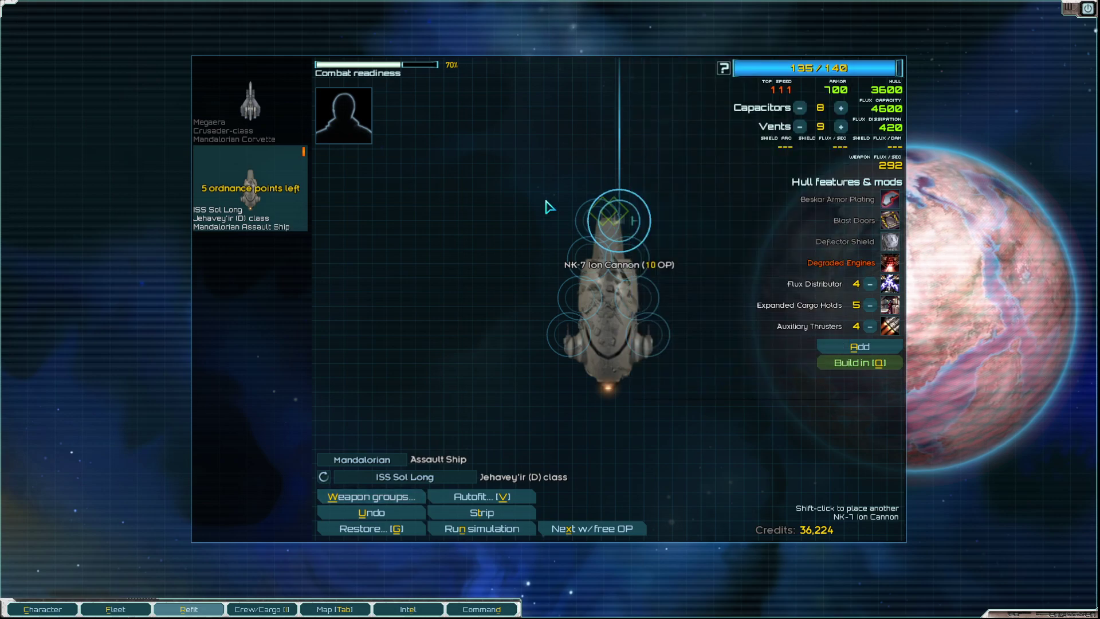
{"action": "left_click", "coordinate": [585, 220]}
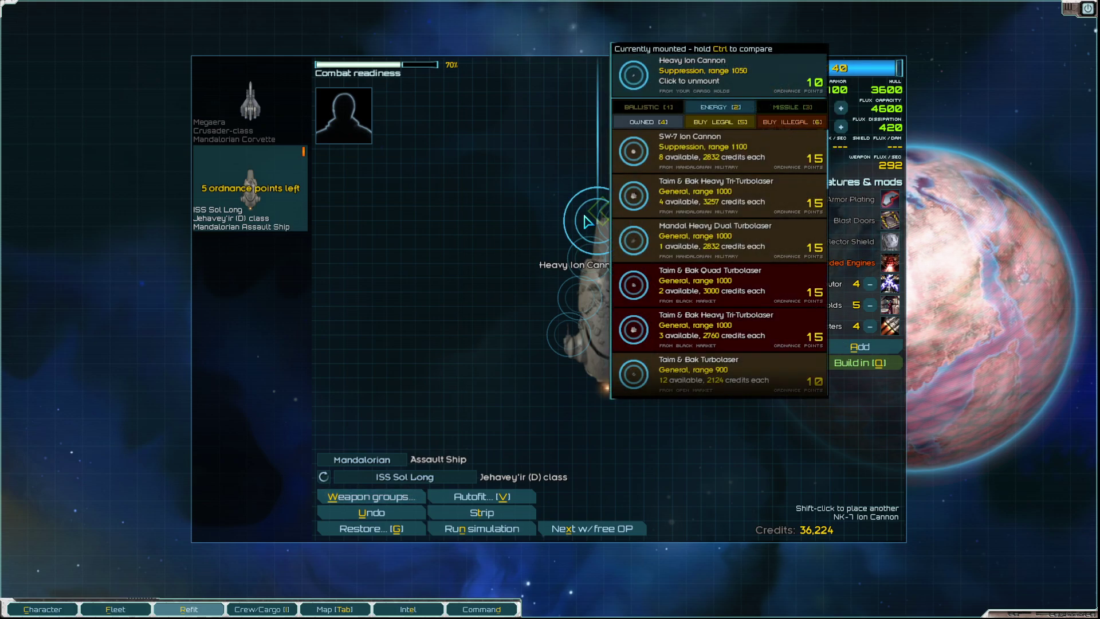
{"action": "left_click", "coordinate": [451, 212]}
{"action": "mouse_move", "coordinate": [598, 222]}
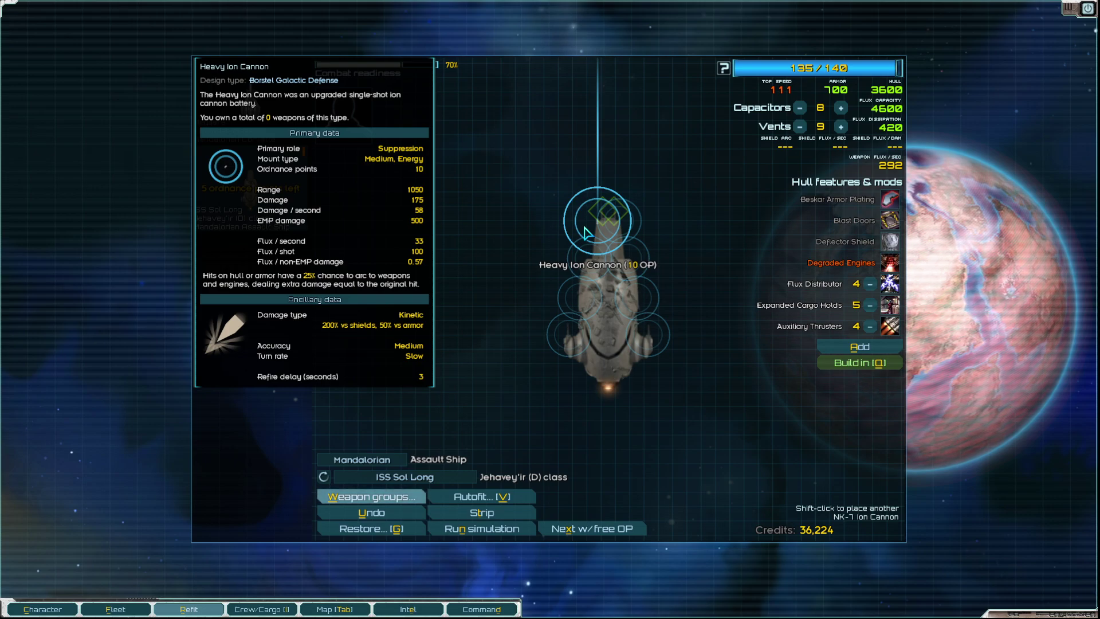
{"action": "left_click", "coordinate": [639, 231]}
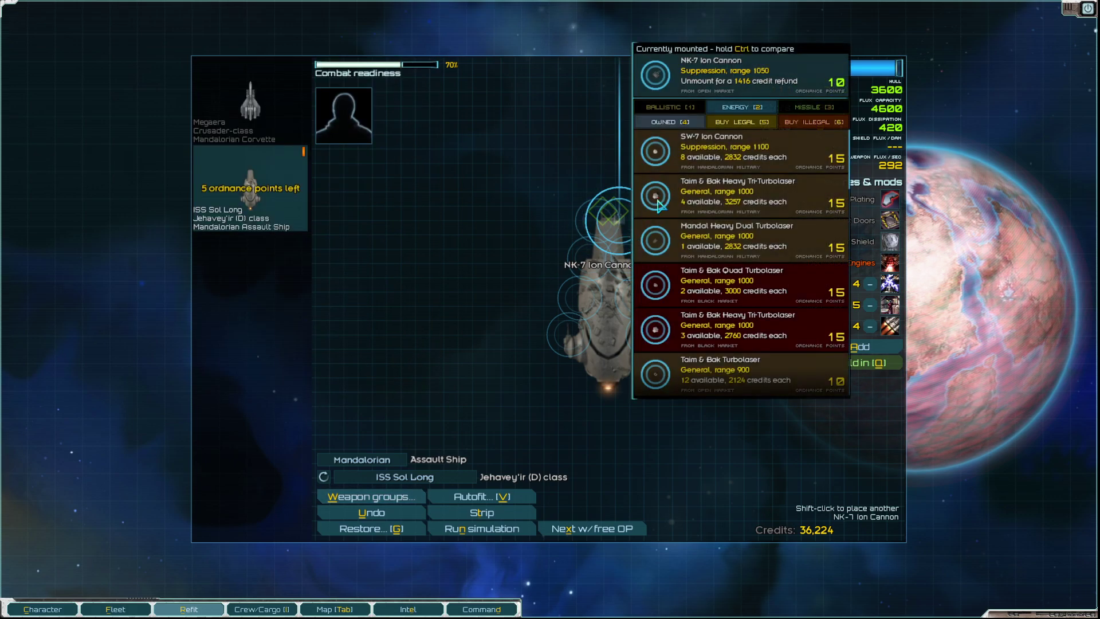
{"action": "left_click", "coordinate": [823, 127]}
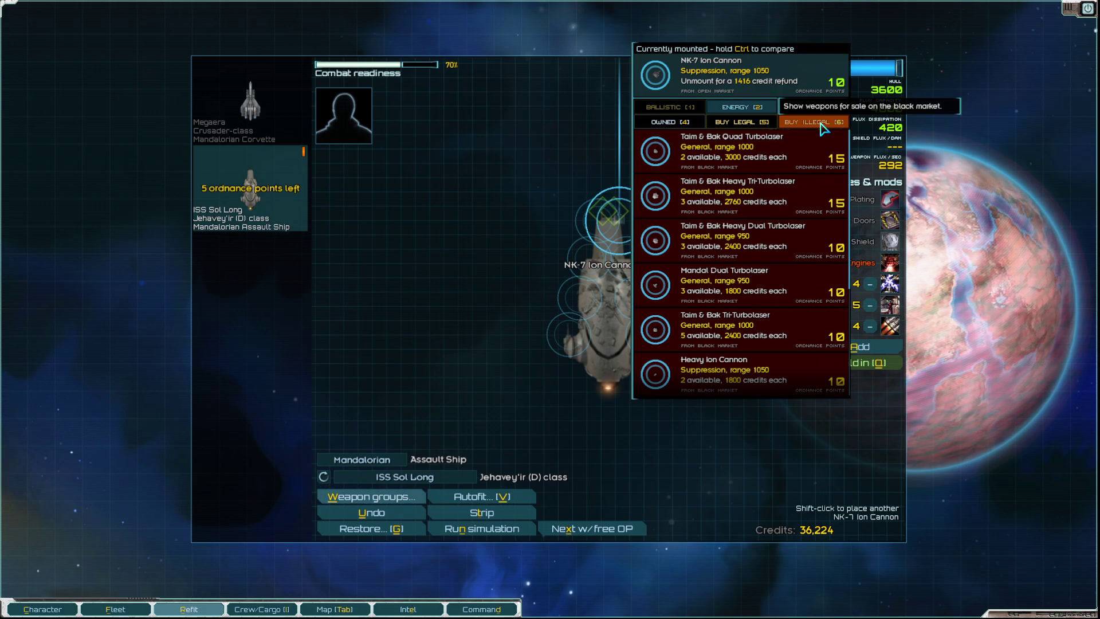
{"action": "scroll", "coordinate": [756, 215], "scroll_direction": "down", "scroll_amount": 2}
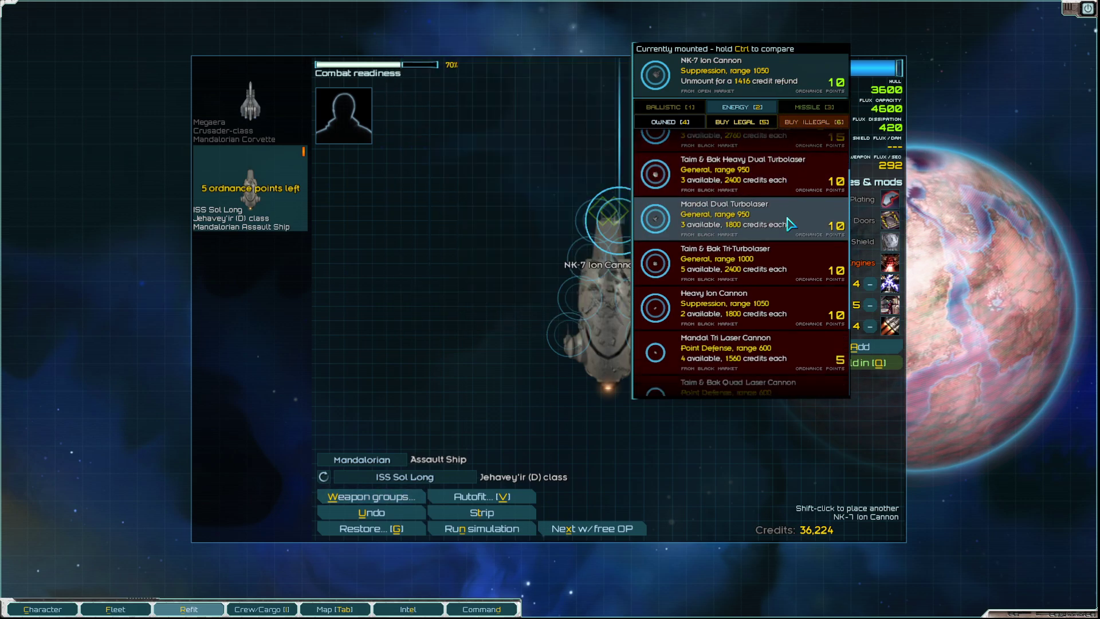
{"action": "scroll", "coordinate": [789, 224], "scroll_direction": "down", "scroll_amount": 2}
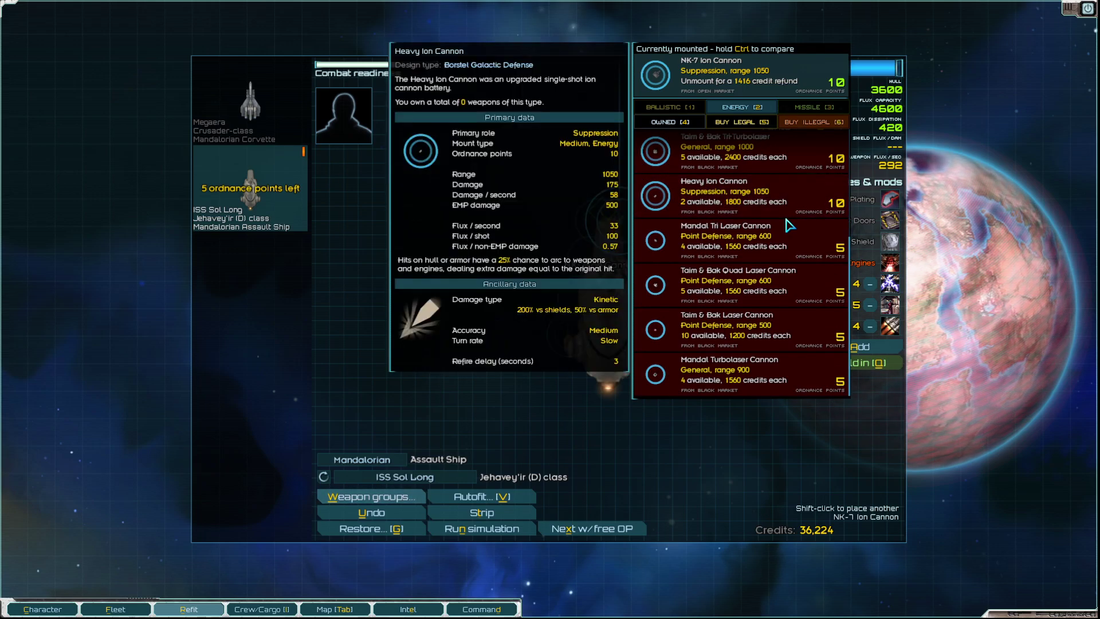
{"action": "scroll", "coordinate": [788, 226], "scroll_direction": "up", "scroll_amount": 1}
{"action": "scroll", "coordinate": [789, 225], "scroll_direction": "up", "scroll_amount": 2}
{"action": "scroll", "coordinate": [789, 226], "scroll_direction": "up", "scroll_amount": 2}
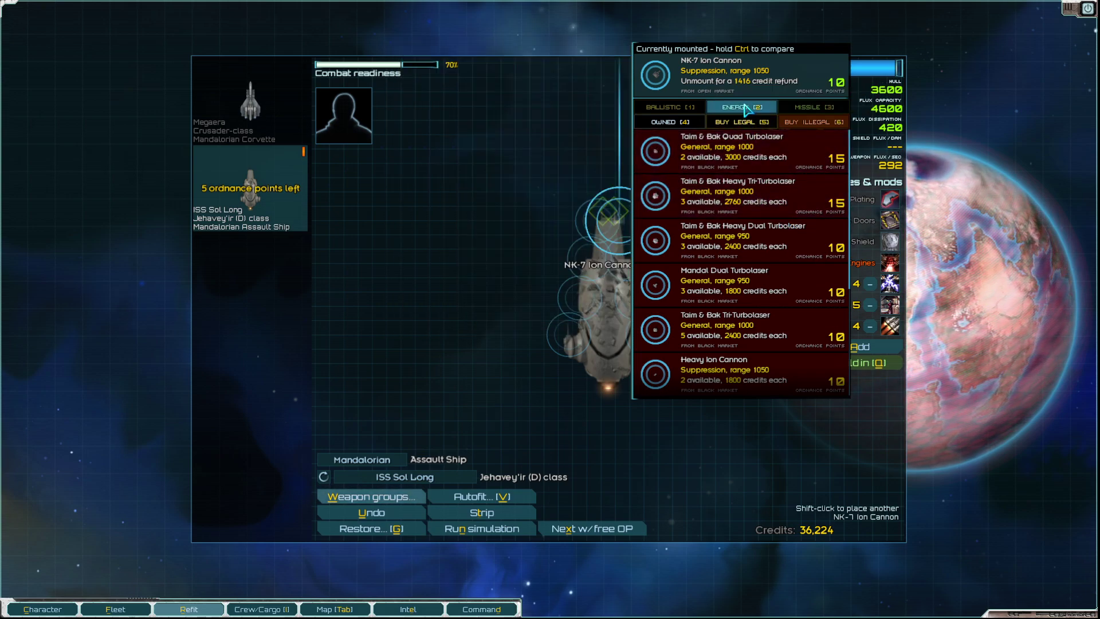
- Swap the NK-7 for a black-market Heavy Ion Cannon costing 1800 credits
{"action": "left_click", "coordinate": [736, 122]}
{"action": "mouse_move", "coordinate": [740, 330]}
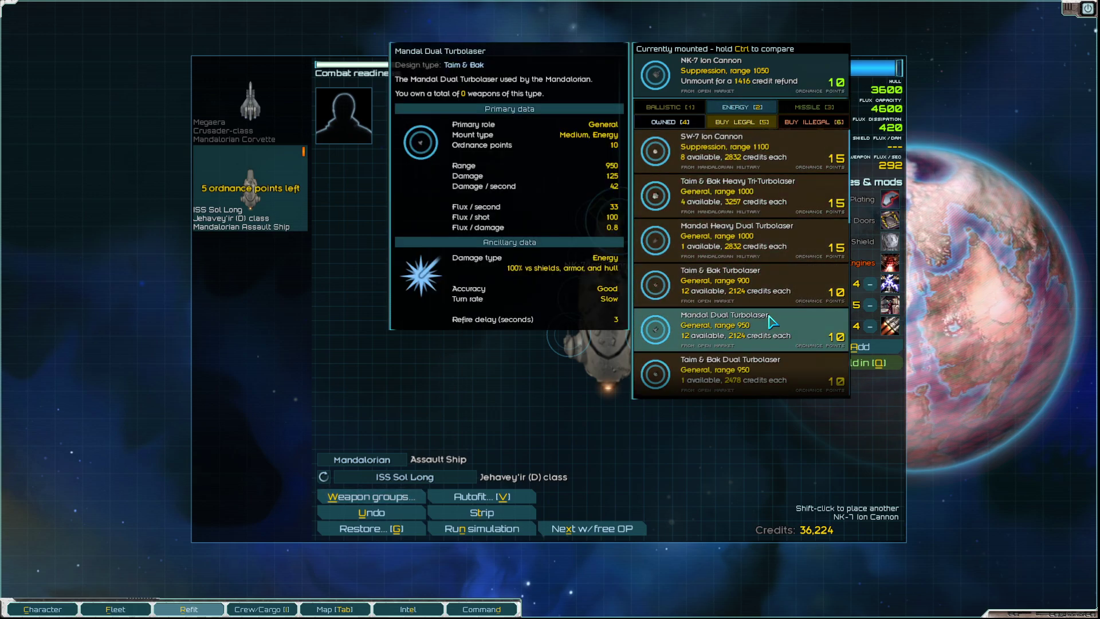
{"action": "scroll", "coordinate": [771, 321], "scroll_direction": "down", "scroll_amount": 2}
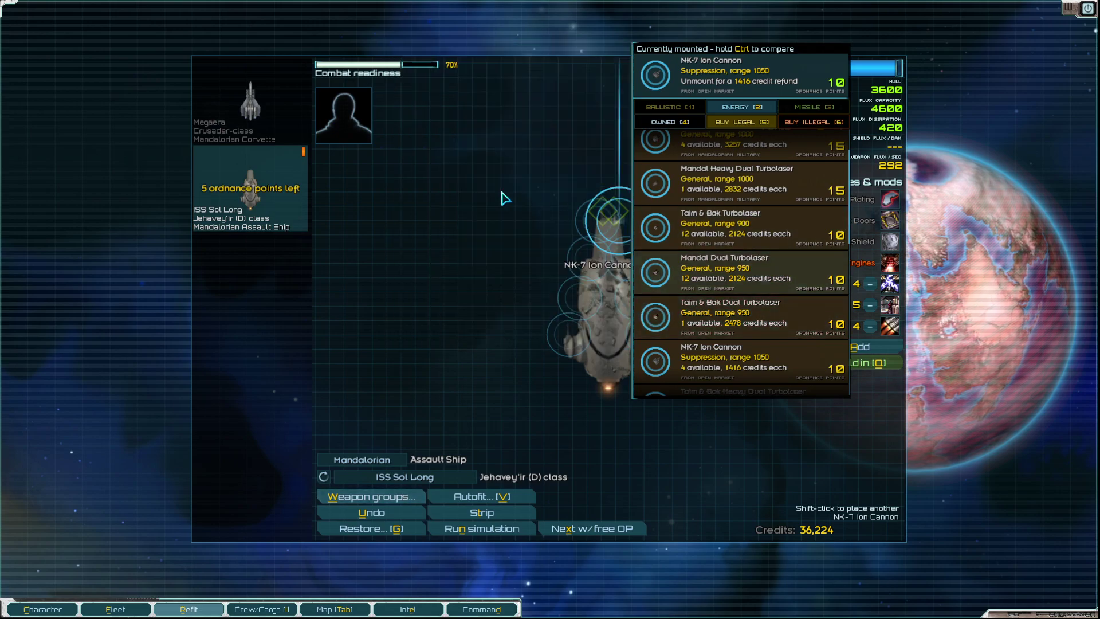
{"action": "left_click", "coordinate": [507, 193]}
{"action": "left_click", "coordinate": [580, 231]}
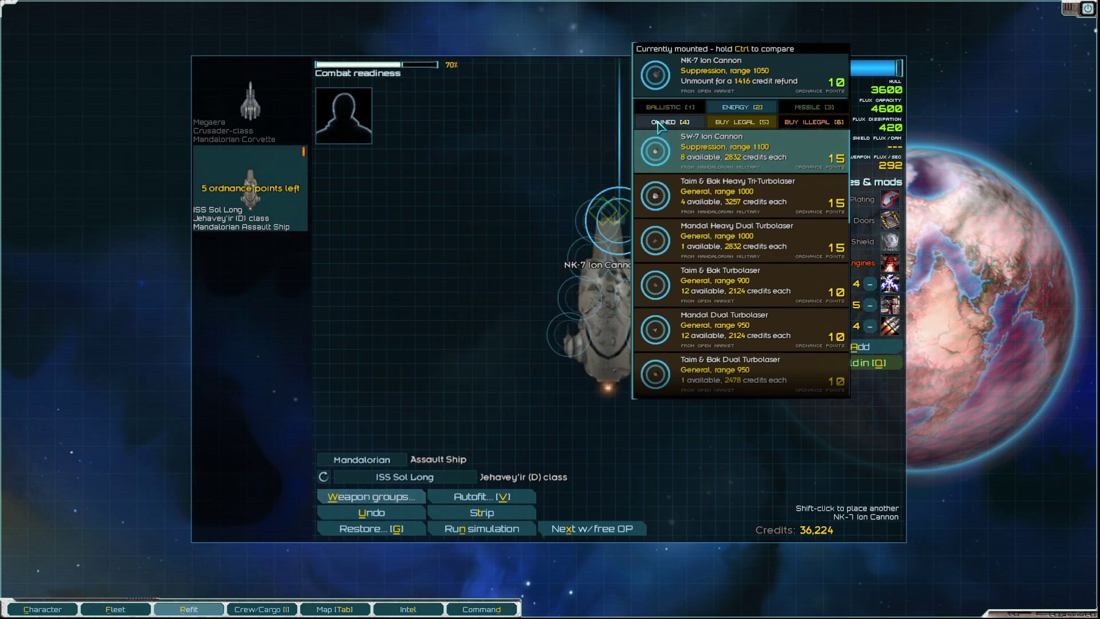
{"action": "mouse_move", "coordinate": [739, 196]}
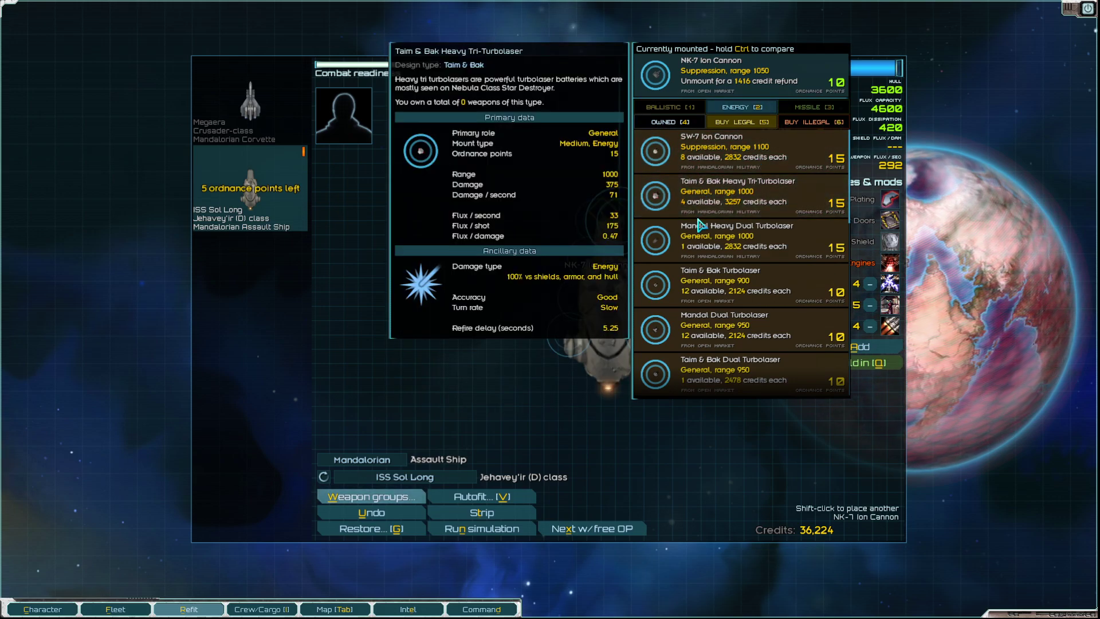
{"action": "left_click", "coordinate": [802, 122]}
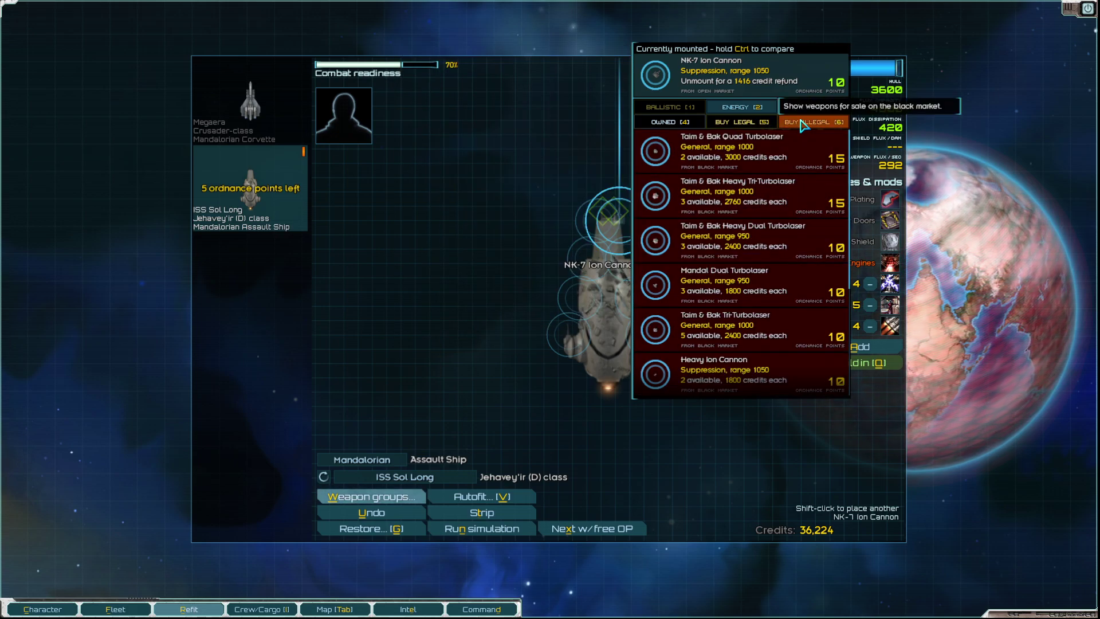
{"action": "mouse_move", "coordinate": [742, 372]}
{"action": "left_click", "coordinate": [742, 372]}
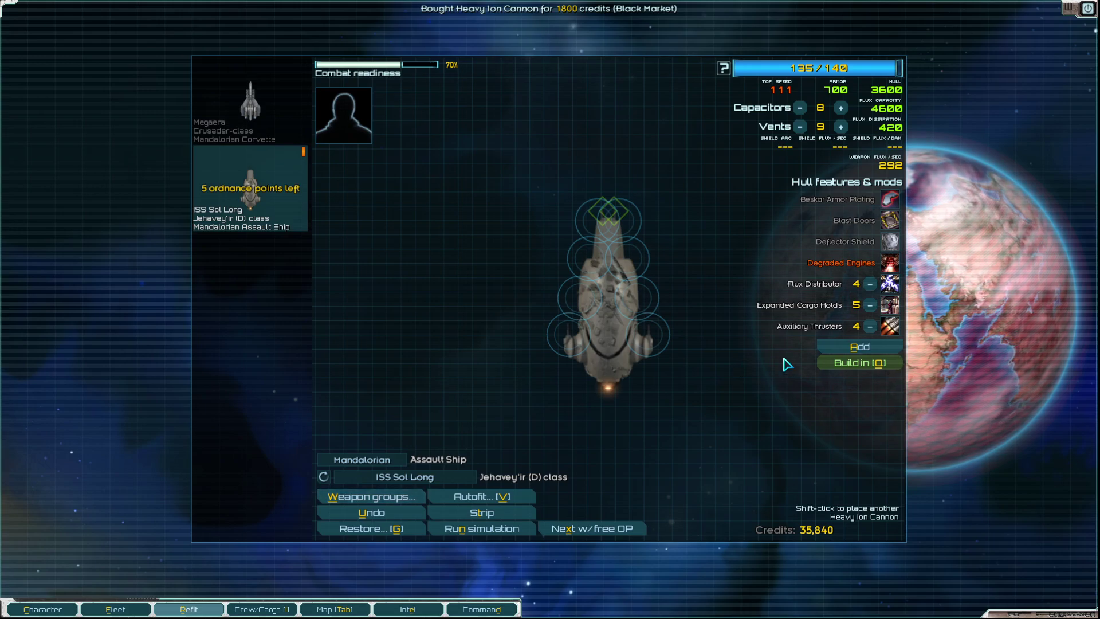
- Install Flux Coil Adjunct and a ninth capacitor, reaching 140/140 ordnance points
{"action": "left_click", "coordinate": [851, 346]}
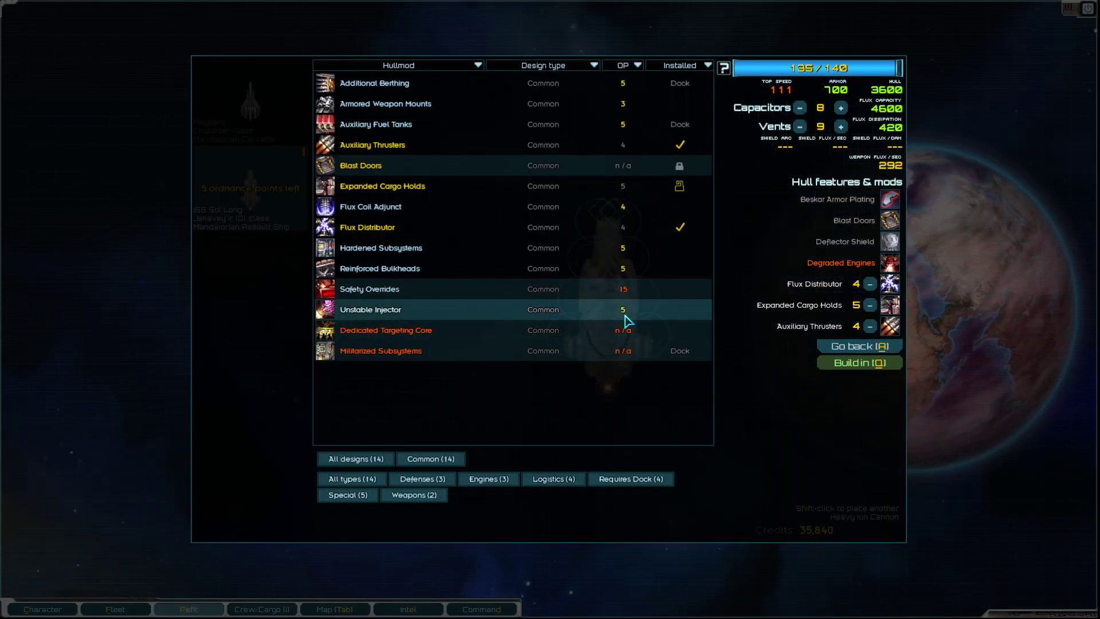
{"action": "left_click", "coordinate": [483, 219]}
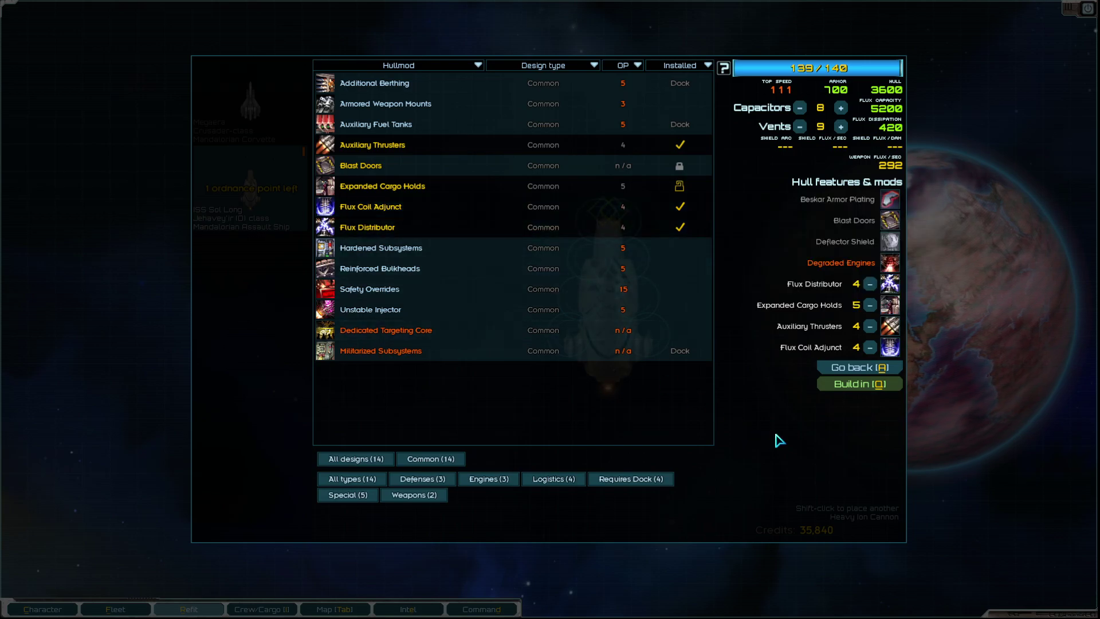
{"action": "left_click", "coordinate": [829, 370]}
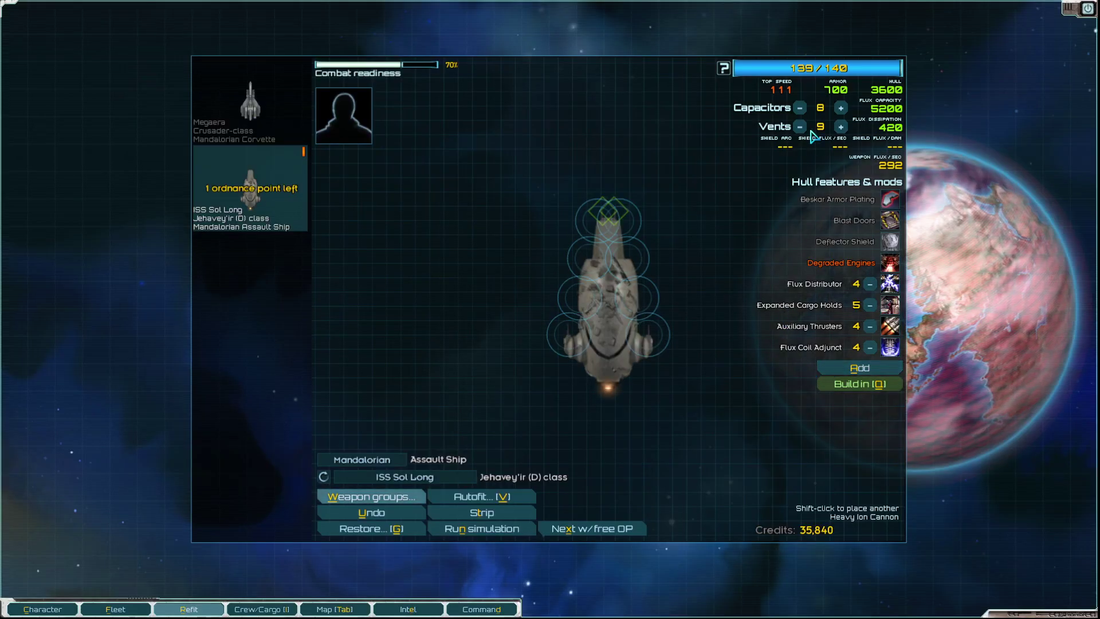
{"action": "left_click", "coordinate": [841, 108]}
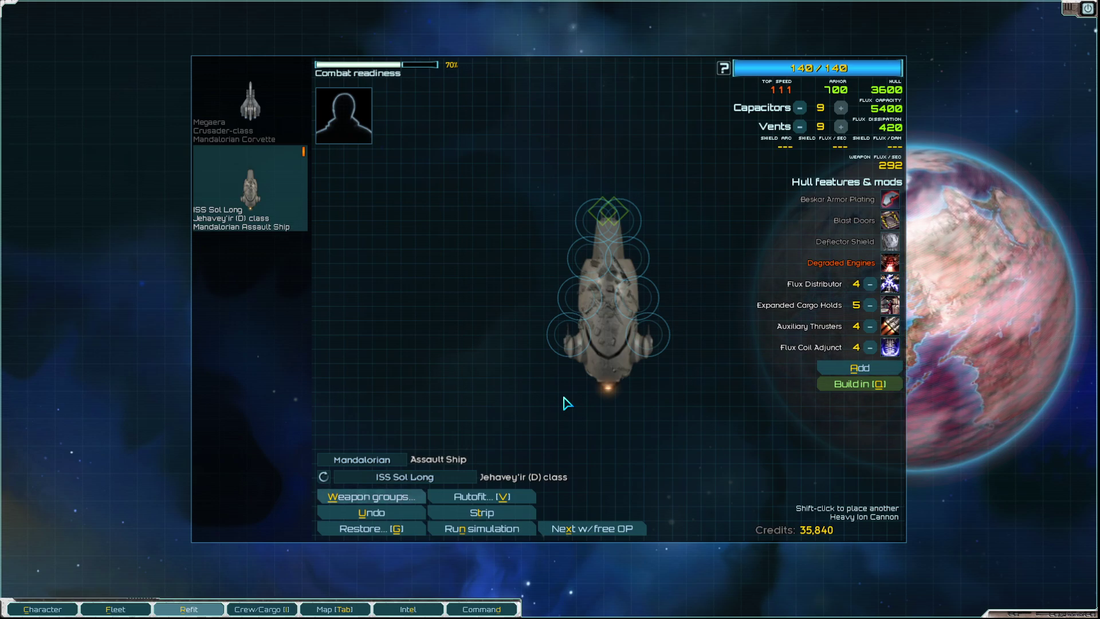
{"action": "left_click", "coordinate": [379, 497]}
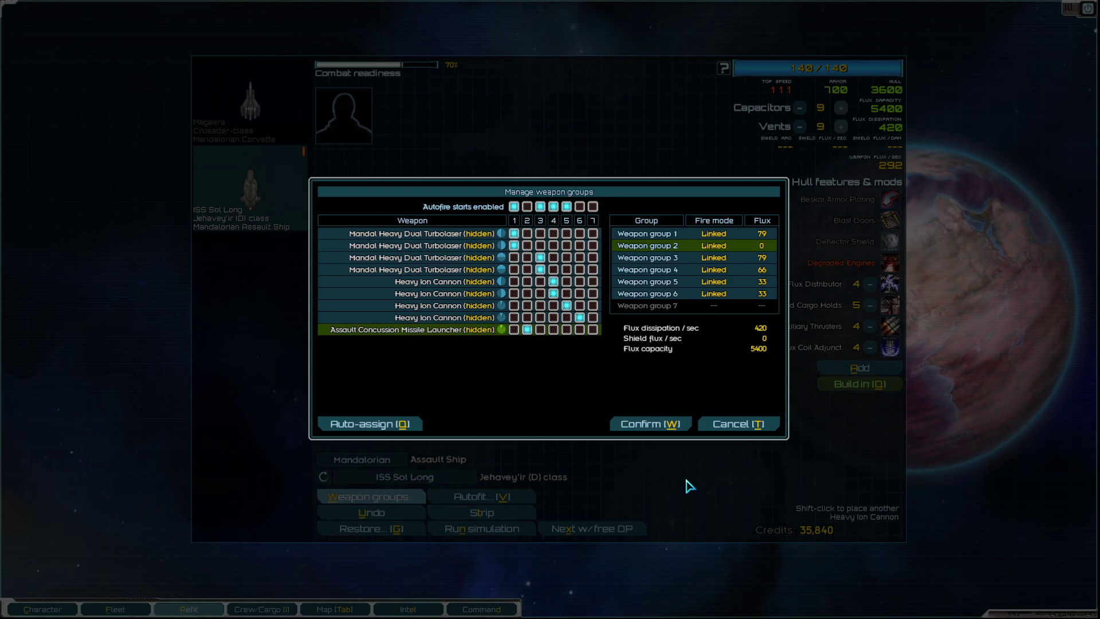
- Accept the current weapon group assignments and inspect the nose missile launcher
{"action": "left_click", "coordinate": [650, 424]}
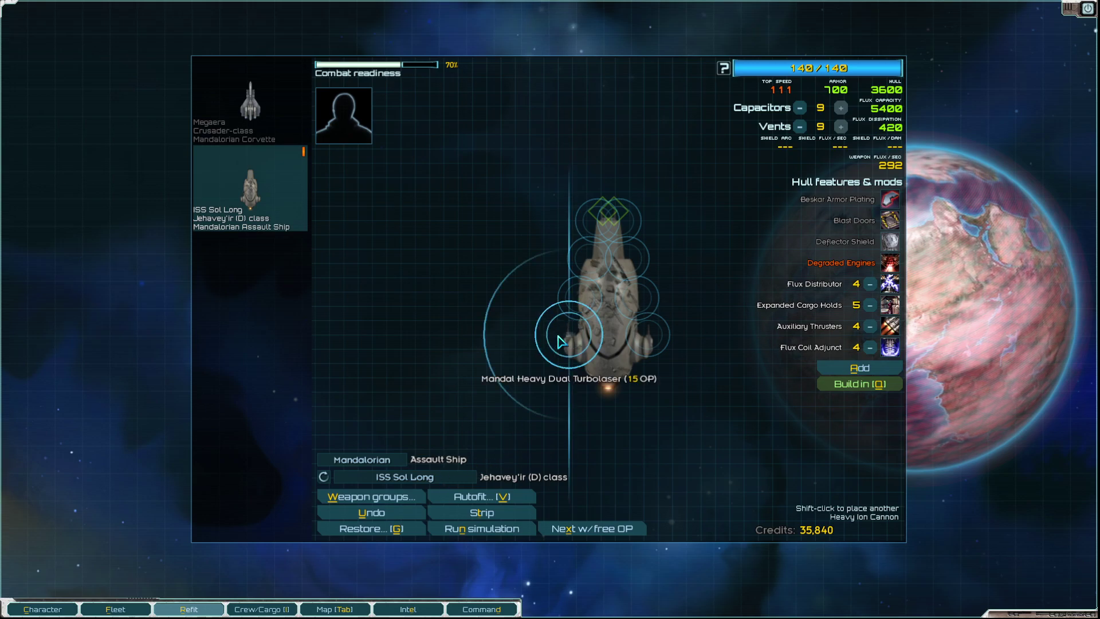
{"action": "mouse_move", "coordinate": [604, 211]}
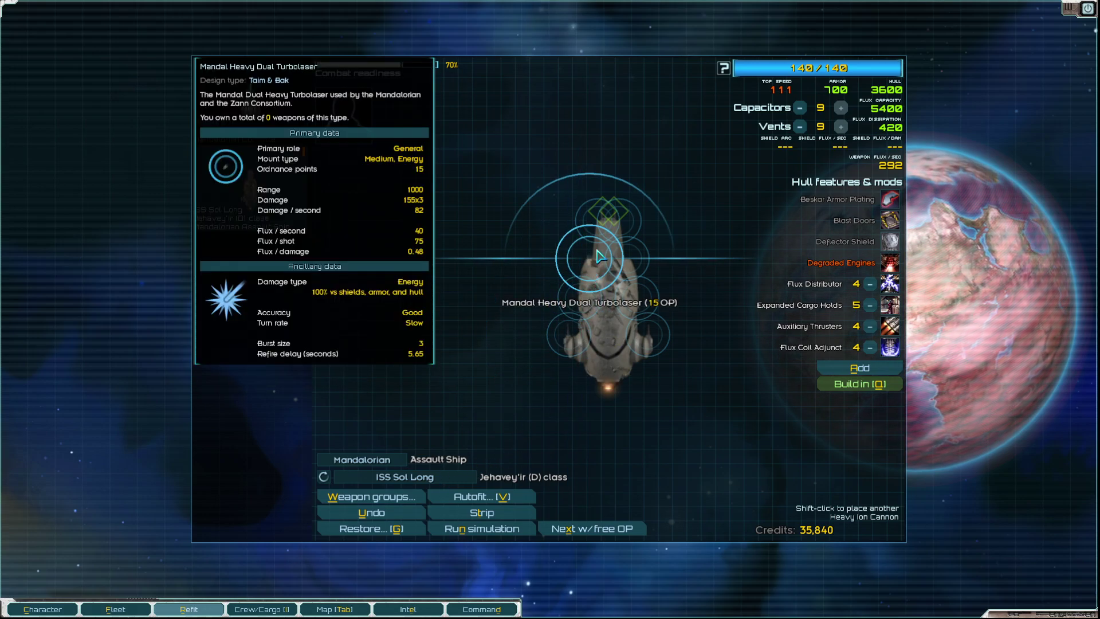
{"action": "left_click", "coordinate": [611, 212]}
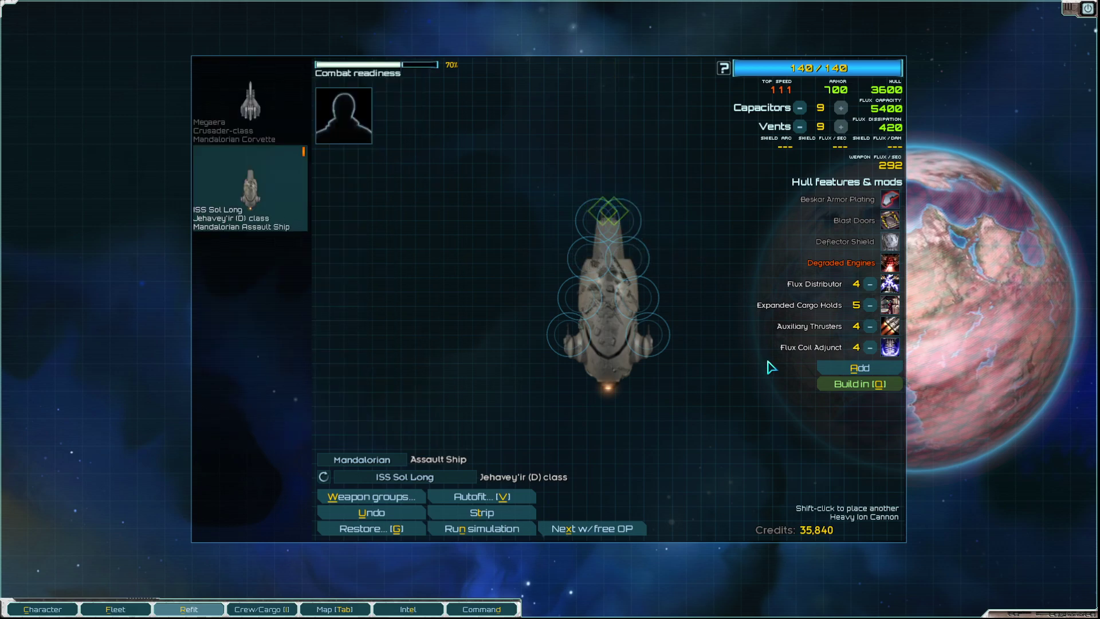
- Remove Expanded Cargo Holds and unmount the nose Assault Concussion Missile Launcher
{"action": "left_click", "coordinate": [870, 305]}
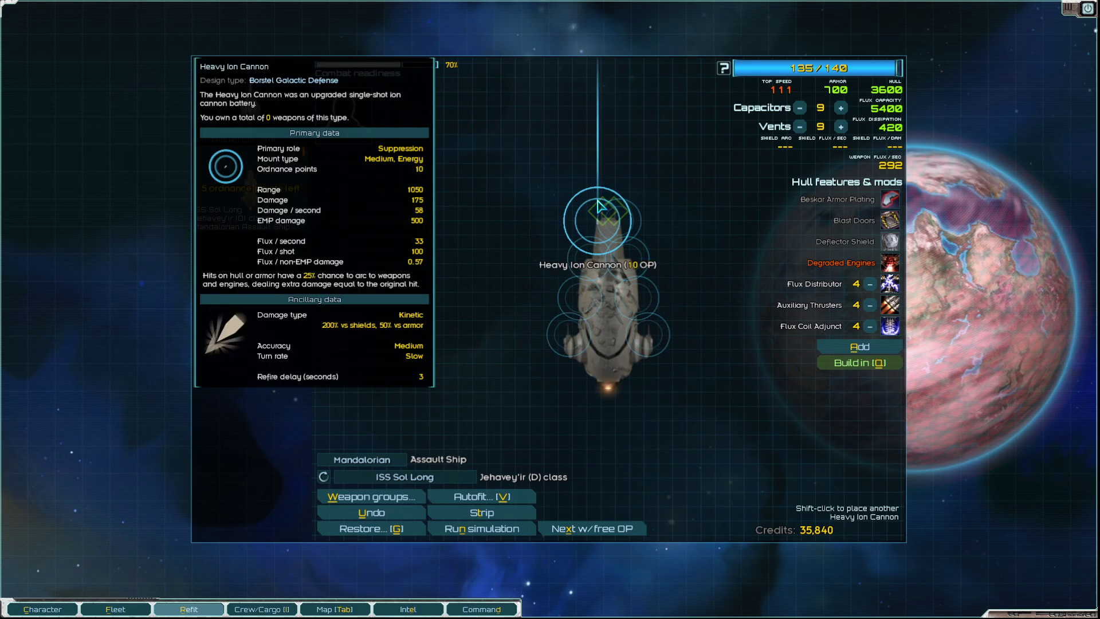
{"action": "mouse_move", "coordinate": [606, 210]}
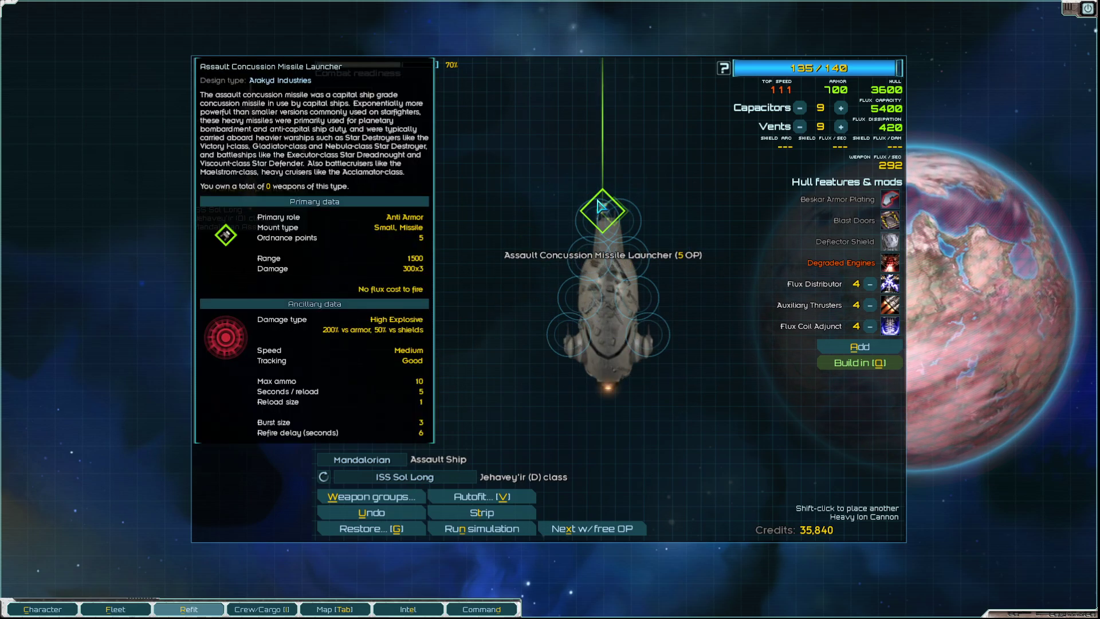
{"action": "right_click", "coordinate": [602, 206]}
{"action": "left_click", "coordinate": [607, 210]}
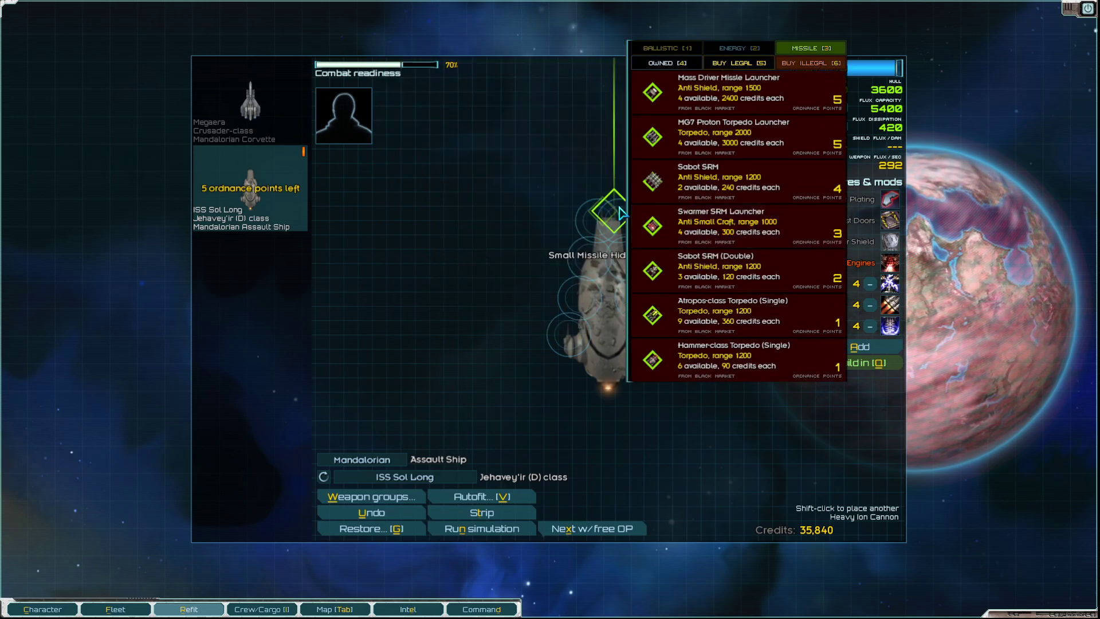
- Browse legal, owned and black-market missiles, then leave the nose mount empty
{"action": "left_click", "coordinate": [746, 65]}
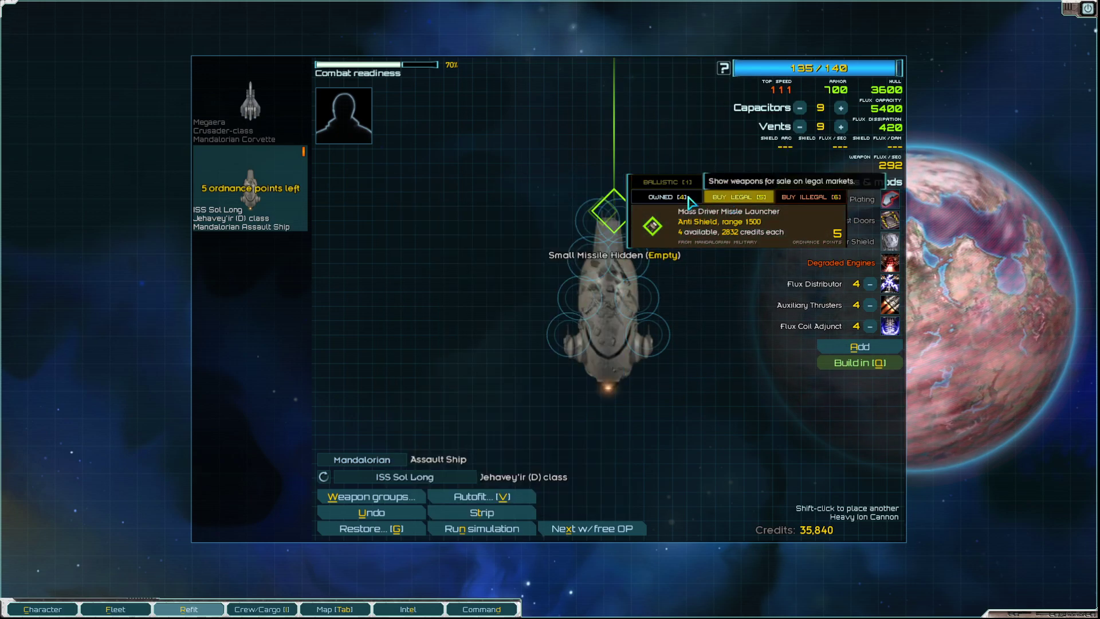
{"action": "key", "text": "4"}
{"action": "left_click", "coordinate": [808, 197]}
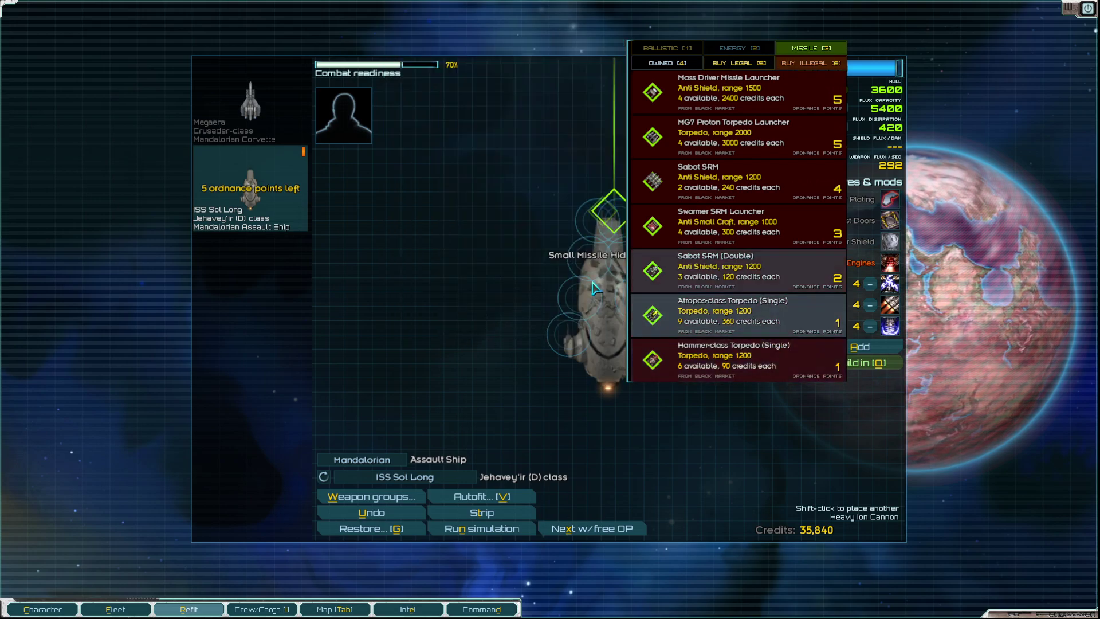
{"action": "left_click", "coordinate": [471, 182]}
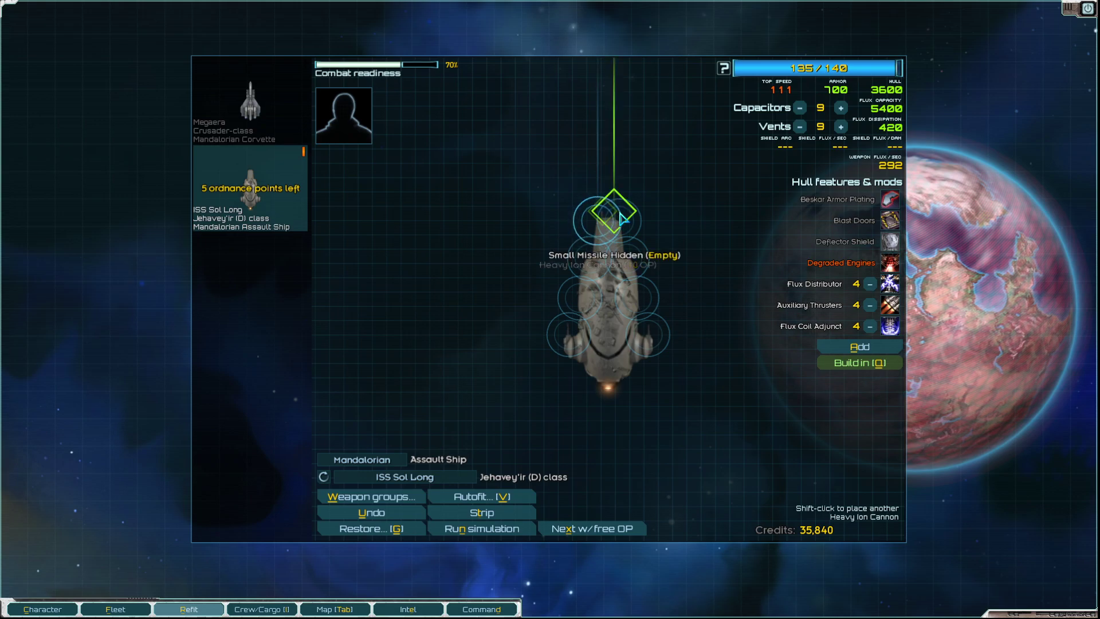
{"action": "left_click", "coordinate": [601, 217], "text": "shift"}
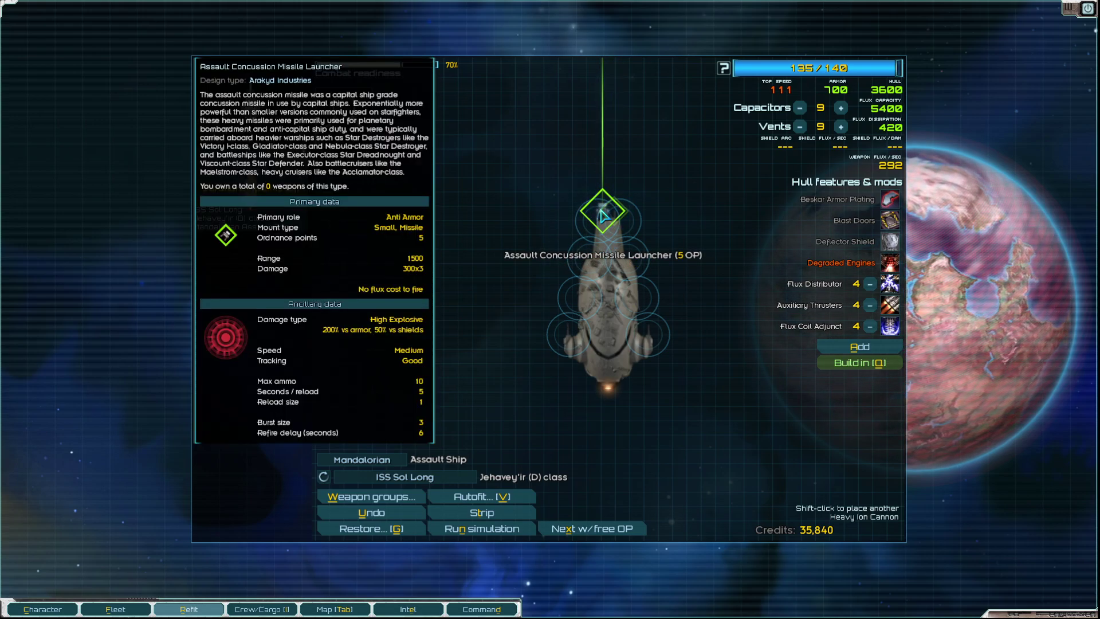
{"action": "right_click", "coordinate": [602, 213]}
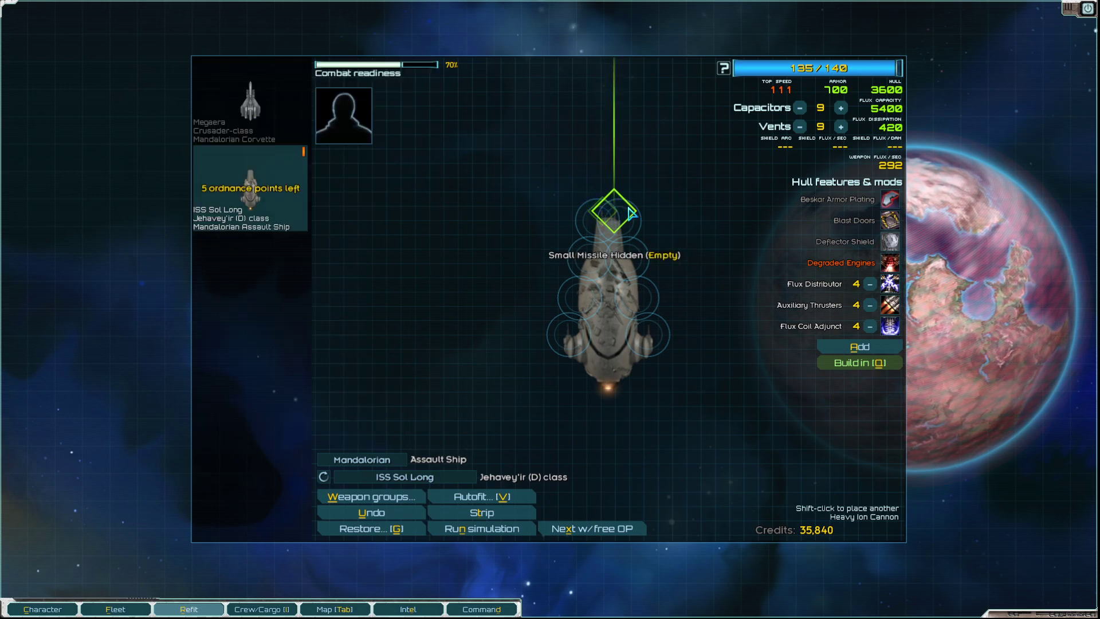
- Fit a black-market MG7 Proton Torpedo Launcher, bought for 3000 credits, in the nose mount
{"action": "left_click", "coordinate": [632, 213]}
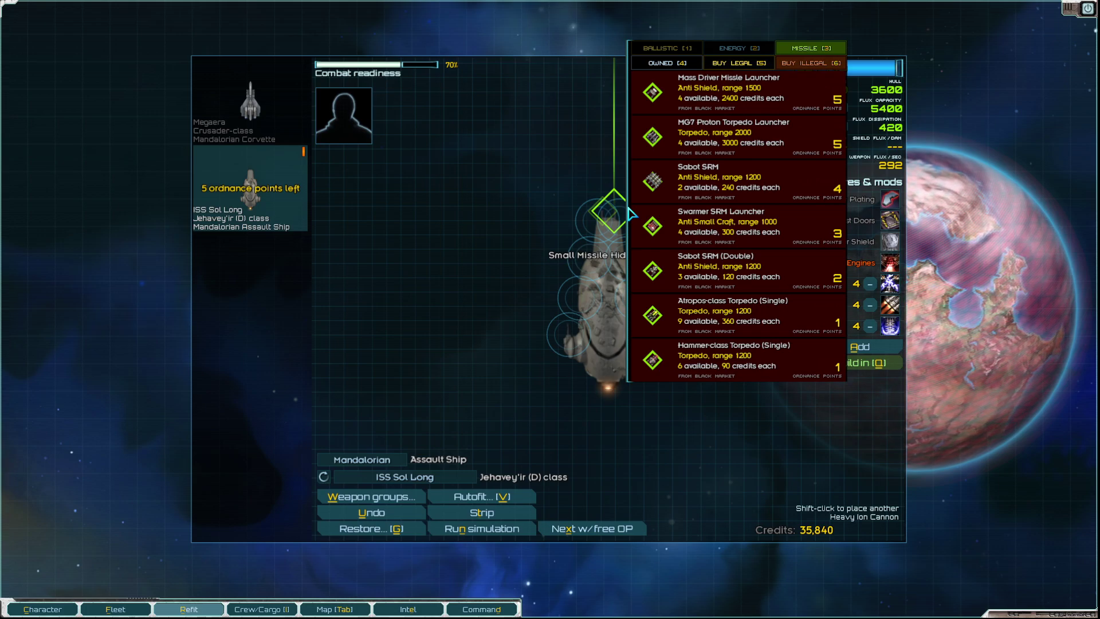
{"action": "left_click", "coordinate": [738, 63]}
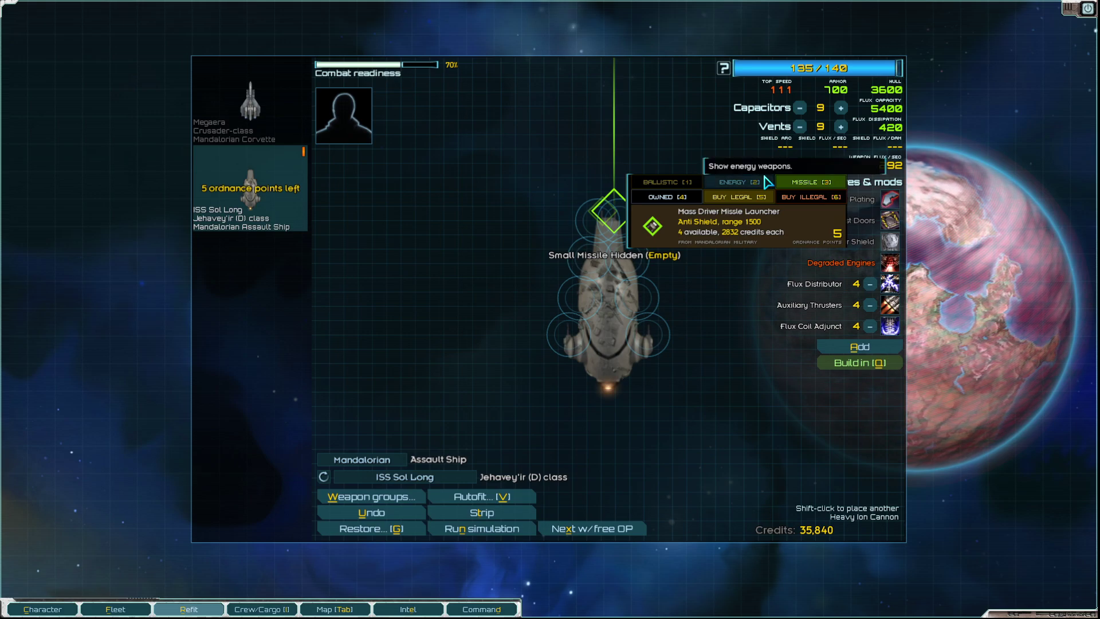
{"action": "left_click", "coordinate": [602, 216]}
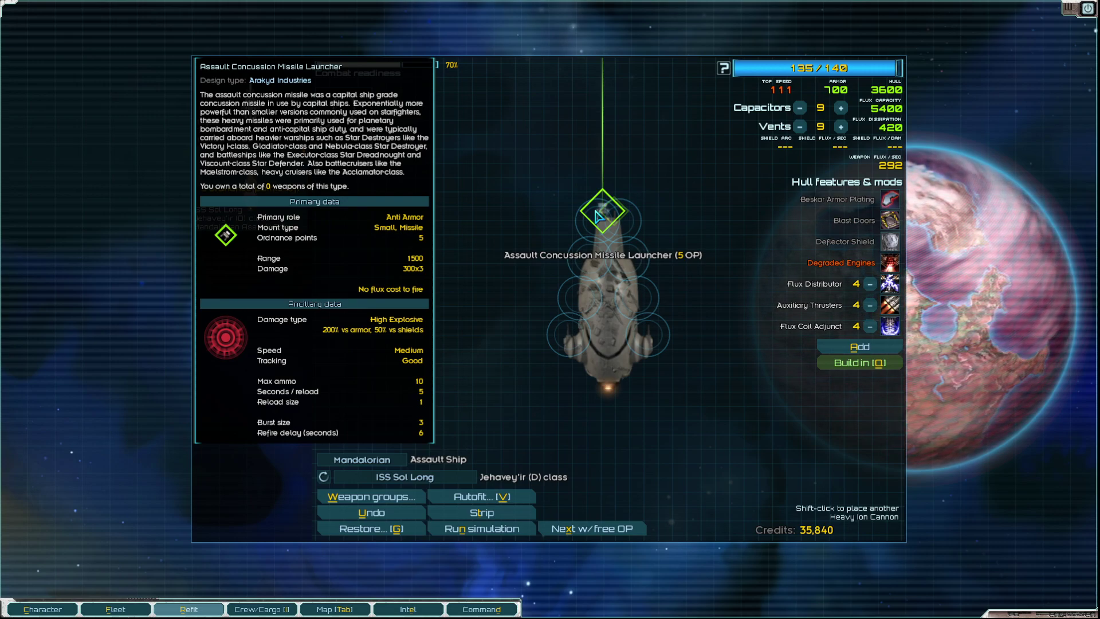
{"action": "left_click", "coordinate": [612, 216]}
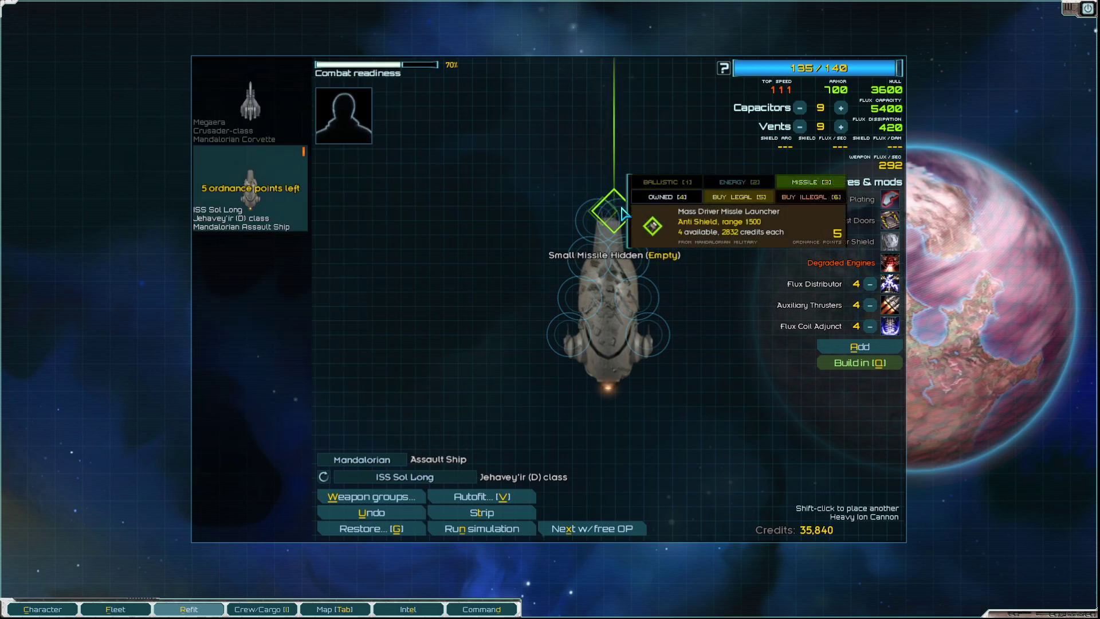
{"action": "mouse_move", "coordinate": [726, 225]}
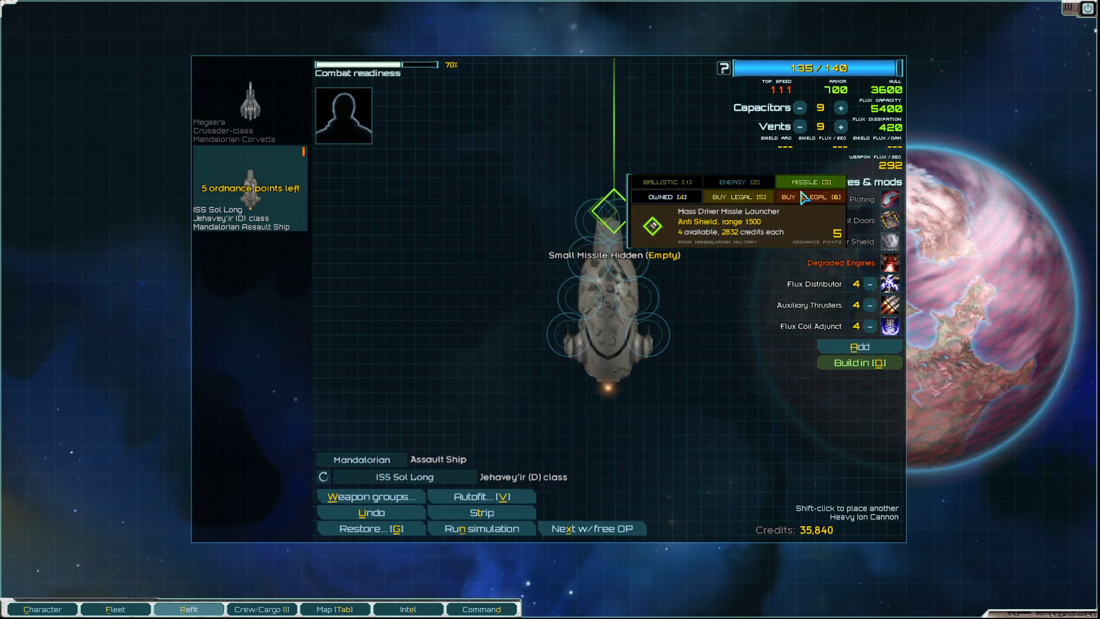
{"action": "left_click", "coordinate": [803, 198]}
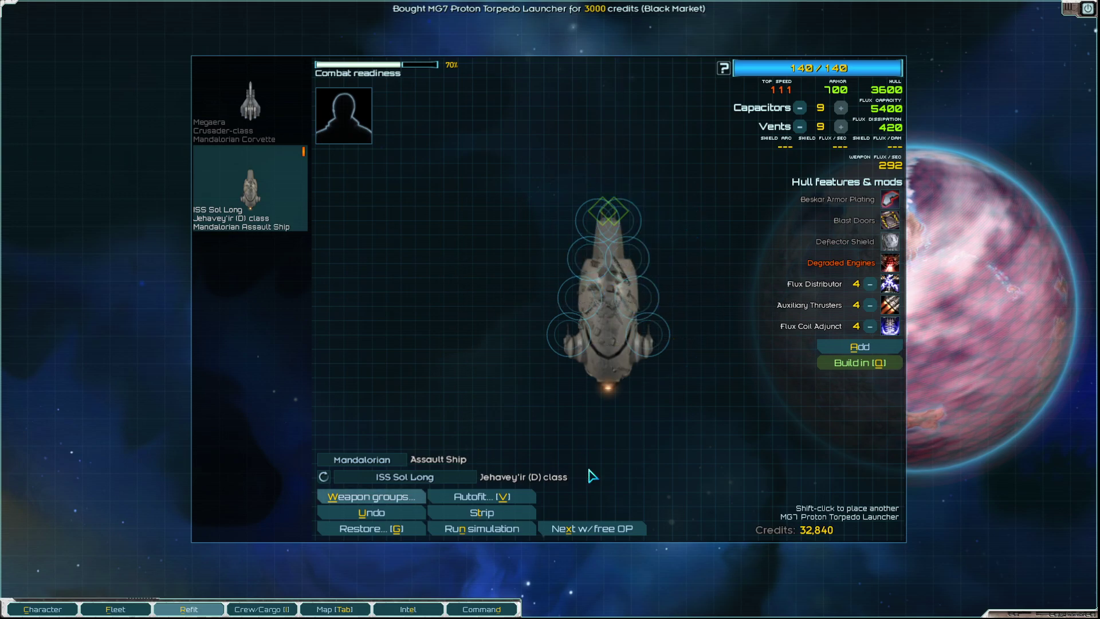
- Finish the refit, glance at the station market, and leave the station
{"action": "left_click", "coordinate": [402, 499]}
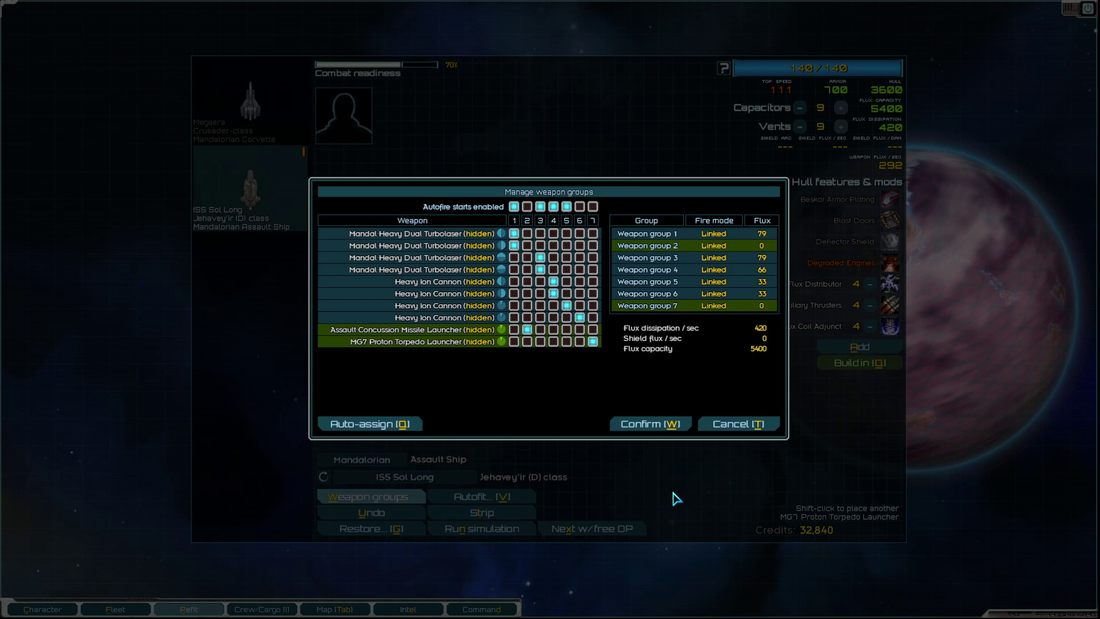
{"action": "left_click", "coordinate": [651, 424]}
{"action": "key", "text": "Escape"}
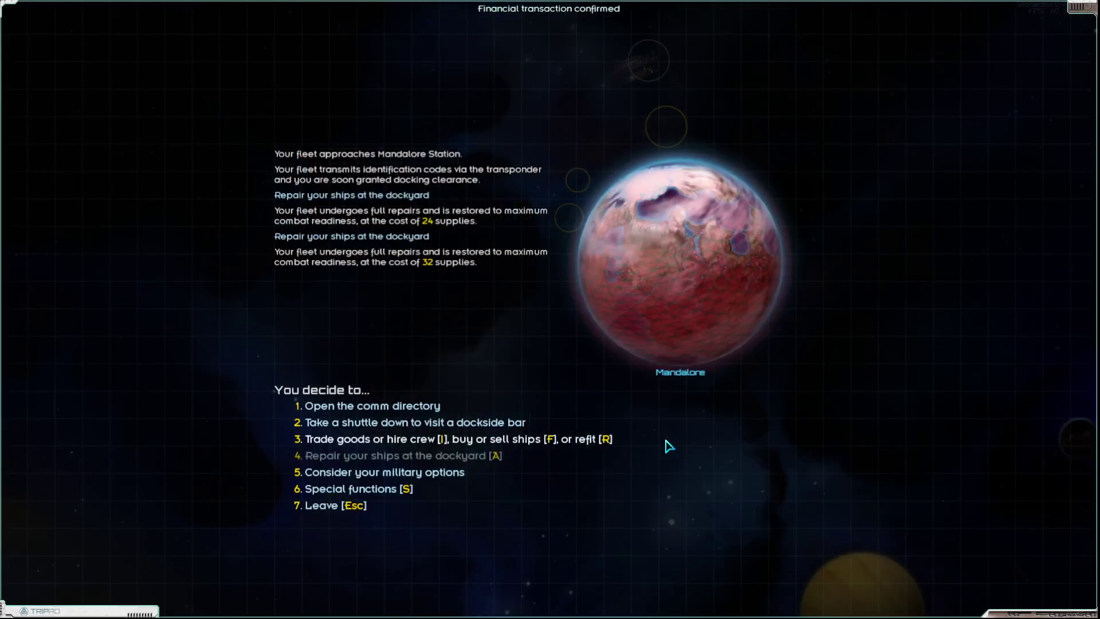
{"action": "key", "text": "i"}
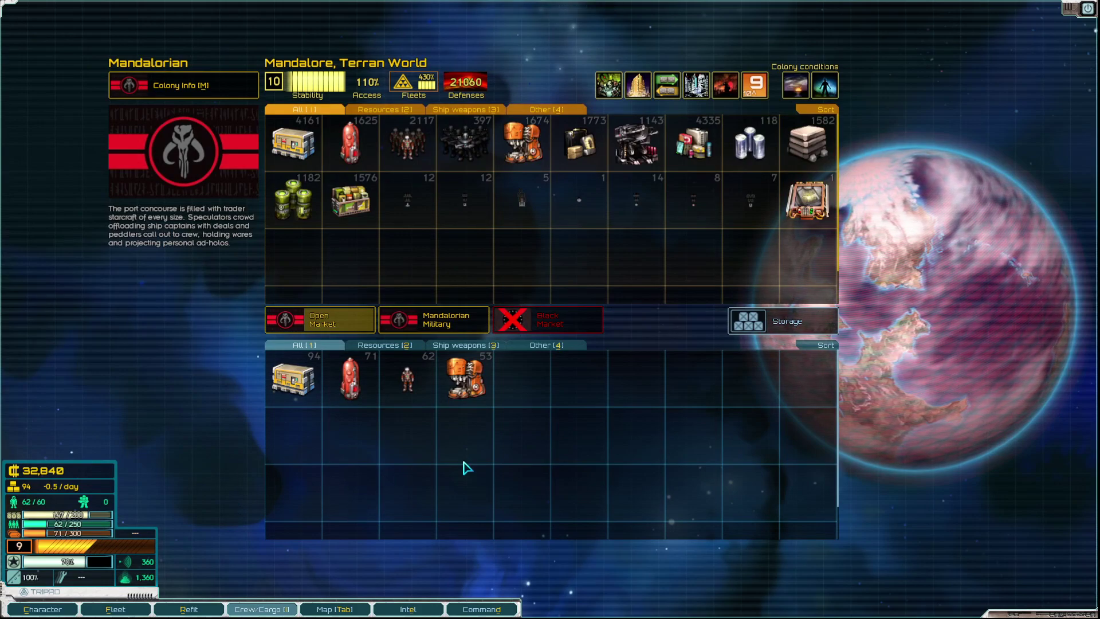
{"action": "key", "text": "Escape"}
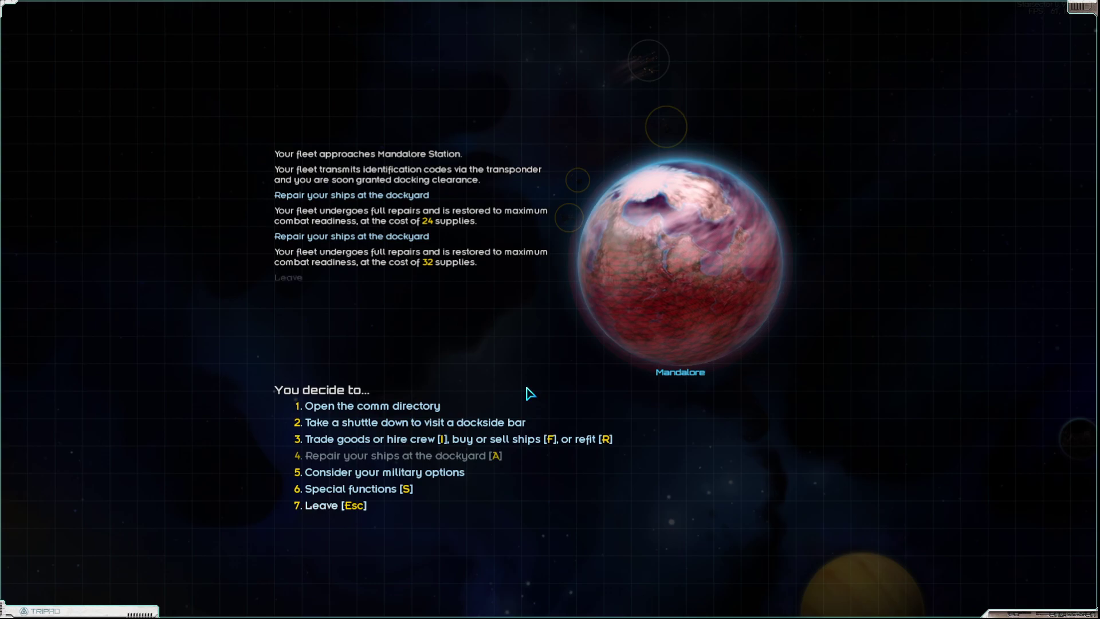
- Save the game over the existing save and resume play
{"action": "key", "text": "Escape"}
{"action": "key", "text": "Escape"}
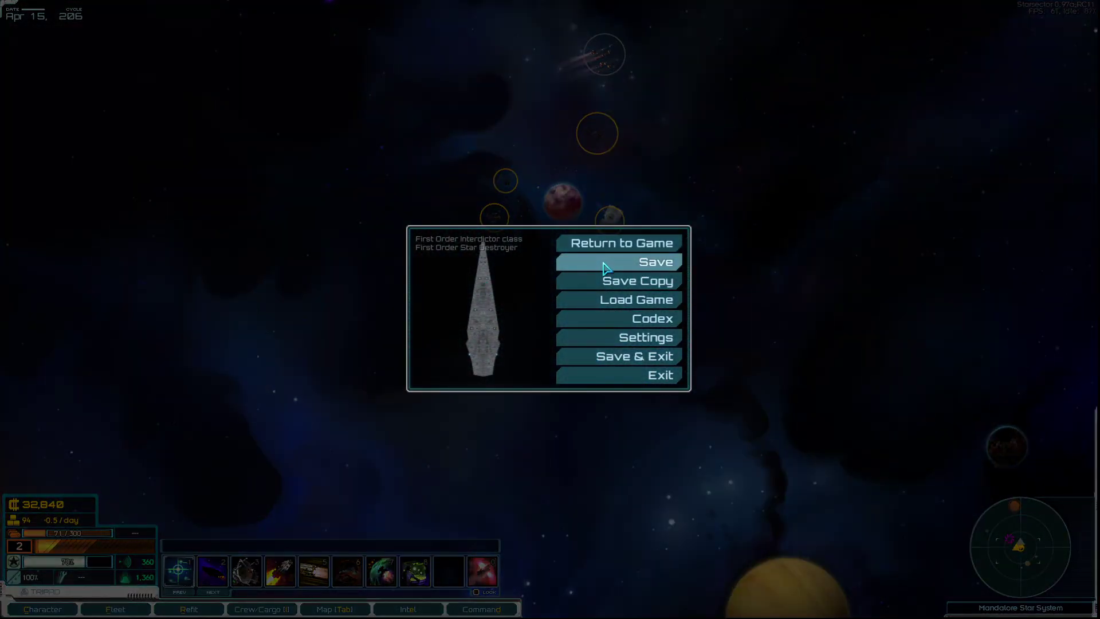
{"action": "left_click", "coordinate": [654, 262]}
{"action": "left_click", "coordinate": [524, 349]}
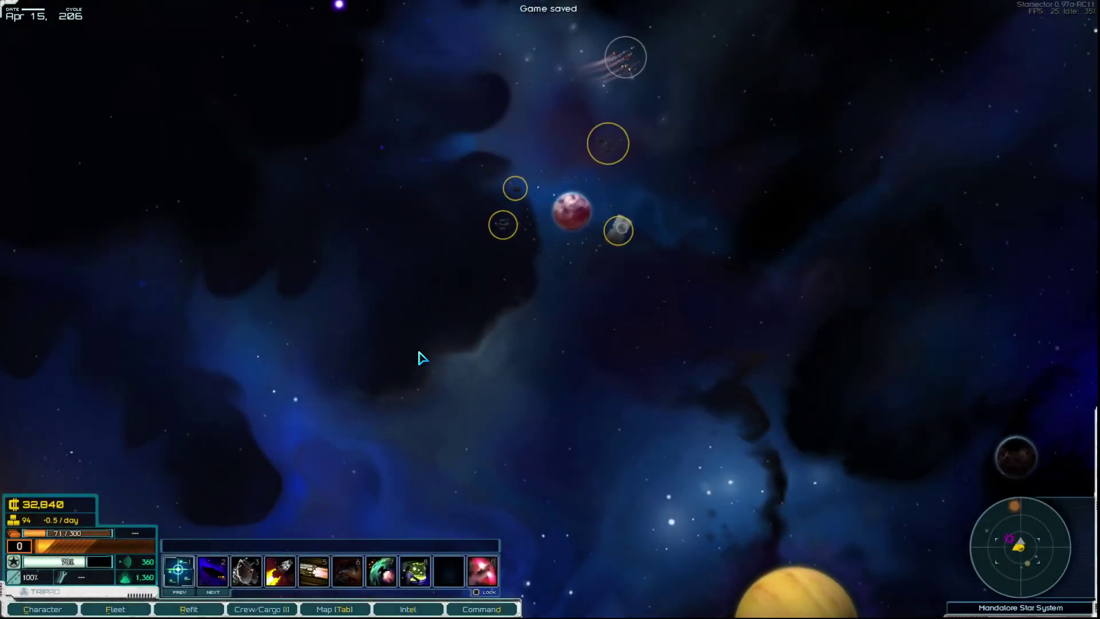
{"action": "key", "text": "space"}
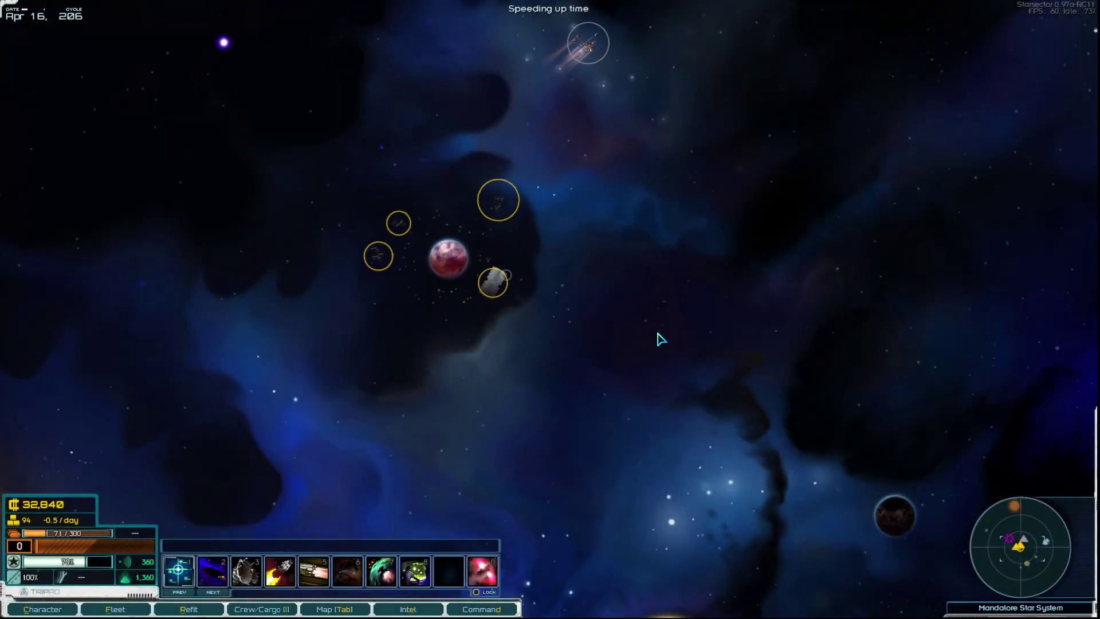
- Check the Mandalore system map and the important intel entries
{"action": "key", "text": "Tab"}
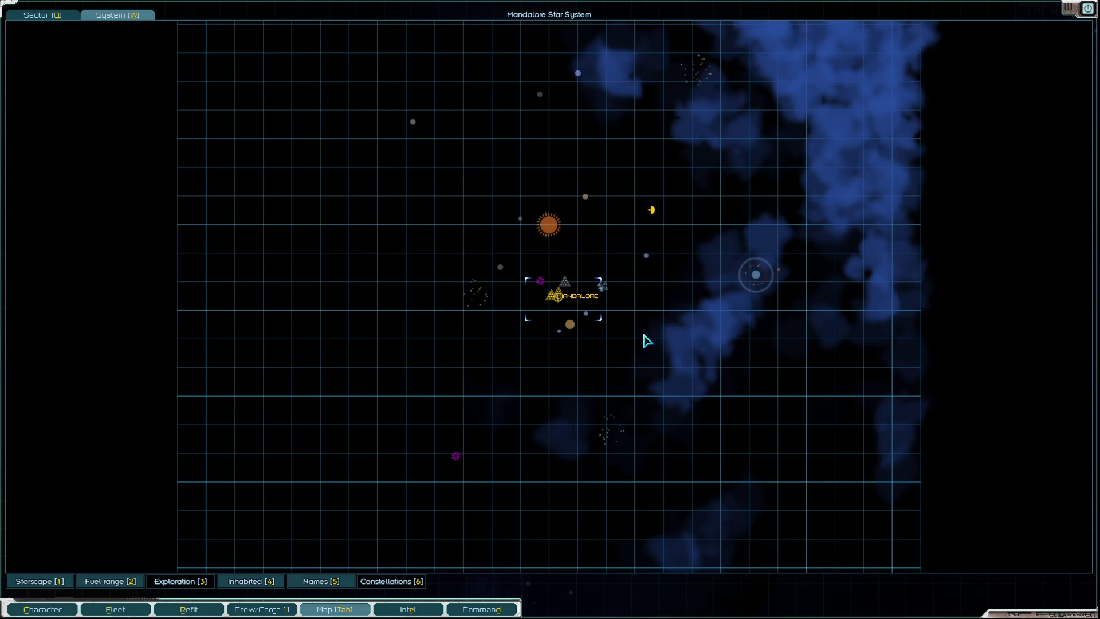
{"action": "key", "text": "Tab"}
{"action": "key", "text": "e"}
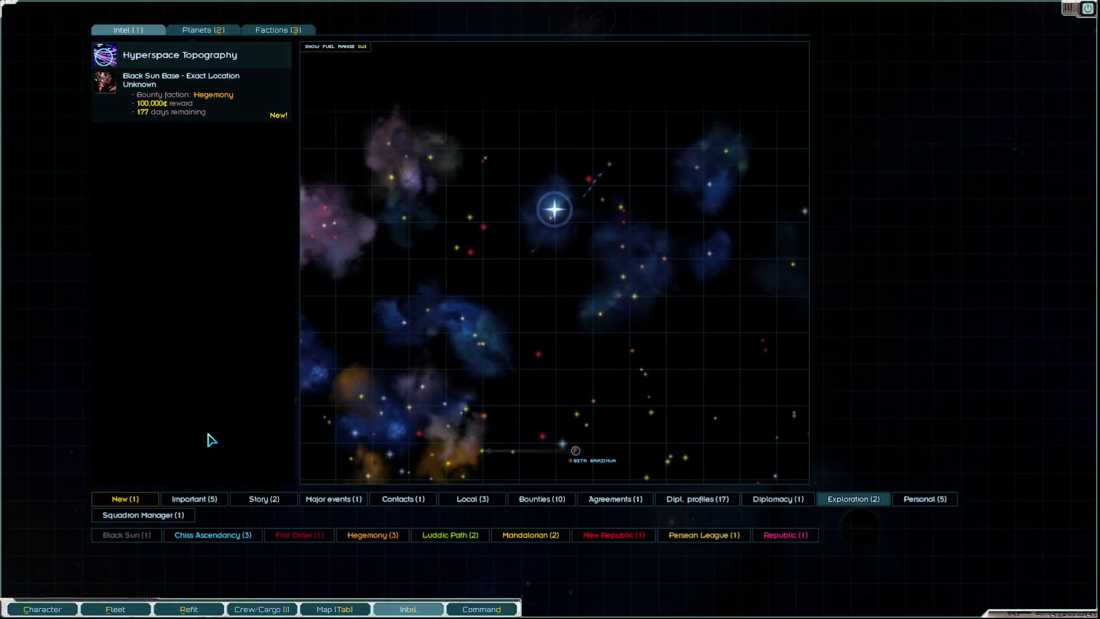
{"action": "left_click", "coordinate": [195, 499]}
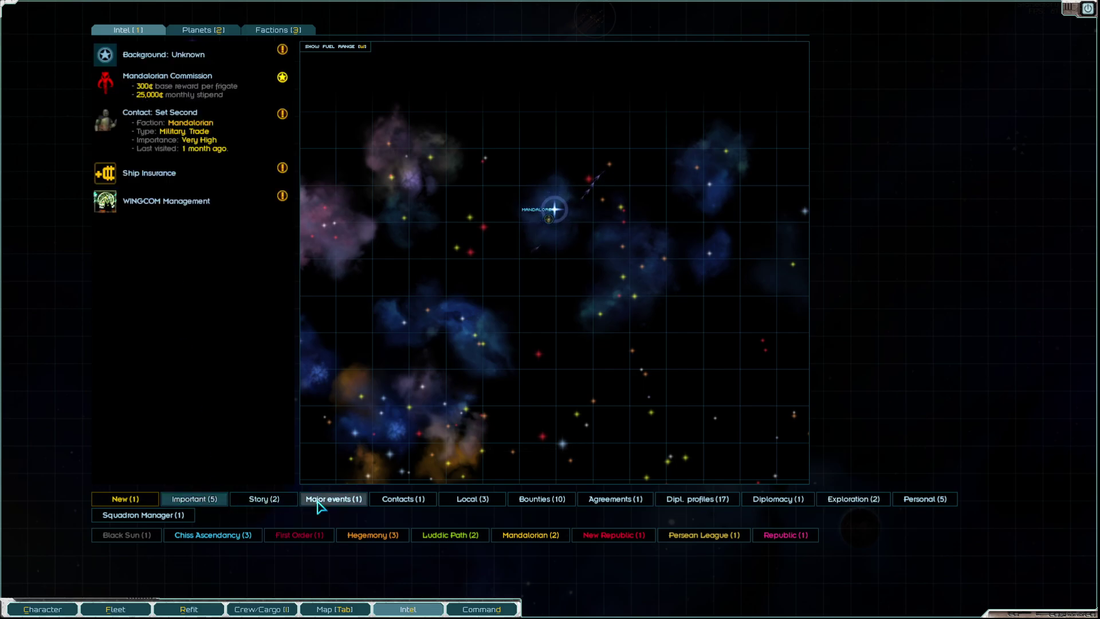
{"action": "key", "text": "Escape"}
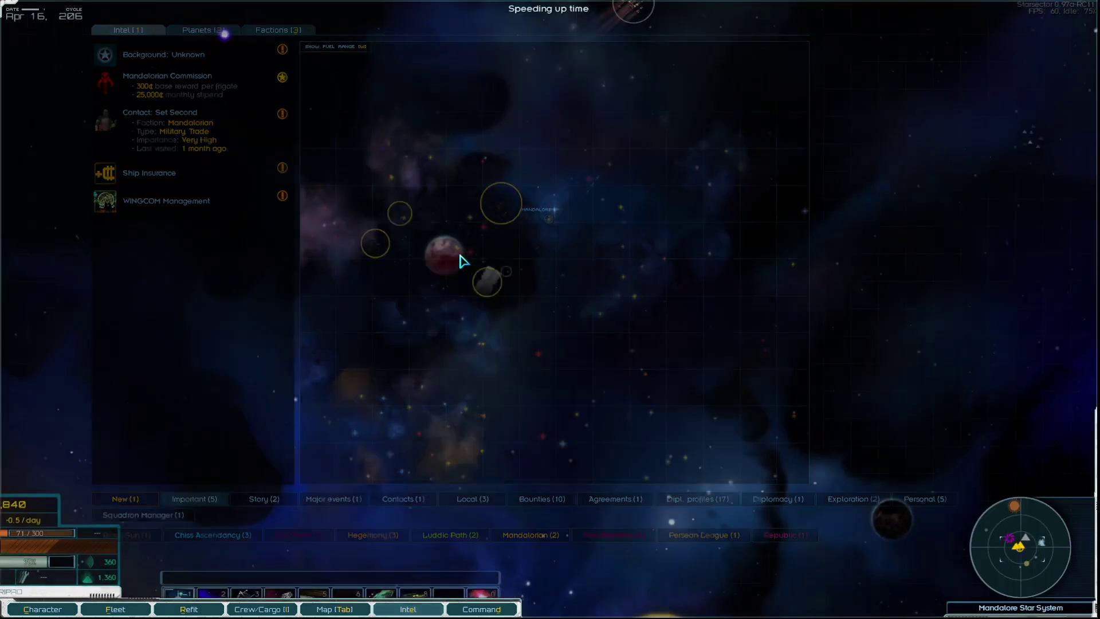
- Dock at Mandalore and ask the Mandalorian protector for work over the comm link
{"action": "left_click", "coordinate": [507, 293]}
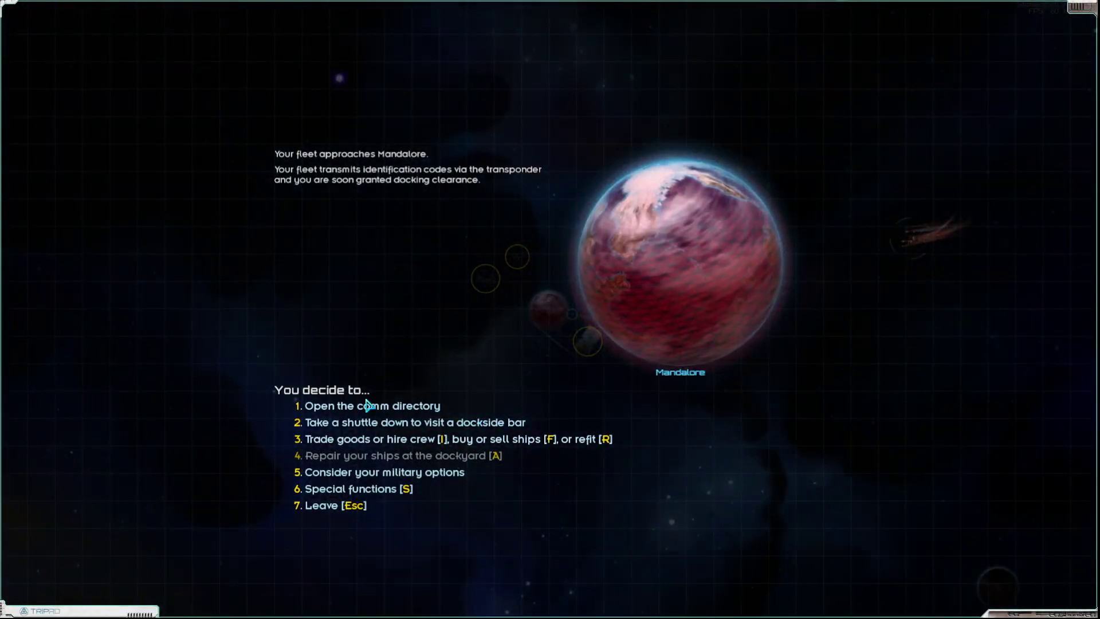
{"action": "left_click", "coordinate": [372, 406]}
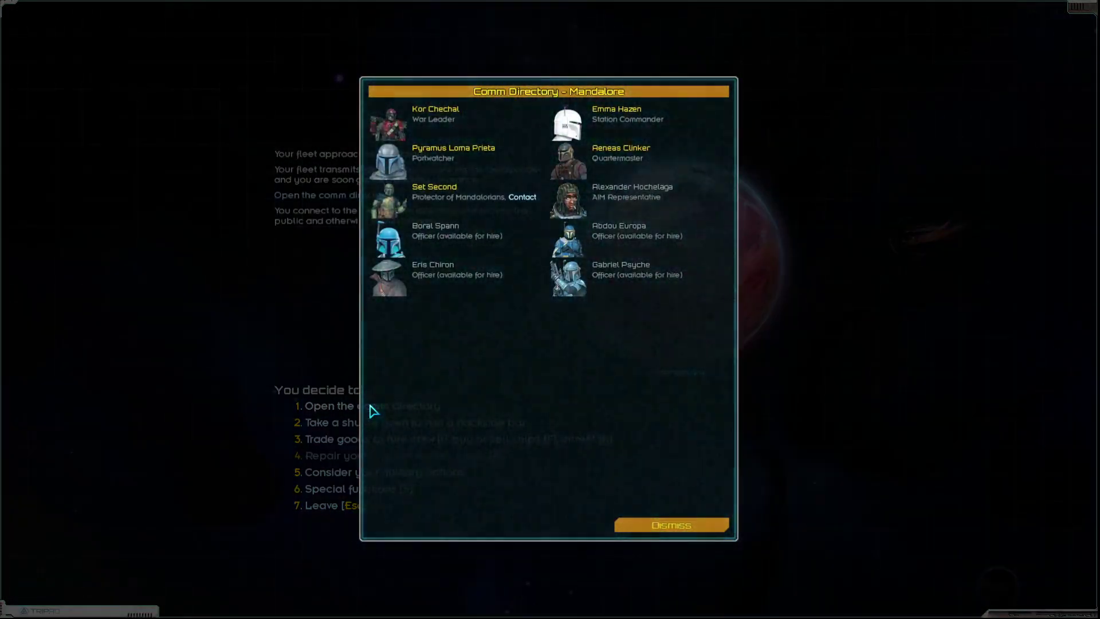
{"action": "left_click", "coordinate": [472, 207]}
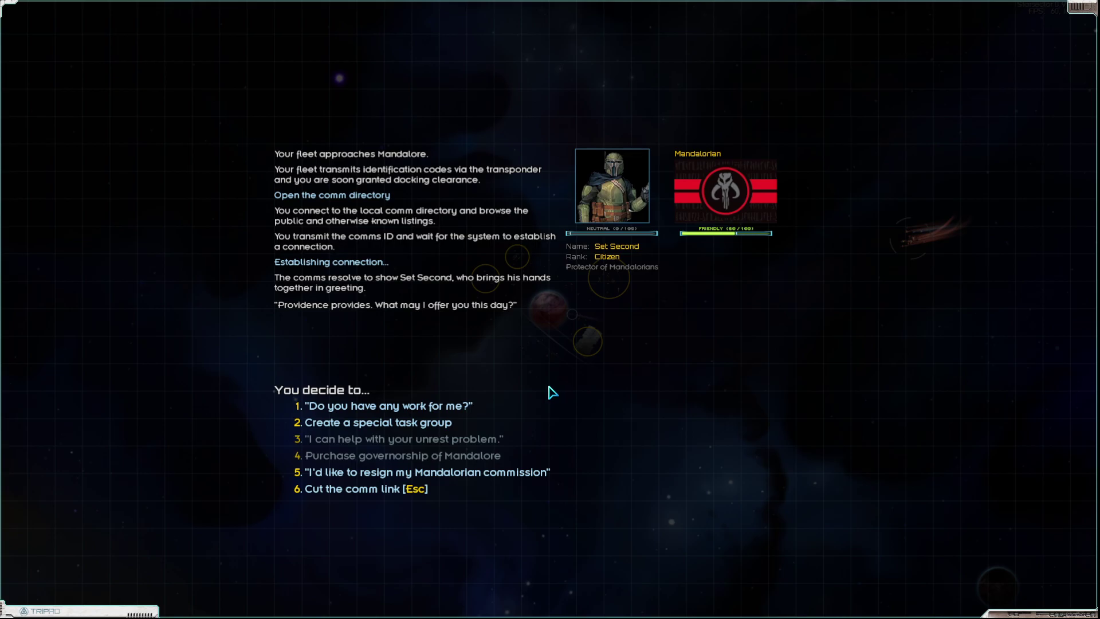
{"action": "left_click", "coordinate": [462, 411]}
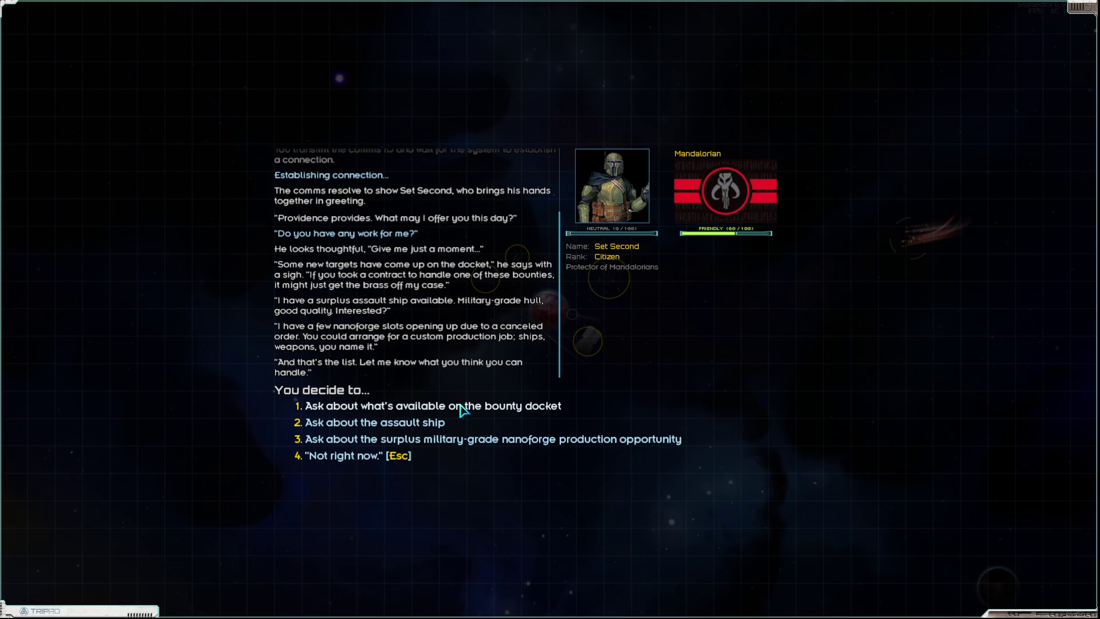
- Decline the 50,000-credit Delta Sahara pirate bounty and cut the comm link
{"action": "left_click", "coordinate": [461, 411]}
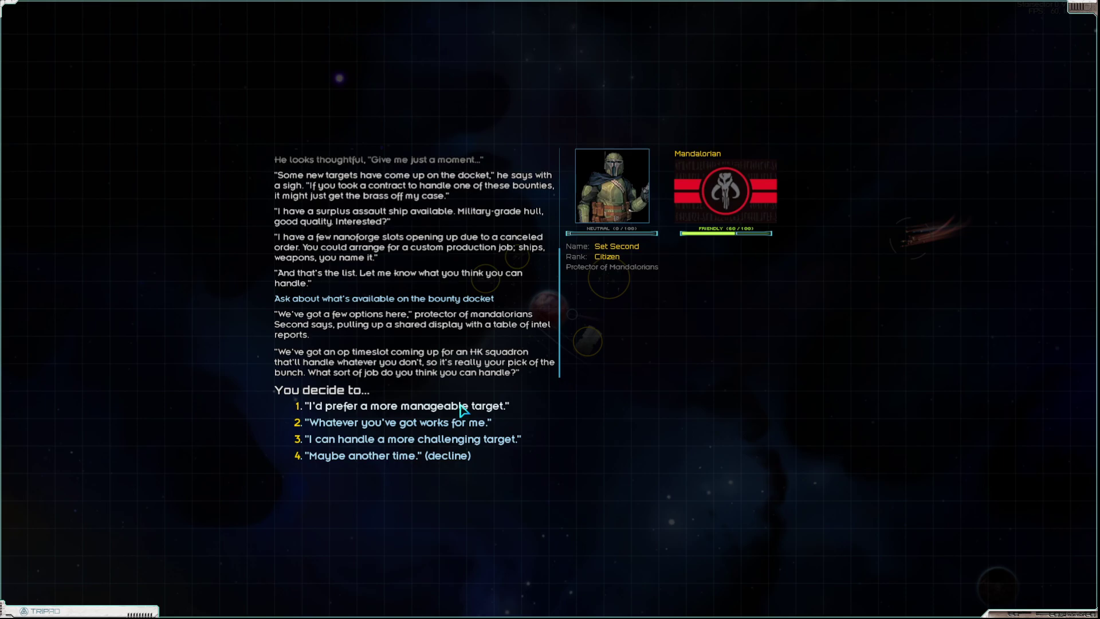
{"action": "left_click", "coordinate": [461, 412]}
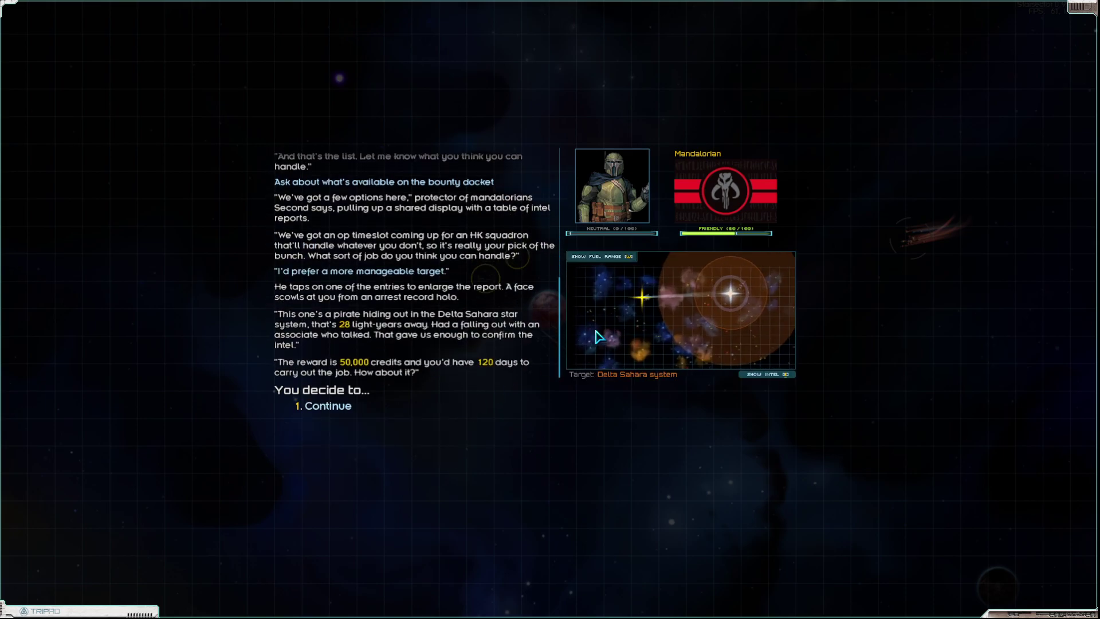
{"action": "left_click", "coordinate": [349, 413]}
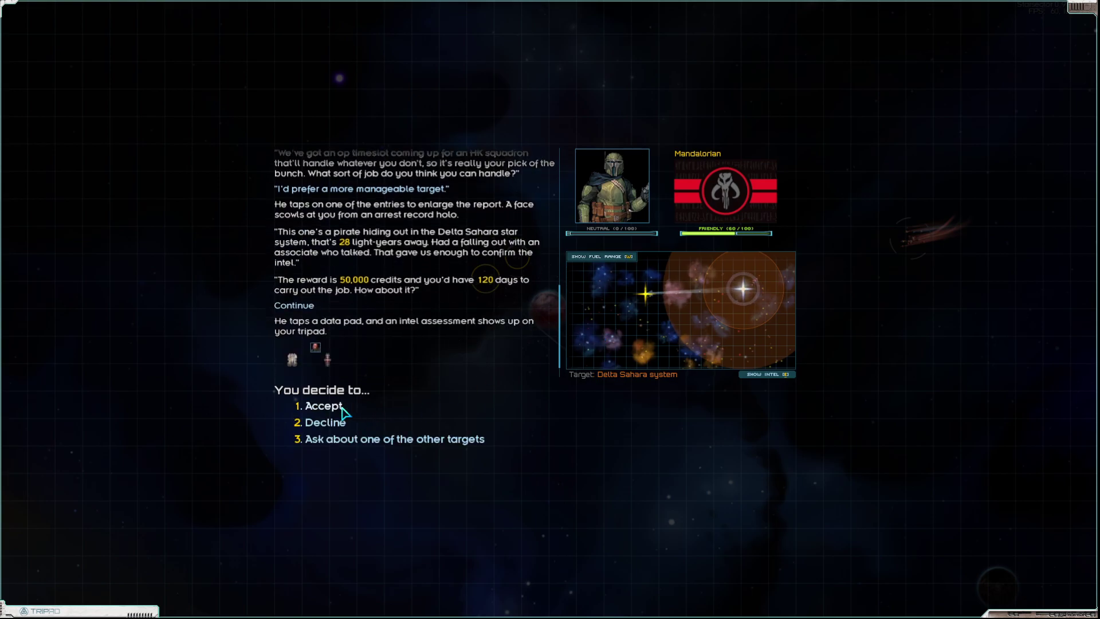
{"action": "left_click", "coordinate": [325, 423]}
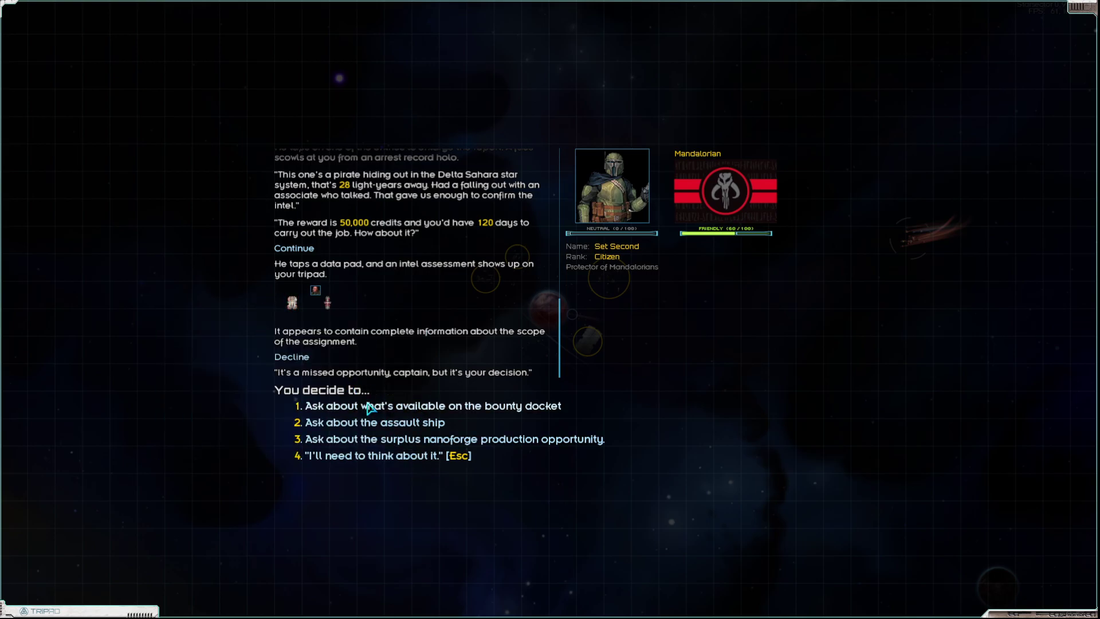
{"action": "left_click", "coordinate": [385, 461]}
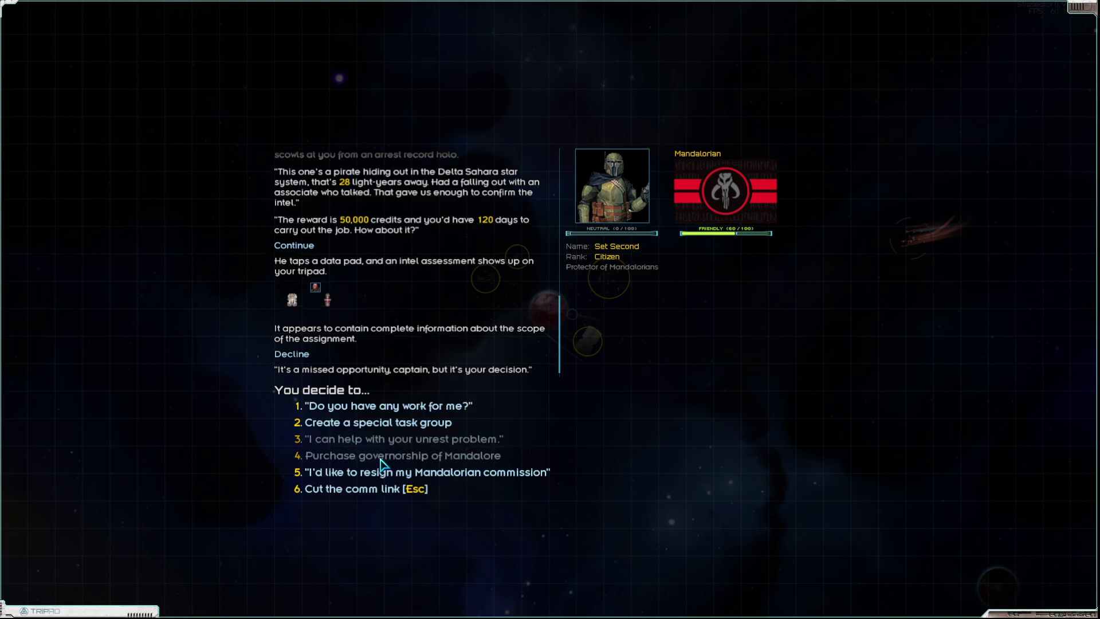
{"action": "key", "text": "Escape"}
{"action": "key", "text": "Escape"}
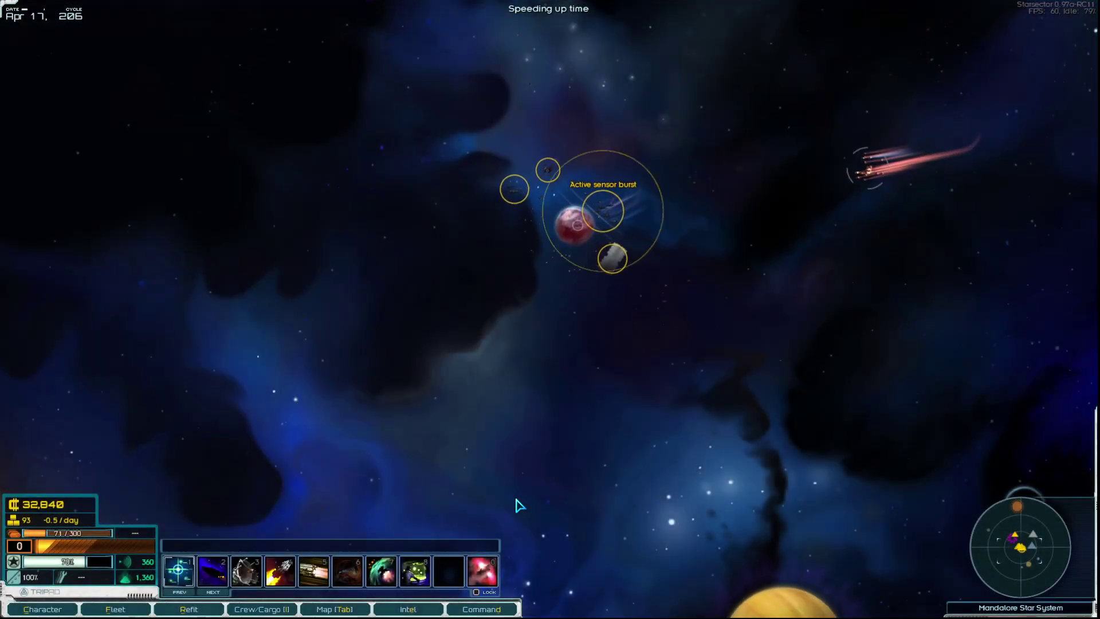
- Review each posted bounty, from the Chiss Ascendancy pirates down to the Yma system bounty
{"action": "key", "text": "e"}
{"action": "left_click", "coordinate": [530, 502]}
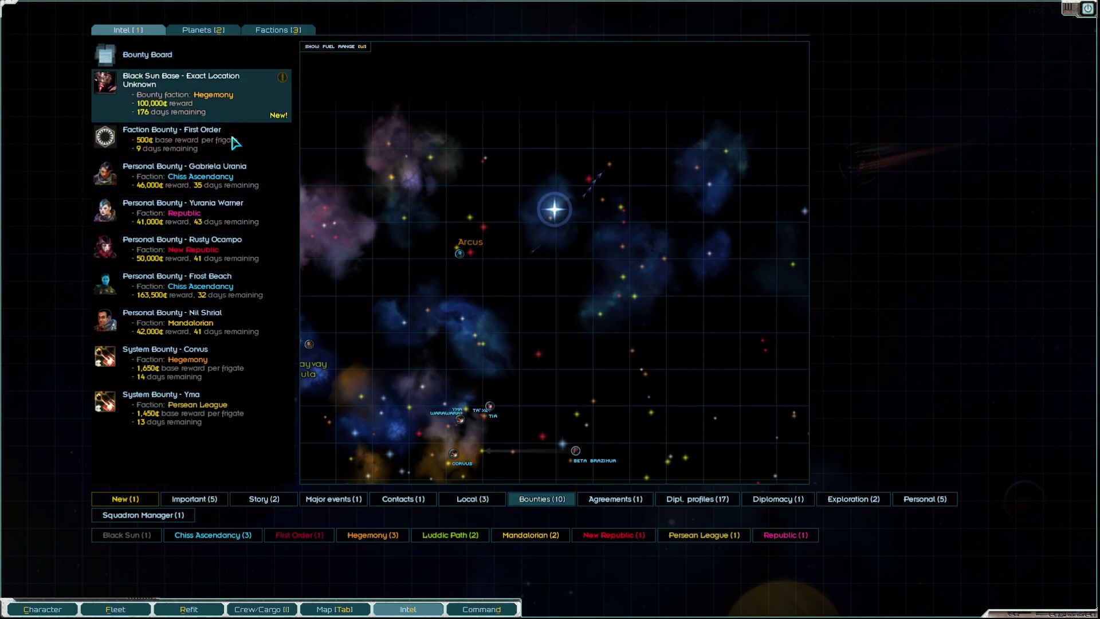
{"action": "left_click", "coordinate": [232, 177]}
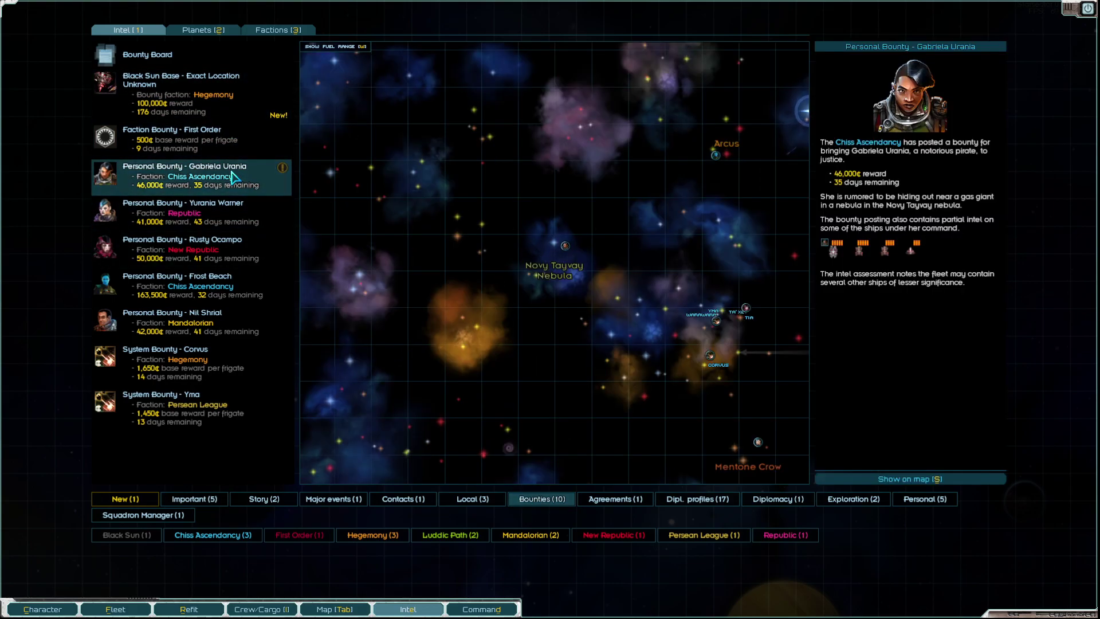
{"action": "left_click", "coordinate": [238, 214]}
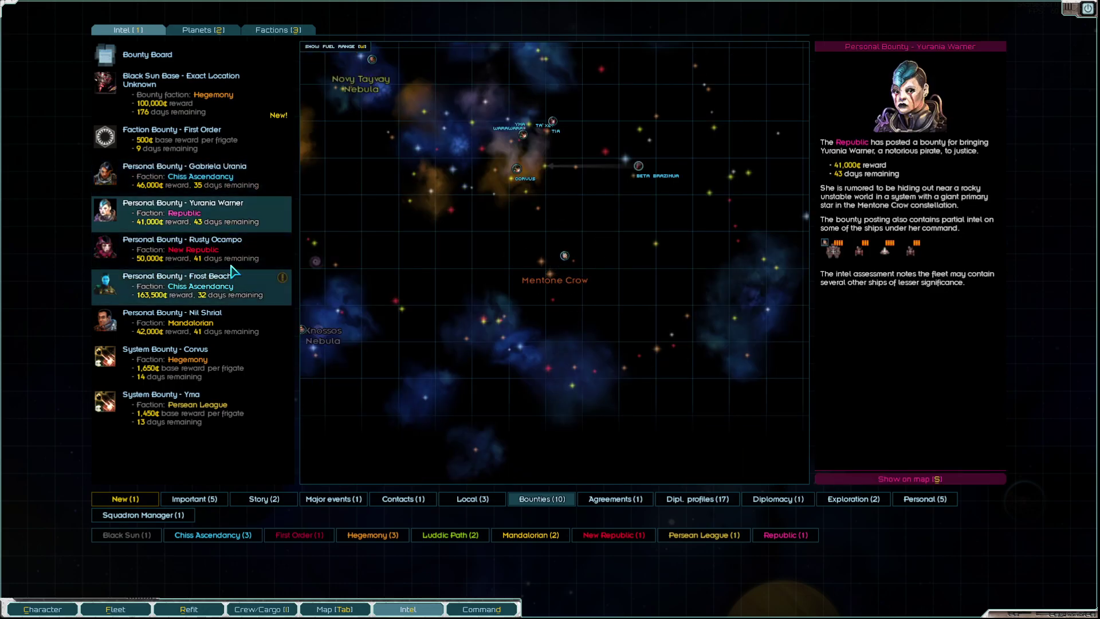
{"action": "left_click", "coordinate": [232, 254]}
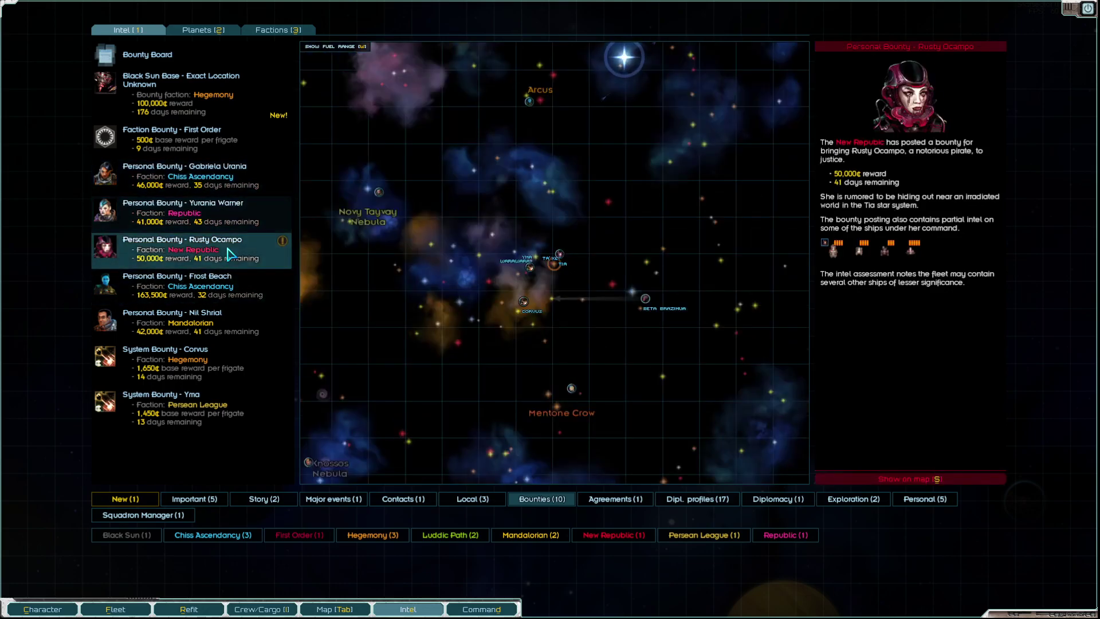
{"action": "left_click", "coordinate": [217, 292]}
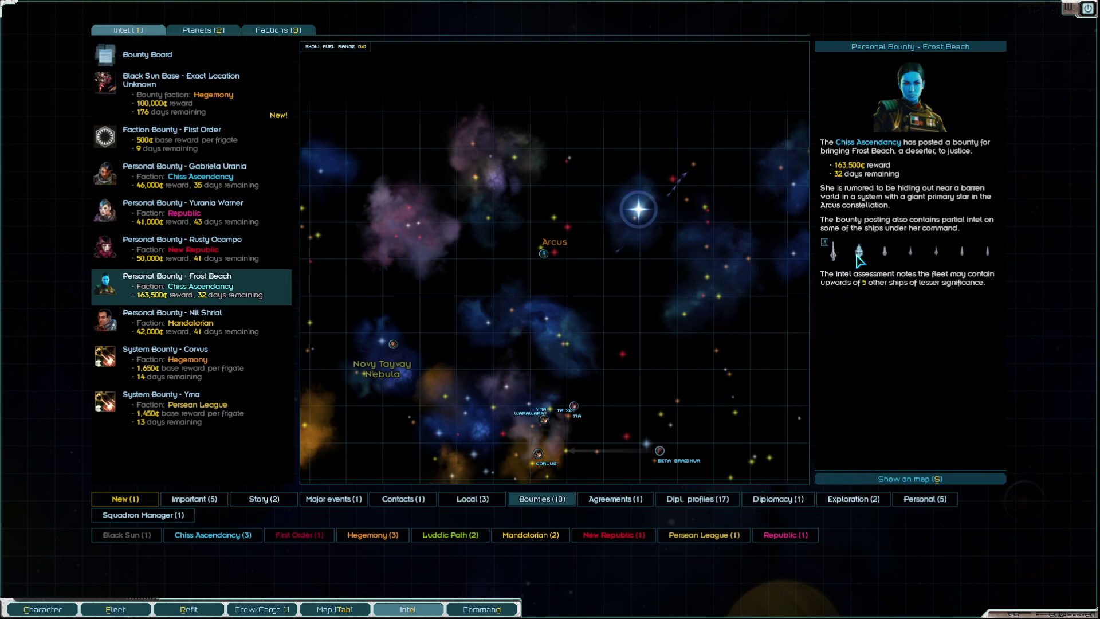
{"action": "mouse_move", "coordinate": [833, 251]}
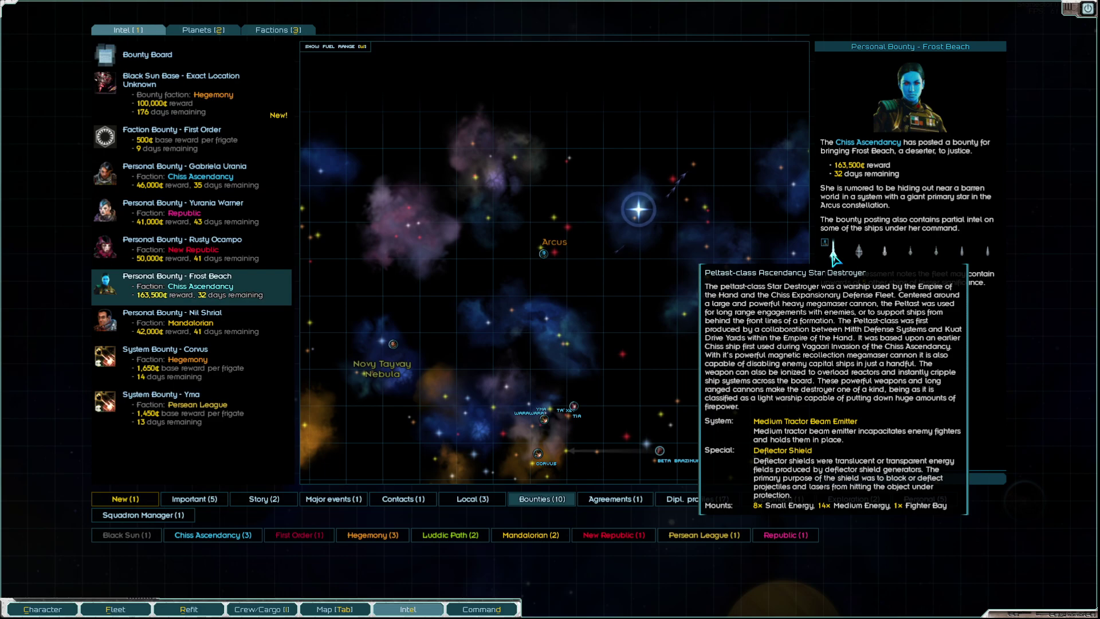
{"action": "left_click", "coordinate": [259, 332]}
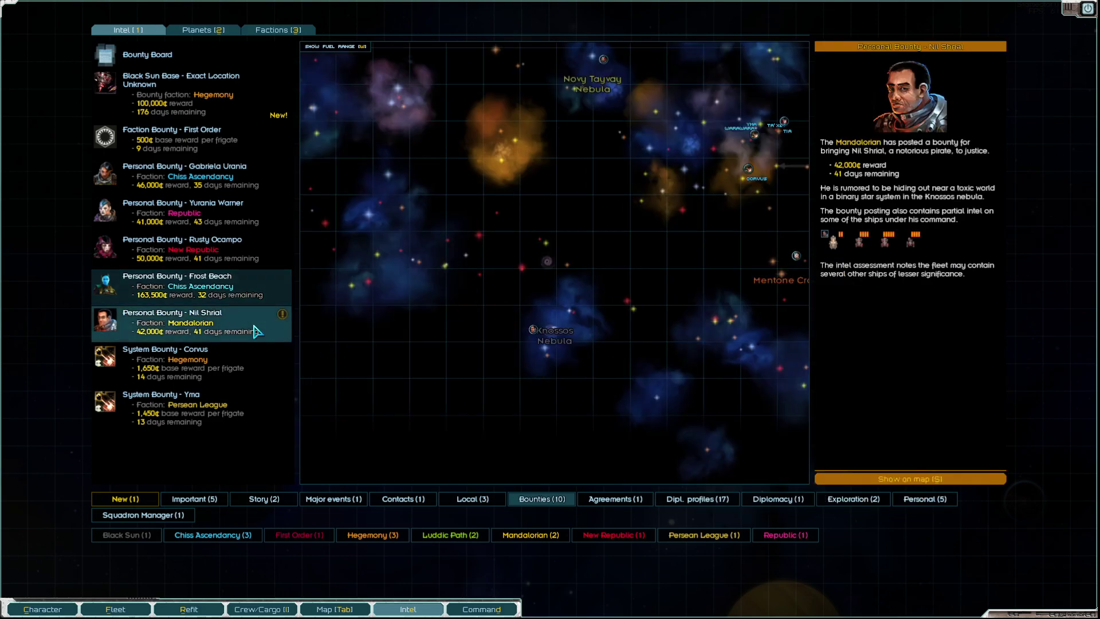
{"action": "left_click", "coordinate": [258, 362]}
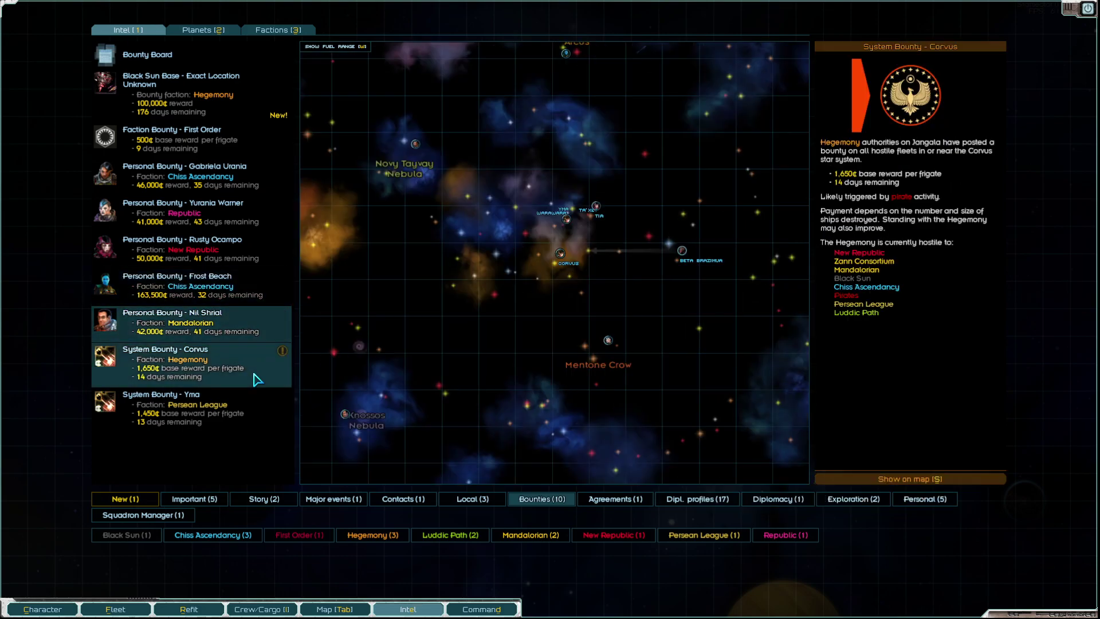
{"action": "left_click", "coordinate": [241, 415]}
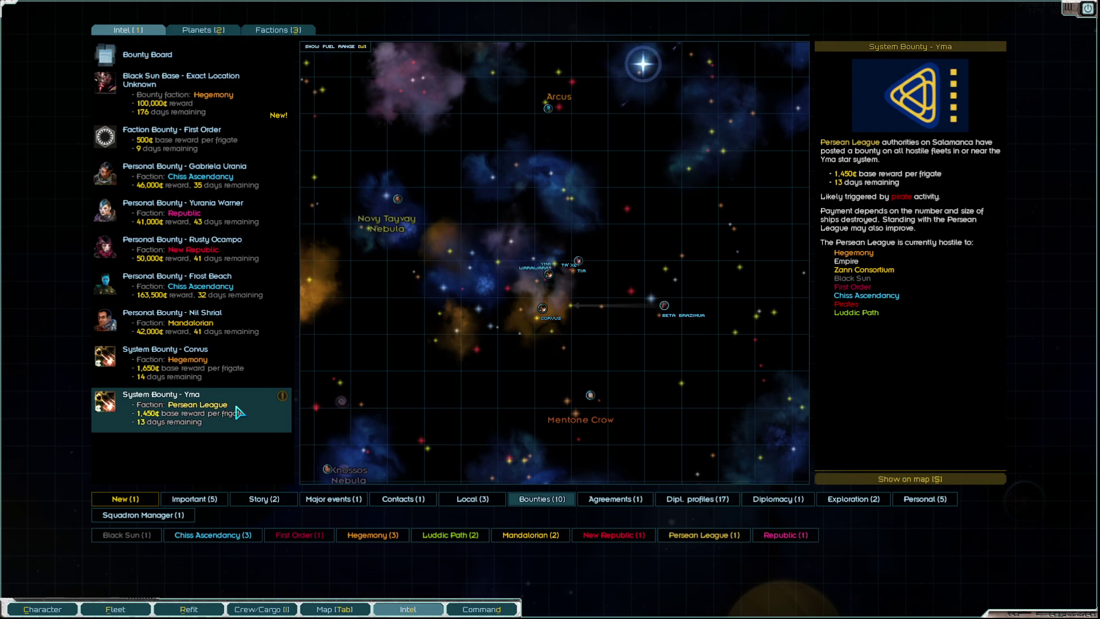
{"action": "key", "text": "Escape"}
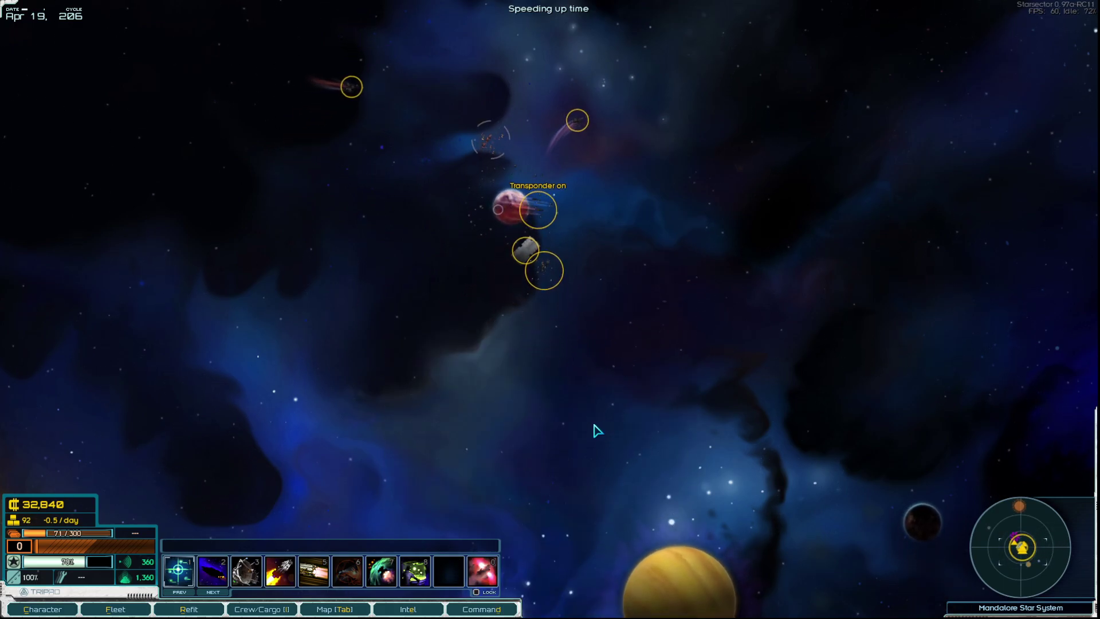
- Check the character's skills, then switch the map to the whole hyperspace sector
{"action": "key", "text": "Tab"}
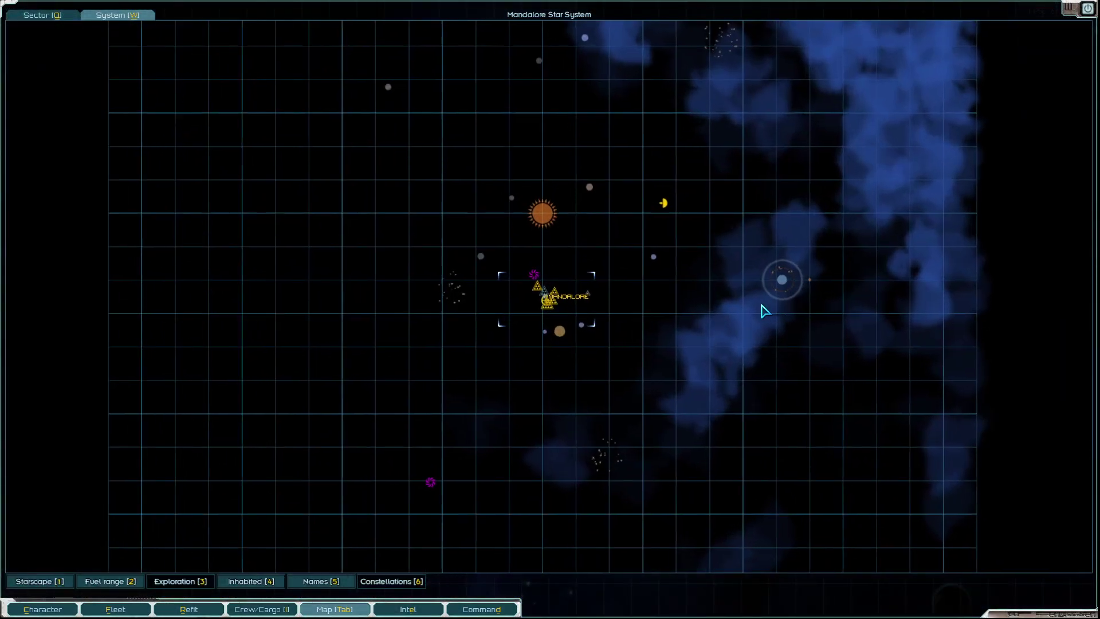
{"action": "scroll", "coordinate": [755, 328], "scroll_direction": "up", "scroll_amount": 3}
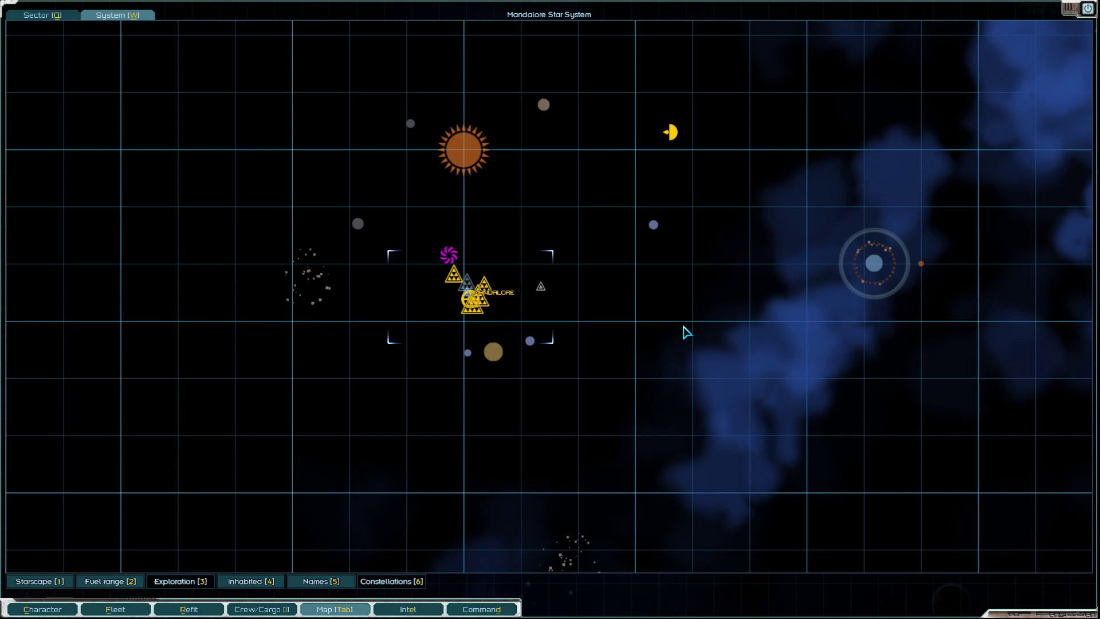
{"action": "key", "text": "c"}
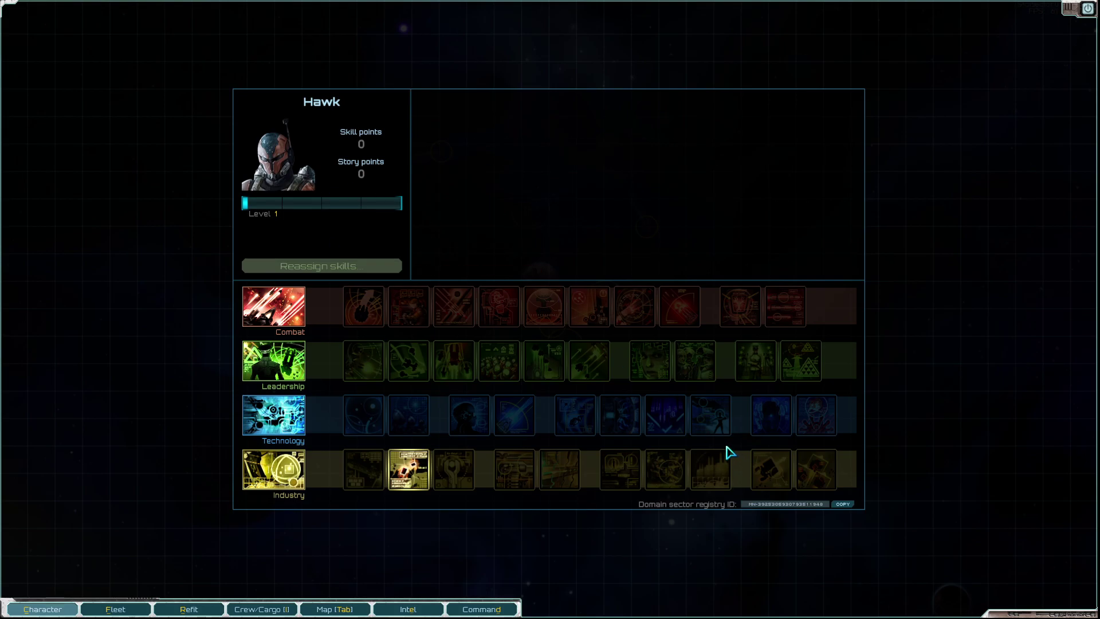
{"action": "key", "text": "Escape"}
{"action": "key", "text": "Tab"}
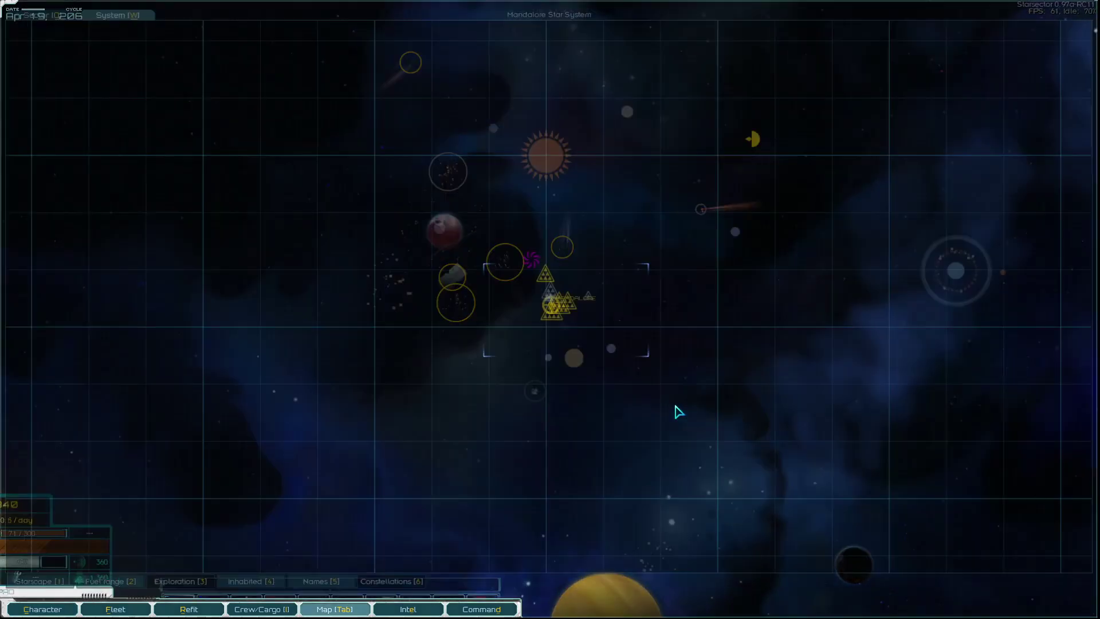
{"action": "key", "text": "q"}
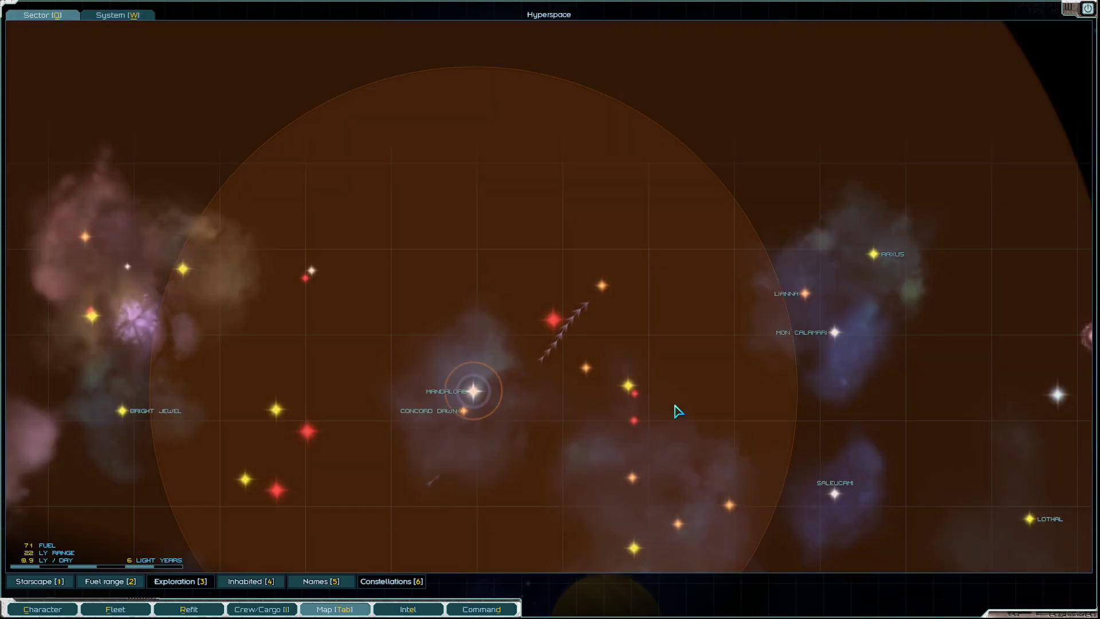
{"action": "scroll", "coordinate": [676, 411], "scroll_direction": "down", "scroll_amount": 3}
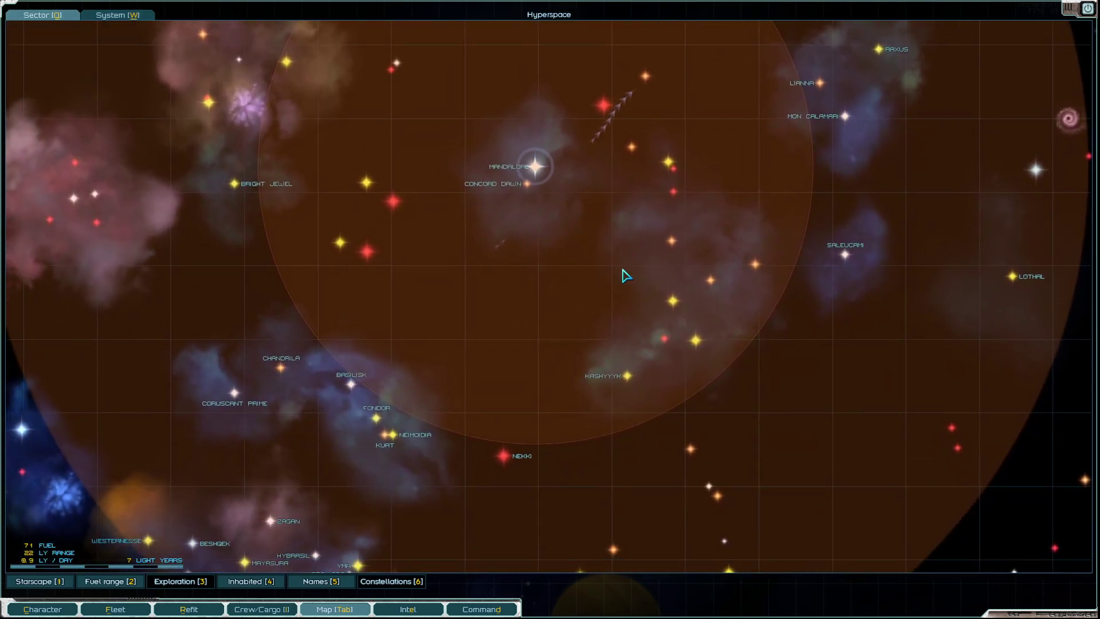
{"action": "mouse_move", "coordinate": [351, 385]}
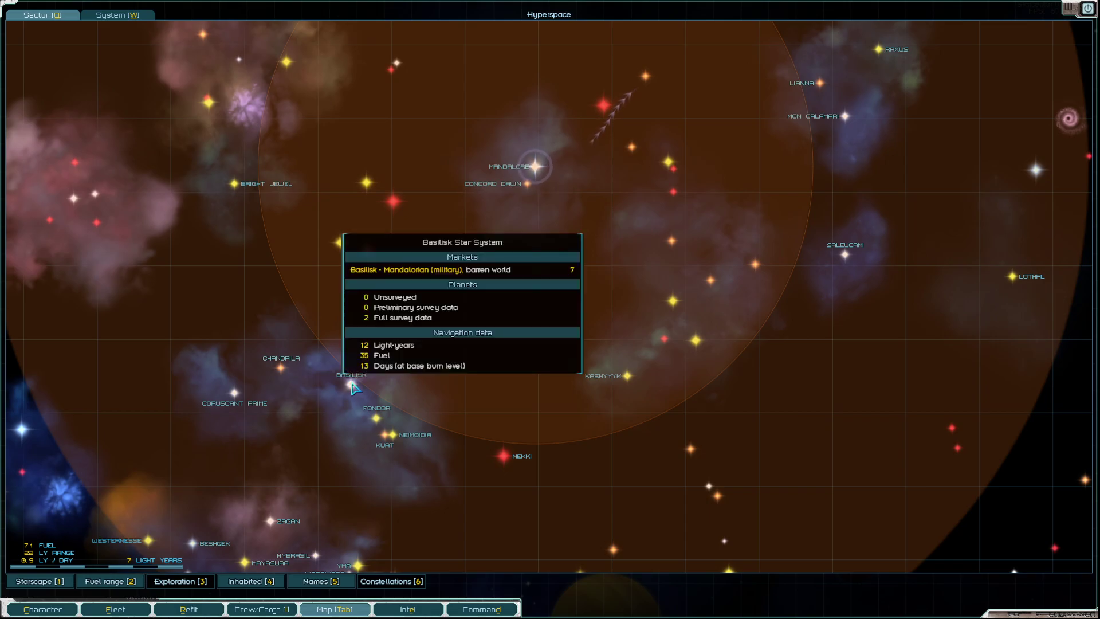
- Lay in a course for Basilisk and order a jump to hyperspace
{"action": "left_click", "coordinate": [352, 387]}
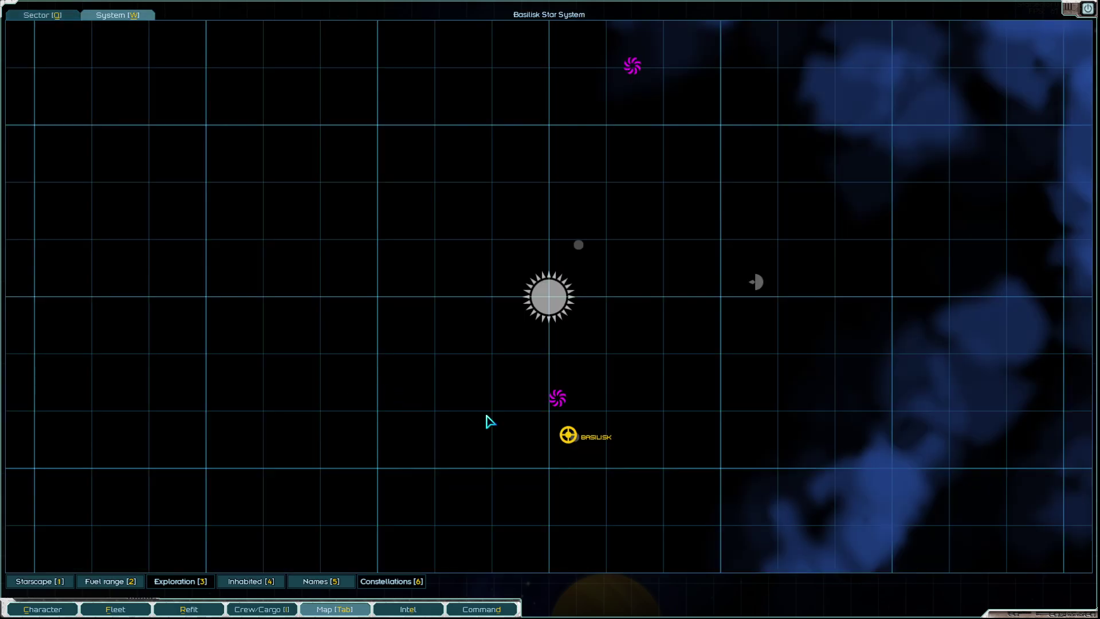
{"action": "left_click", "coordinate": [599, 431]}
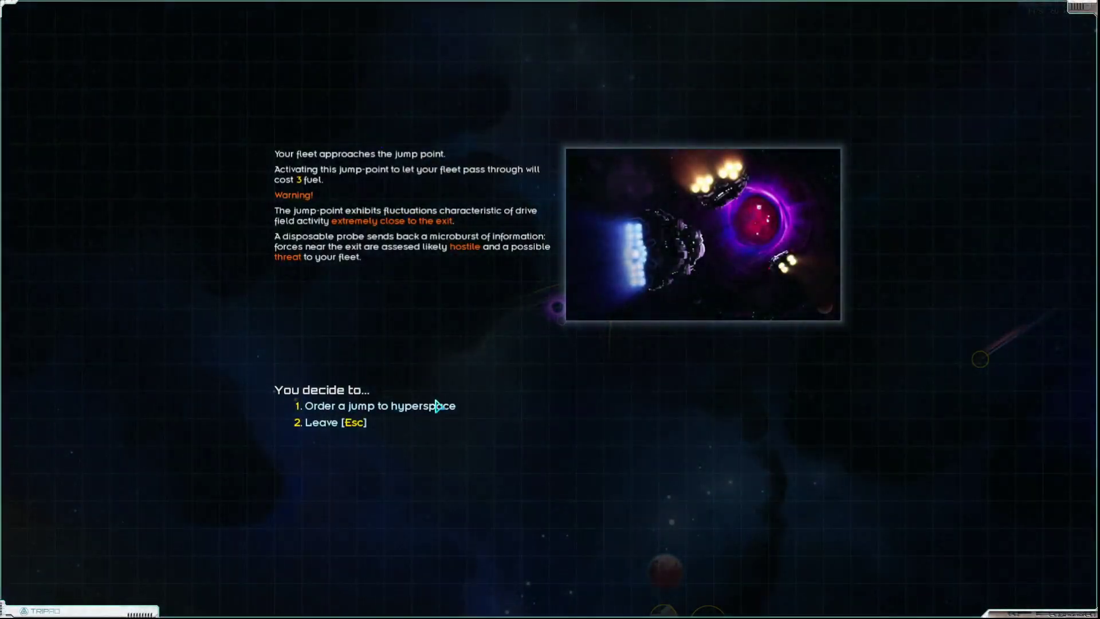
{"action": "left_click", "coordinate": [439, 404]}
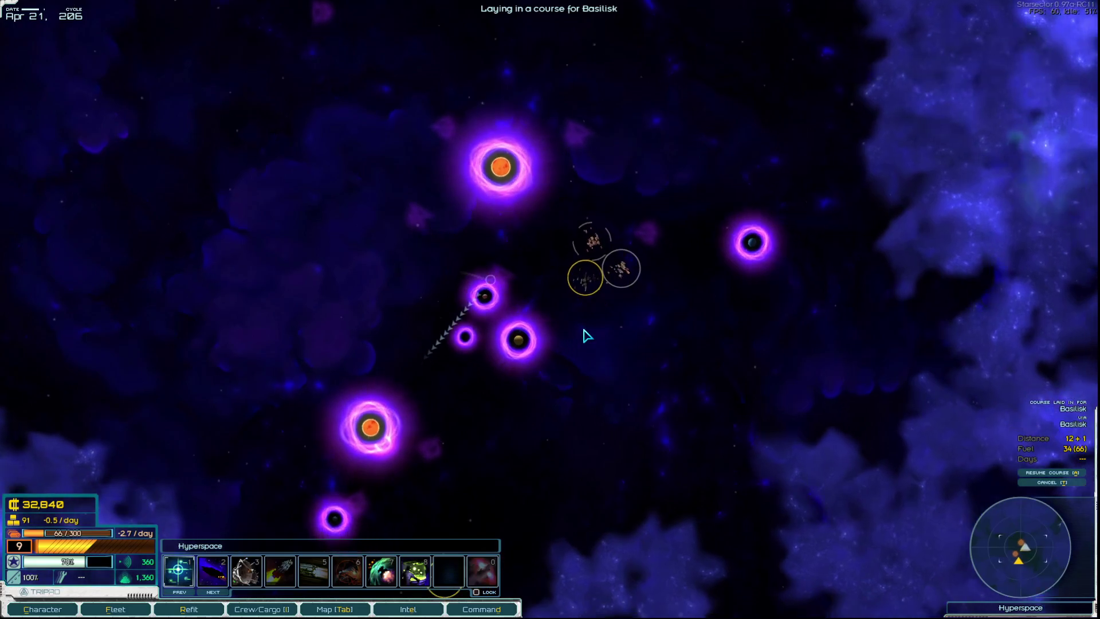
- Pause briefly to inspect nearby fleets, including the Mandalorian Guardians, then resume
{"action": "key", "text": "space"}
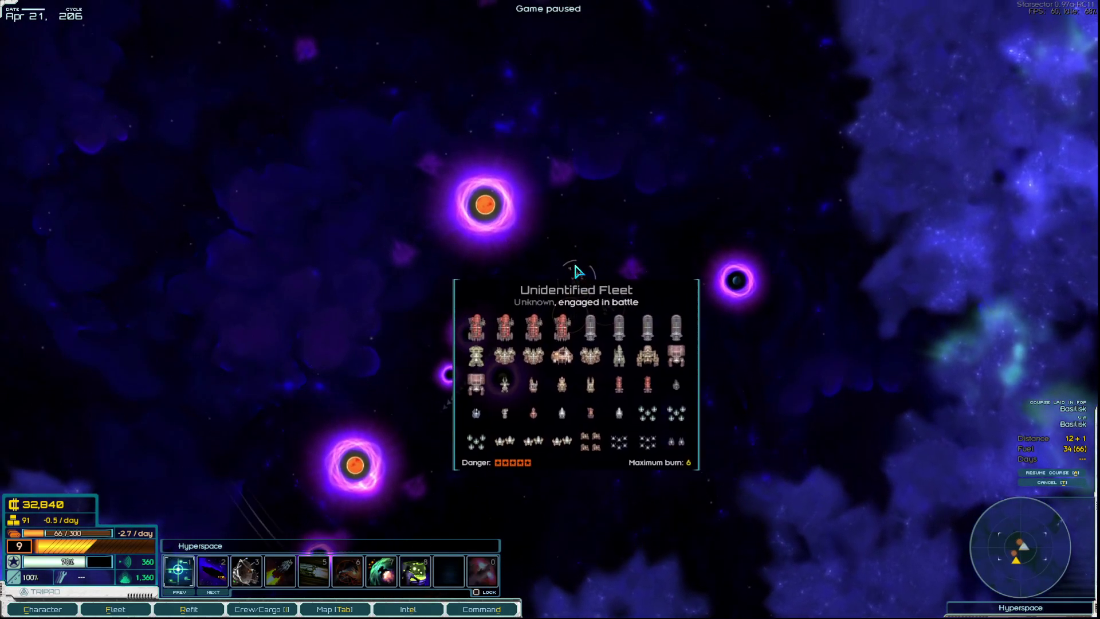
{"action": "key", "text": "space"}
{"action": "key", "text": "space"}
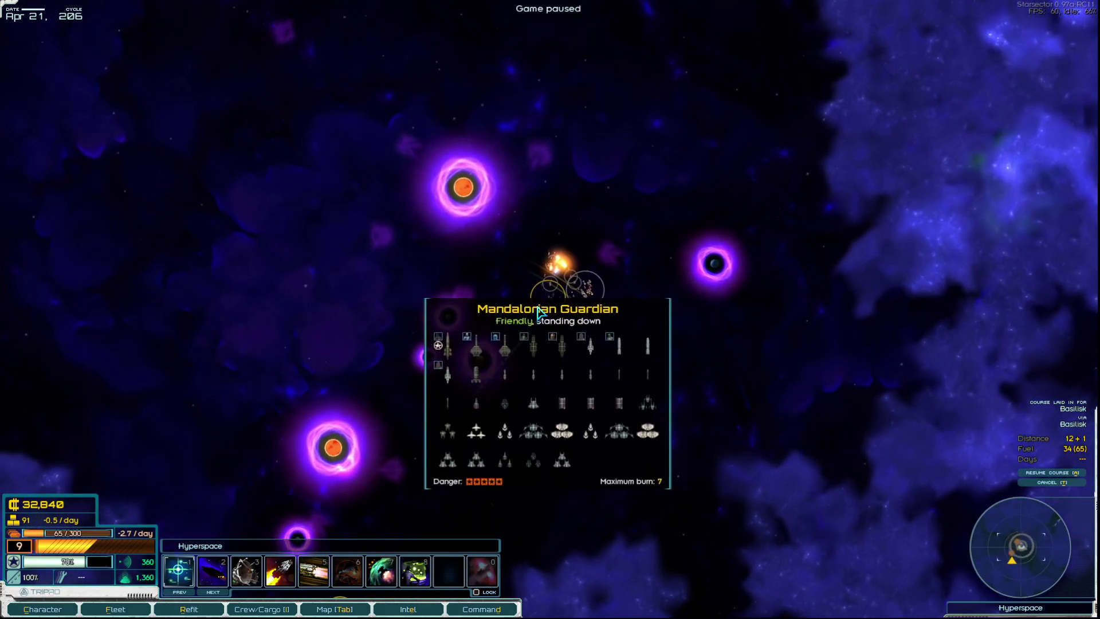
{"action": "key", "text": "space"}
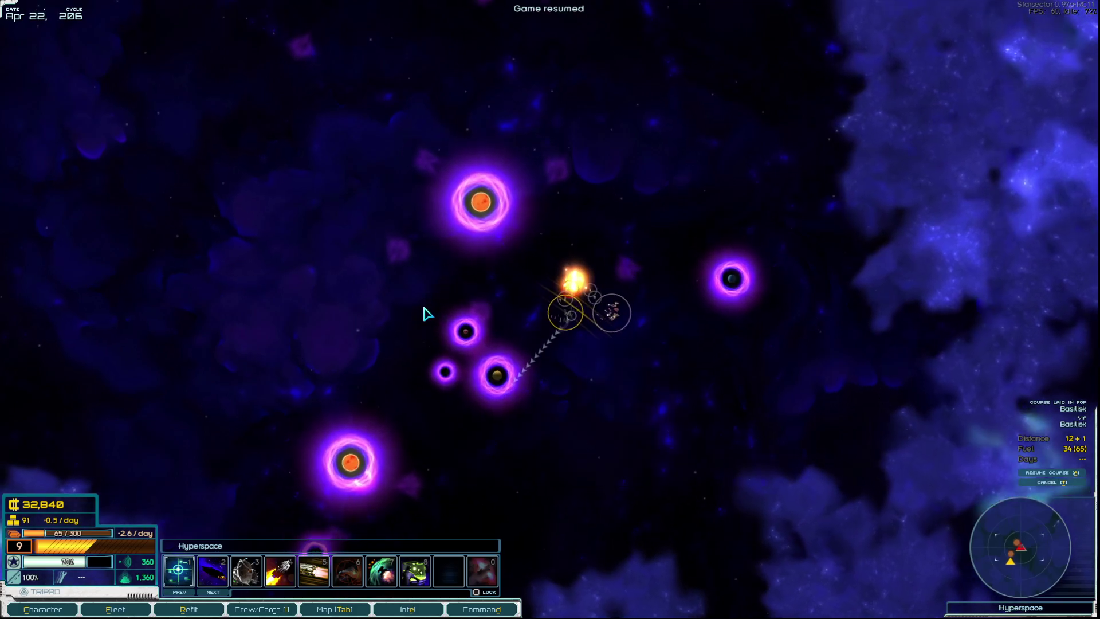
{"action": "key", "text": "space"}
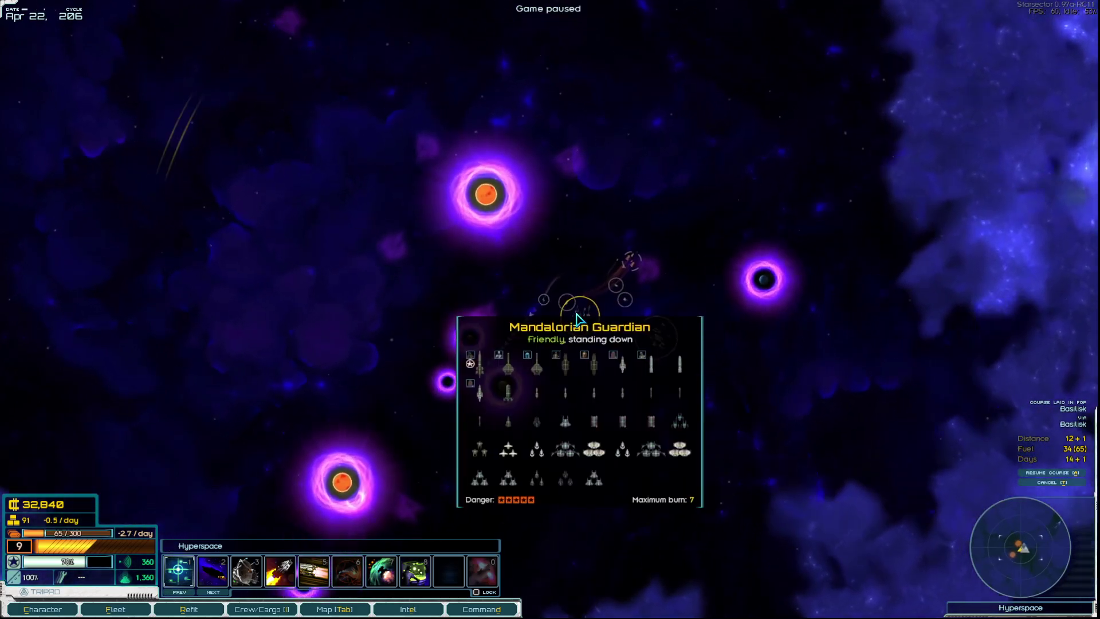
{"action": "scroll", "coordinate": [570, 320], "scroll_direction": "up", "scroll_amount": 4}
- Recover the derelict Atlas superfreighter into the fleet
{"action": "left_click", "coordinate": [577, 308]}
{"action": "key", "text": "space"}
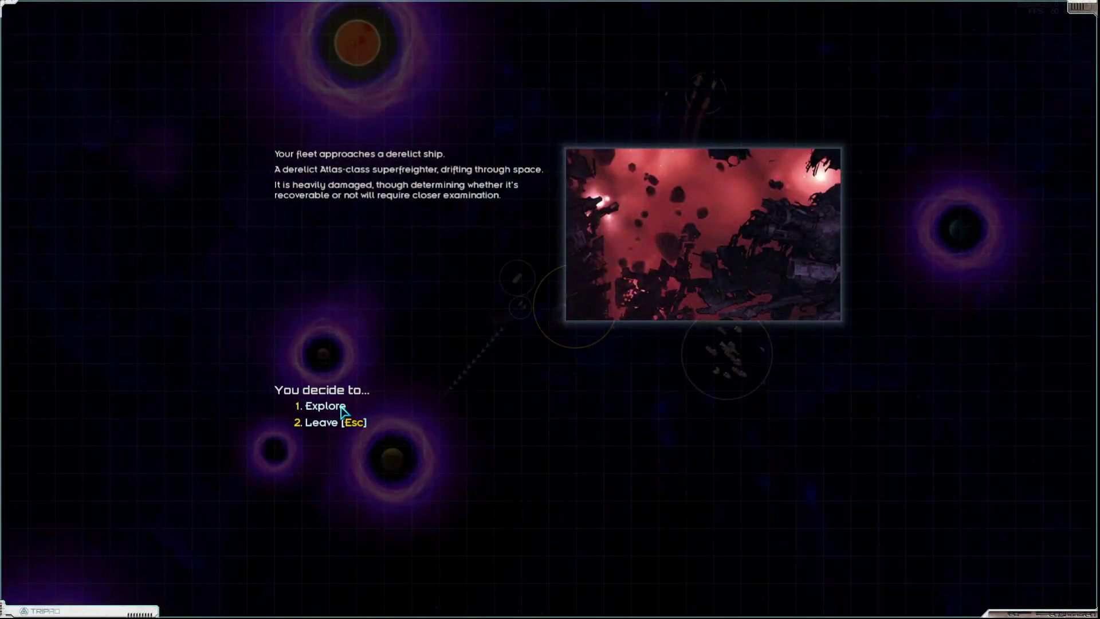
{"action": "left_click", "coordinate": [325, 406]}
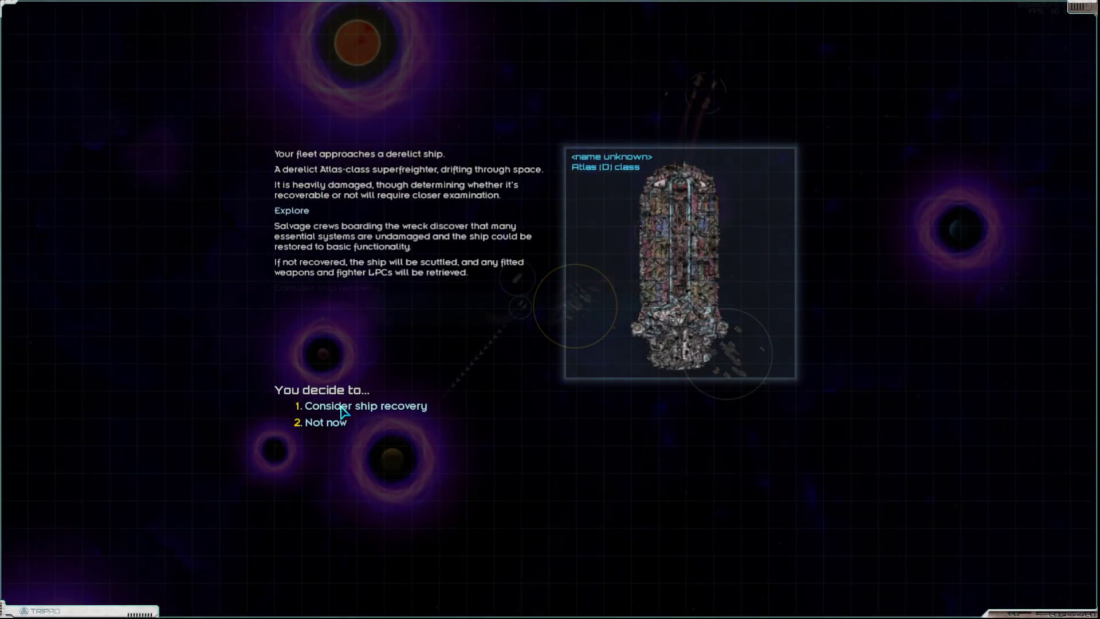
{"action": "left_click", "coordinate": [343, 411]}
{"action": "left_click", "coordinate": [399, 325]}
{"action": "left_click", "coordinate": [505, 406]}
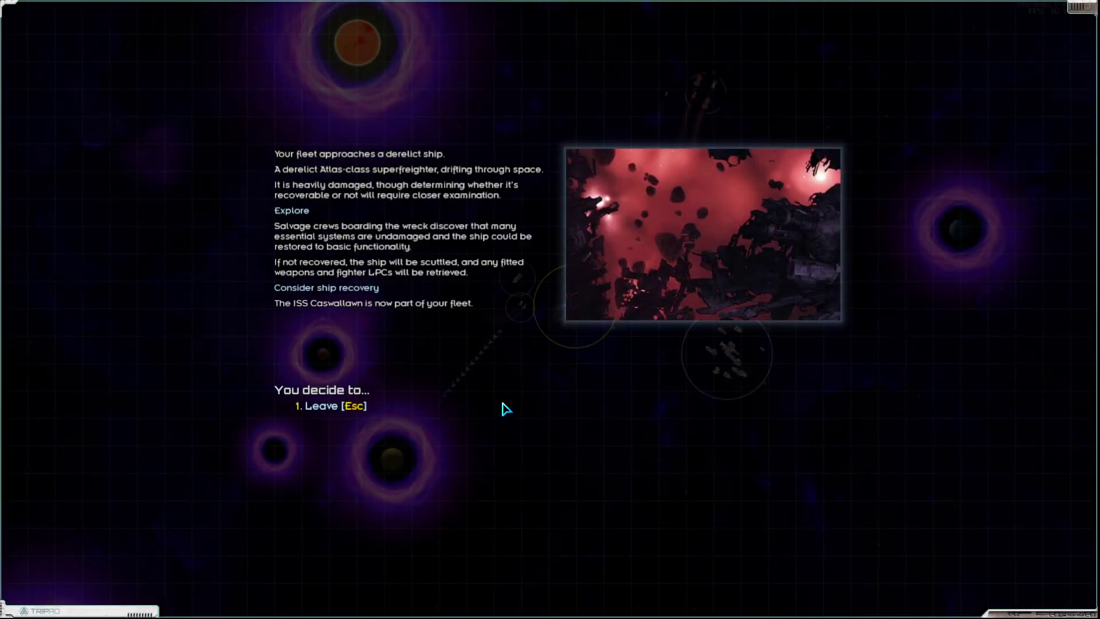
{"action": "left_click", "coordinate": [325, 410]}
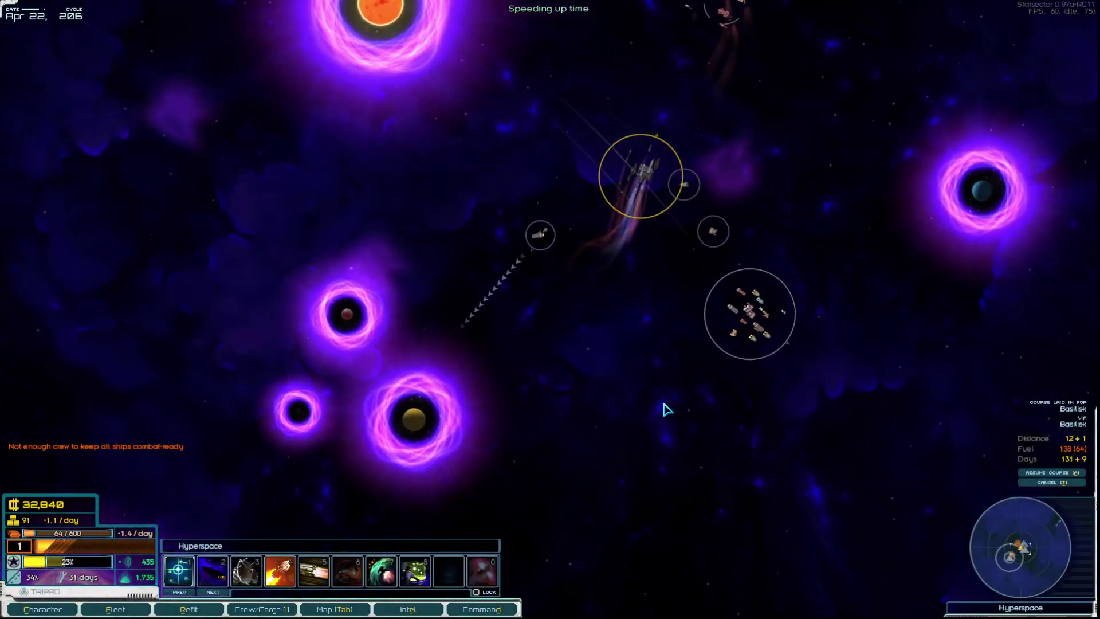
- Check the new ship in the fleet overview and resume travel at speed
{"action": "key", "text": "f"}
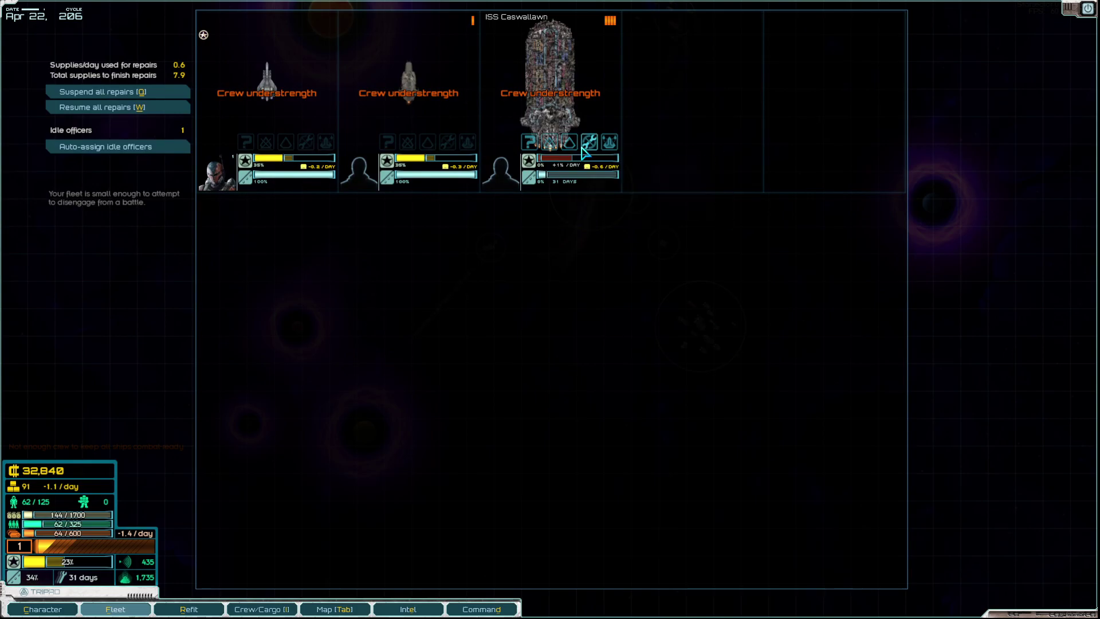
{"action": "key", "text": "Escape"}
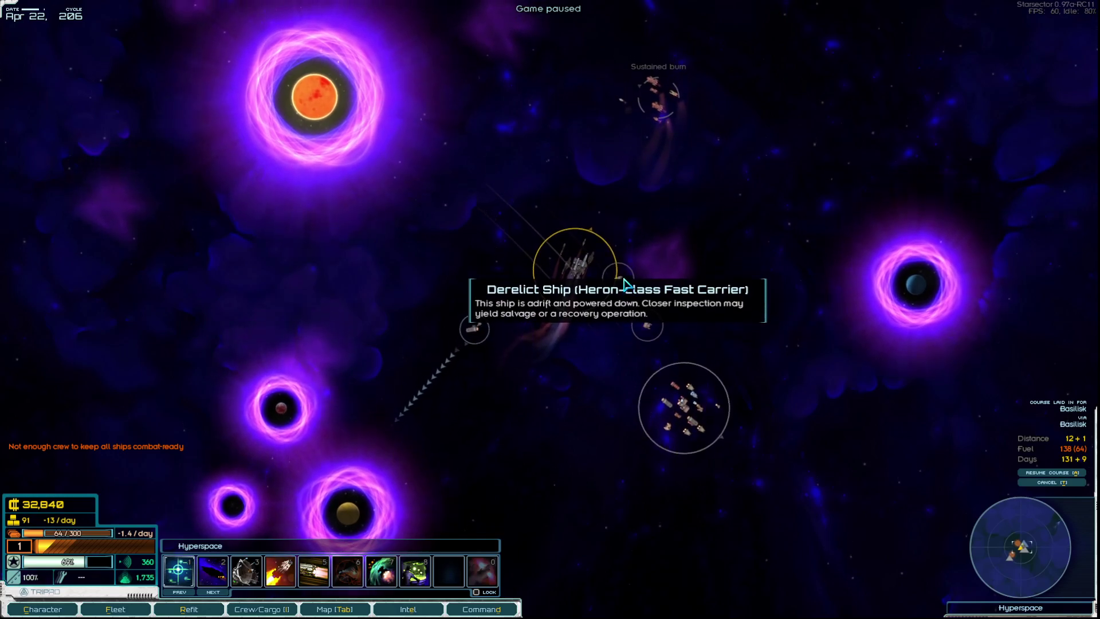
{"action": "key", "text": "space"}
{"action": "key", "text": "shift"}
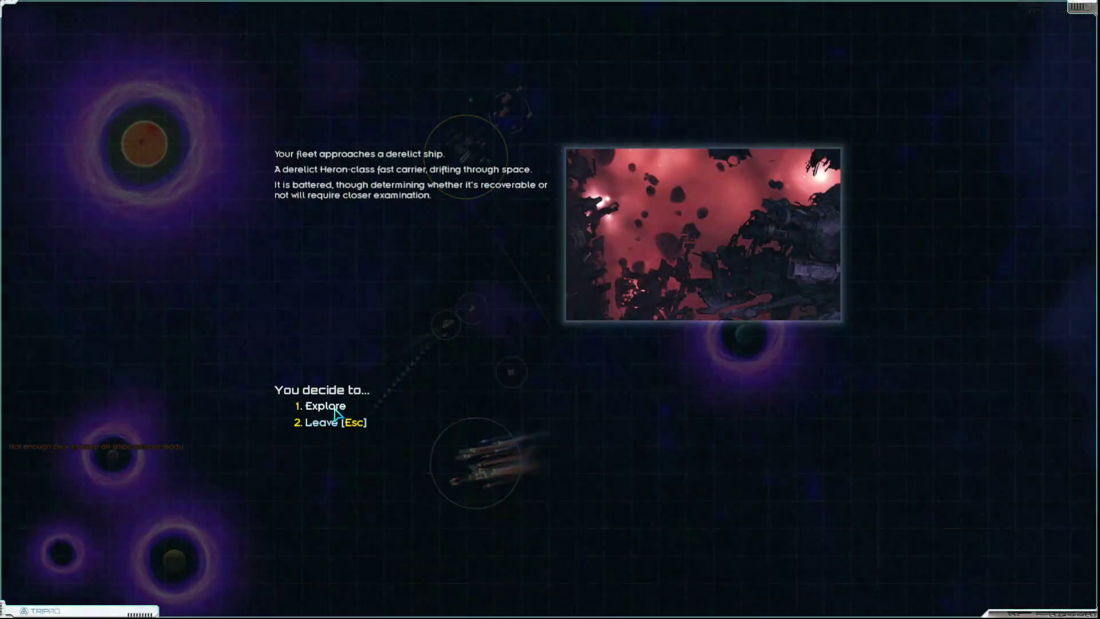
- Salvage the Heron carrier wreck for 41 supplies, 39 fuel and 2 heavy machinery
{"action": "left_click", "coordinate": [325, 406]}
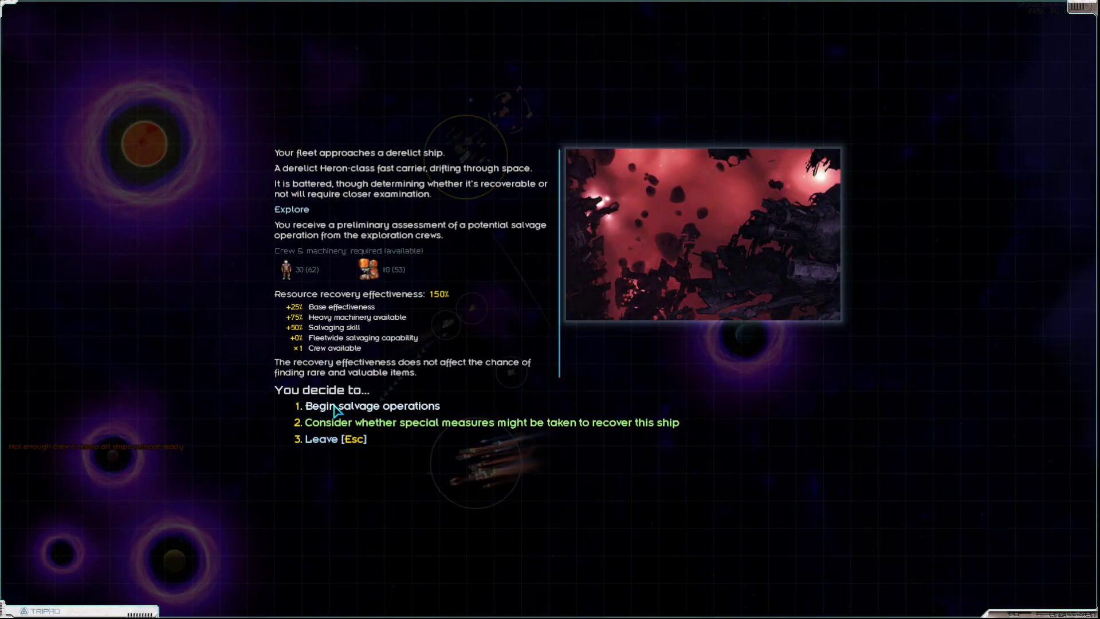
{"action": "left_click", "coordinate": [336, 411]}
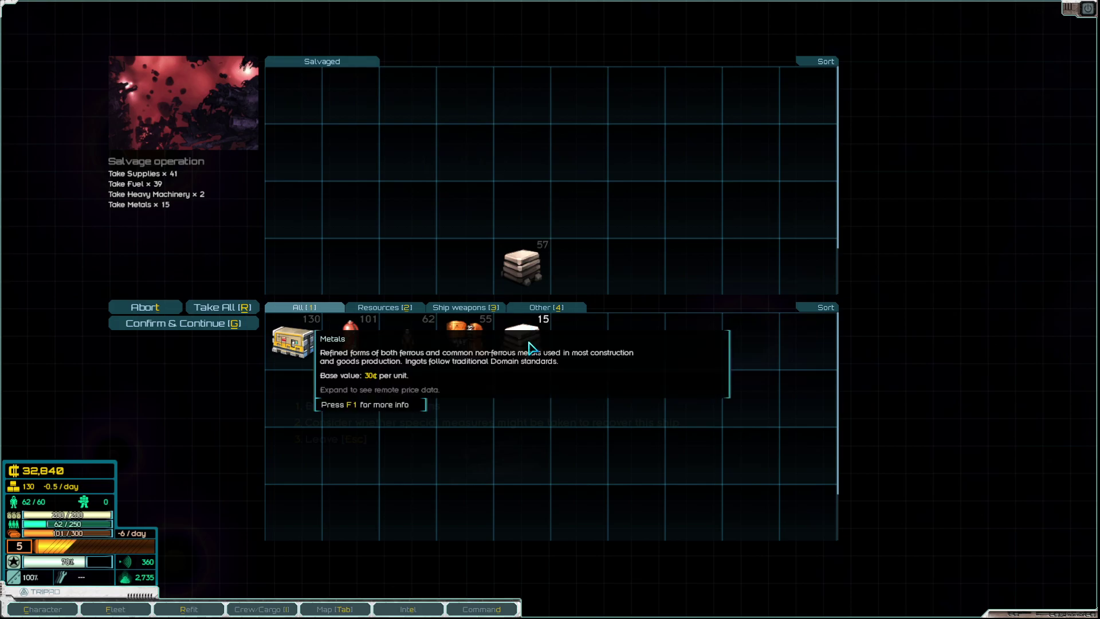
{"action": "left_click", "coordinate": [232, 325]}
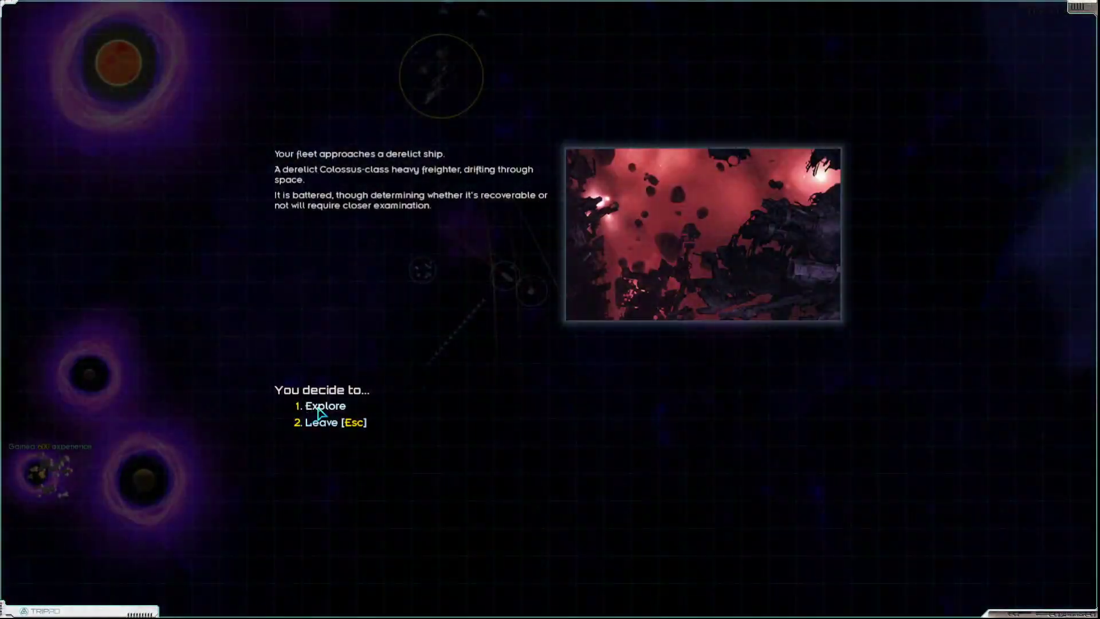
- Recover the Colossus freighter and check it in the fleet overview
{"action": "left_click", "coordinate": [326, 405]}
{"action": "left_click", "coordinate": [322, 410]}
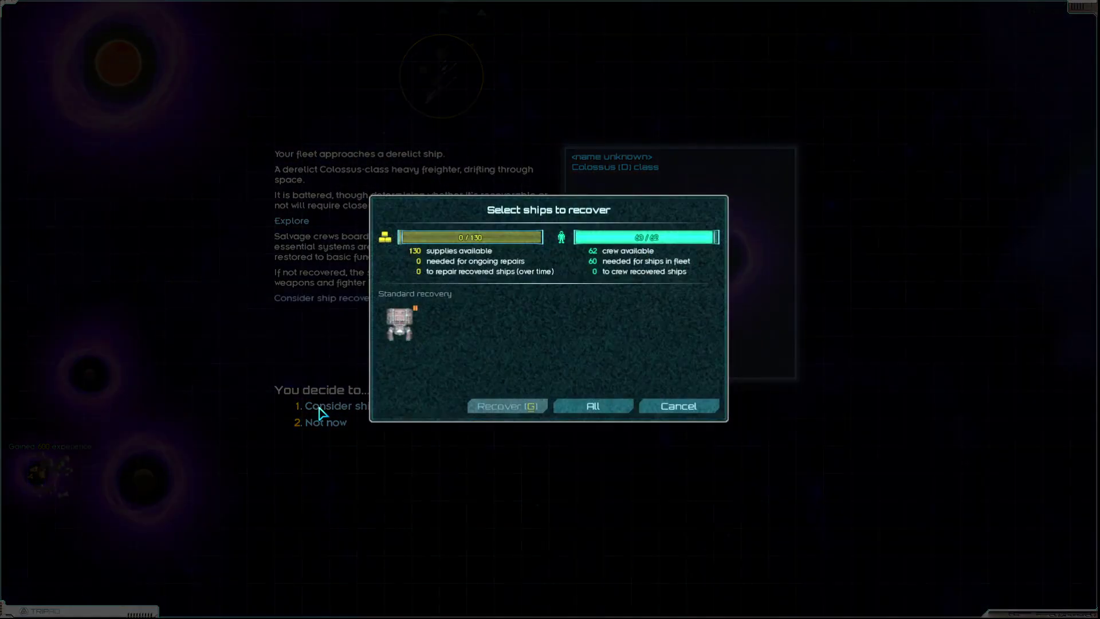
{"action": "left_click", "coordinate": [413, 315]}
{"action": "left_click", "coordinate": [503, 400]}
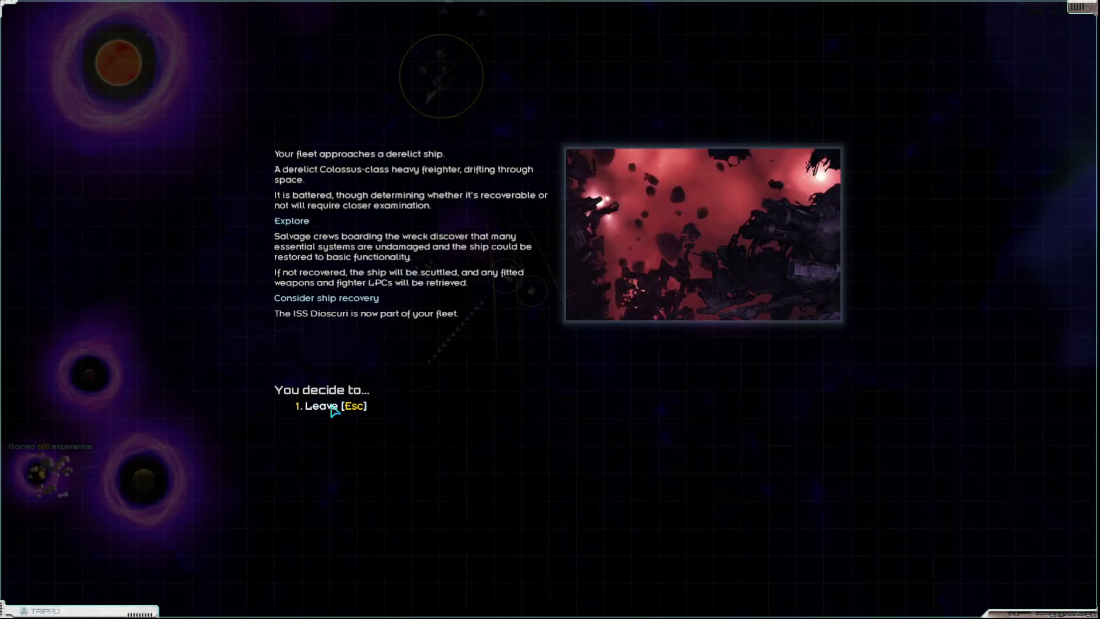
{"action": "left_click", "coordinate": [334, 409]}
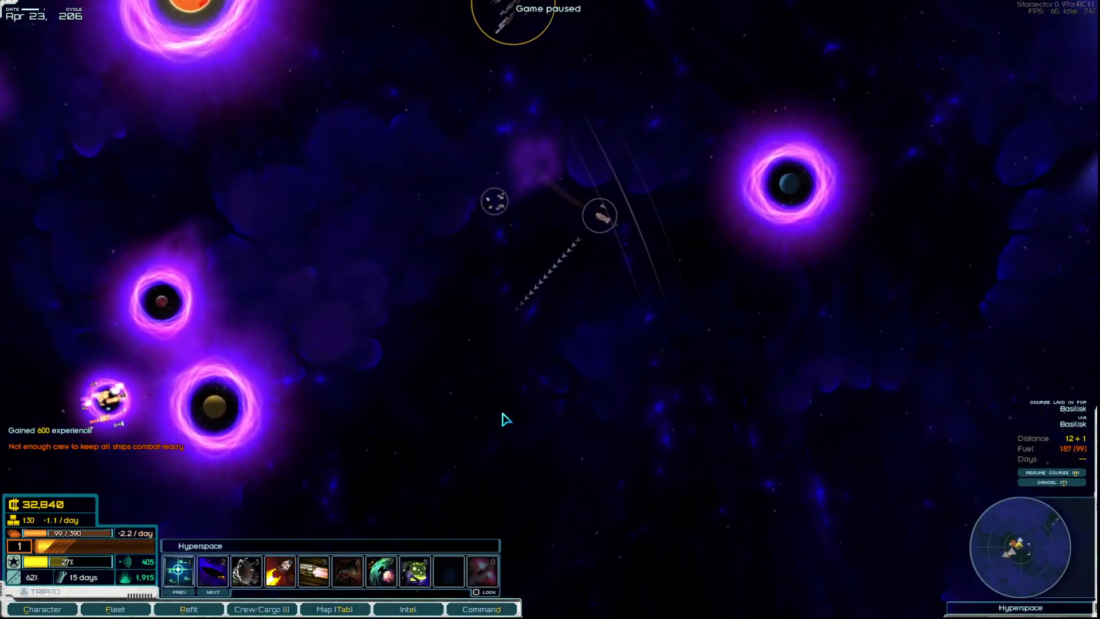
{"action": "key", "text": "f"}
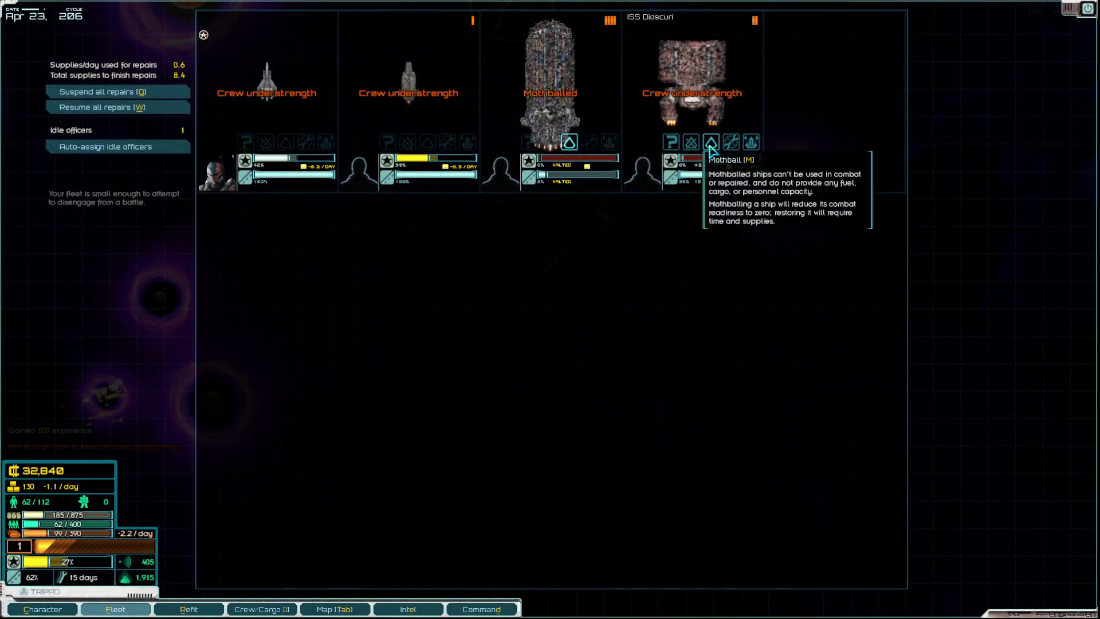
{"action": "key", "text": "Escape"}
{"action": "key", "text": "space"}
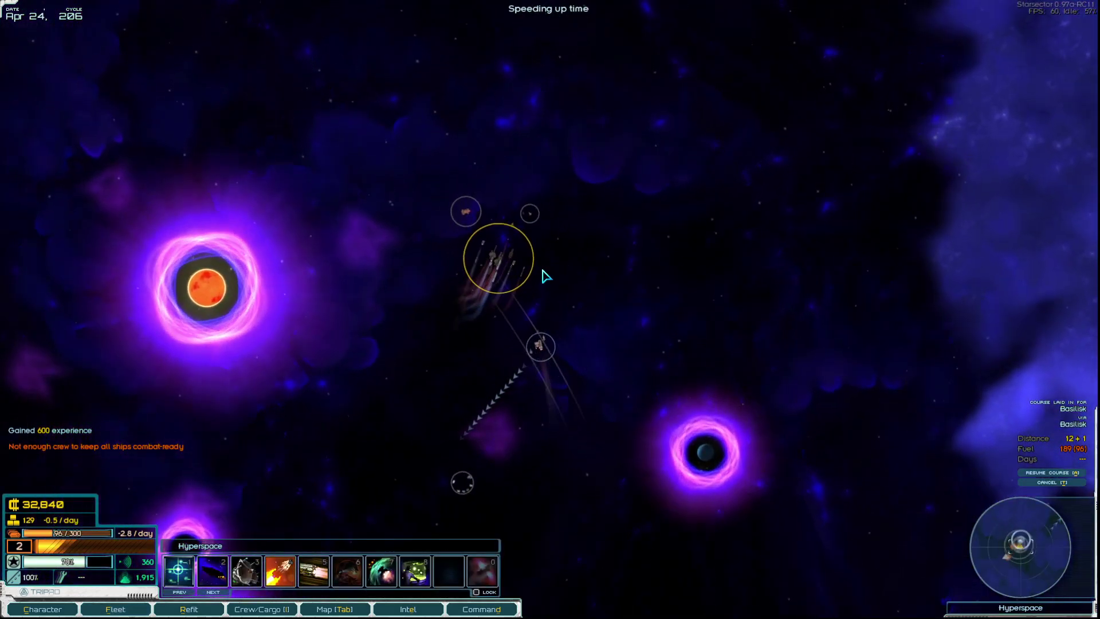
- Recover the Prometheus tanker as the ISS 10000 Lightyears and review the roster
{"action": "left_click", "coordinate": [481, 215]}
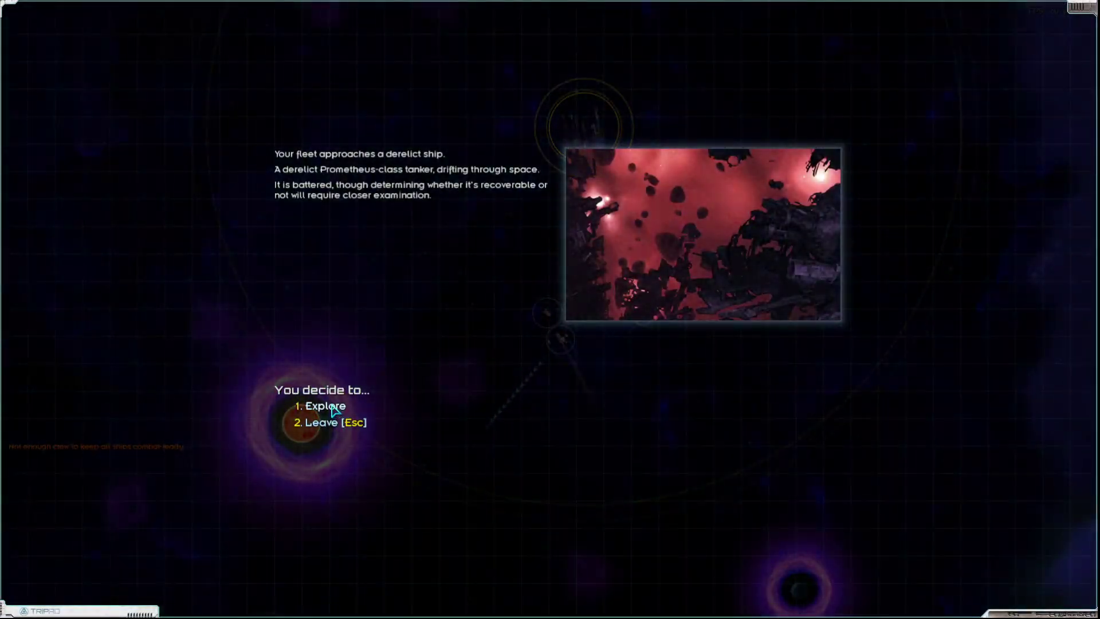
{"action": "left_click", "coordinate": [340, 408]}
{"action": "left_click", "coordinate": [341, 413]}
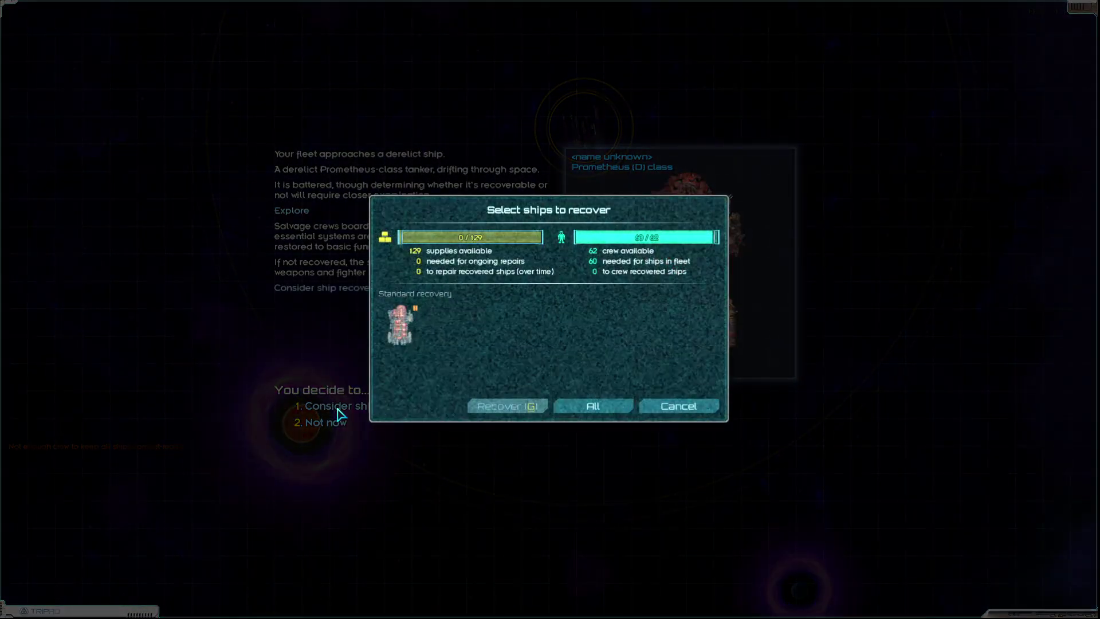
{"action": "left_click", "coordinate": [405, 354]}
{"action": "left_click", "coordinate": [509, 410]}
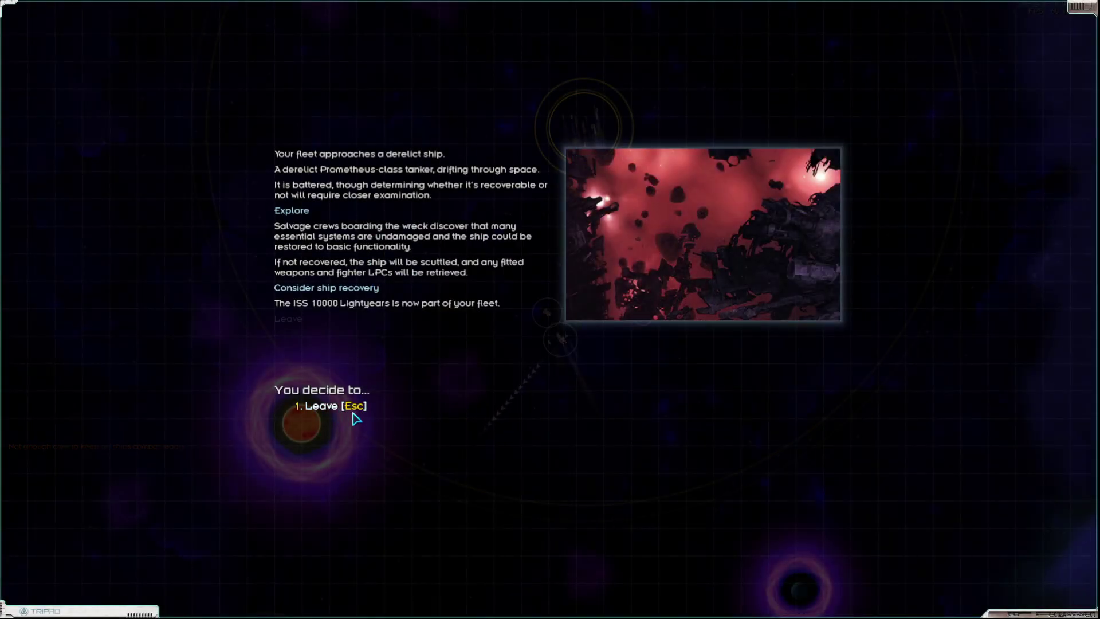
{"action": "left_click", "coordinate": [336, 407]}
{"action": "key", "text": "f"}
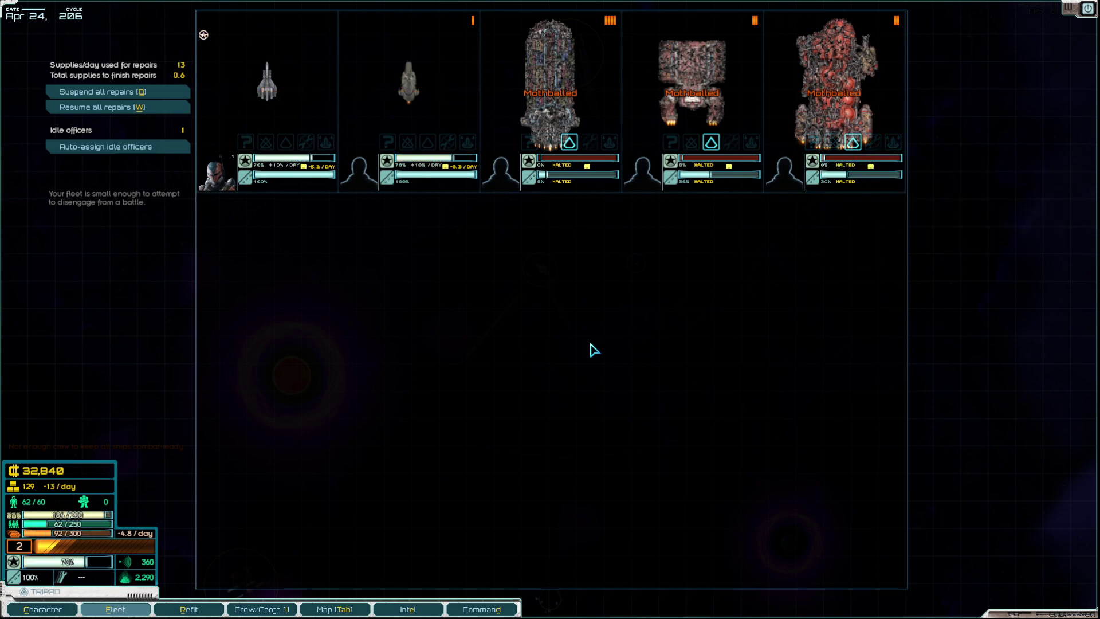
- Close the fleet roster and look over the general game settings
{"action": "key", "text": "Escape"}
{"action": "key", "text": "Escape"}
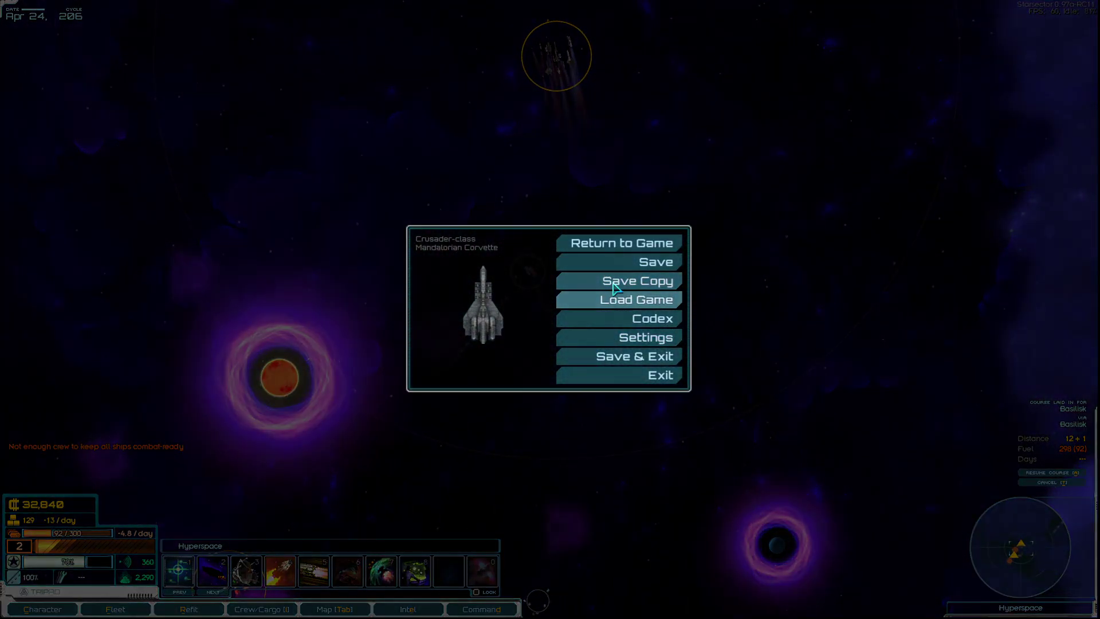
{"action": "left_click", "coordinate": [611, 339]}
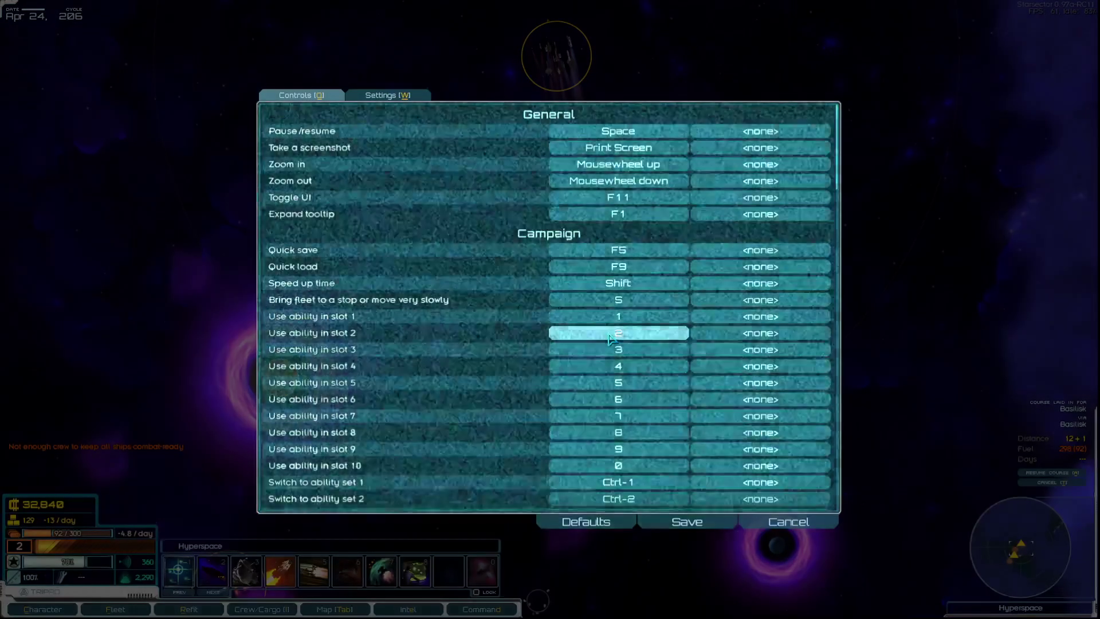
{"action": "left_click", "coordinate": [396, 98]}
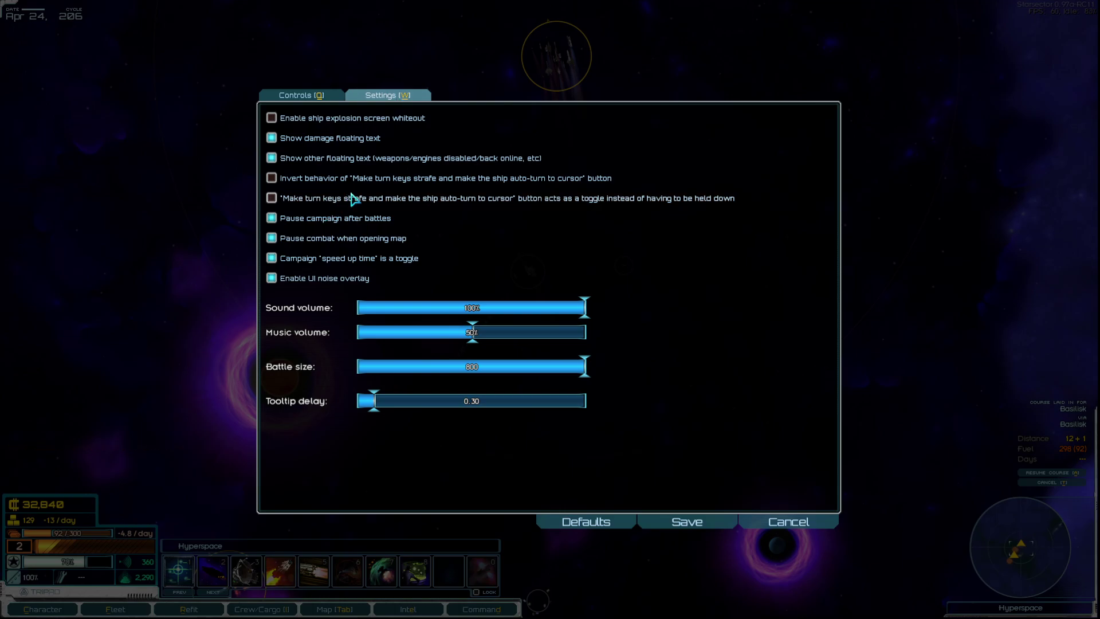
- Fast-forward to the derelict and salvage it for supplies, fuel and metals
{"action": "key", "text": "Escape"}
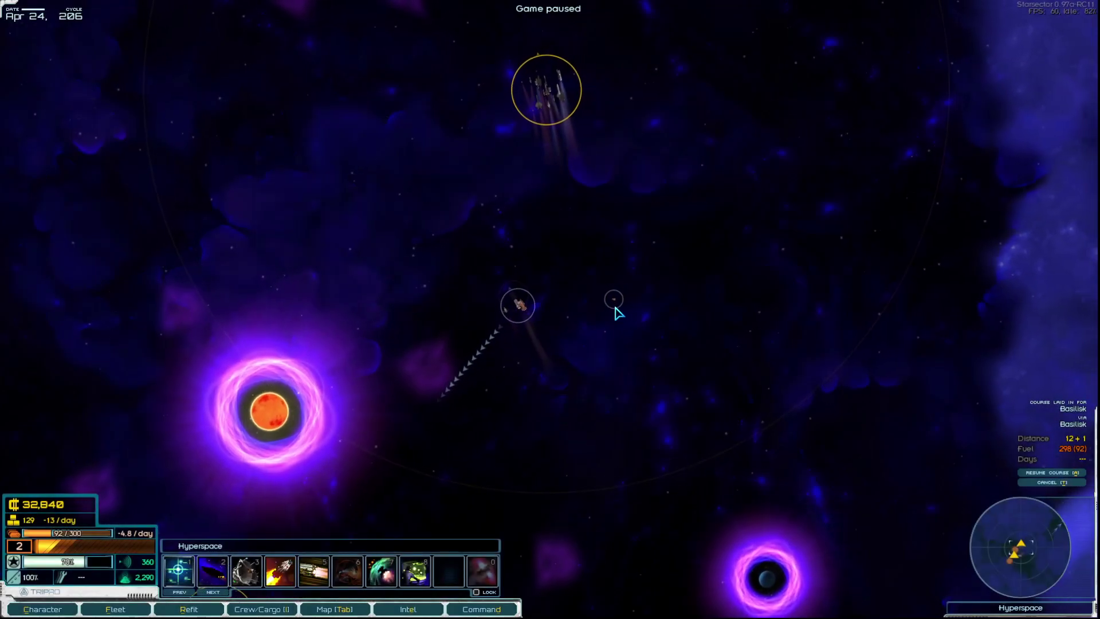
{"action": "key", "text": "shift"}
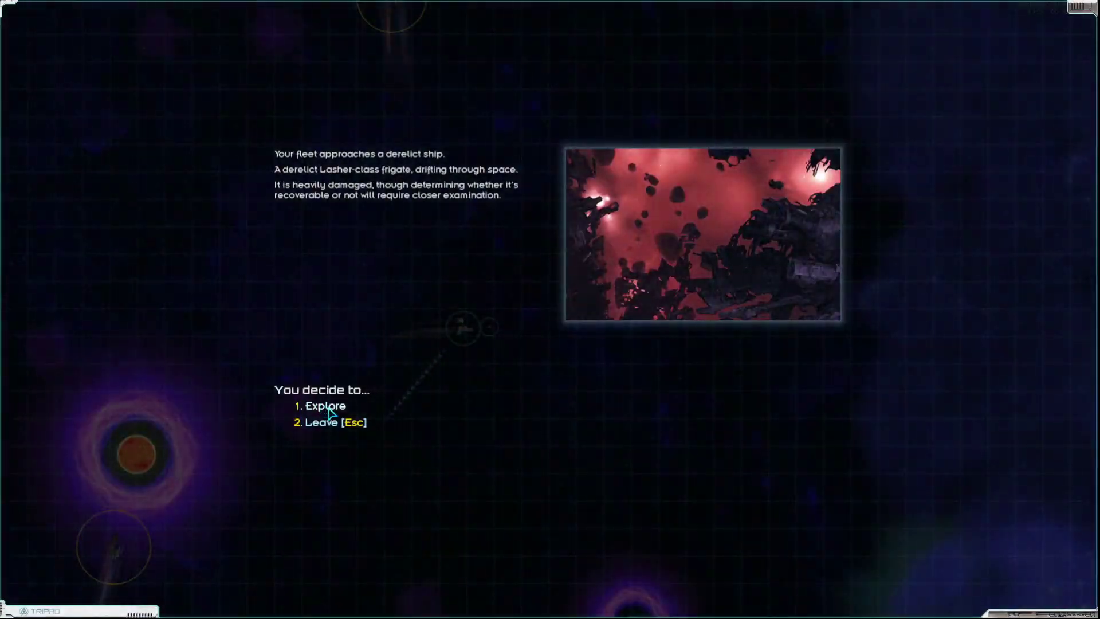
{"action": "left_click", "coordinate": [332, 406]}
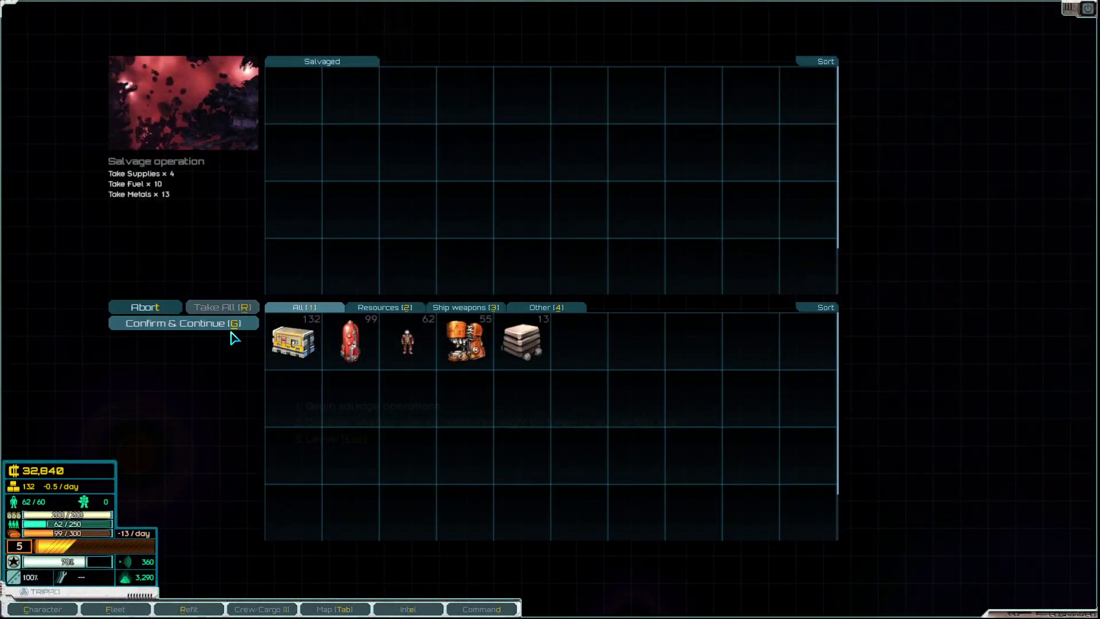
{"action": "left_click", "coordinate": [183, 324]}
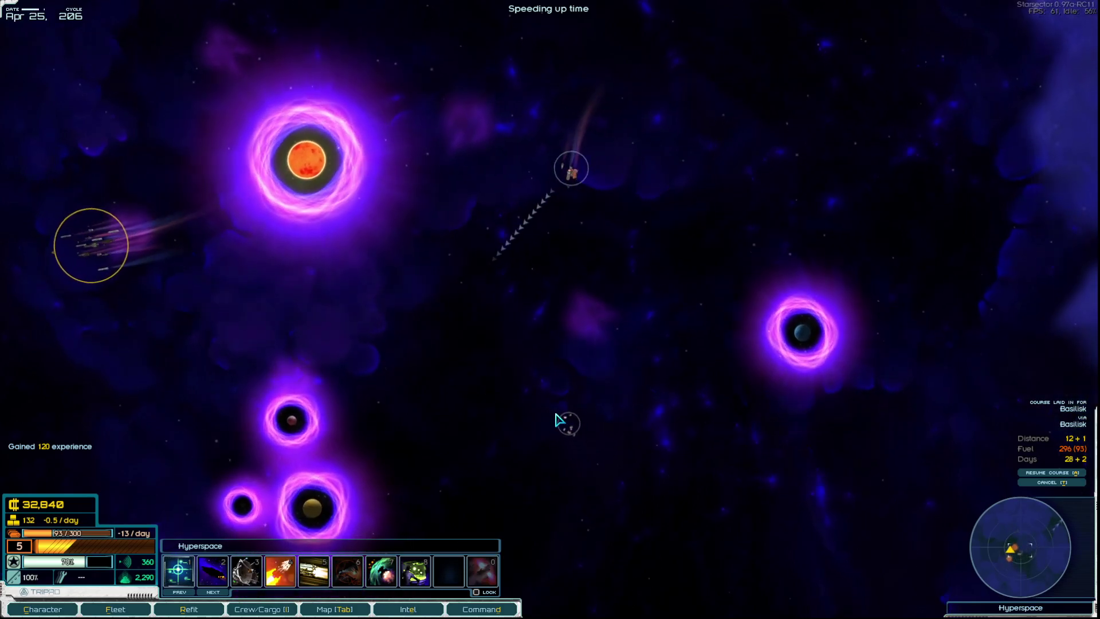
{"action": "scroll", "coordinate": [436, 401], "scroll_direction": "down", "scroll_amount": 4}
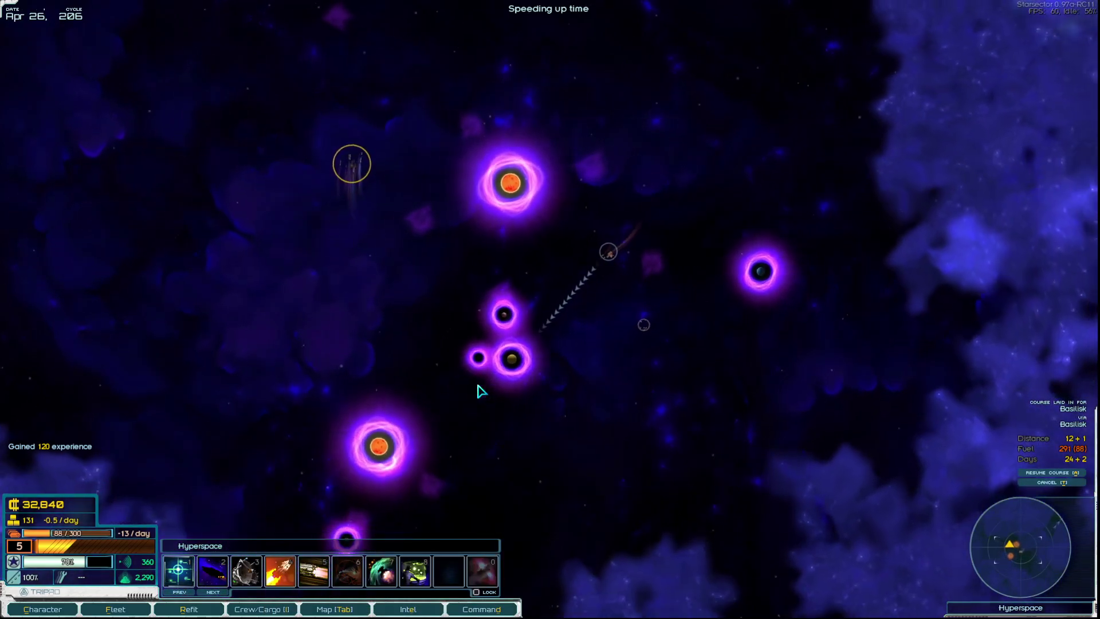
- Review the fleet roster, save the game, and fast-forward toward Basilisk
{"action": "key", "text": "space"}
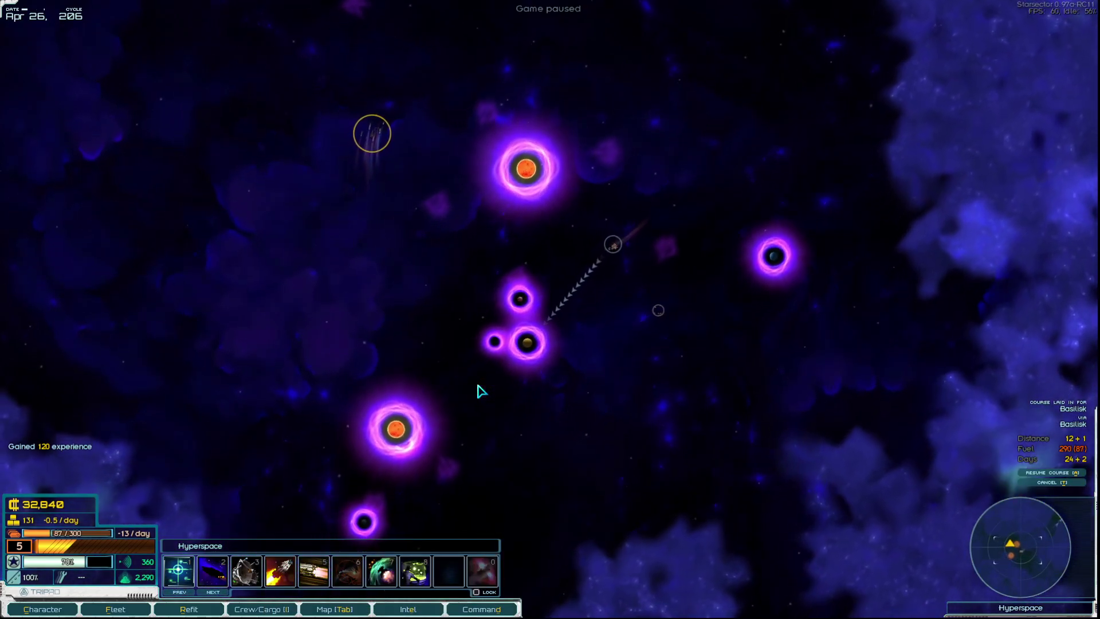
{"action": "key", "text": "f"}
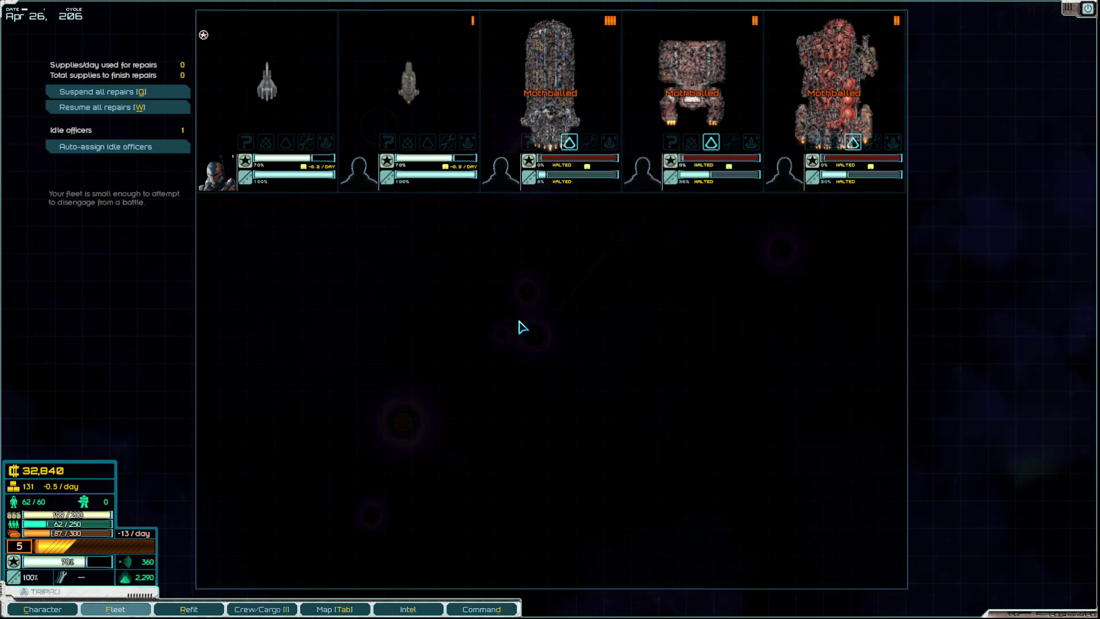
{"action": "key", "text": "Escape"}
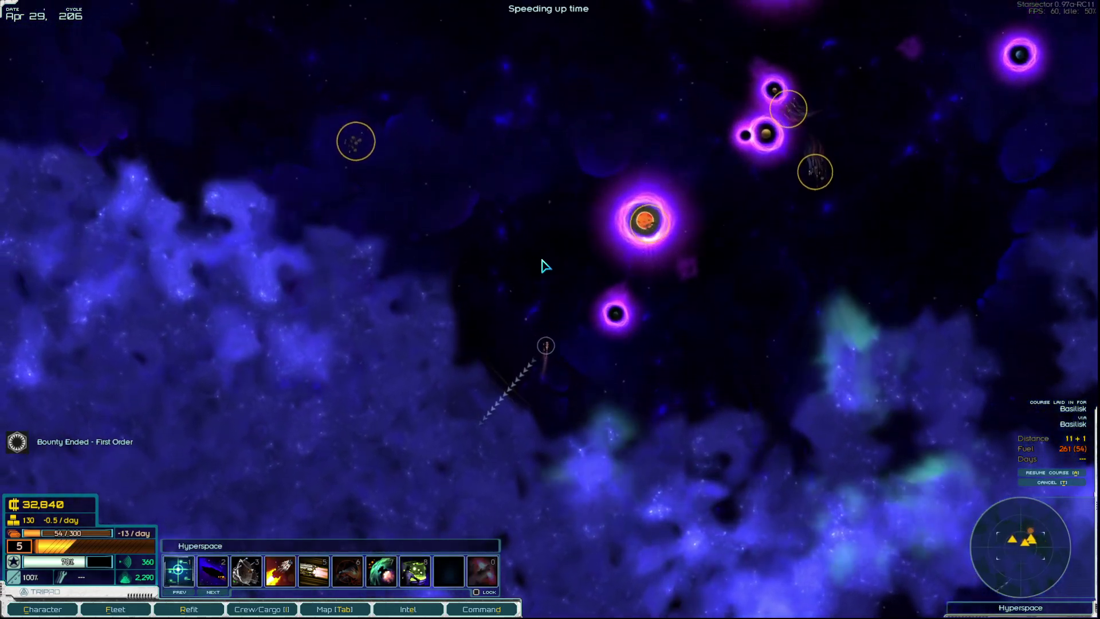
{"action": "key", "text": "Escape"}
{"action": "left_click", "coordinate": [602, 262]}
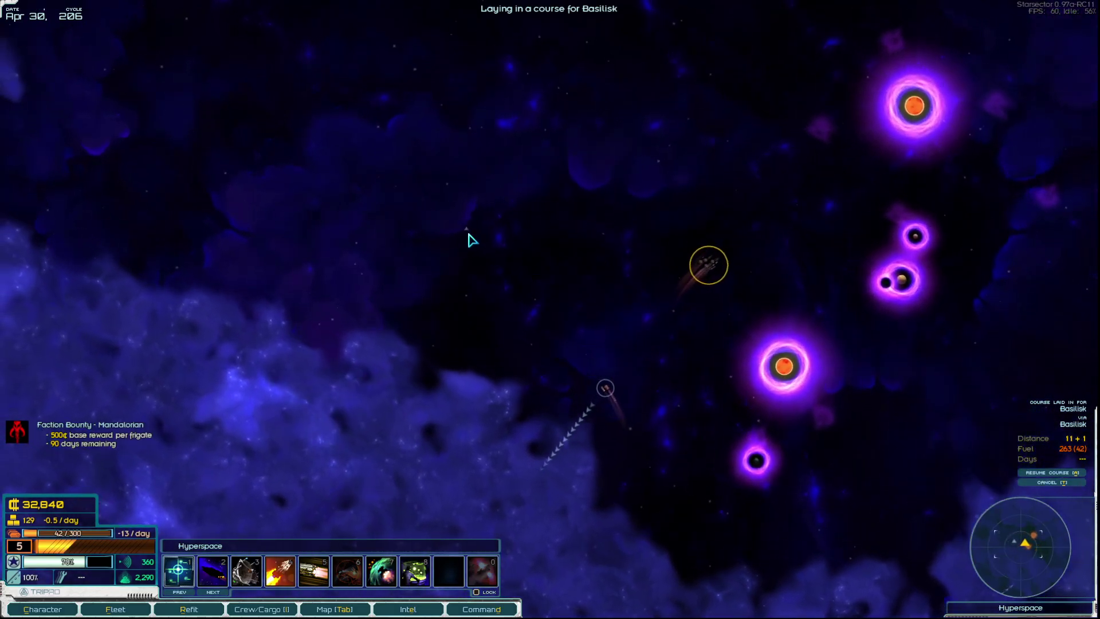
{"action": "key", "text": "shift"}
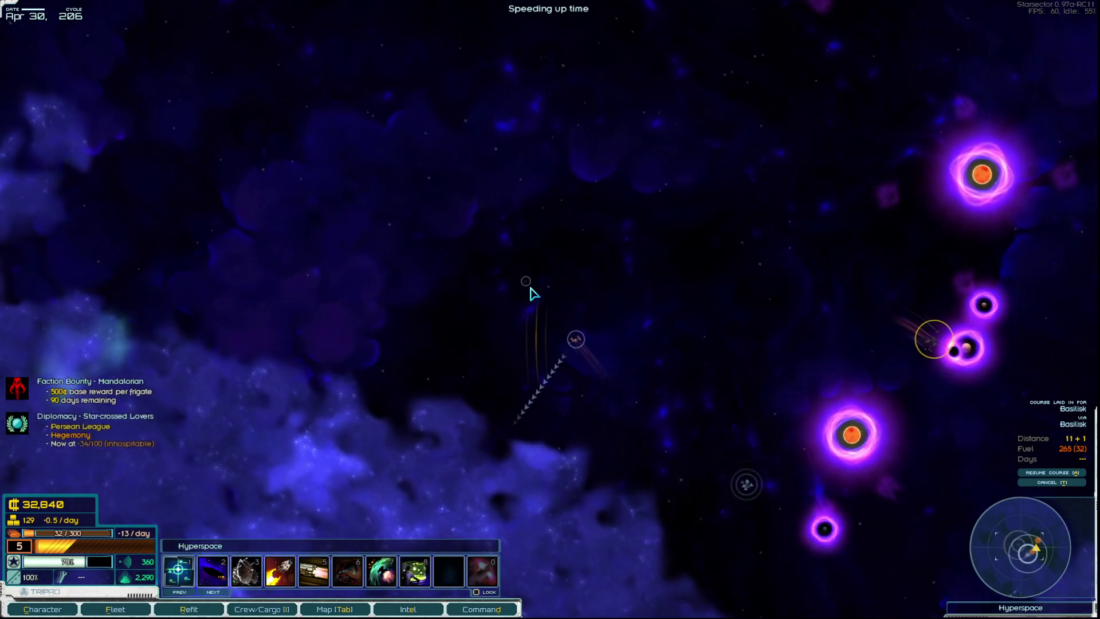
- Salvage the second derelict, dismiss the low-fuel warning, and head for Mandalore
{"action": "left_click", "coordinate": [532, 290]}
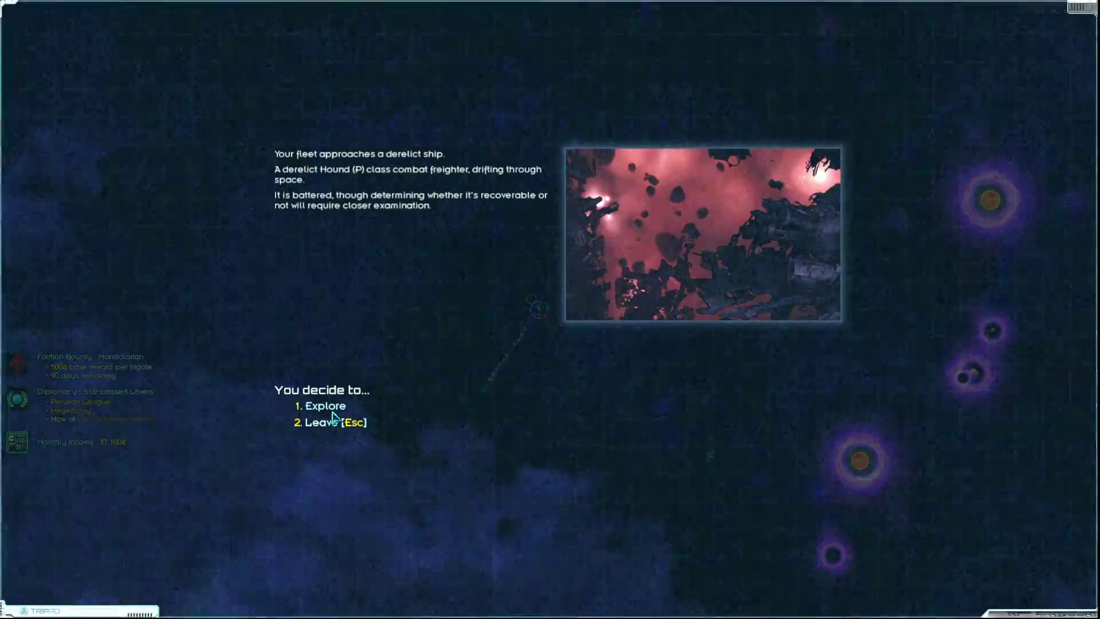
{"action": "left_click", "coordinate": [324, 405]}
{"action": "left_click", "coordinate": [334, 414]}
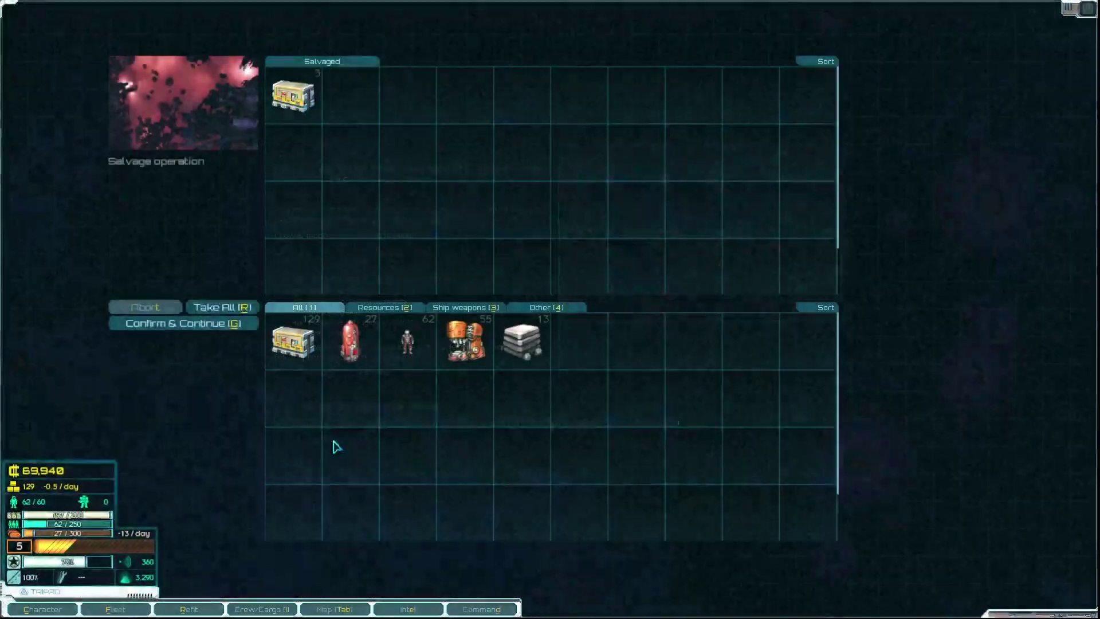
{"action": "left_click", "coordinate": [184, 323]}
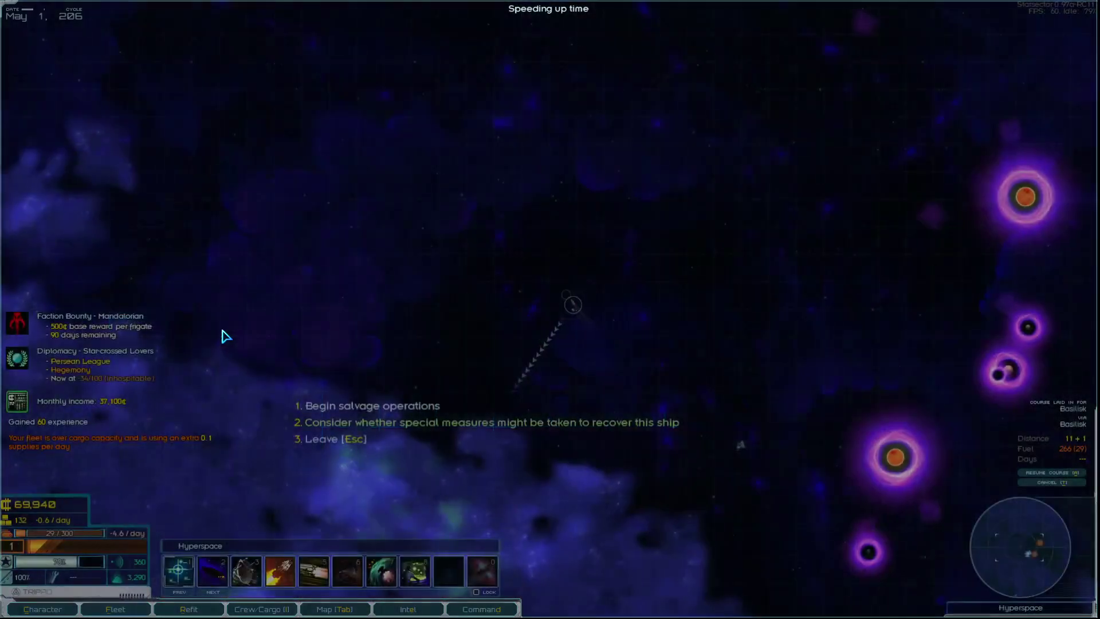
{"action": "left_click", "coordinate": [219, 326]}
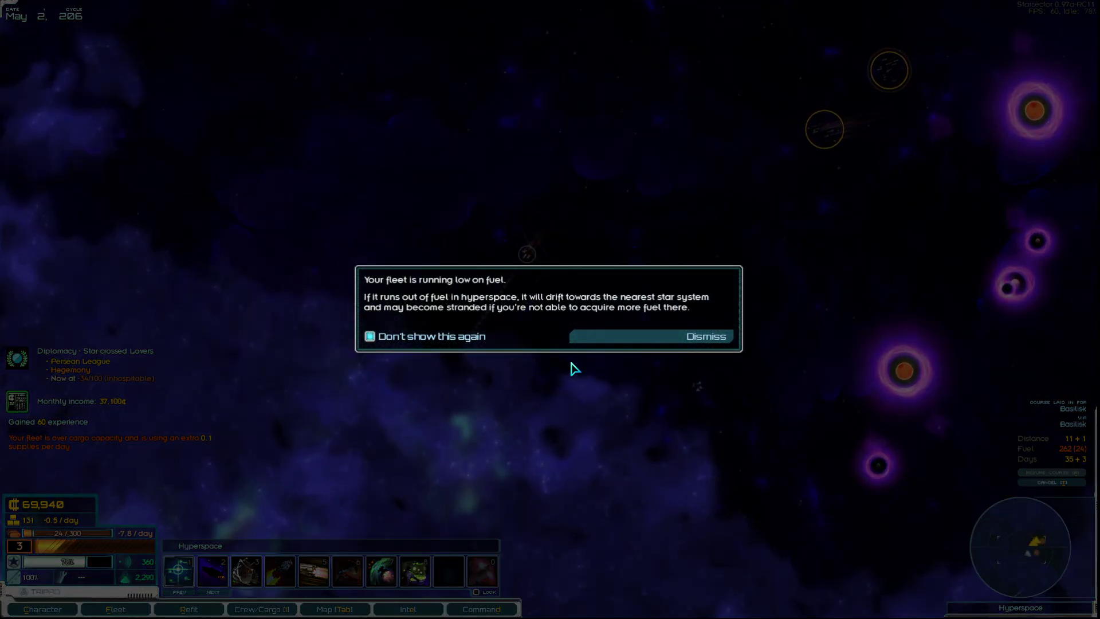
{"action": "left_click", "coordinate": [635, 341]}
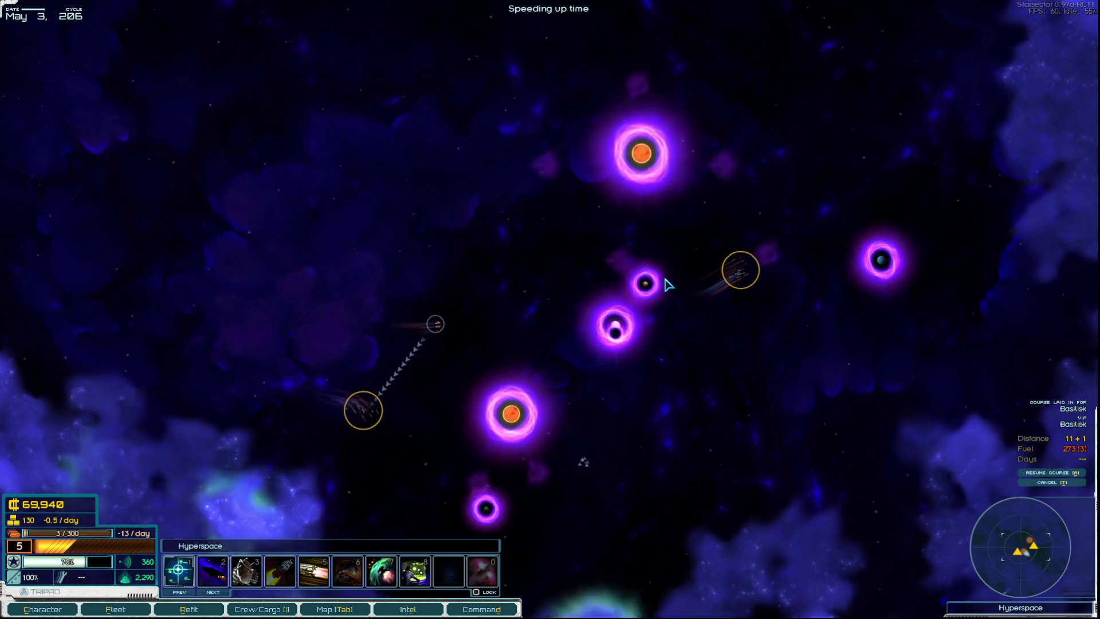
{"action": "left_click", "coordinate": [627, 293]}
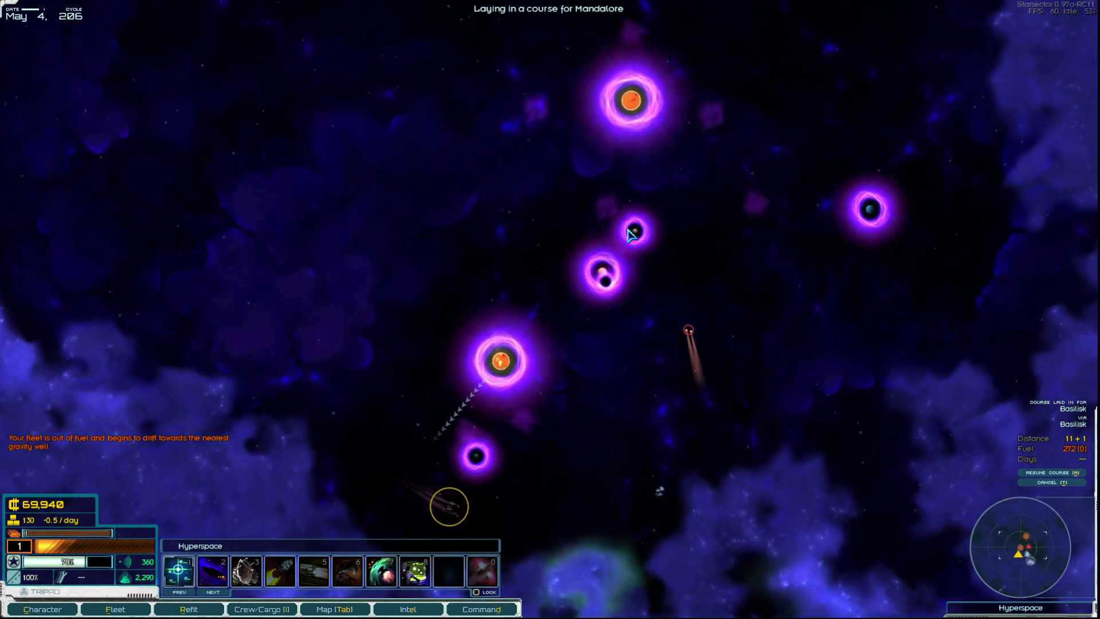
- Fast-forward travel and review Concord Dawn's planet details on the system map
{"action": "key", "text": "shift"}
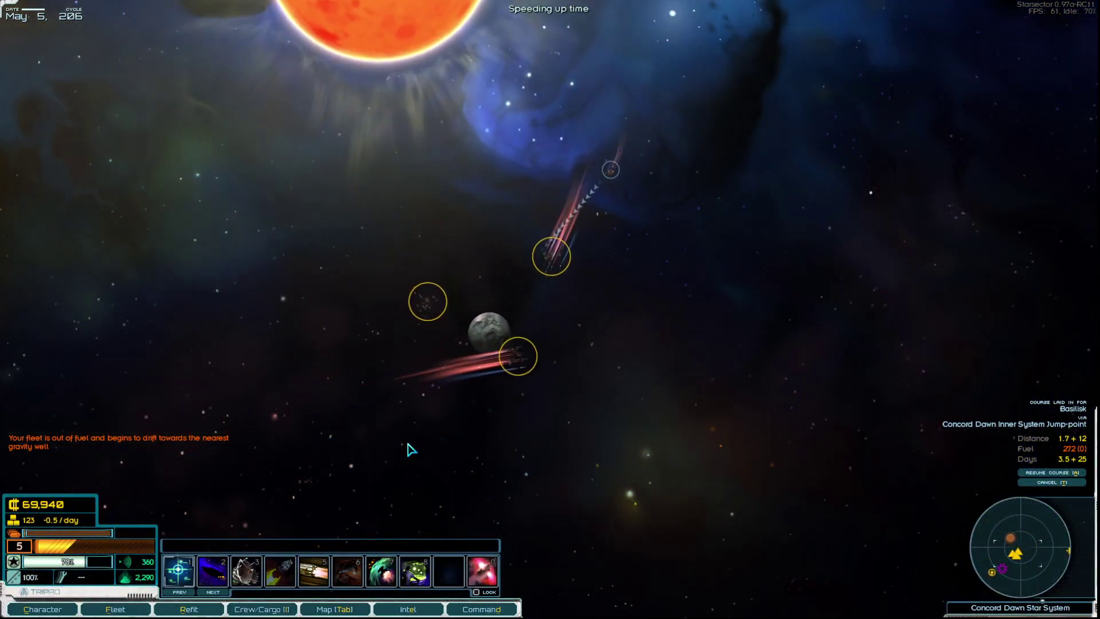
{"action": "key", "text": "Tab"}
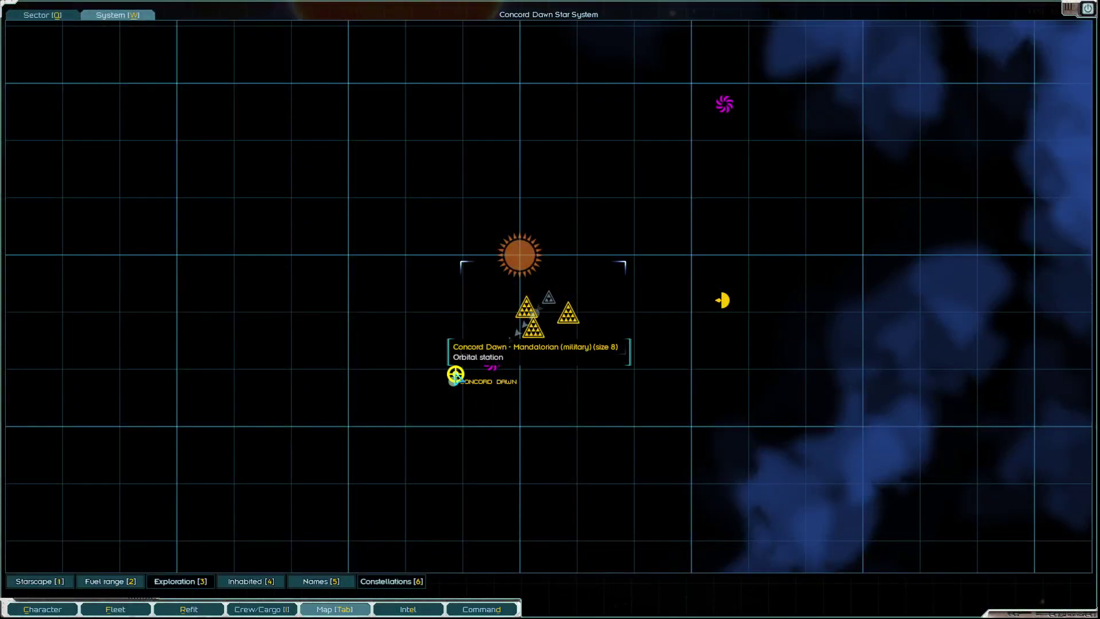
{"action": "left_click", "coordinate": [455, 376]}
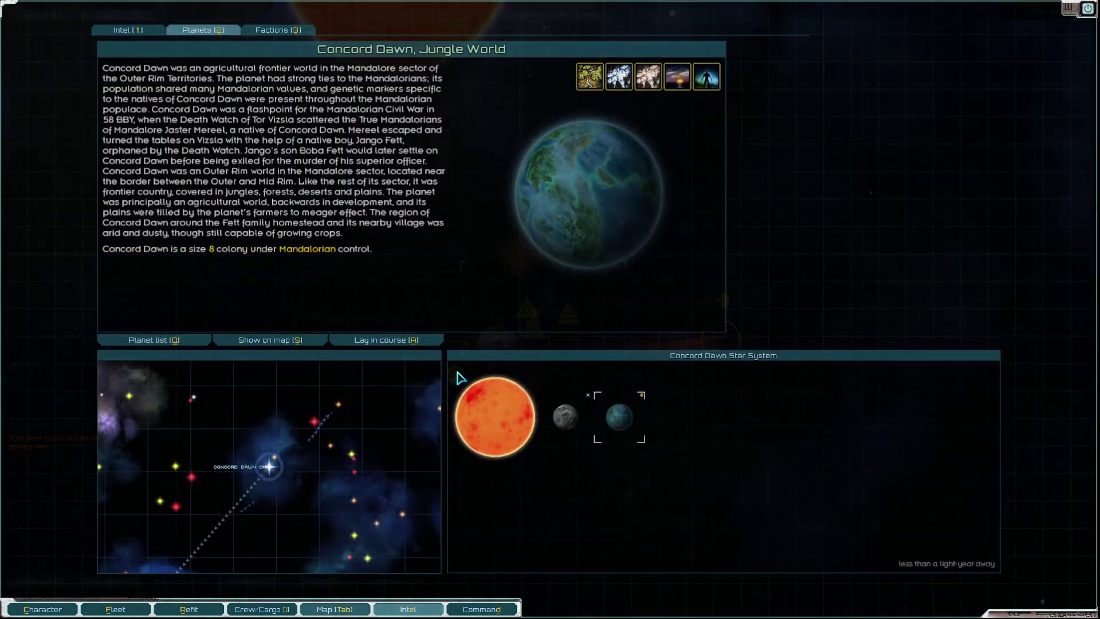
{"action": "key", "text": "Escape"}
- Lay in a course to Concord Dawn Station and recenter on the fleet
{"action": "key", "text": "Tab"}
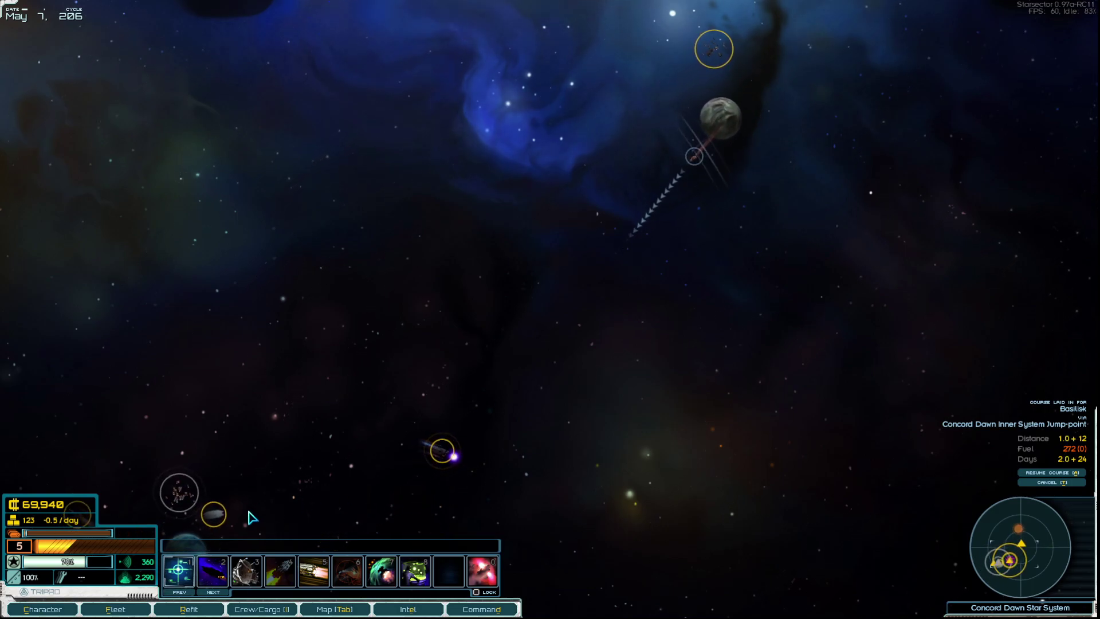
{"action": "left_click", "coordinate": [214, 515]}
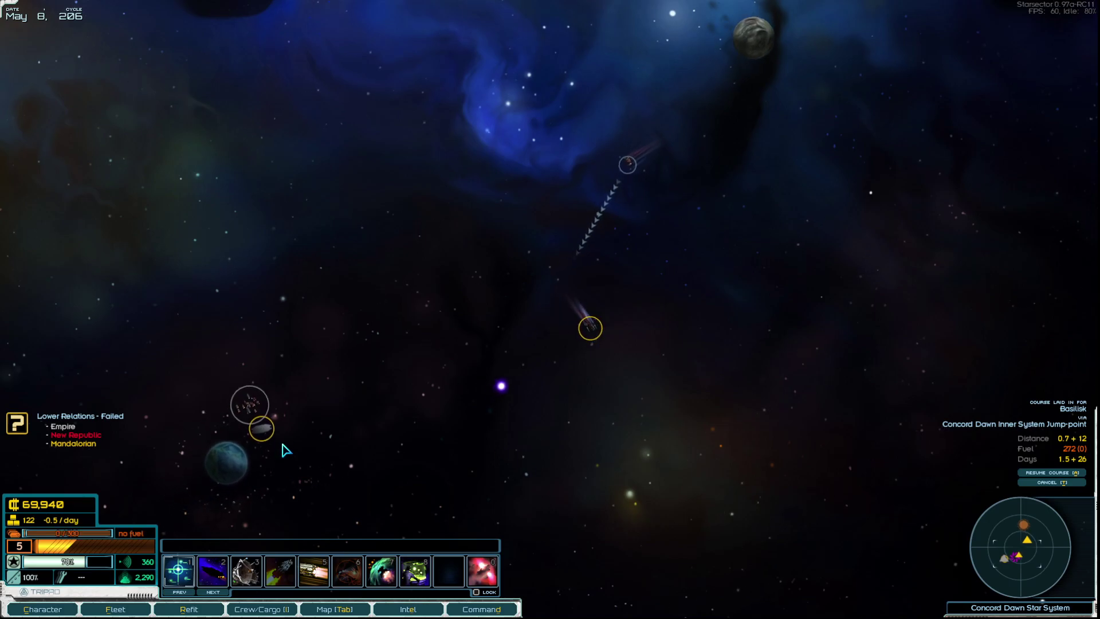
{"action": "key", "text": "Tab"}
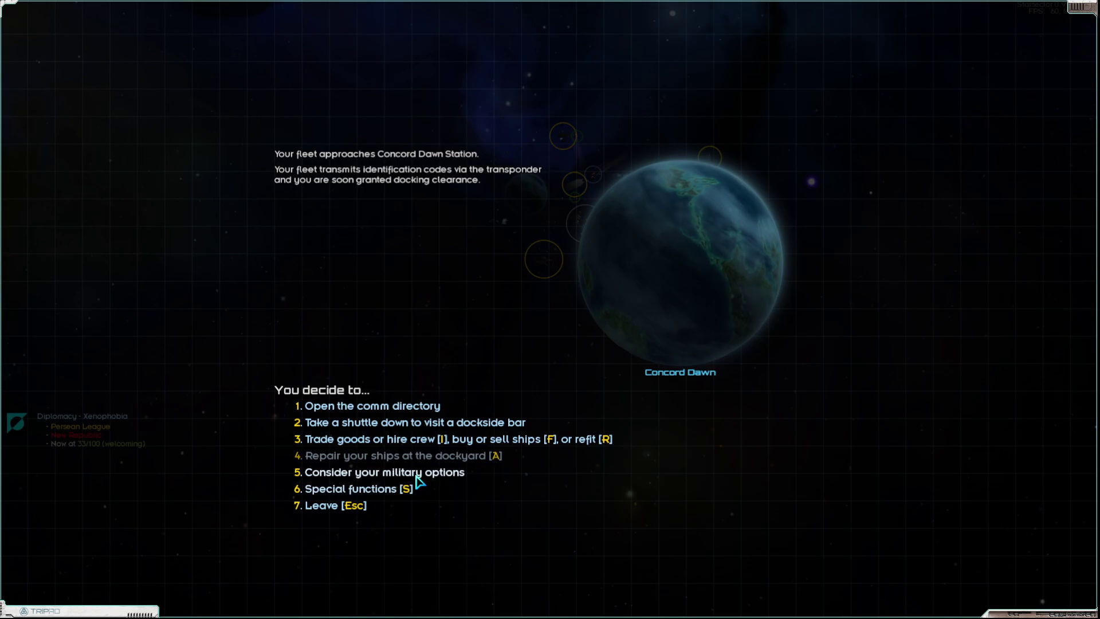
- Buy 300 fuel at Concord Dawn's market, then return to the fleet sell list
{"action": "key", "text": "f"}
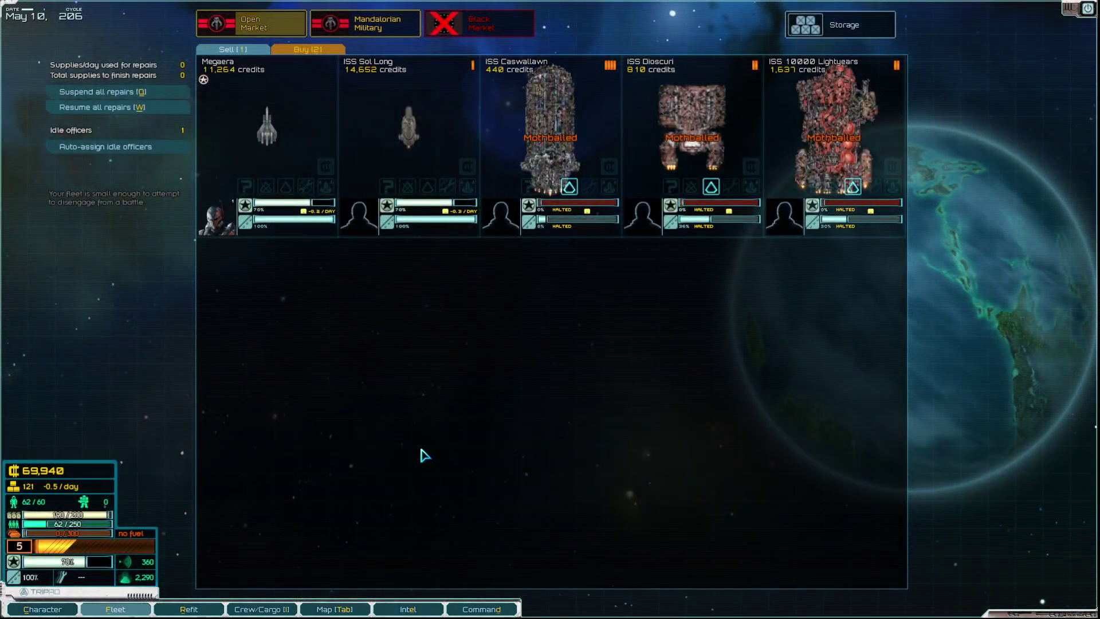
{"action": "key", "text": "bracketright"}
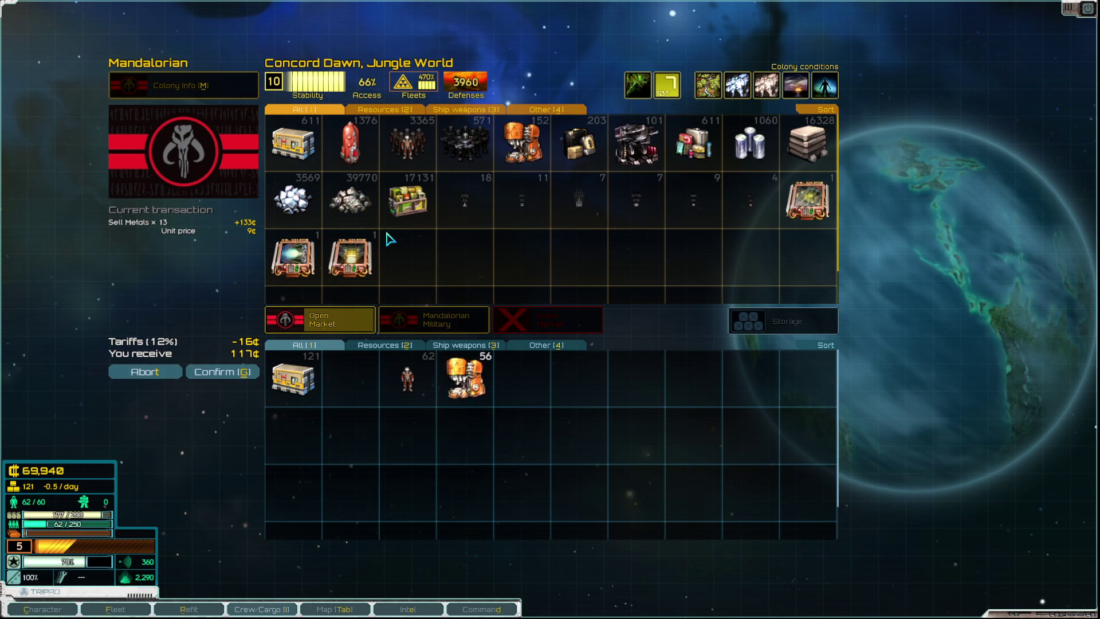
{"action": "left_click", "coordinate": [358, 151], "text": "ctrl"}
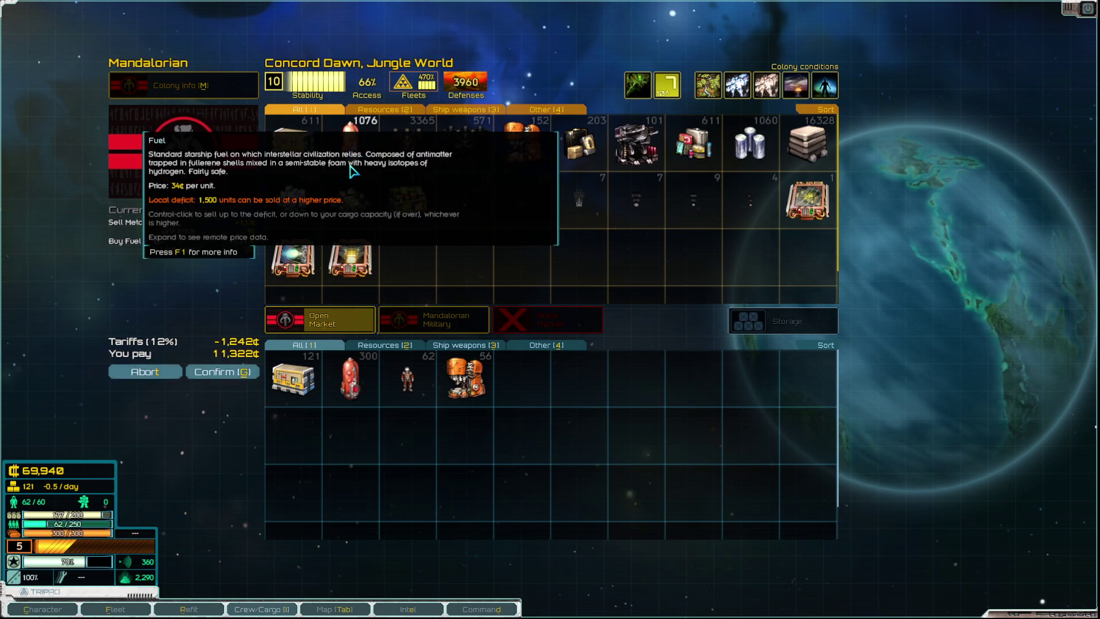
{"action": "left_click", "coordinate": [222, 371]}
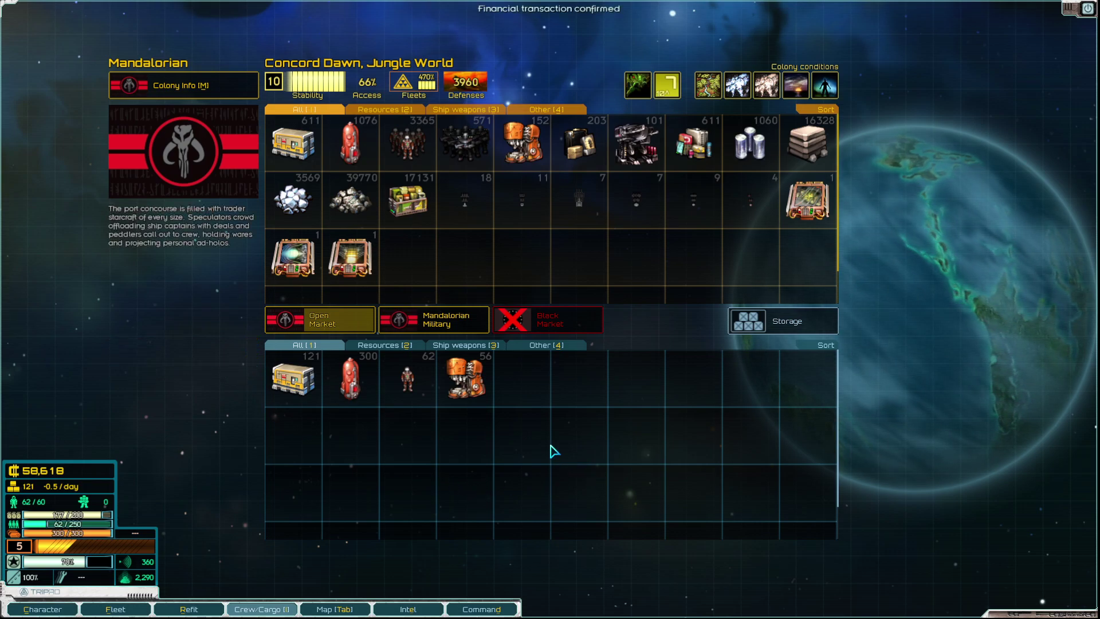
{"action": "key", "text": "f"}
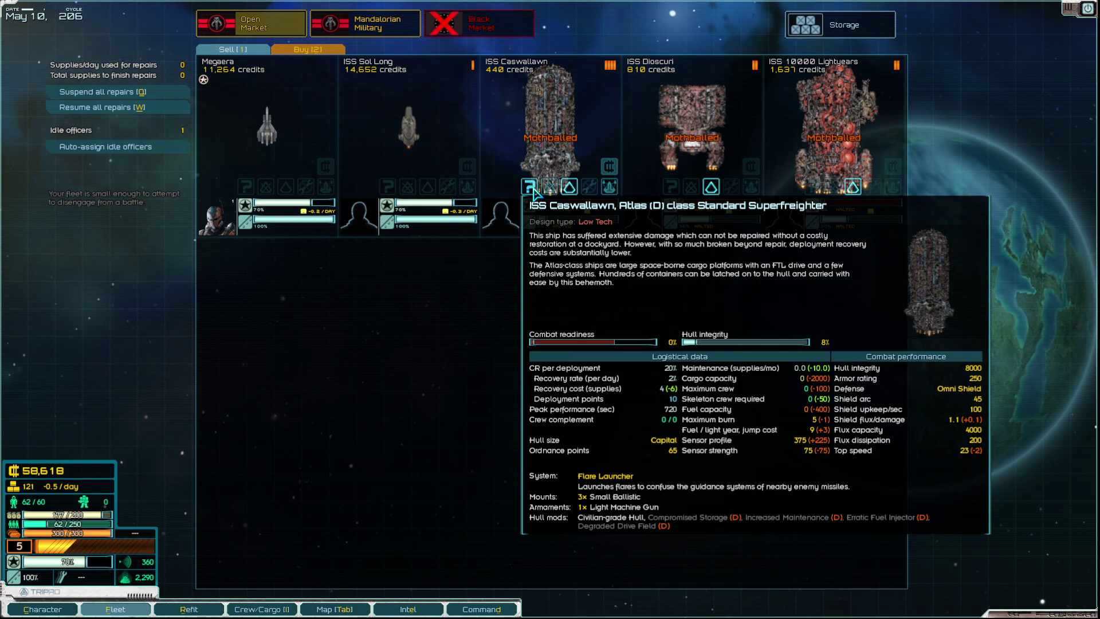
{"action": "mouse_move", "coordinate": [751, 166]}
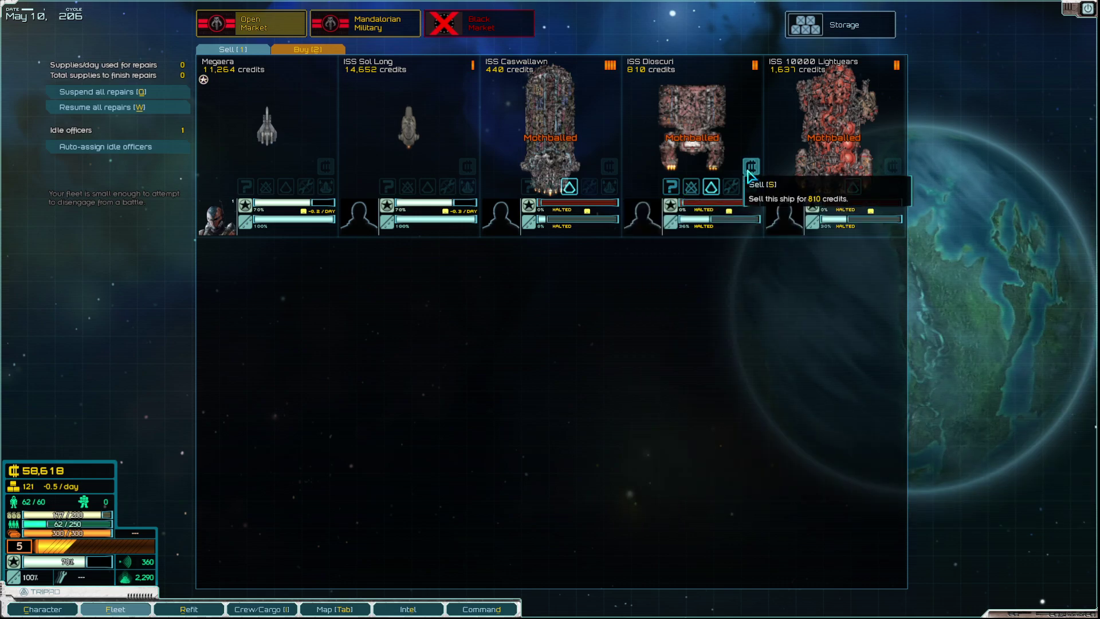
- Sell the Dioscuri, Atlas and Prometheus hulks, browse ships for sale, and leave
{"action": "left_click", "coordinate": [750, 167]}
{"action": "left_click", "coordinate": [647, 368]}
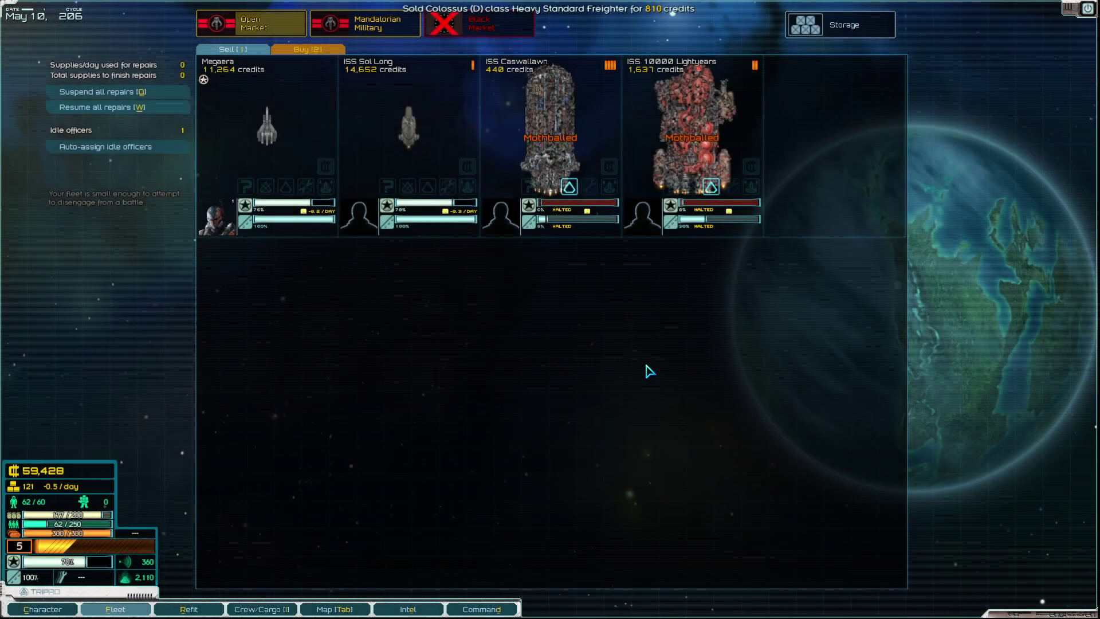
{"action": "left_click", "coordinate": [610, 168]}
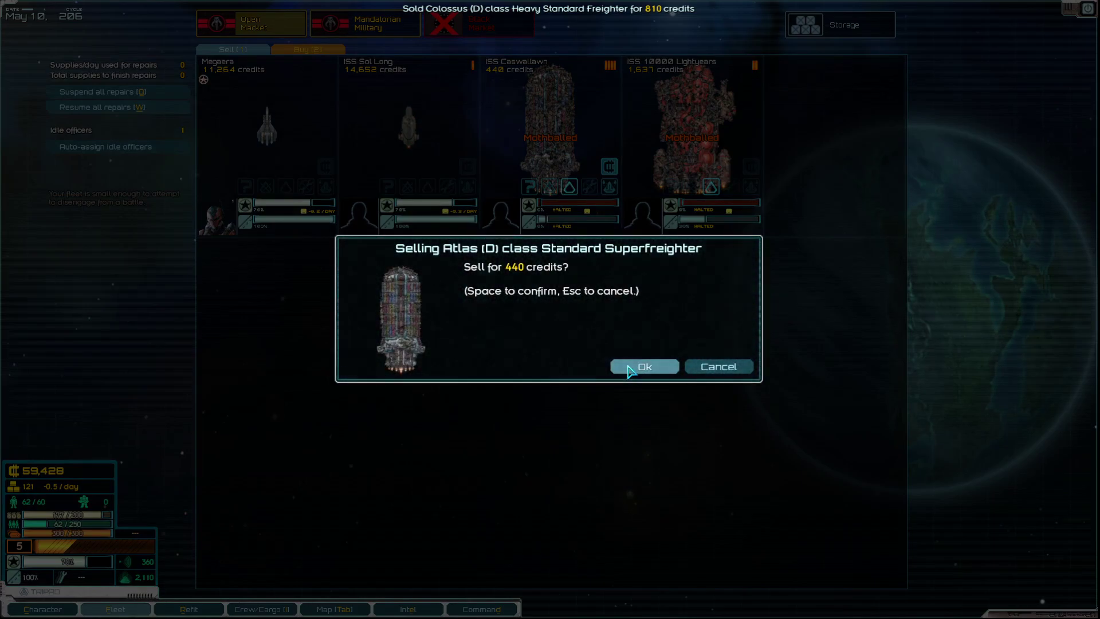
{"action": "left_click", "coordinate": [641, 367]}
{"action": "left_click", "coordinate": [610, 168]}
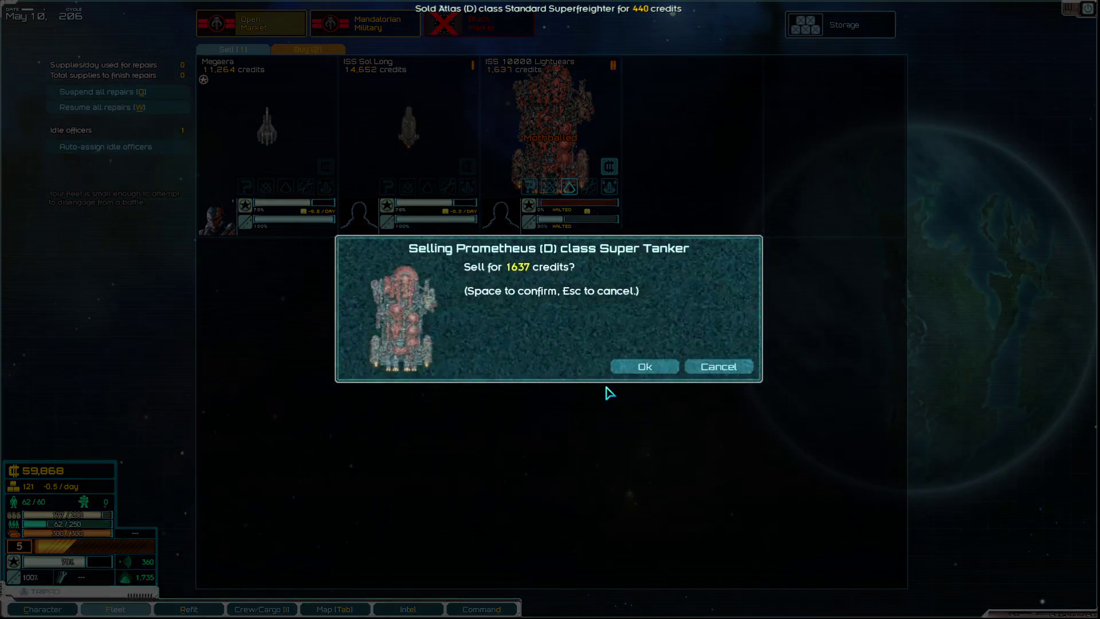
{"action": "left_click", "coordinate": [638, 372]}
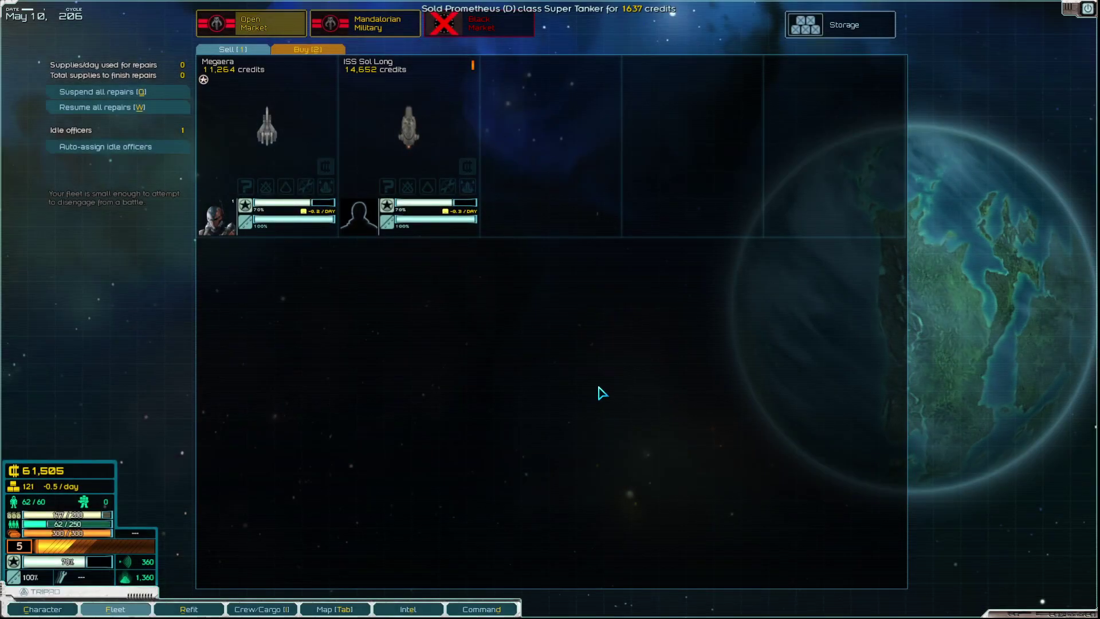
{"action": "left_click", "coordinate": [317, 49]}
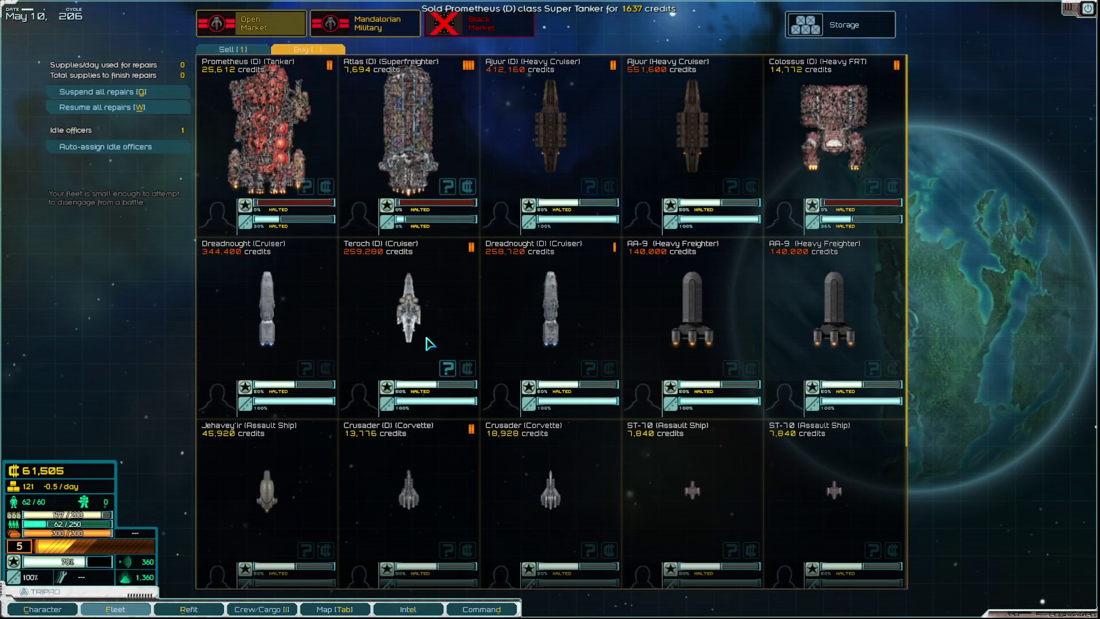
{"action": "scroll", "coordinate": [423, 357], "scroll_direction": "down", "scroll_amount": 4}
{"action": "scroll", "coordinate": [423, 356], "scroll_direction": "down", "scroll_amount": 2}
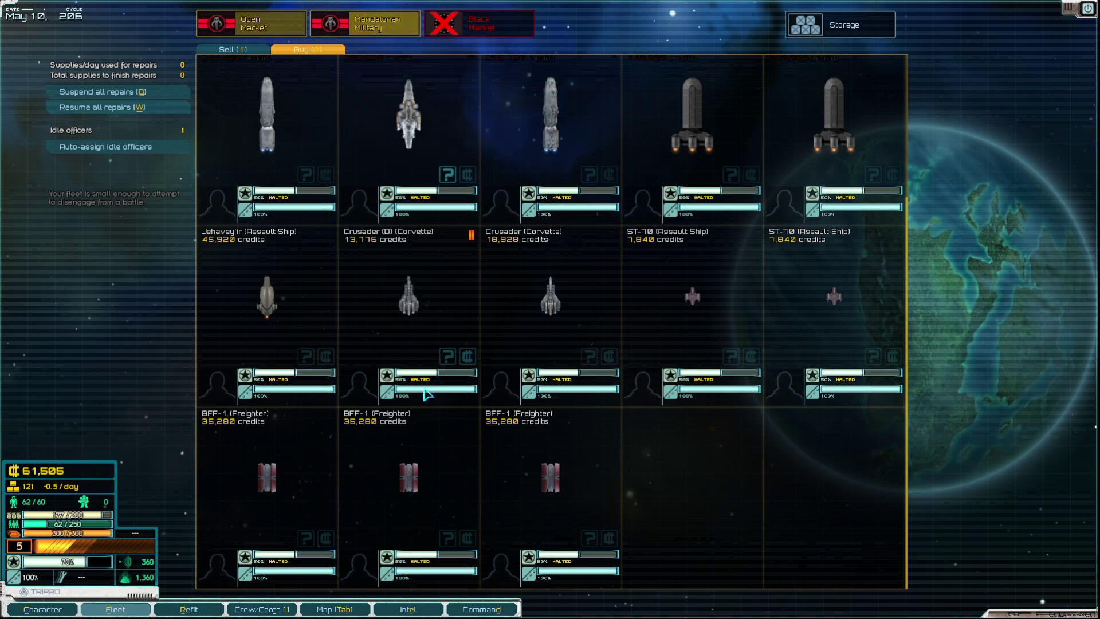
{"action": "key", "text": "Escape"}
- Glance at Concord Dawn's trade goods market, then depart the station
{"action": "key", "text": "i"}
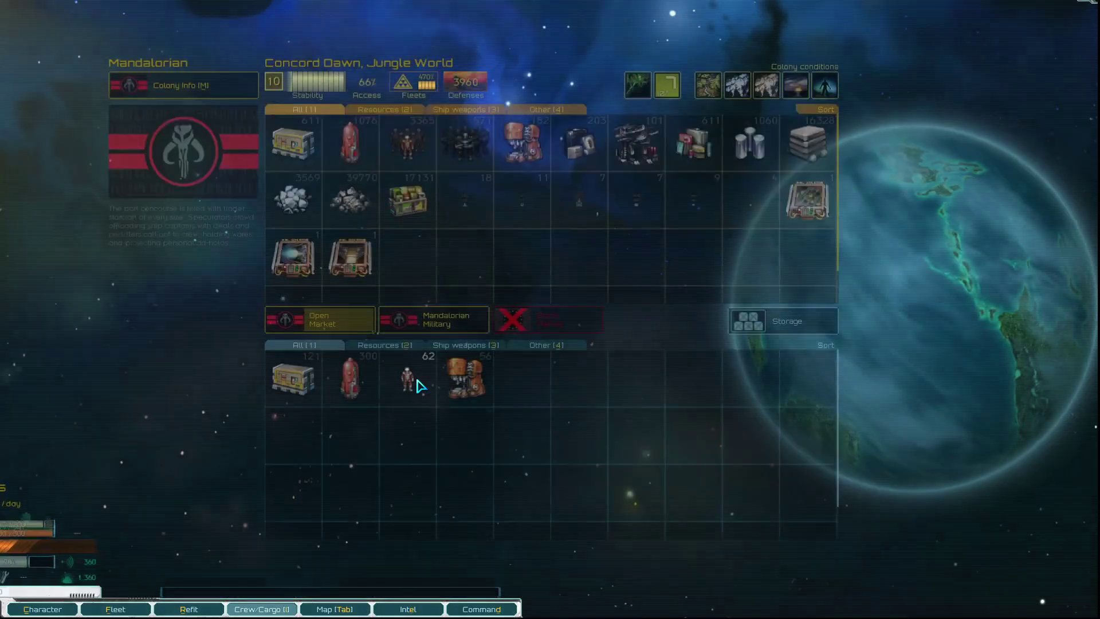
{"action": "key", "text": "Escape"}
{"action": "key", "text": "Escape"}
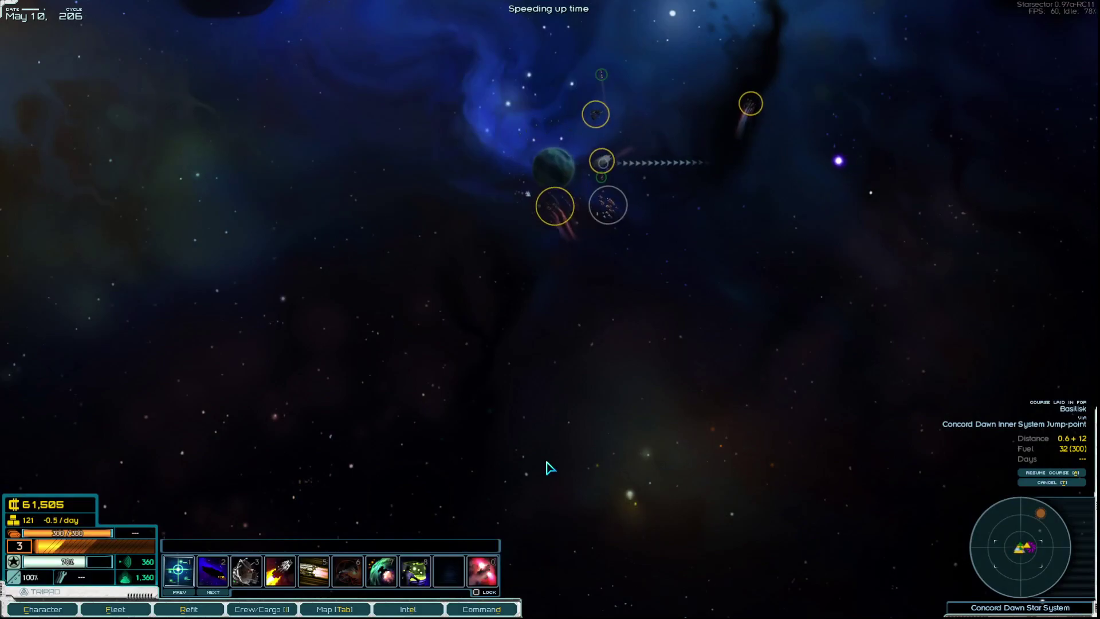
{"action": "key", "text": "Tab"}
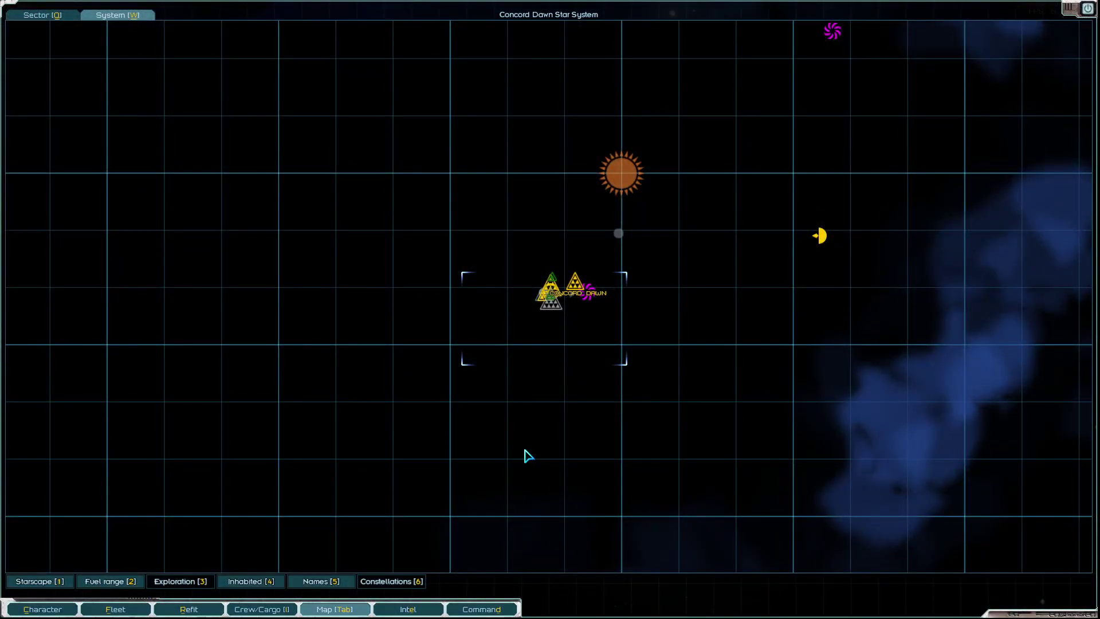
- Plot a sector course to Basilisk, jump into hyperspace, and speed up time
{"action": "key", "text": "q"}
{"action": "key", "text": "Tab"}
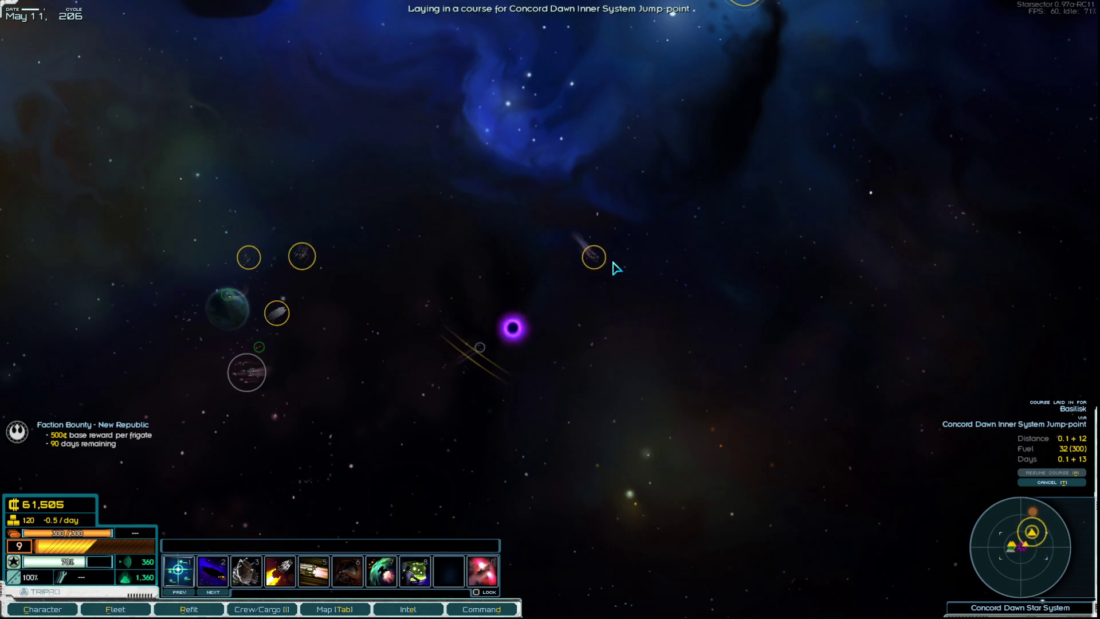
{"action": "key", "text": "1"}
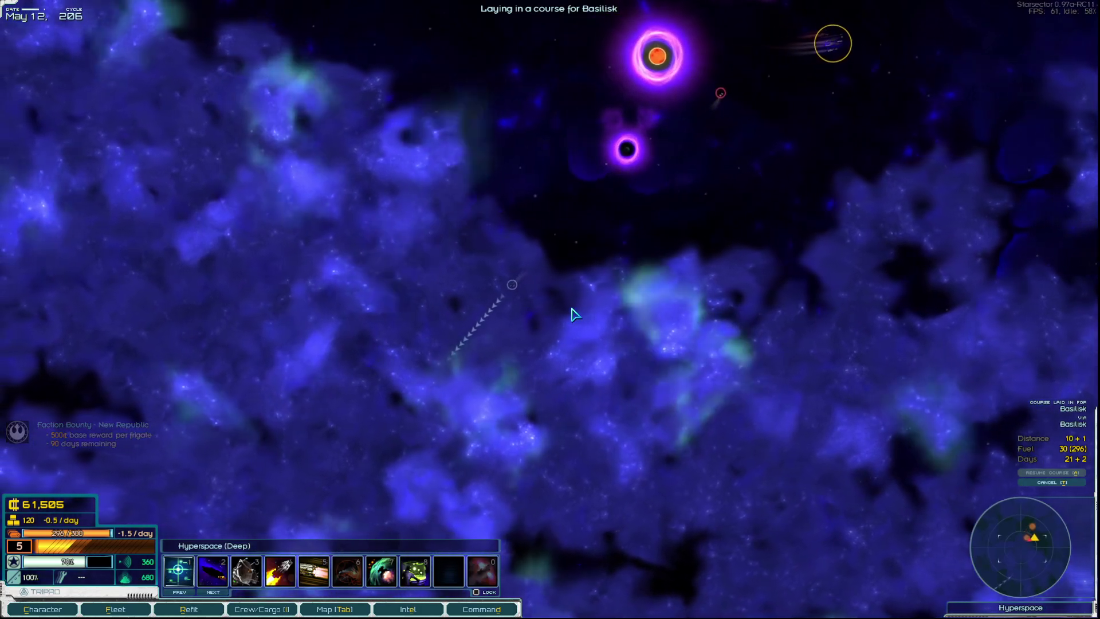
{"action": "key", "text": "shift"}
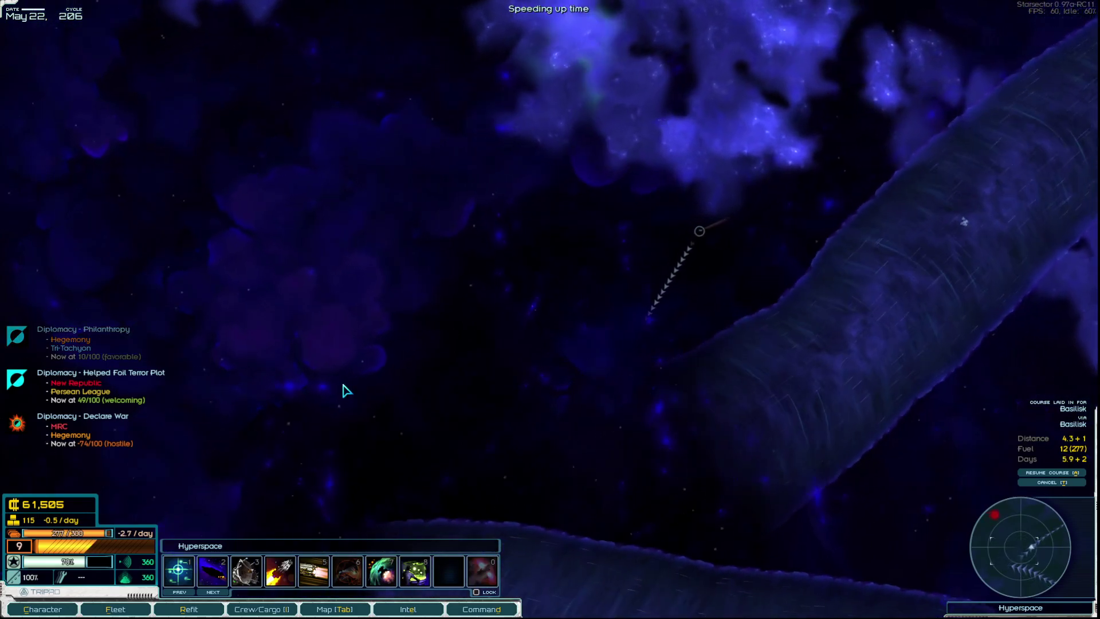
{"action": "key", "text": "e"}
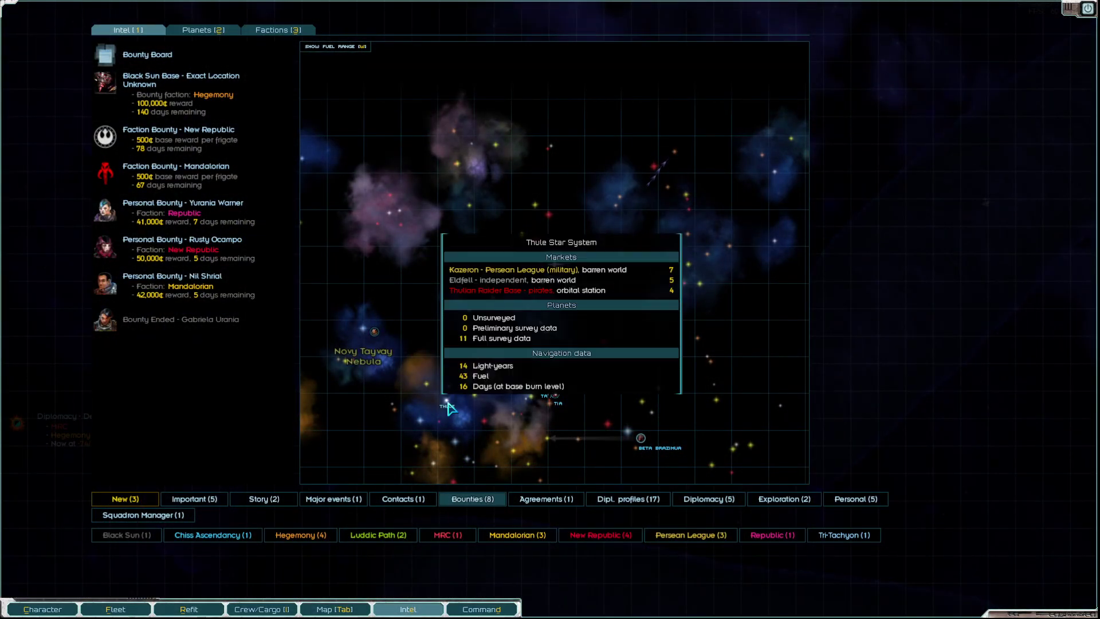
{"action": "left_click", "coordinate": [279, 30]}
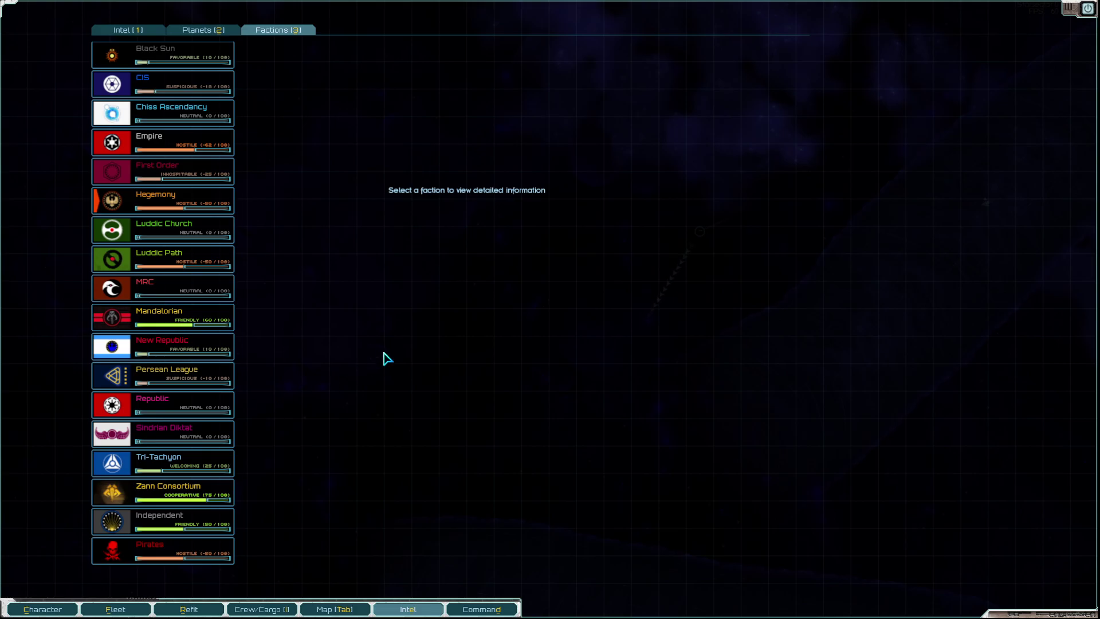
{"action": "key", "text": "Escape"}
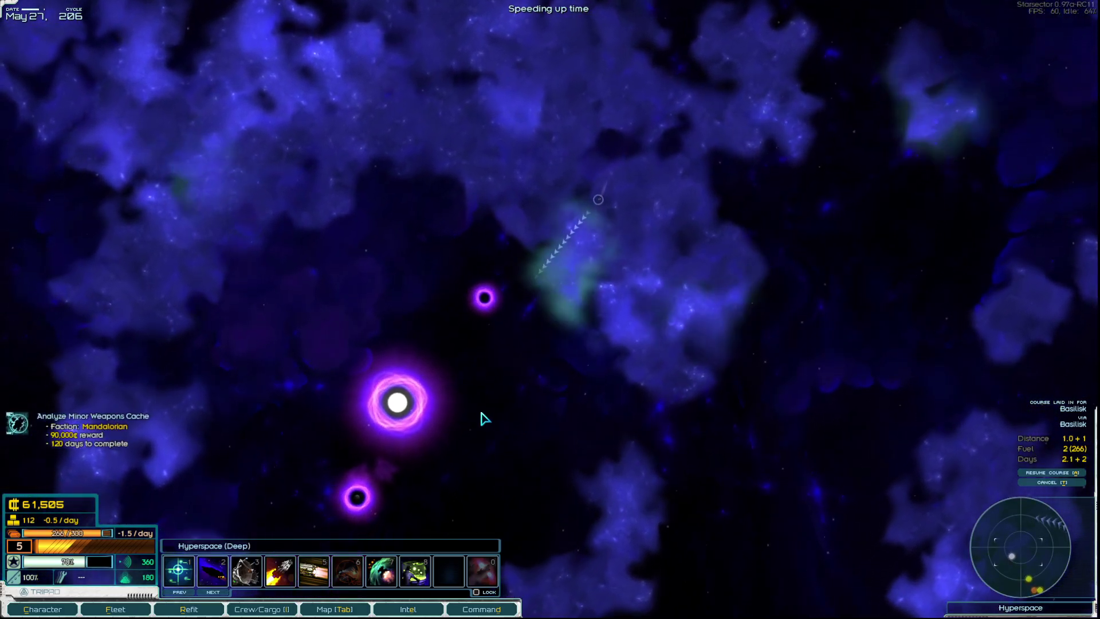
- Read the Analyze Minor Weapons Cache mission, then resume fast travel
{"action": "key", "text": "space"}
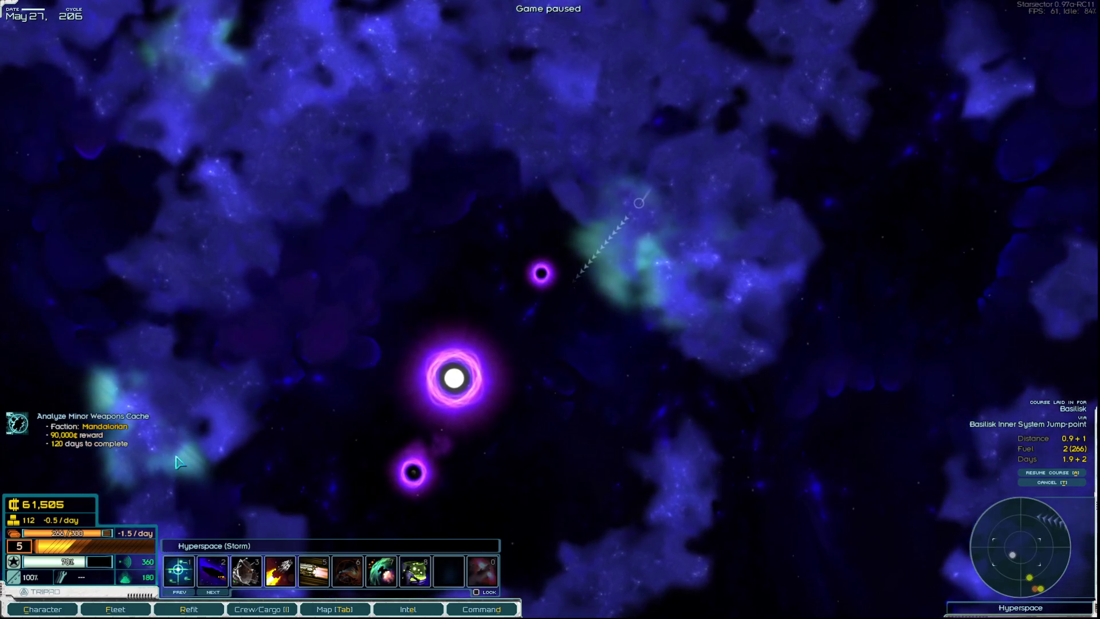
{"action": "left_click", "coordinate": [24, 425]}
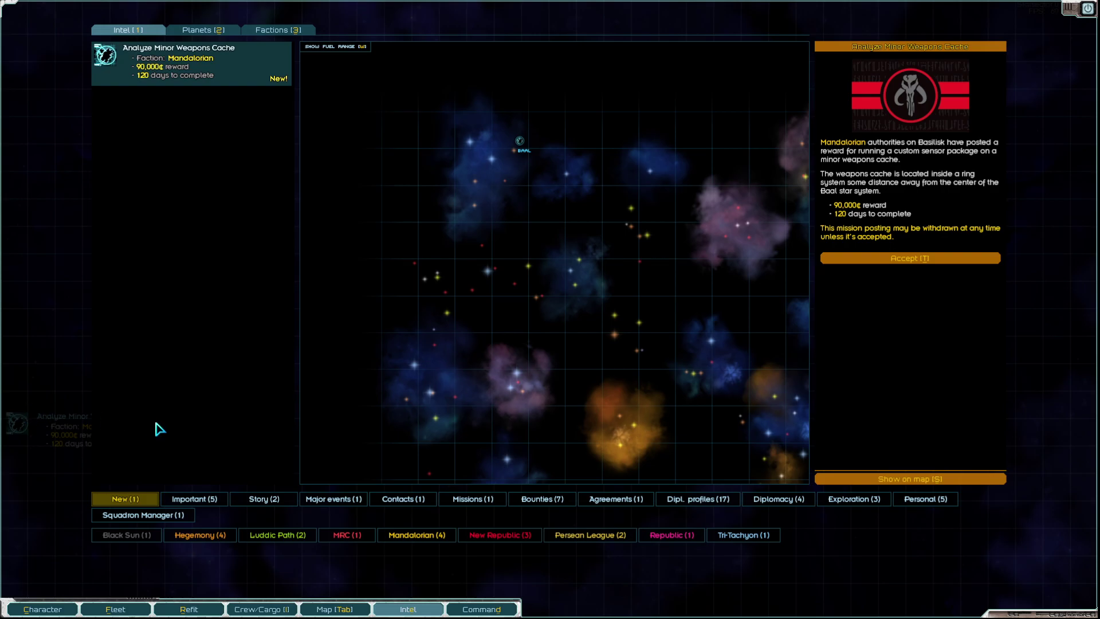
{"action": "key", "text": "Escape"}
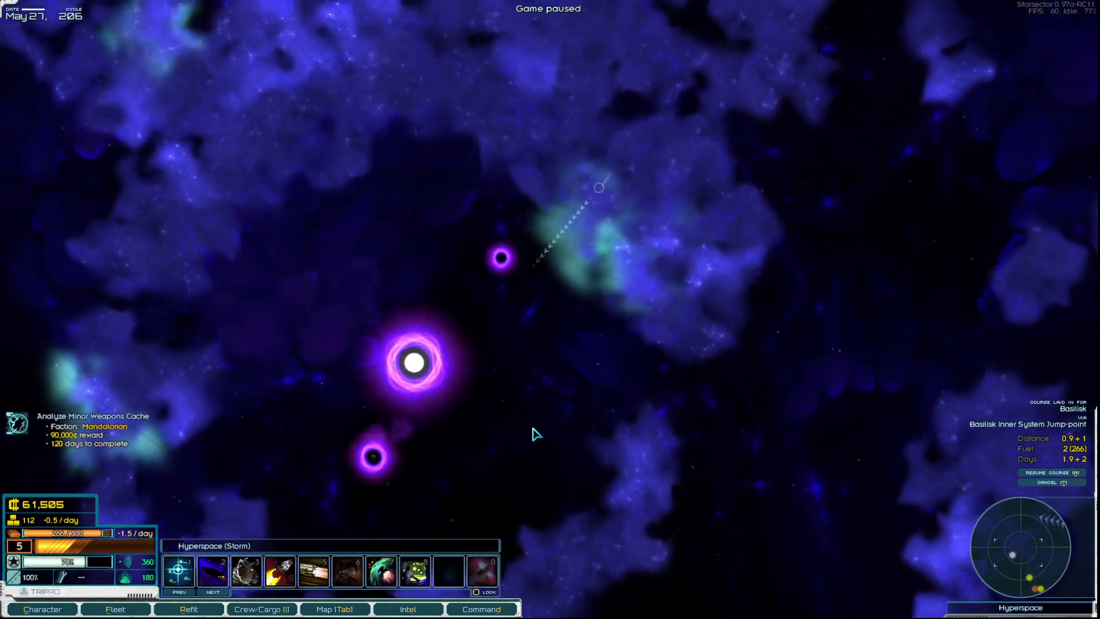
{"action": "key", "text": "space"}
{"action": "key", "text": "shift"}
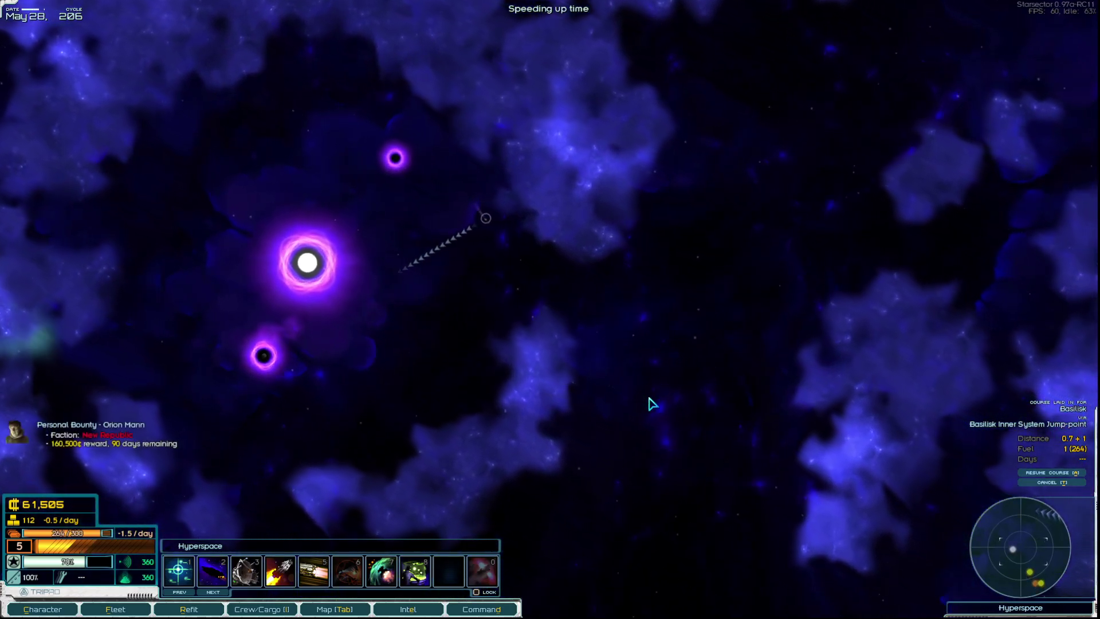
- Read the Orion Mann bounty details, then resume fast travel
{"action": "key", "text": "space"}
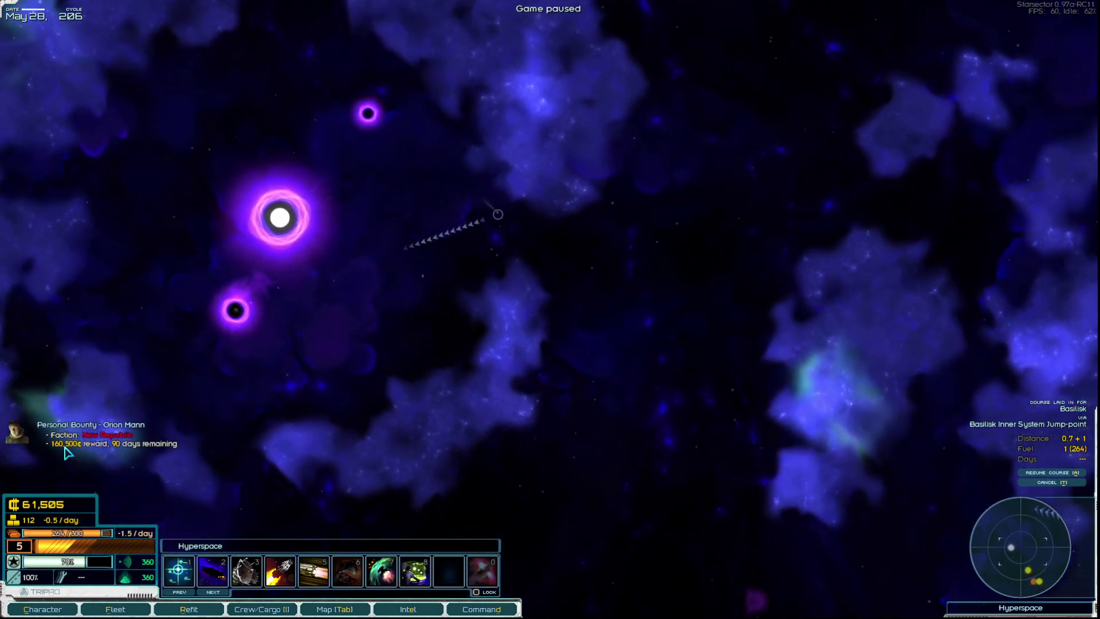
{"action": "left_click", "coordinate": [53, 442]}
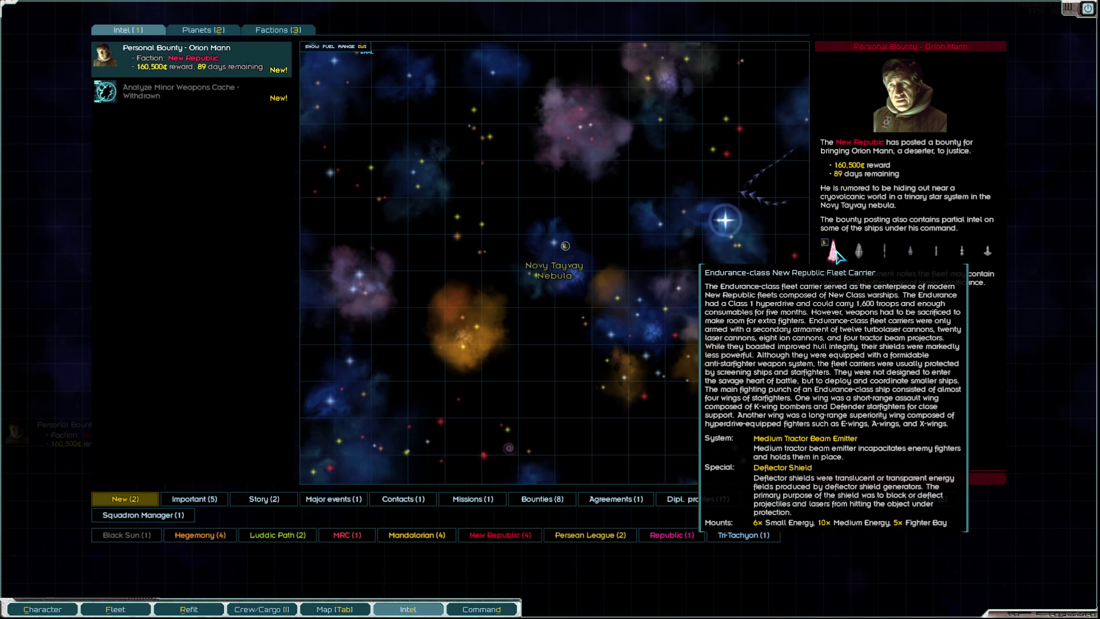
{"action": "key", "text": "Escape"}
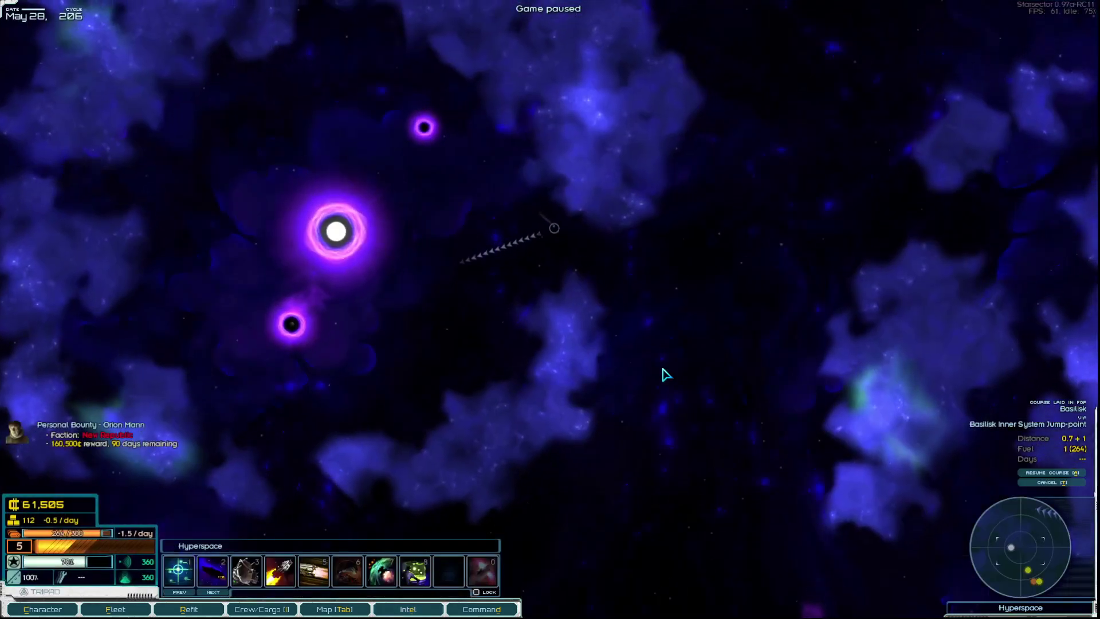
{"action": "key", "text": "shift"}
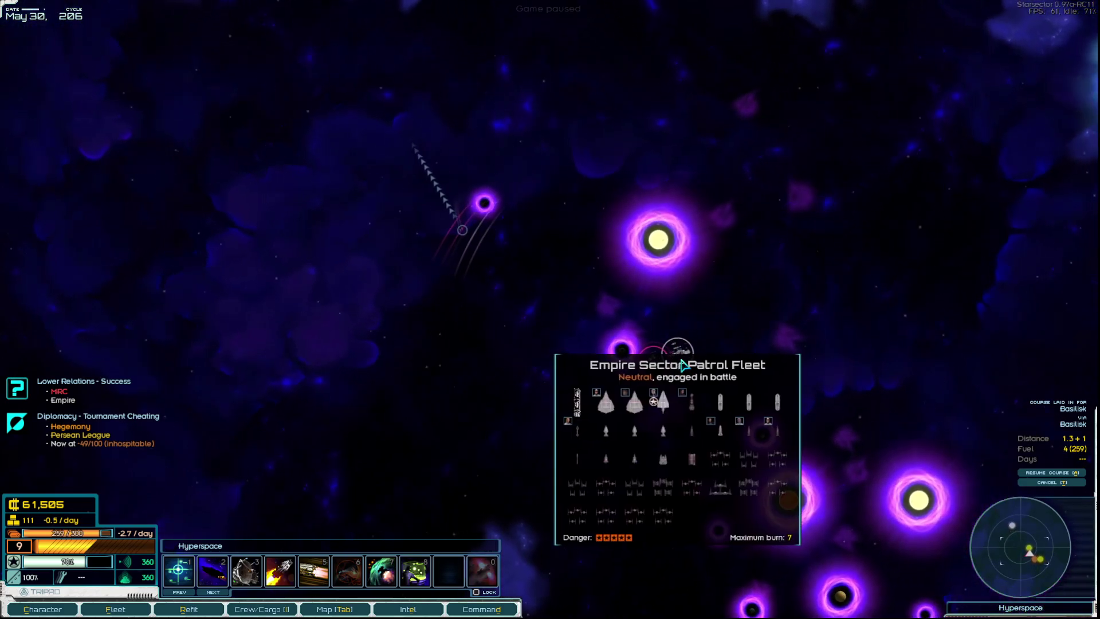
- Pause near the Empire patrol, then read the Analyze Mining Station and Derelict Ship missions
{"action": "key", "text": "space"}
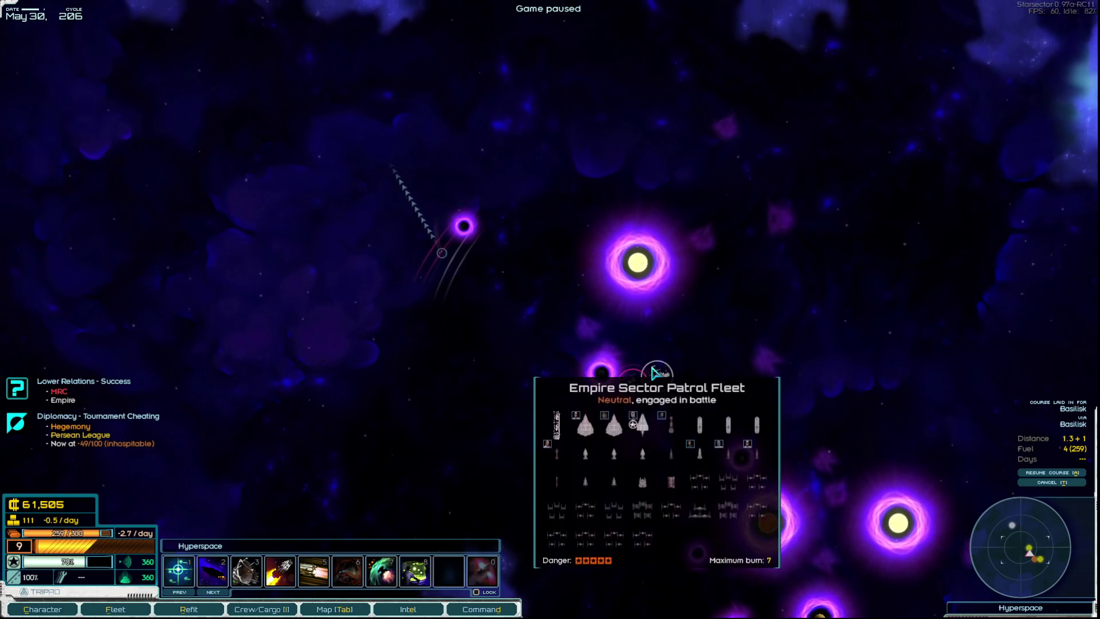
{"action": "key", "text": "space"}
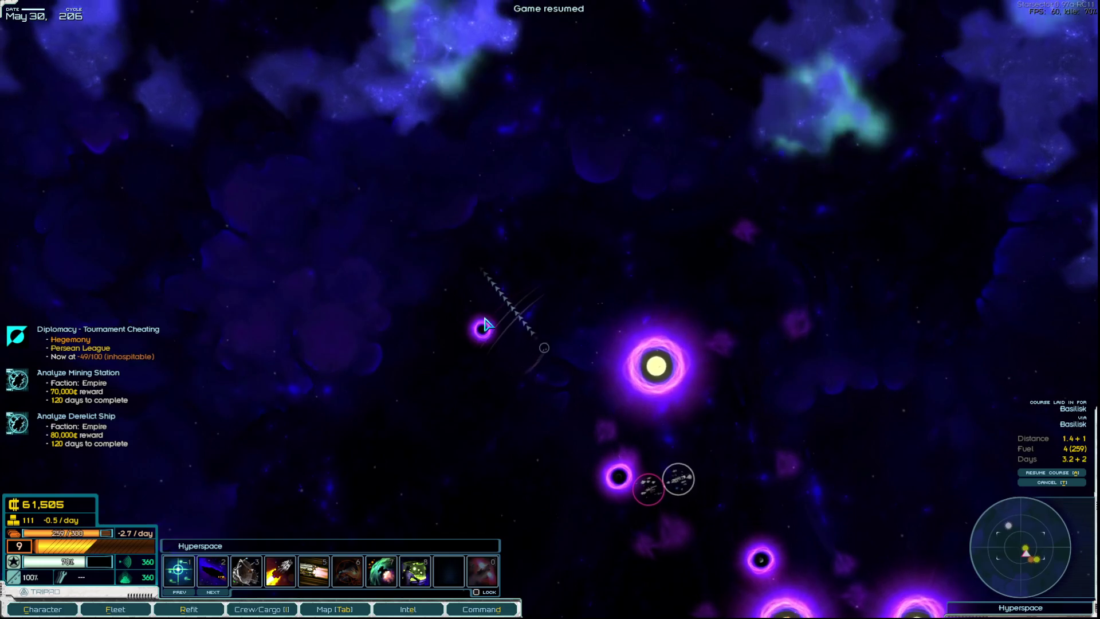
{"action": "left_click", "coordinate": [26, 383]}
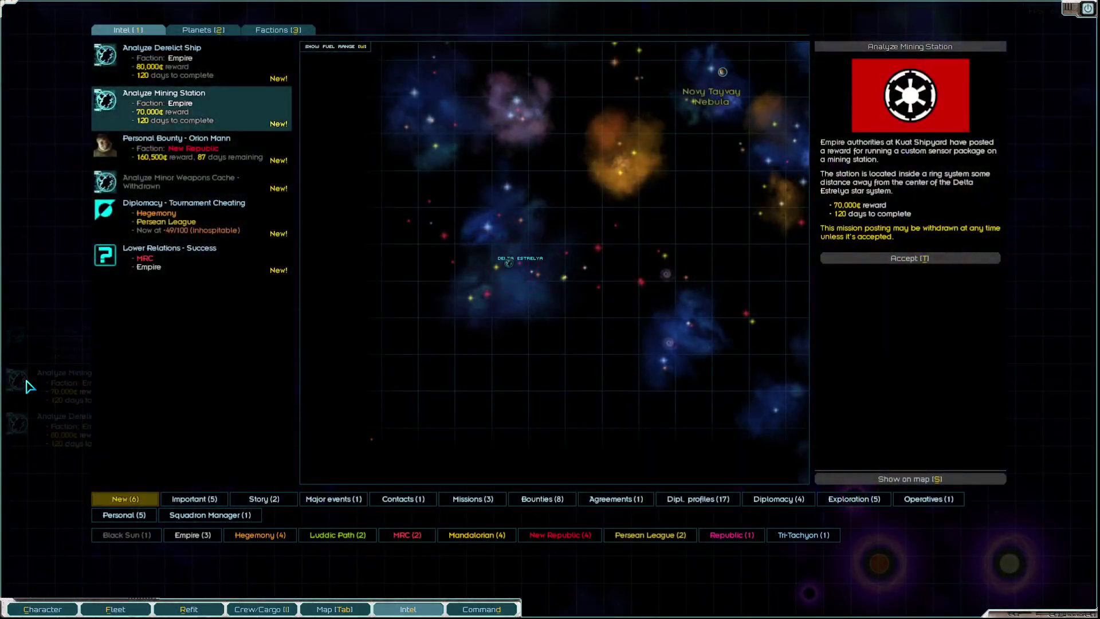
{"action": "left_click", "coordinate": [123, 188]}
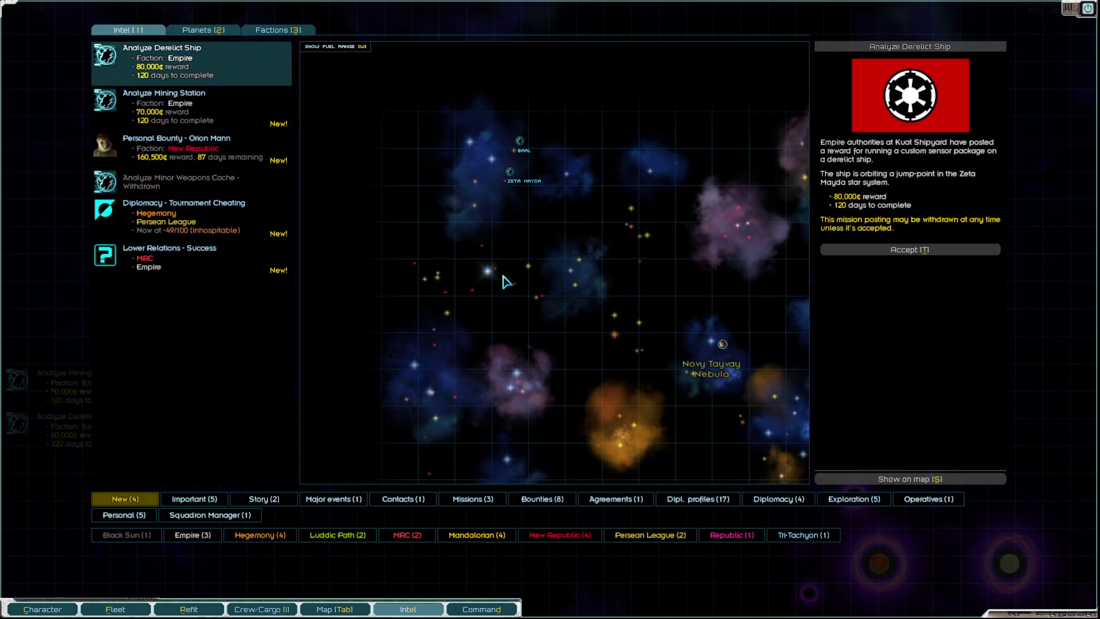
- Close intel and fly on, pausing beside the derelict Acclamator-class assault ship
{"action": "key", "text": "Escape"}
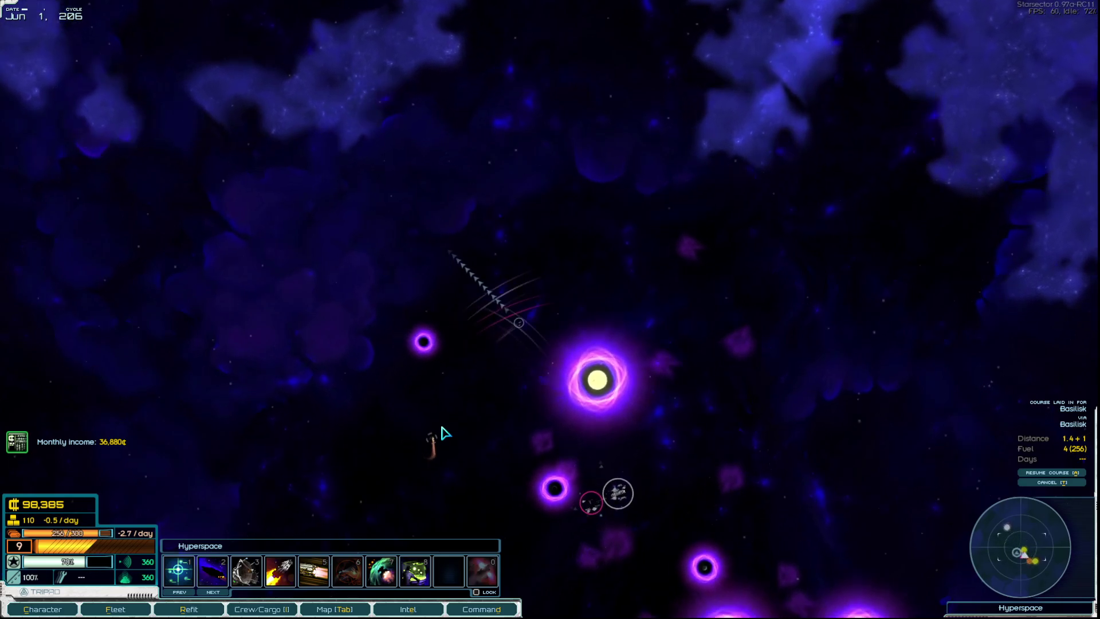
{"action": "key", "text": "space"}
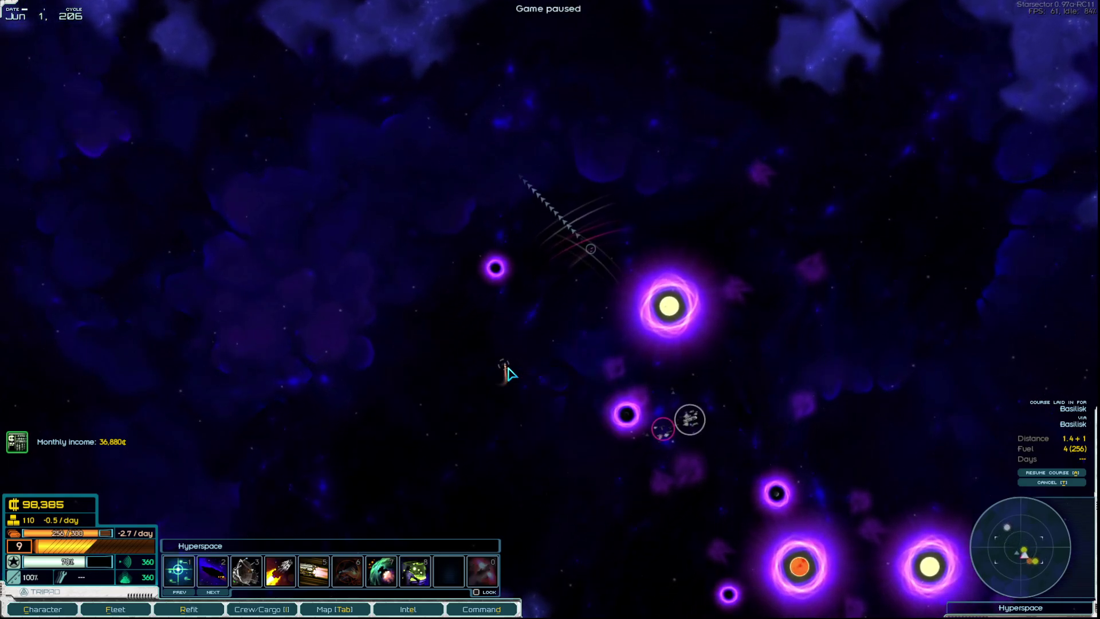
{"action": "key", "text": "space"}
{"action": "key", "text": "space"}
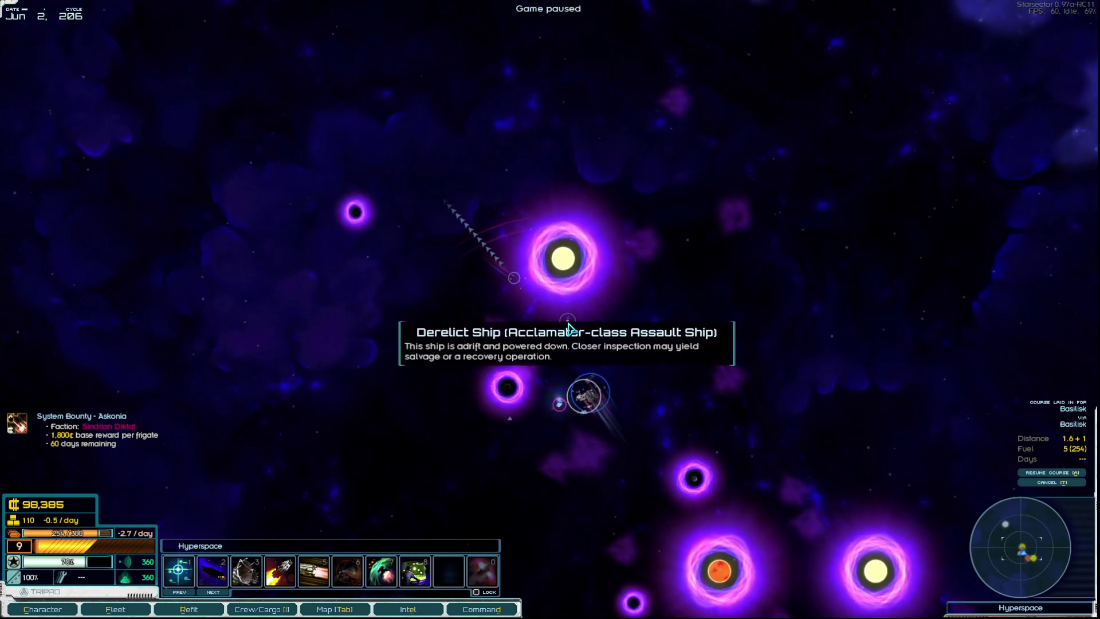
- Explore the derelict Acclamator and take all its salvage
{"action": "left_click", "coordinate": [576, 332]}
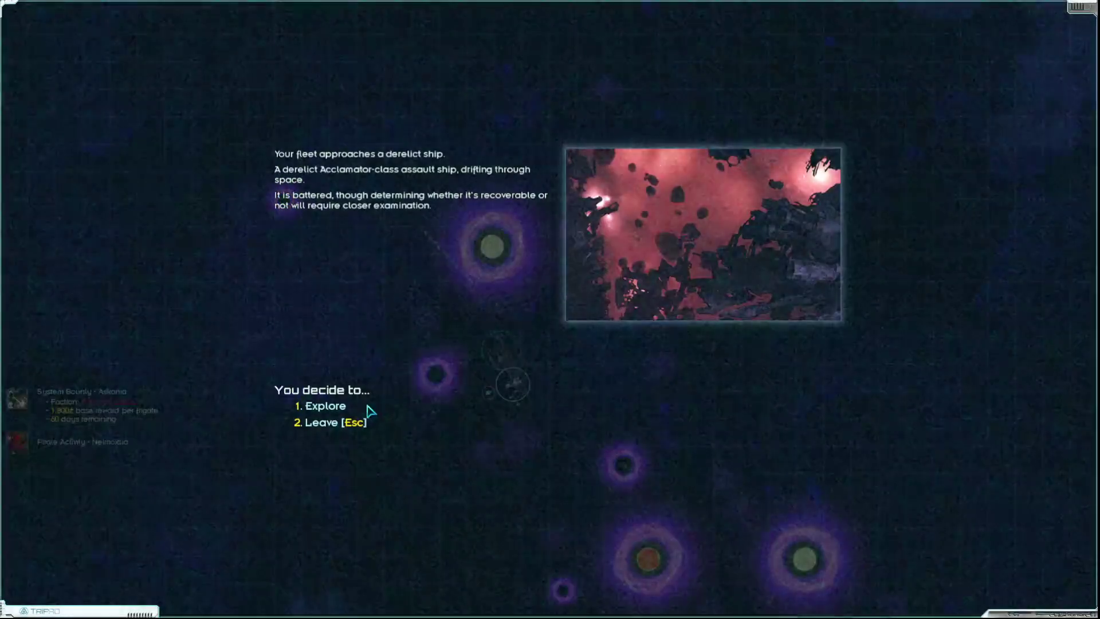
{"action": "left_click", "coordinate": [327, 405]}
{"action": "left_click", "coordinate": [318, 412]}
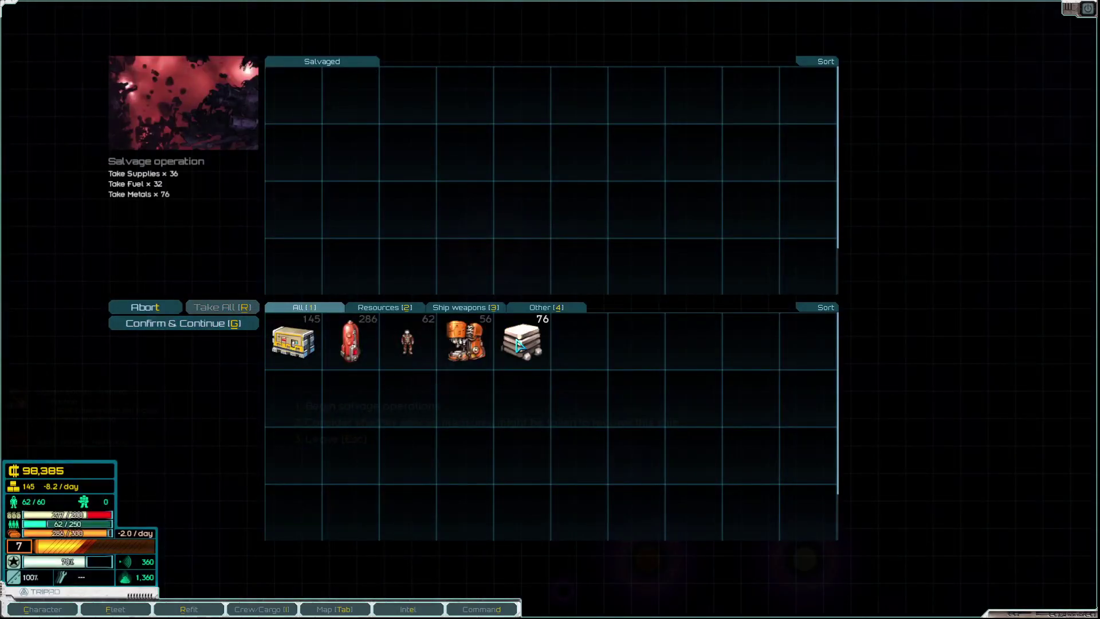
{"action": "left_click", "coordinate": [184, 323]}
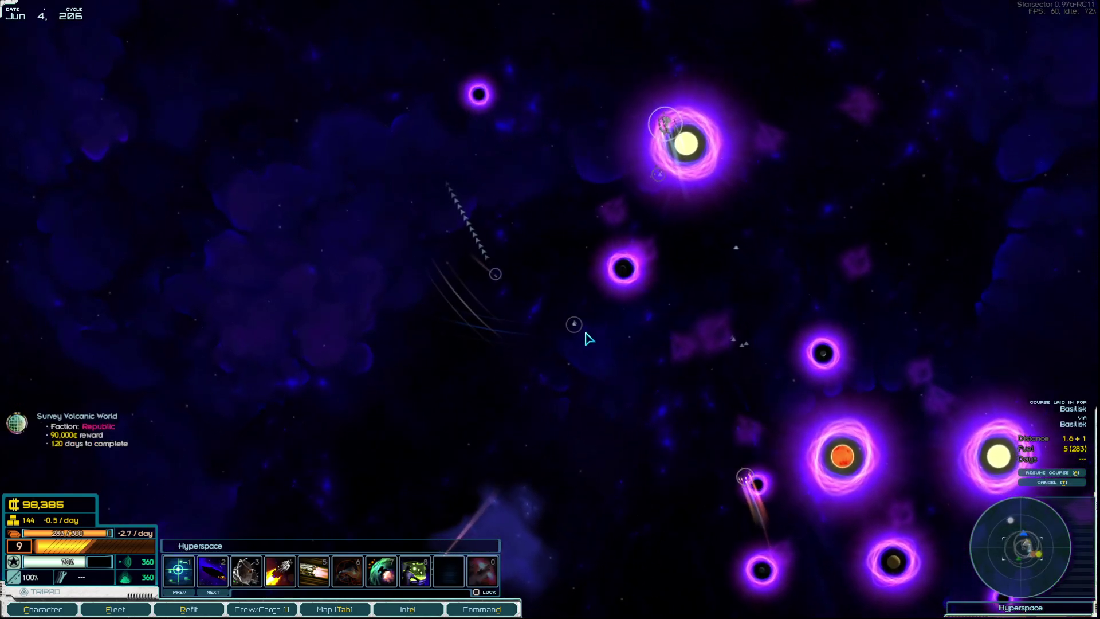
- Fly to the second derelict, salvage it, and confirm the cargo
{"action": "left_click", "coordinate": [574, 325]}
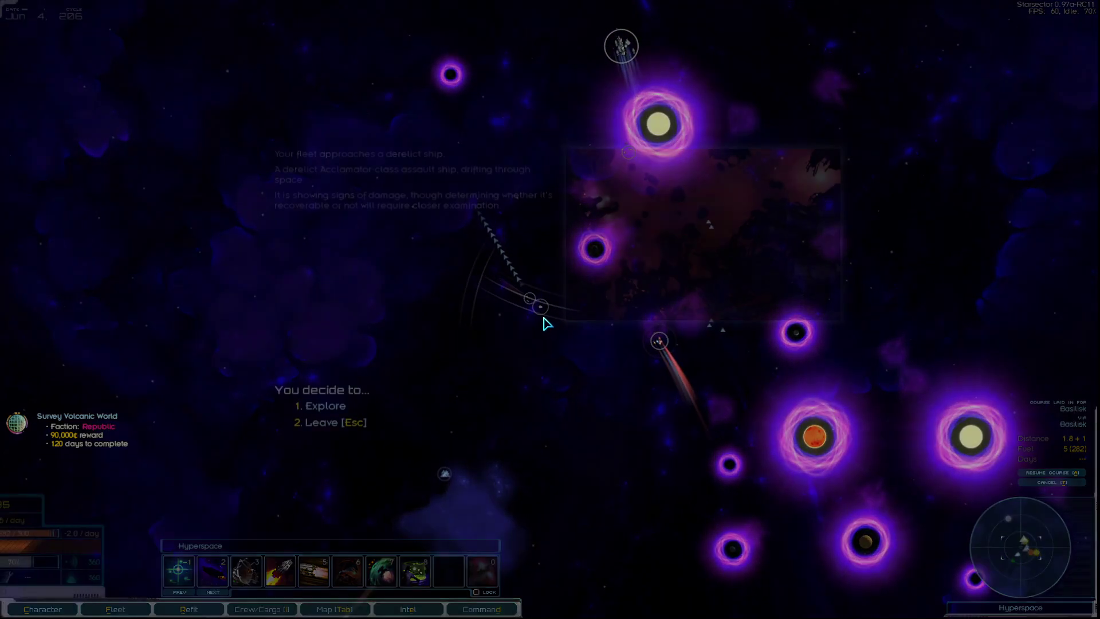
{"action": "key", "text": "1"}
{"action": "key", "text": "1"}
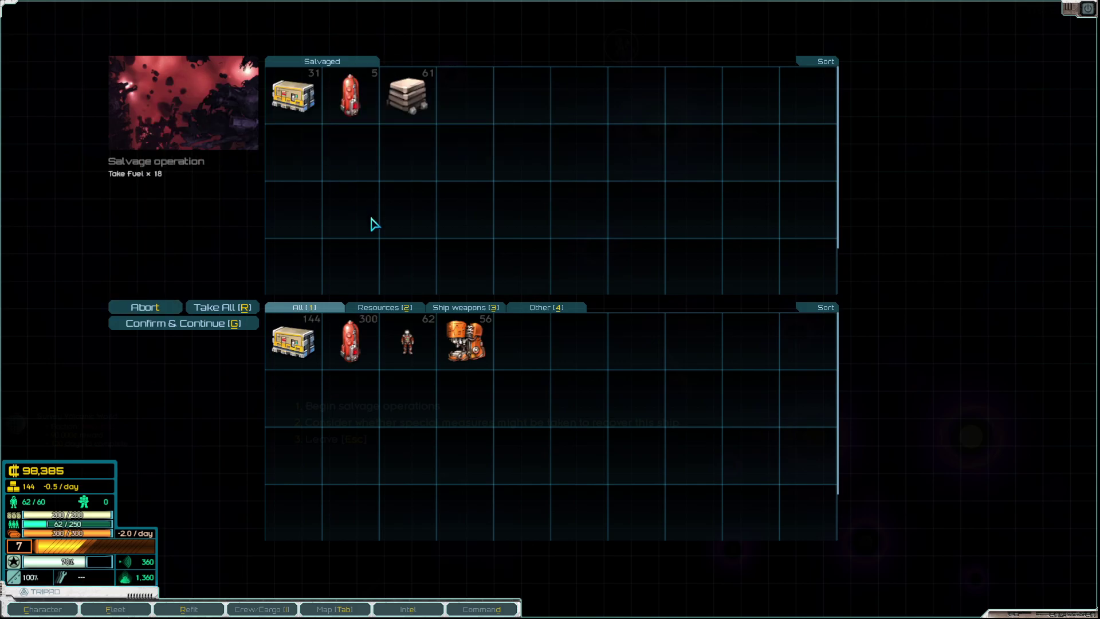
{"action": "left_click", "coordinate": [227, 329]}
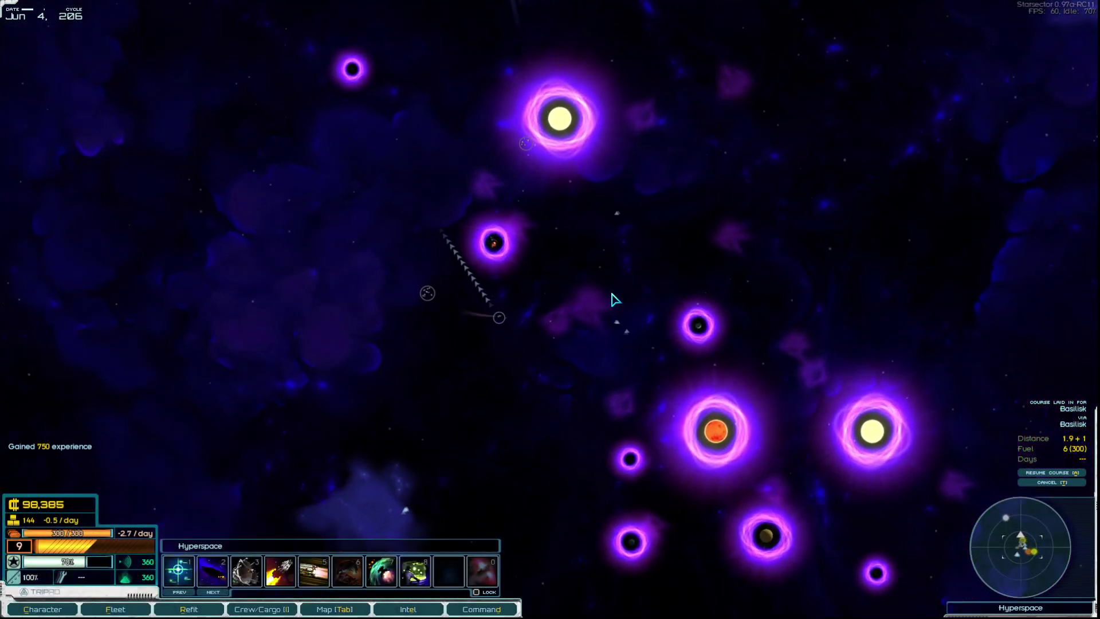
{"action": "scroll", "coordinate": [567, 327], "scroll_direction": "up", "scroll_amount": 3}
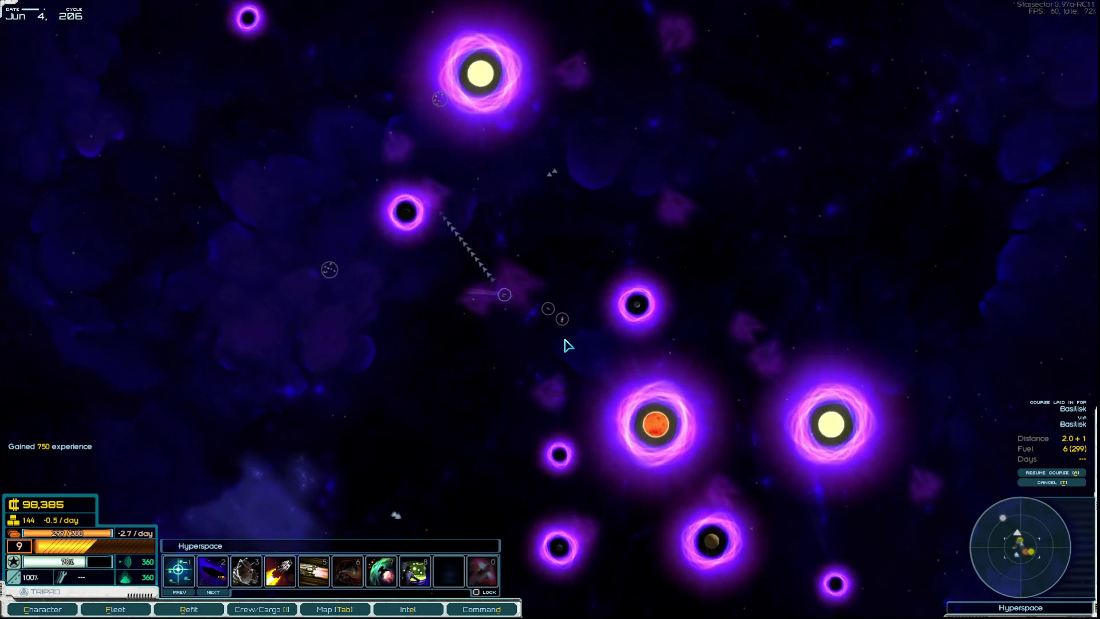
- Explore the derelict Eta-class shuttle, decline its recovery, and leave it
{"action": "key", "text": "space"}
{"action": "left_click", "coordinate": [525, 296]}
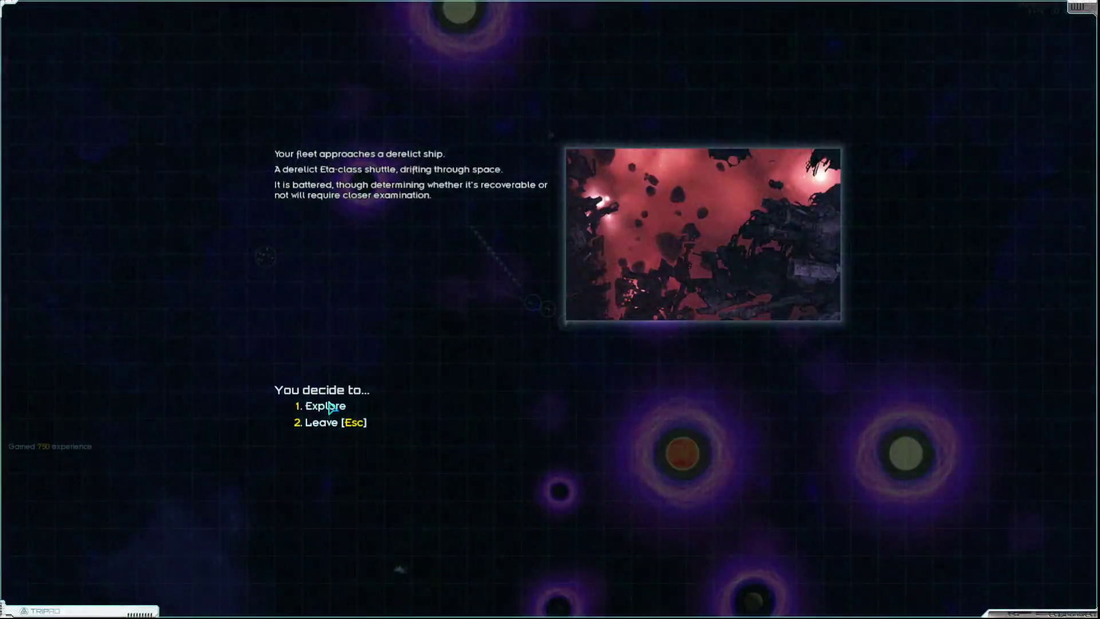
{"action": "left_click", "coordinate": [326, 407]}
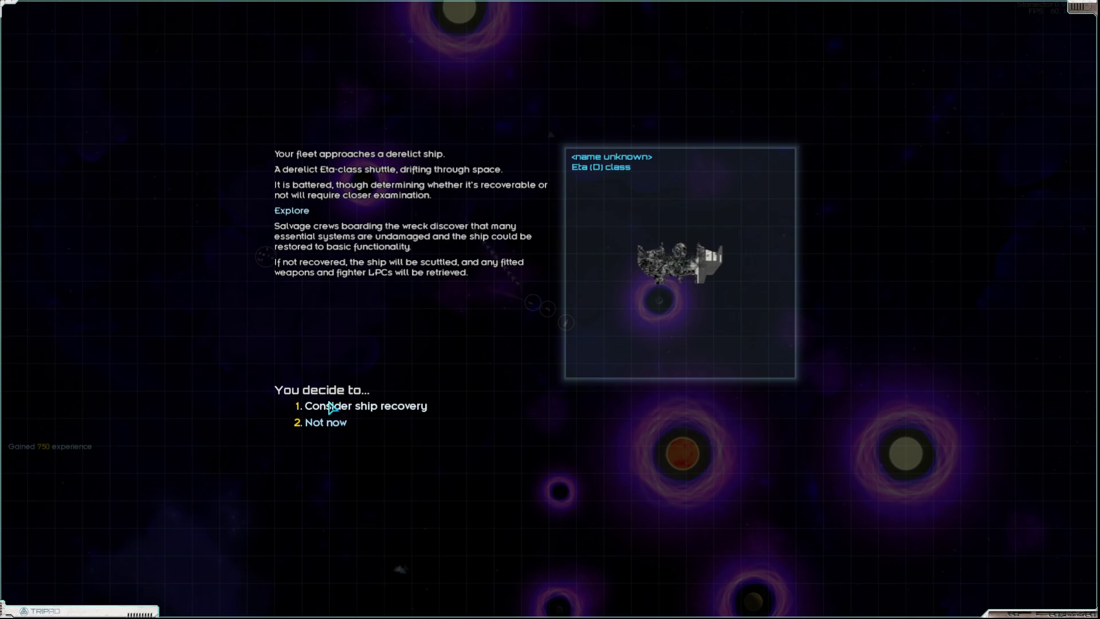
{"action": "left_click", "coordinate": [334, 409]}
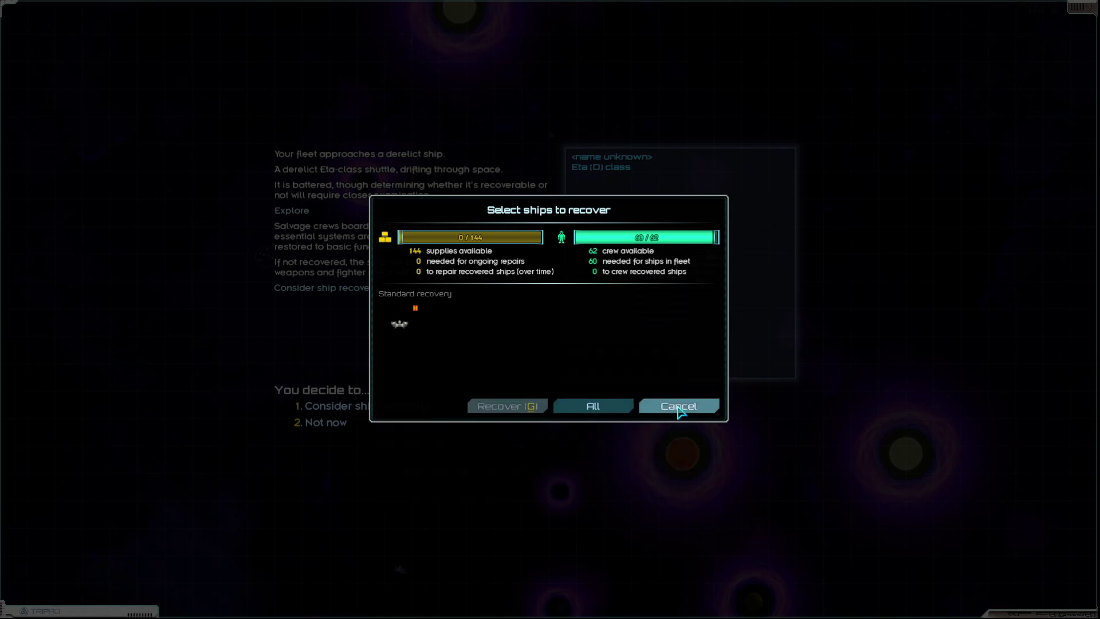
{"action": "left_click", "coordinate": [682, 409]}
{"action": "left_click", "coordinate": [335, 423]}
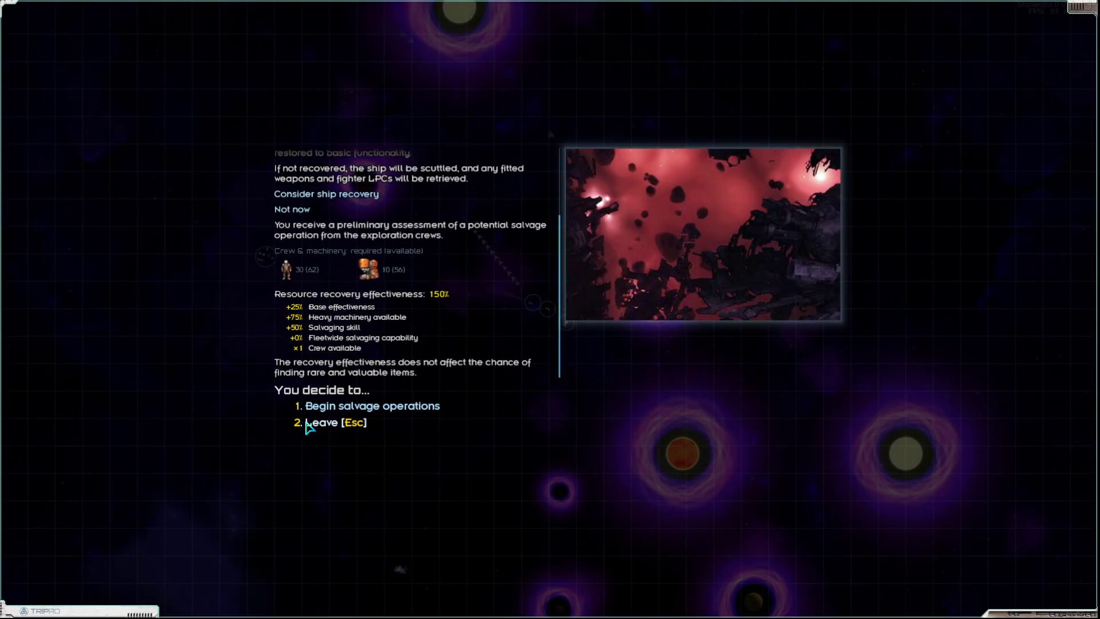
{"action": "key", "text": "Escape"}
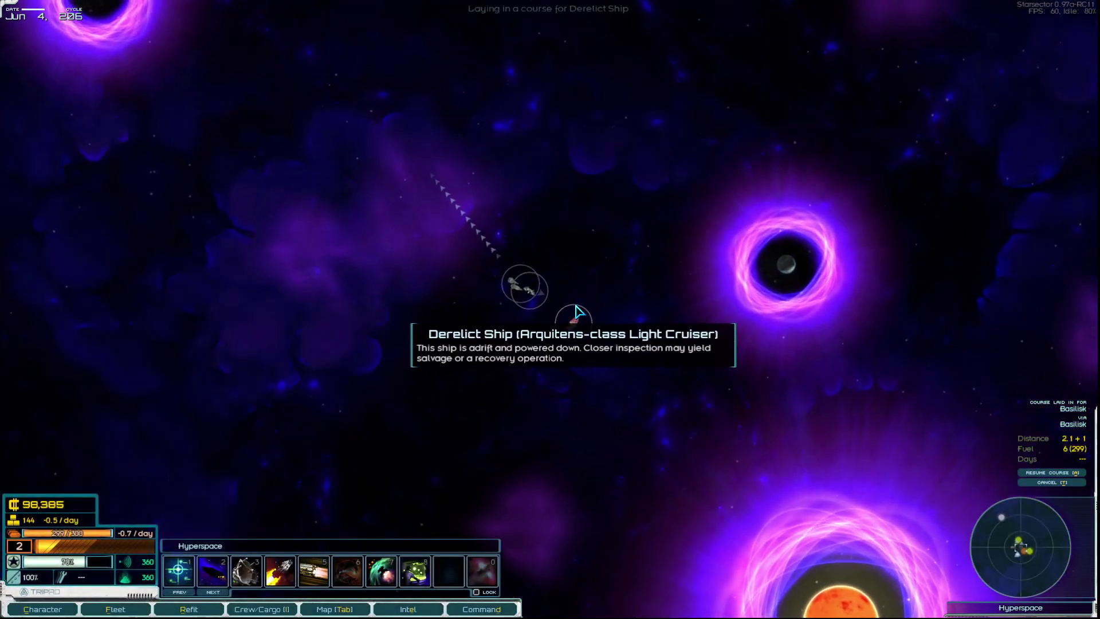
- Explore and leave the Arquitens-class light cruiser wreck, then unpause
{"action": "key", "text": "1"}
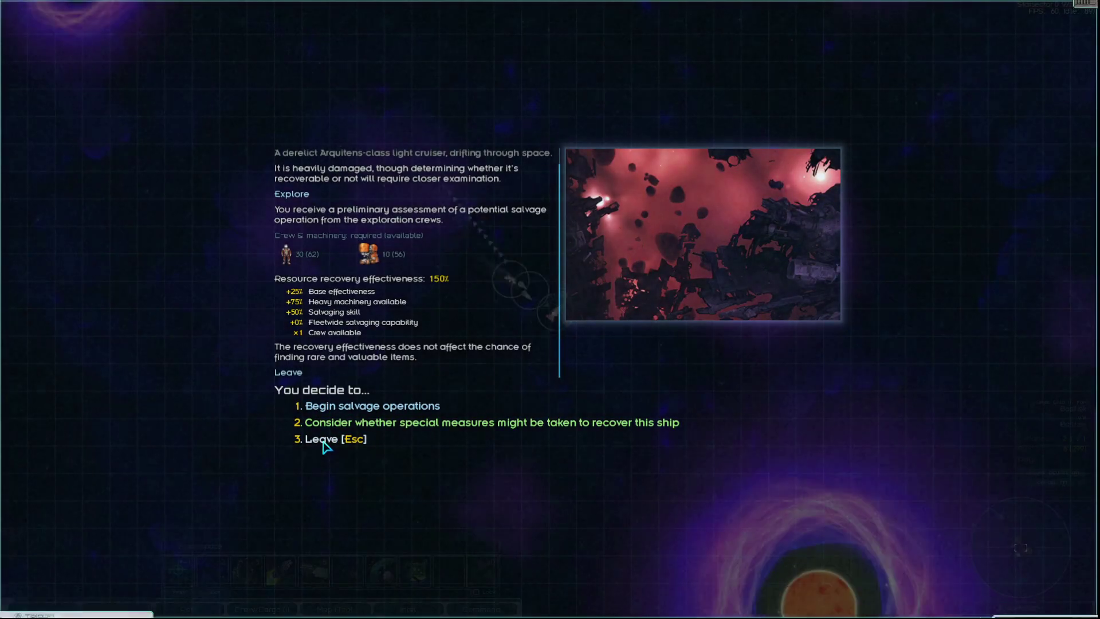
{"action": "left_click", "coordinate": [324, 444]}
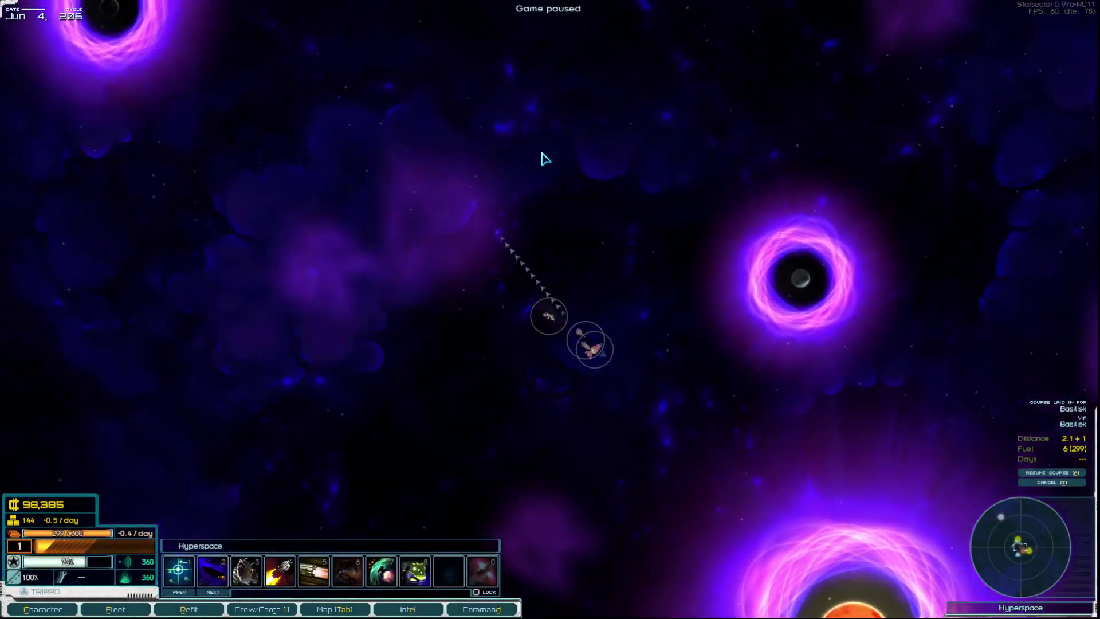
{"action": "scroll", "coordinate": [532, 180], "scroll_direction": "down", "scroll_amount": 5}
{"action": "key", "text": "space"}
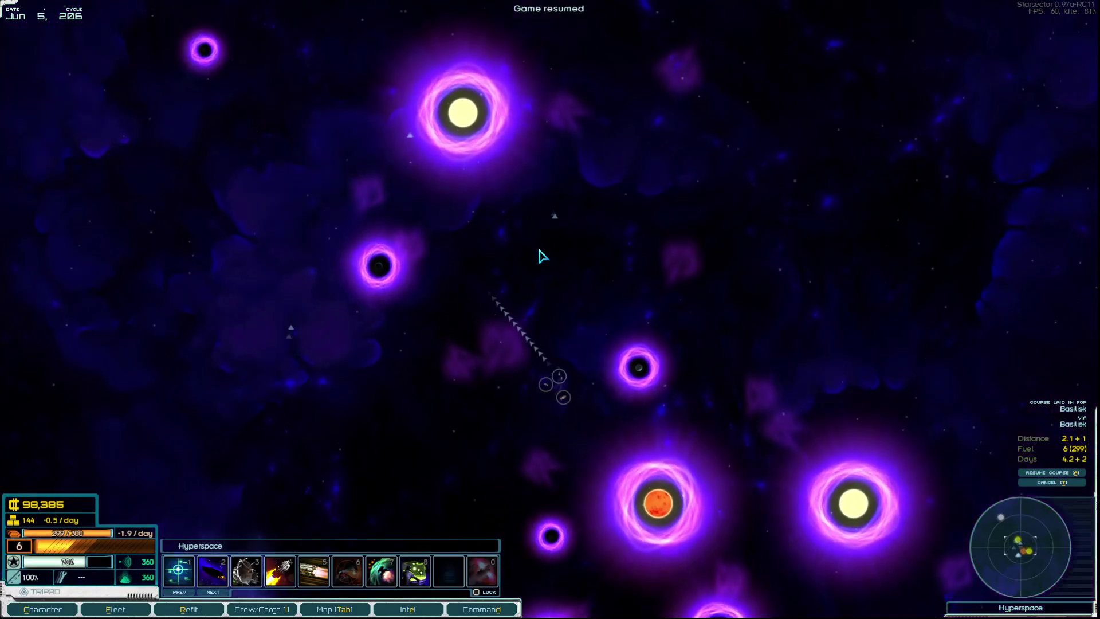
- Fly to the derelict Pelta-class frigate and recover it into the fleet
{"action": "left_click", "coordinate": [553, 262]}
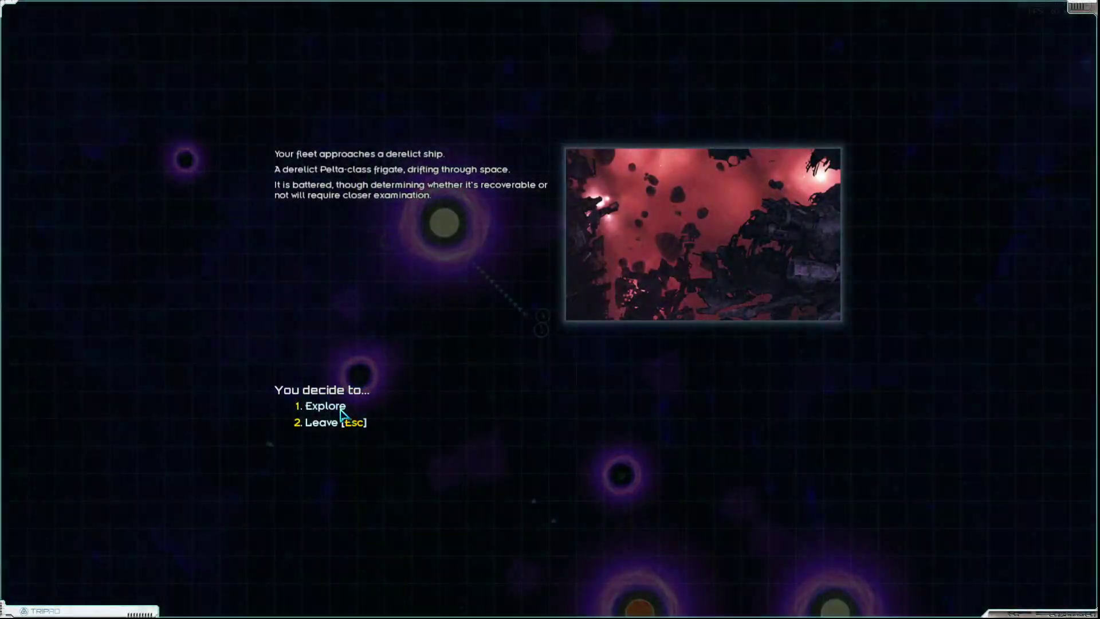
{"action": "left_click", "coordinate": [331, 408]}
{"action": "left_click", "coordinate": [338, 411]}
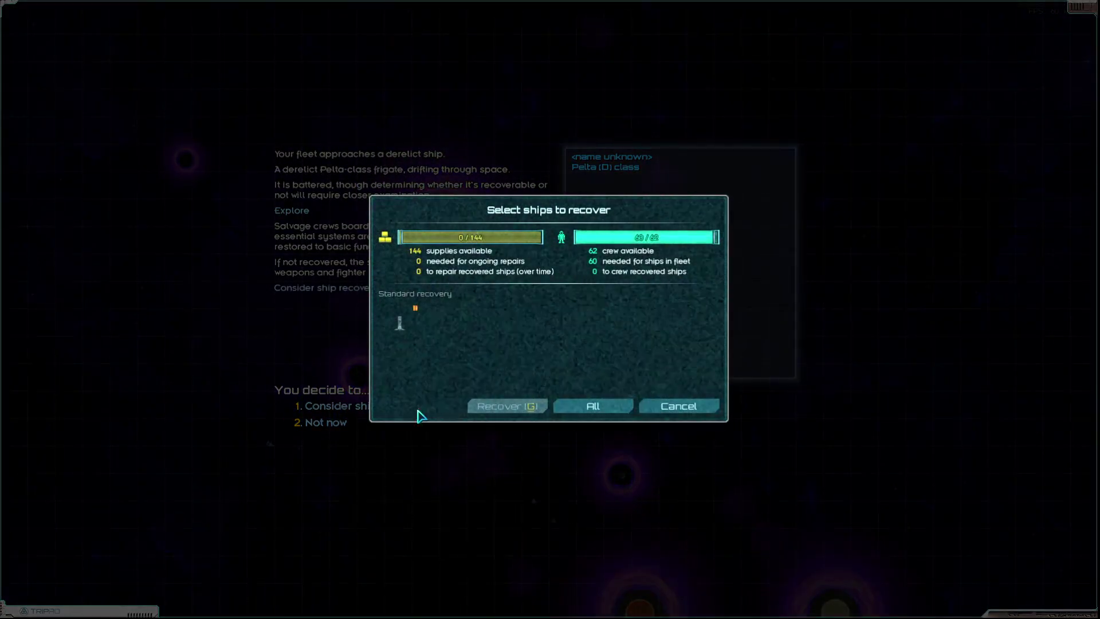
{"action": "left_click", "coordinate": [399, 332]}
{"action": "left_click", "coordinate": [507, 406]}
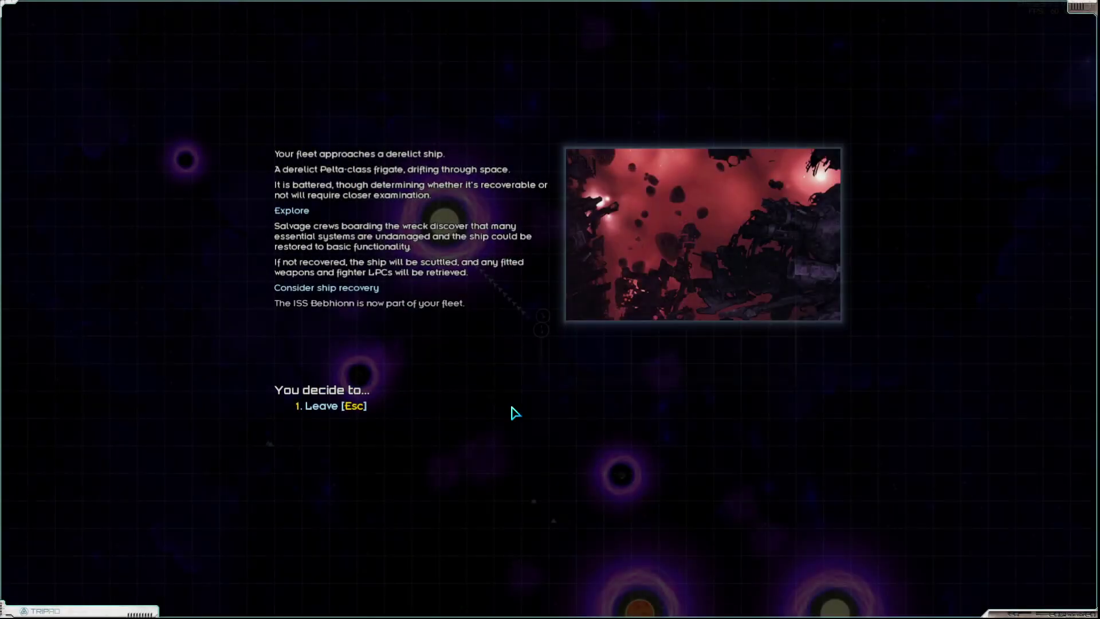
{"action": "left_click", "coordinate": [338, 412]}
- Review the fleet overview, then pause and pan toward nearby jump points
{"action": "key", "text": "f"}
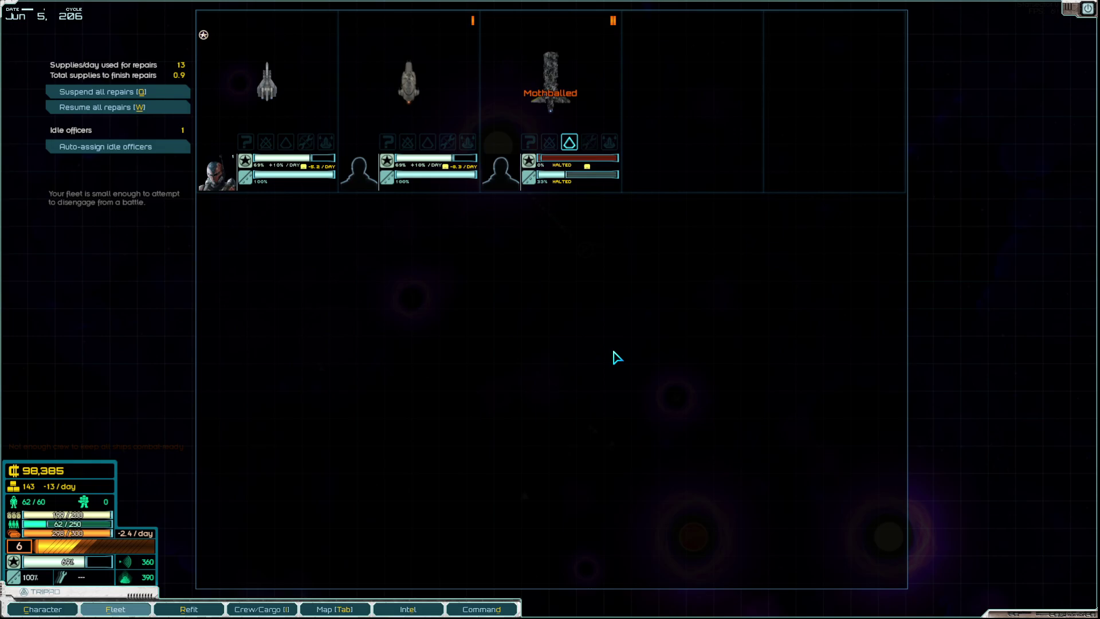
{"action": "key", "text": "Escape"}
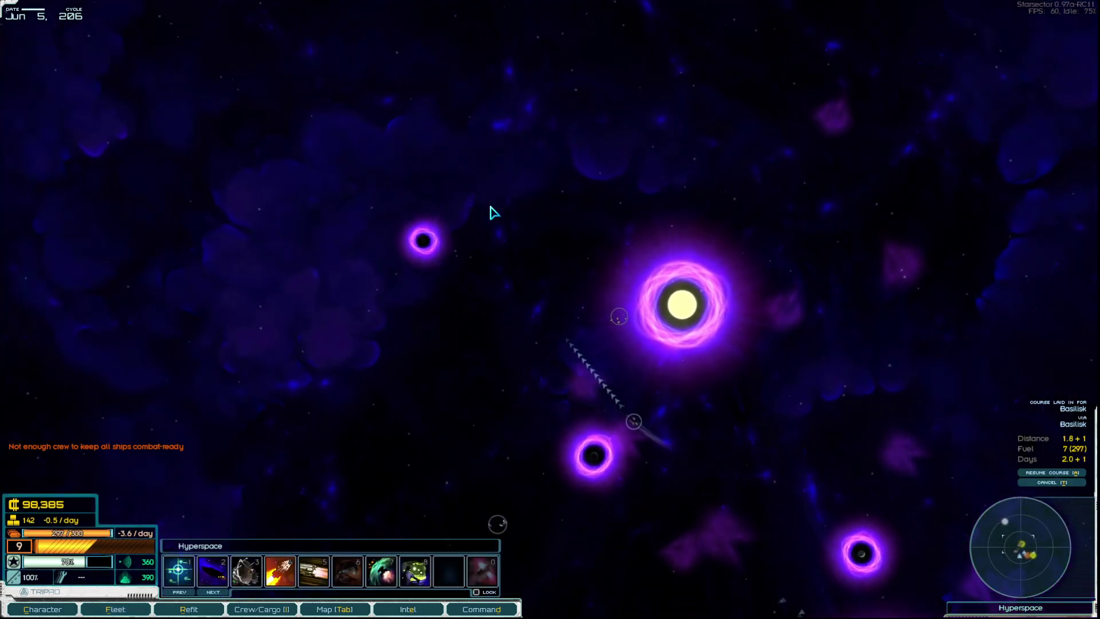
{"action": "key", "text": "space"}
{"action": "left_click_drag", "start_coordinate": [571, 400], "coordinate": [529, 336]}
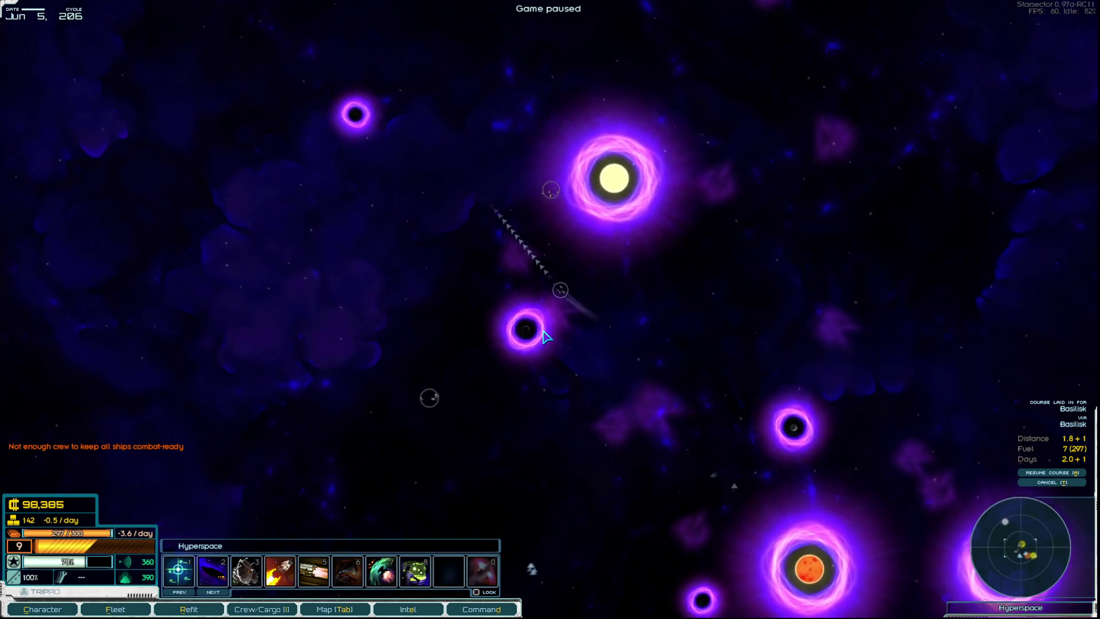
{"action": "mouse_move", "coordinate": [526, 323]}
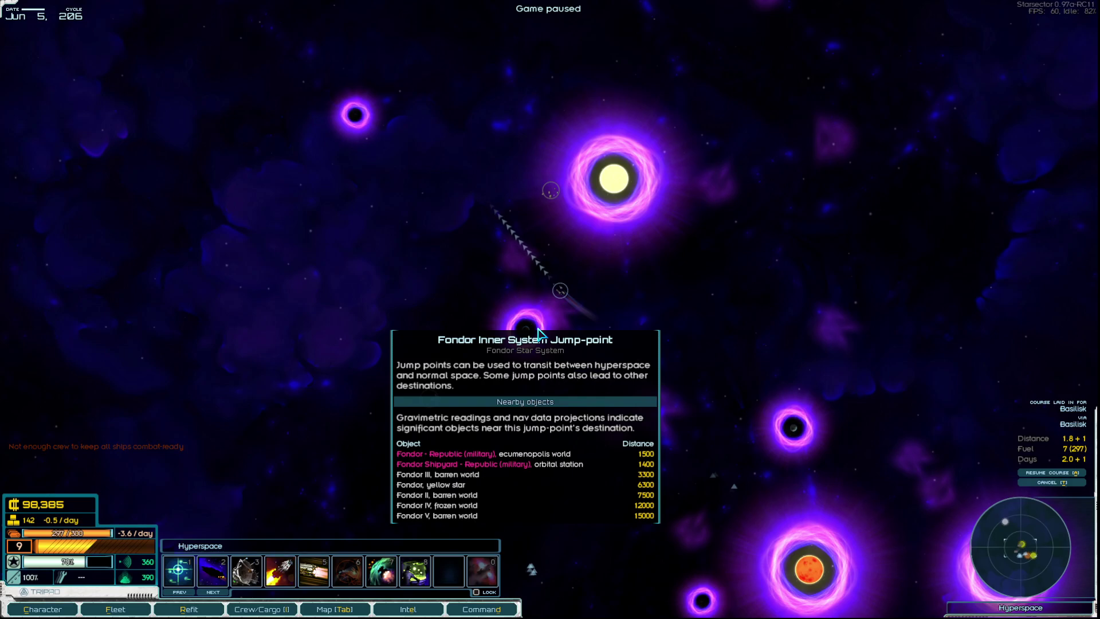
- Check faction standings in Intel and set course for the Fondor Inner System Jump-point
{"action": "key", "text": "f"}
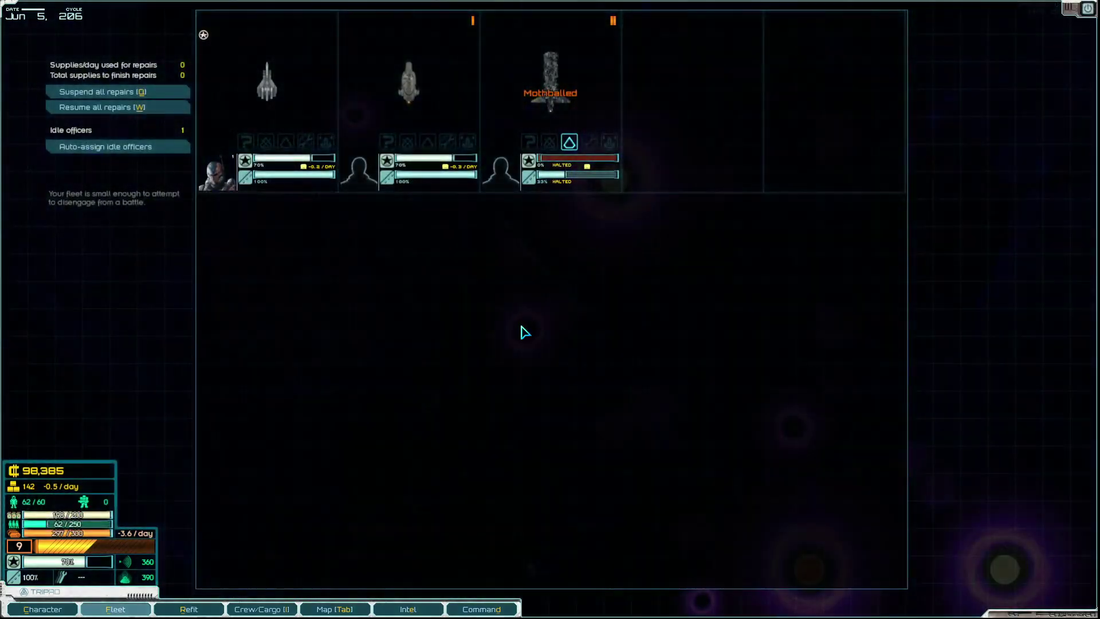
{"action": "key", "text": "e"}
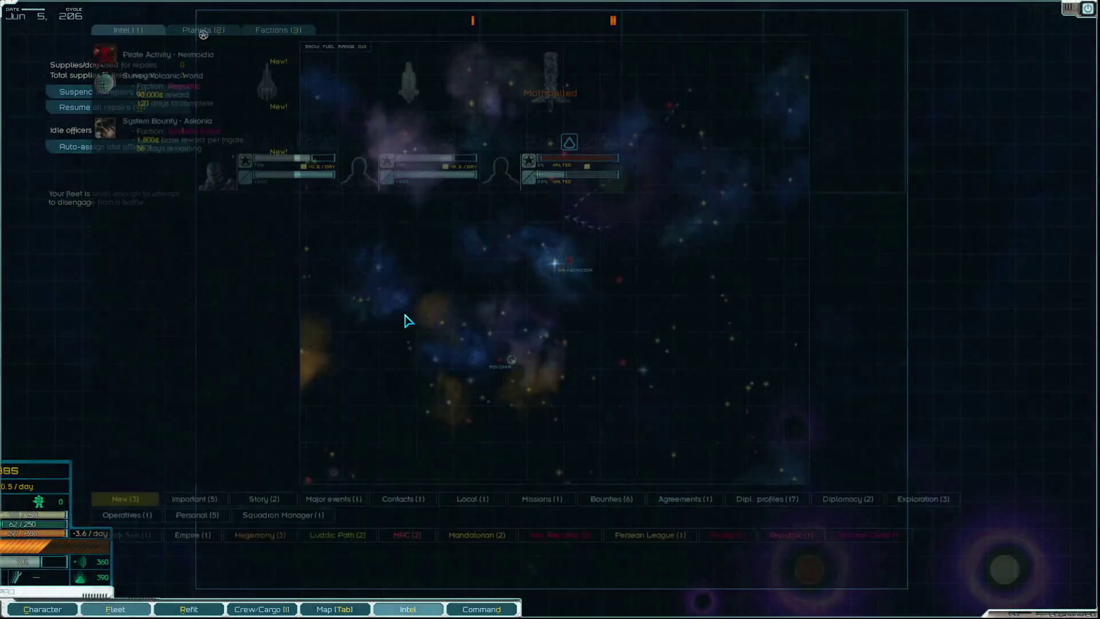
{"action": "left_click", "coordinate": [278, 30]}
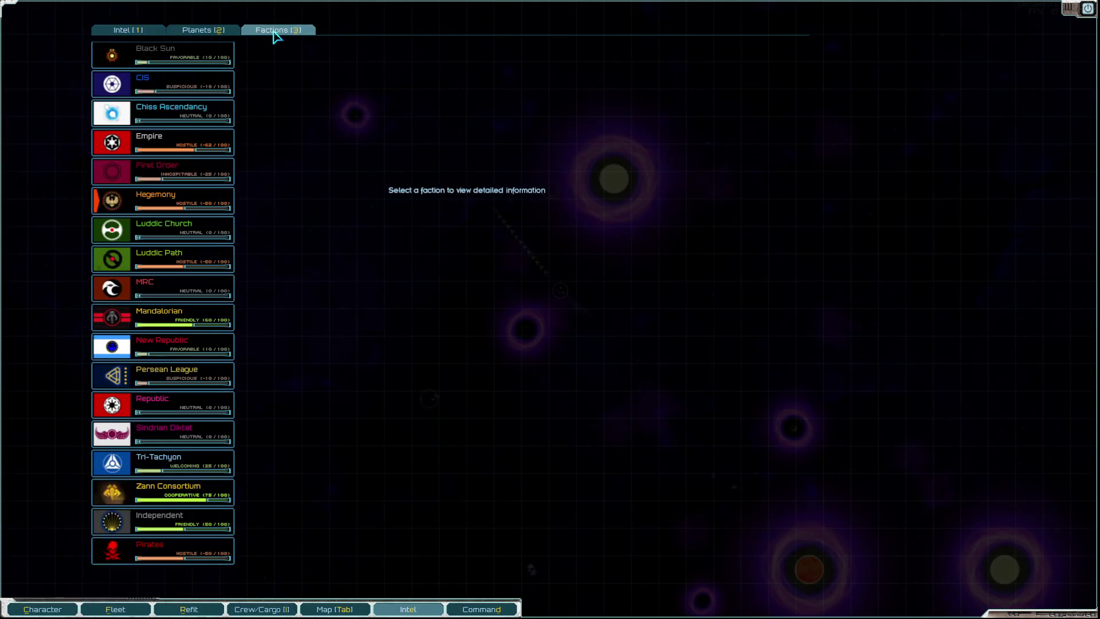
{"action": "key", "text": "Escape"}
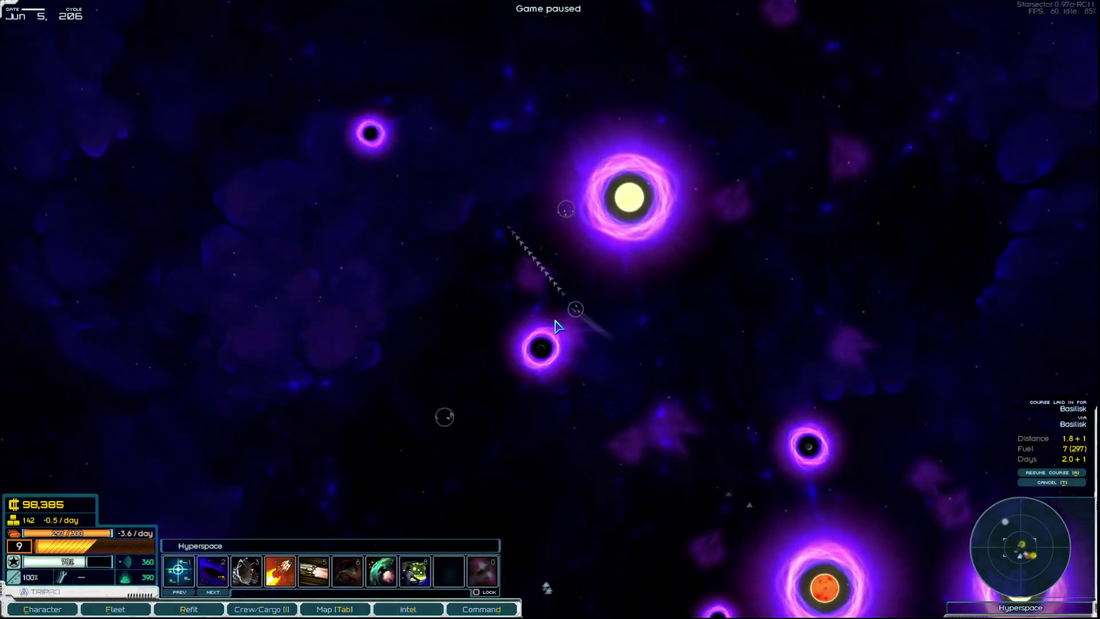
{"action": "scroll", "coordinate": [435, 215], "scroll_direction": "up", "scroll_amount": 3}
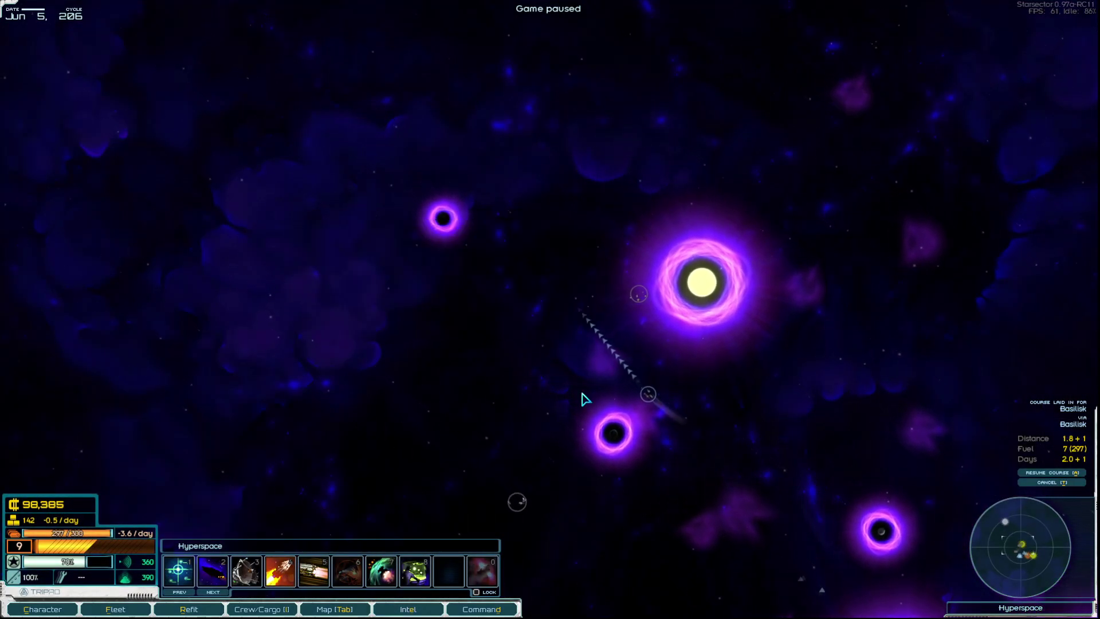
{"action": "scroll", "coordinate": [541, 351], "scroll_direction": "up", "scroll_amount": 3}
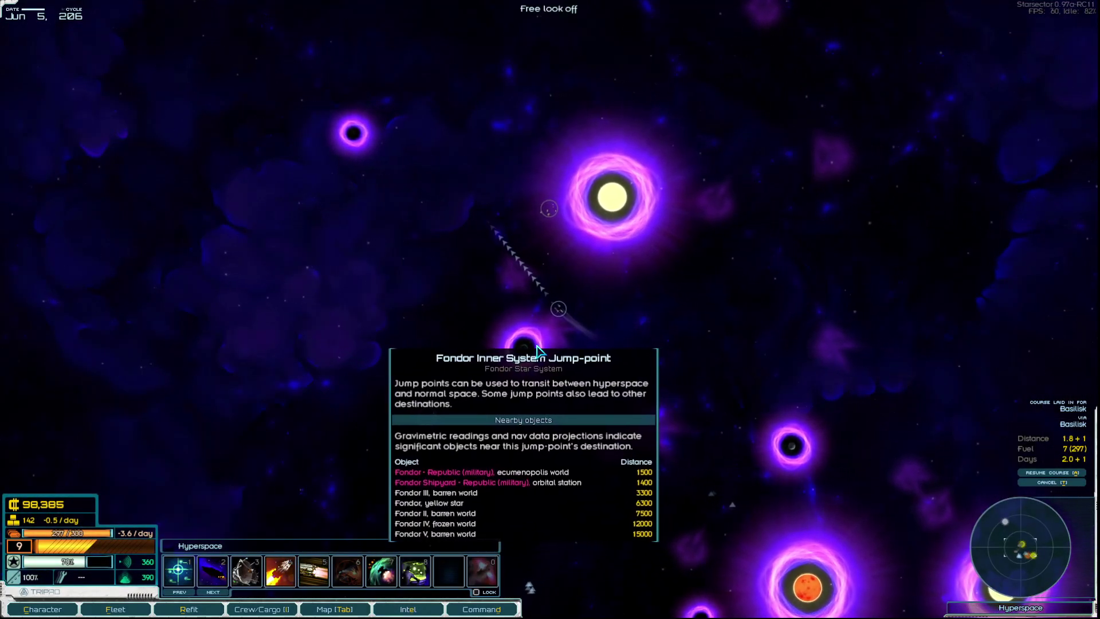
{"action": "left_click", "coordinate": [541, 350]}
- Jump into Fondor Inner System with the transponder on, then dock at Fondor Shipyards' market
{"action": "key", "text": "space"}
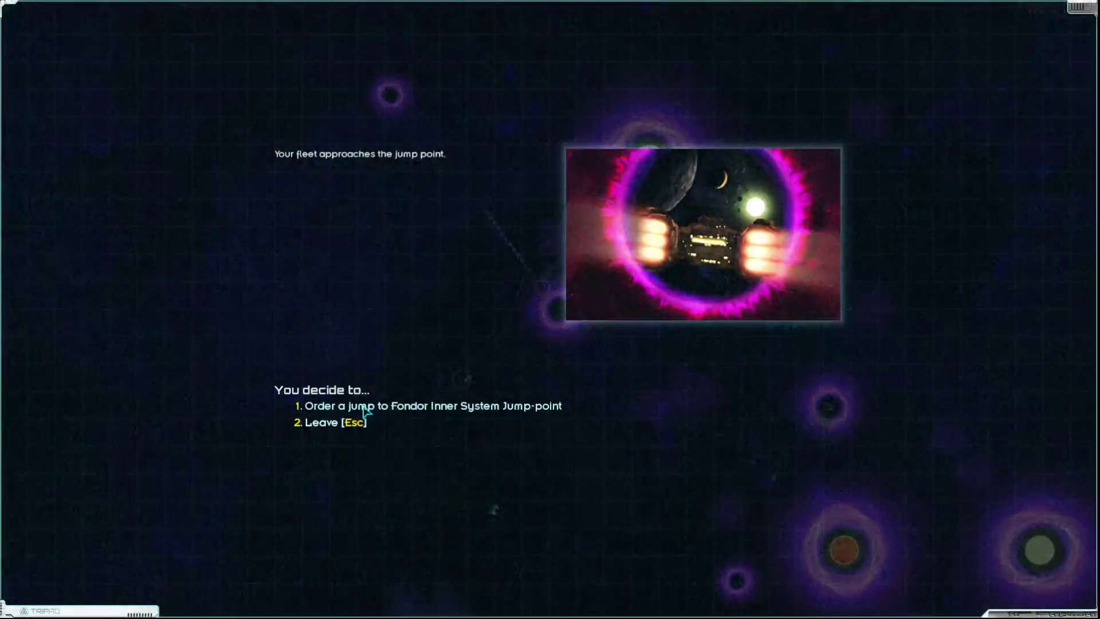
{"action": "left_click", "coordinate": [365, 408]}
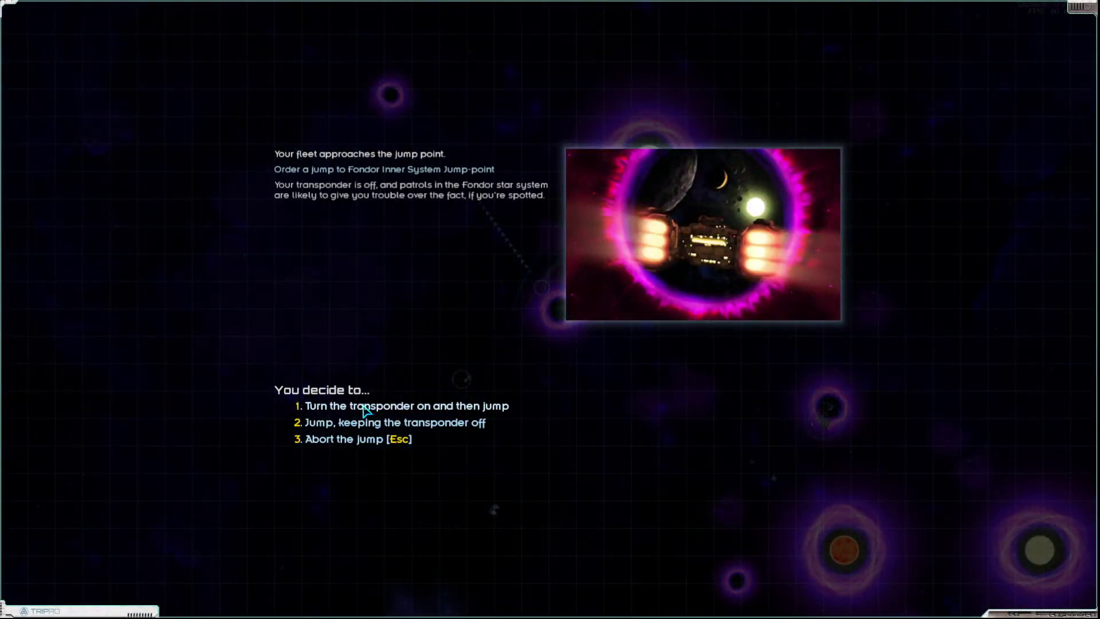
{"action": "left_click", "coordinate": [365, 406]}
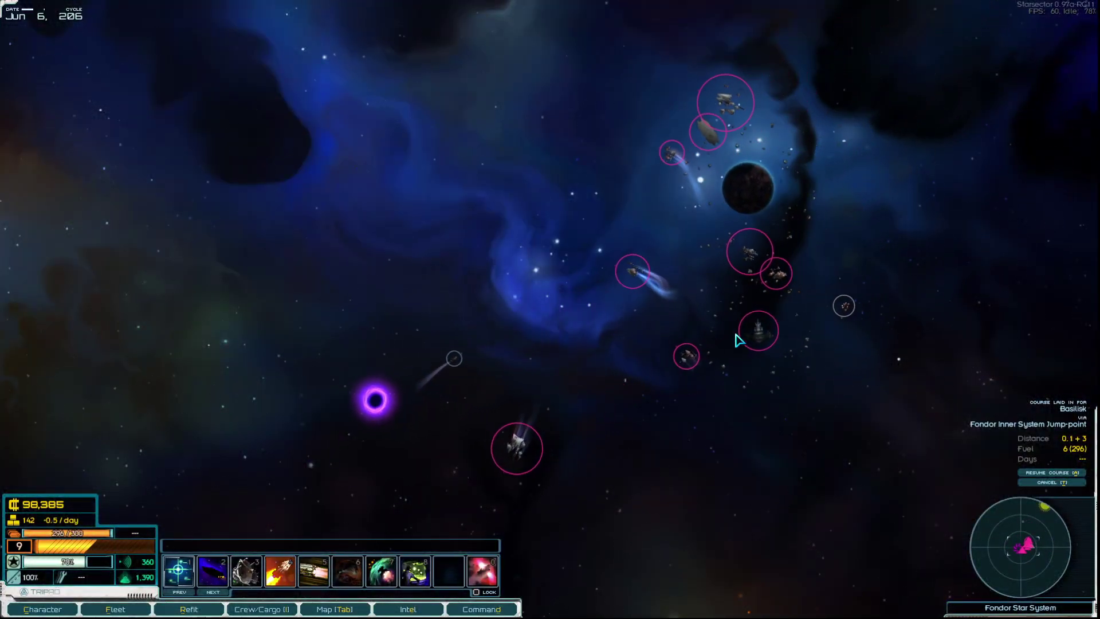
{"action": "left_click", "coordinate": [754, 332]}
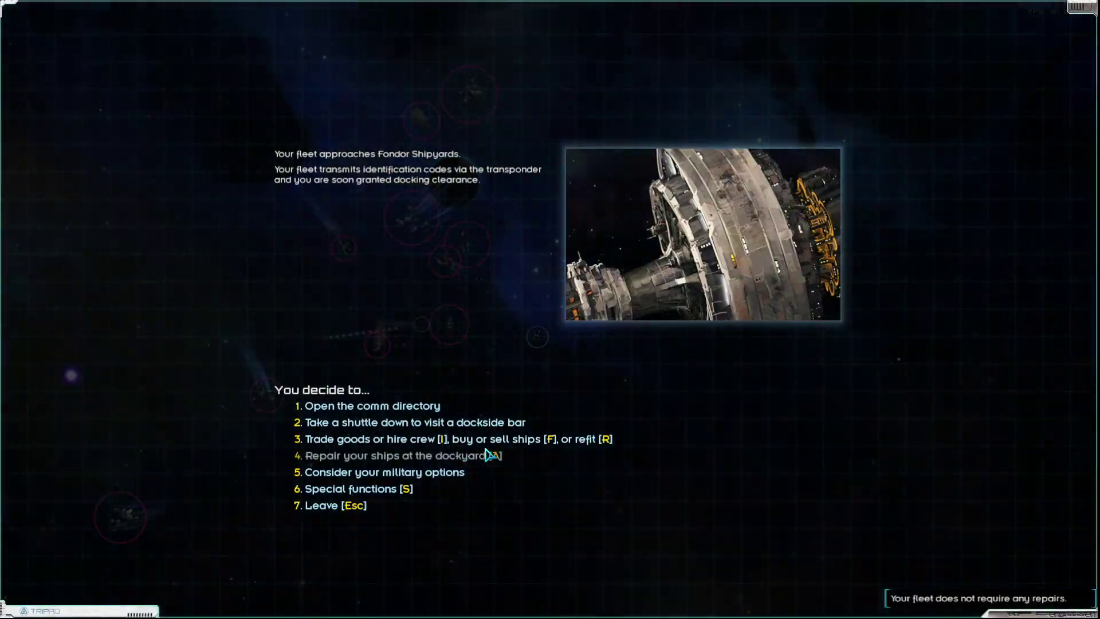
{"action": "key", "text": "t"}
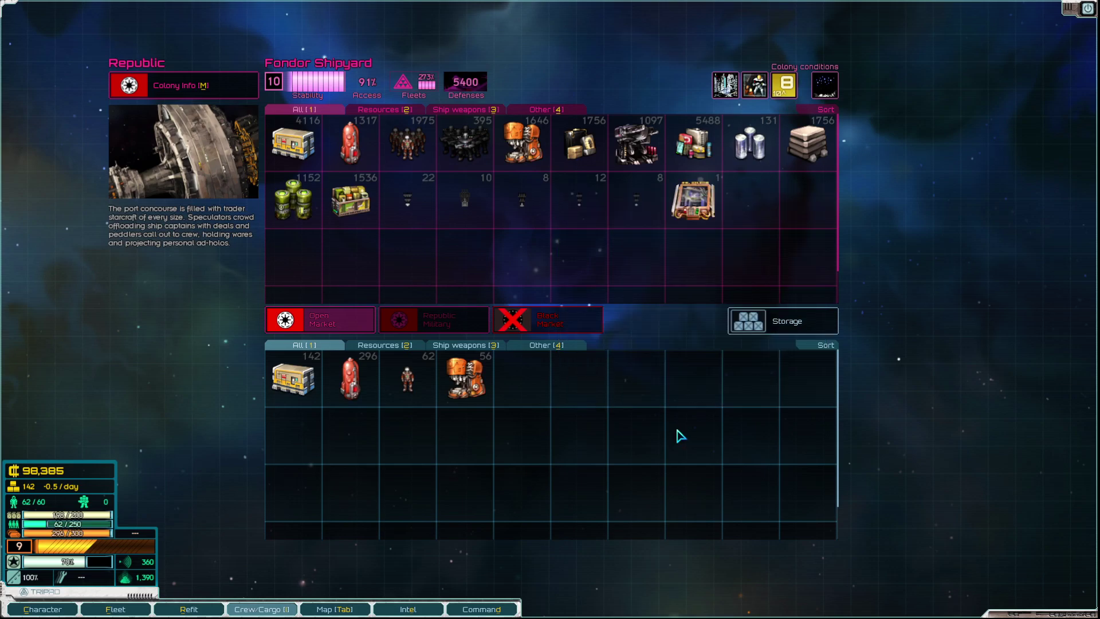
- Hire 30 crew at the Fondor Shipyards market, bringing the fleet to 122 crew
{"action": "key", "text": "f"}
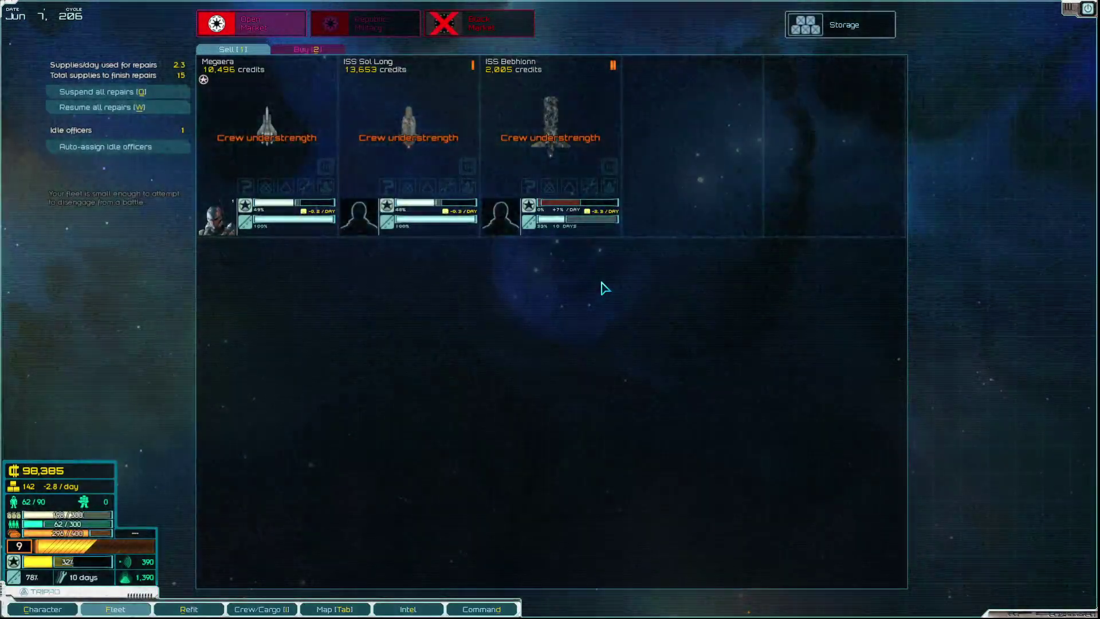
{"action": "key", "text": "i"}
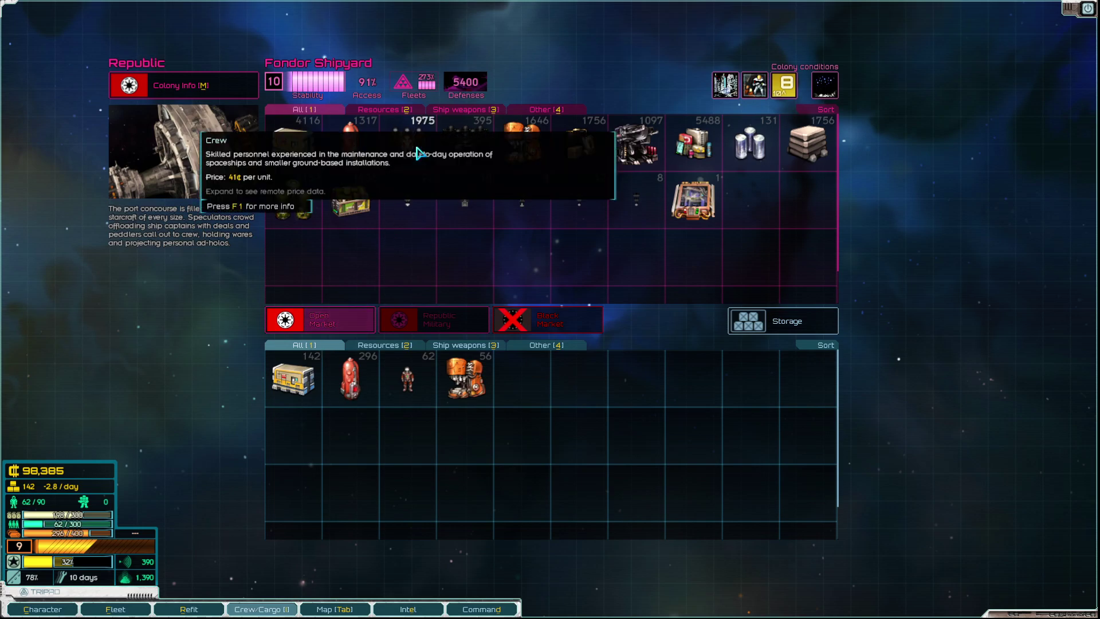
{"action": "left_click_drag", "start_coordinate": [419, 152], "coordinate": [424, 152]}
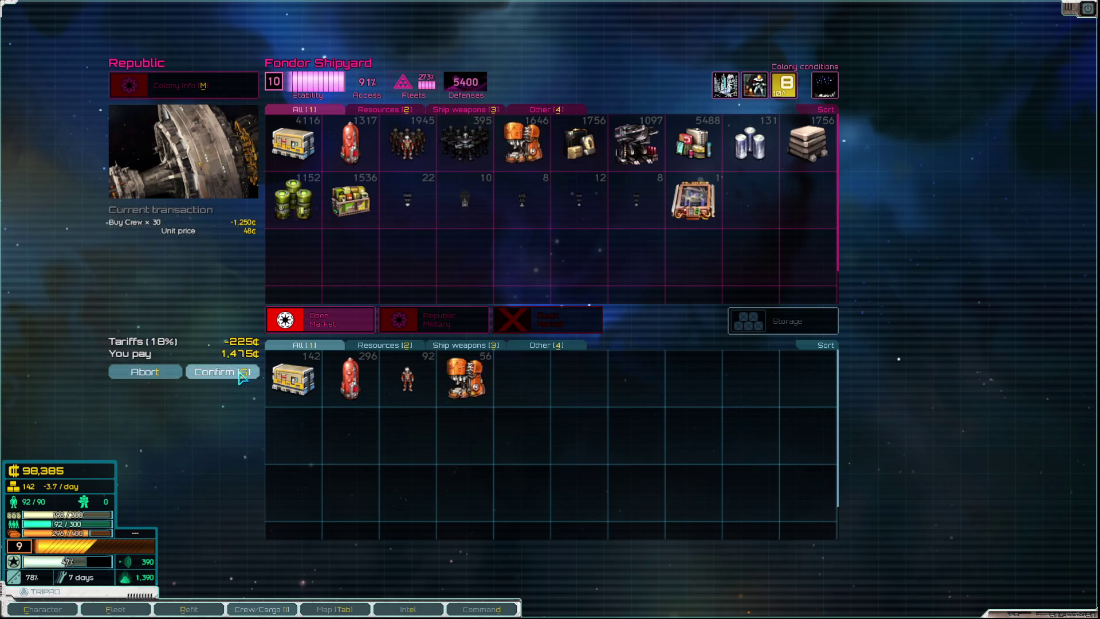
{"action": "left_click", "coordinate": [411, 144]}
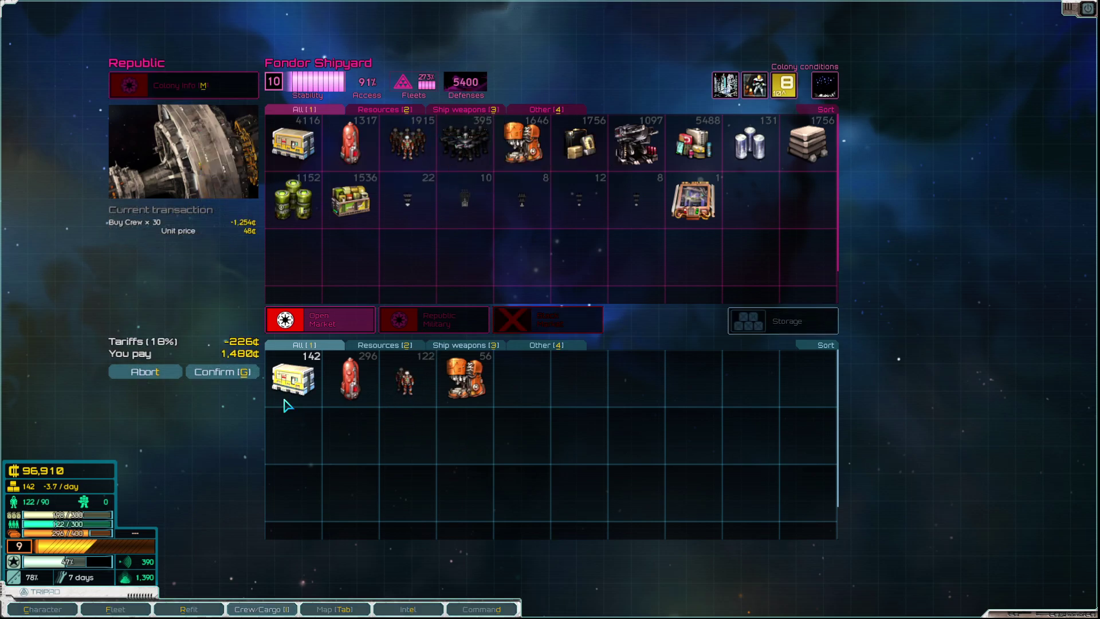
{"action": "left_click", "coordinate": [221, 372]}
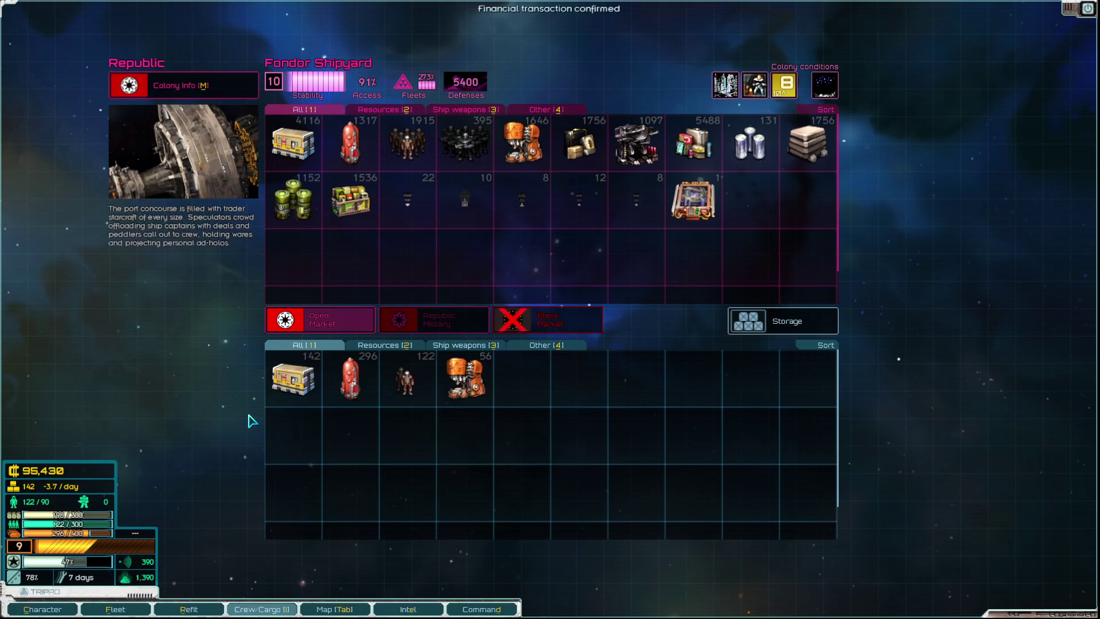
{"action": "key", "text": "Escape"}
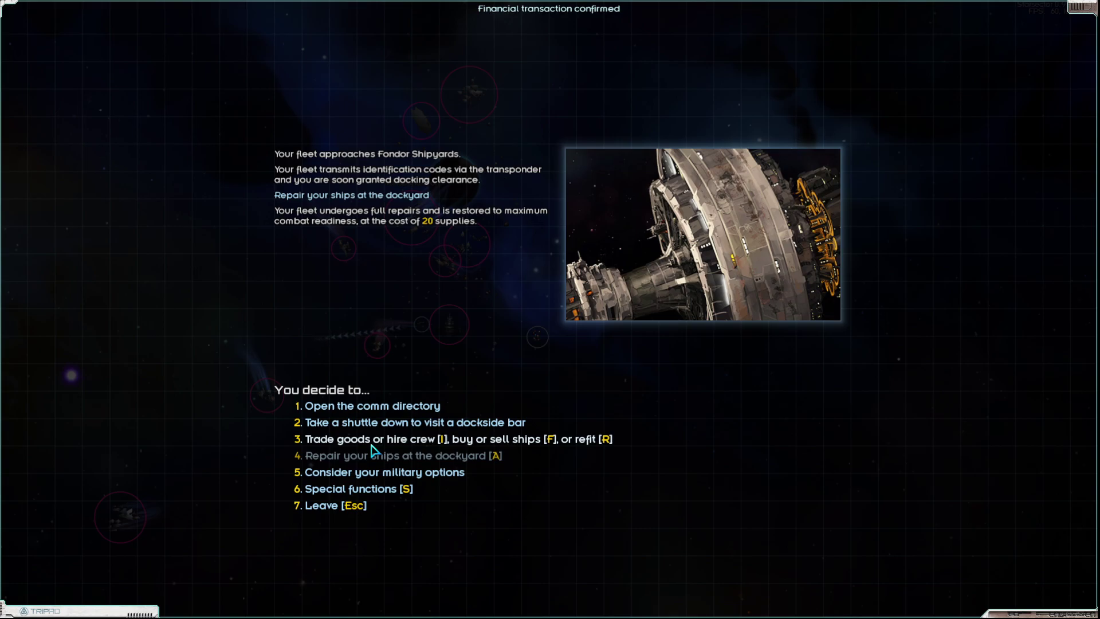
- Autofit the ISS Bebhionn with the Republic variant for 10,620 credits, reaching 90/90 ordnance points
{"action": "key", "text": "f"}
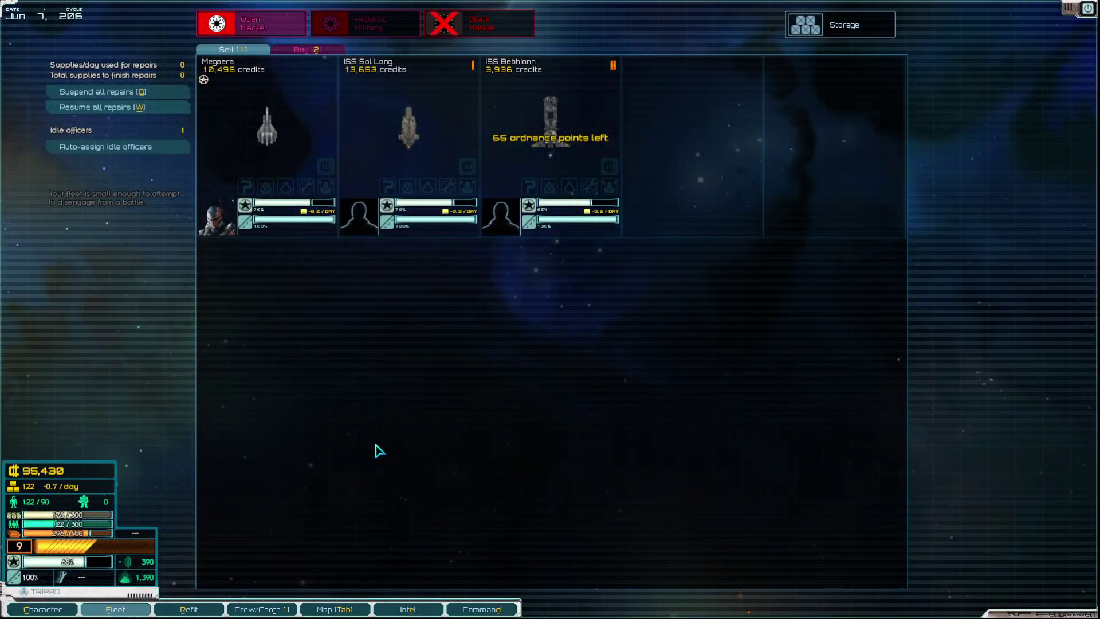
{"action": "left_click", "coordinate": [613, 187]}
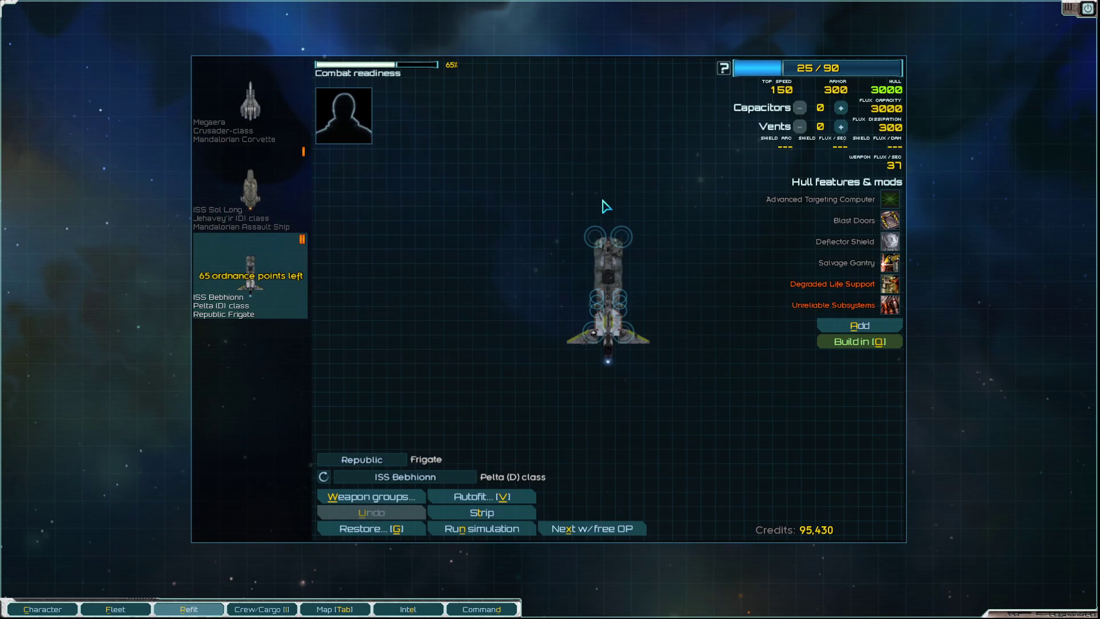
{"action": "left_click", "coordinate": [461, 498]}
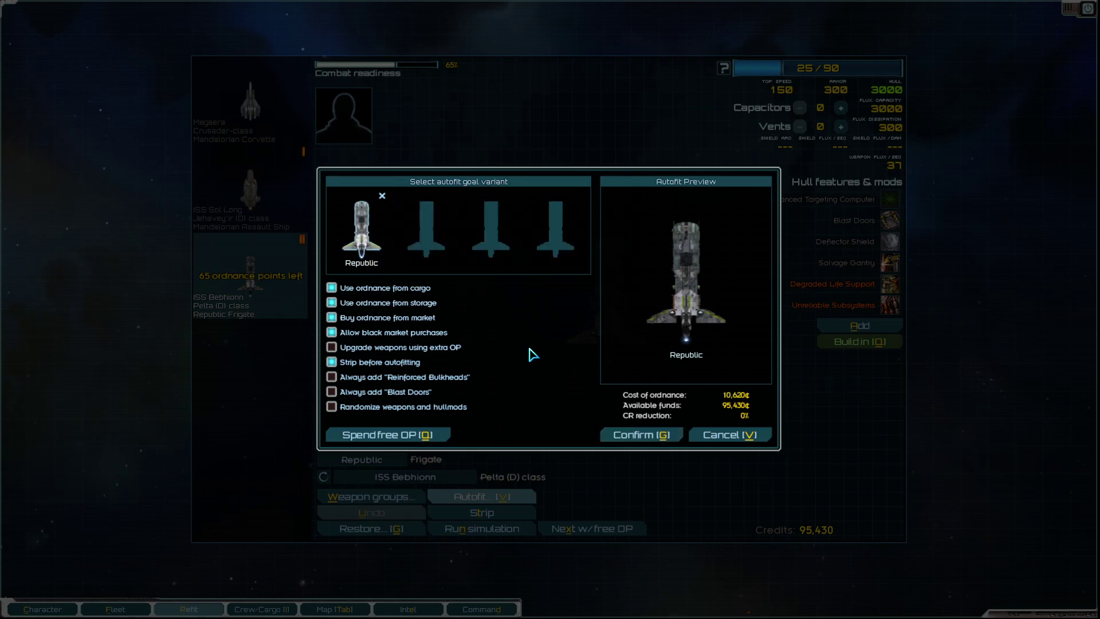
{"action": "left_click", "coordinate": [641, 435]}
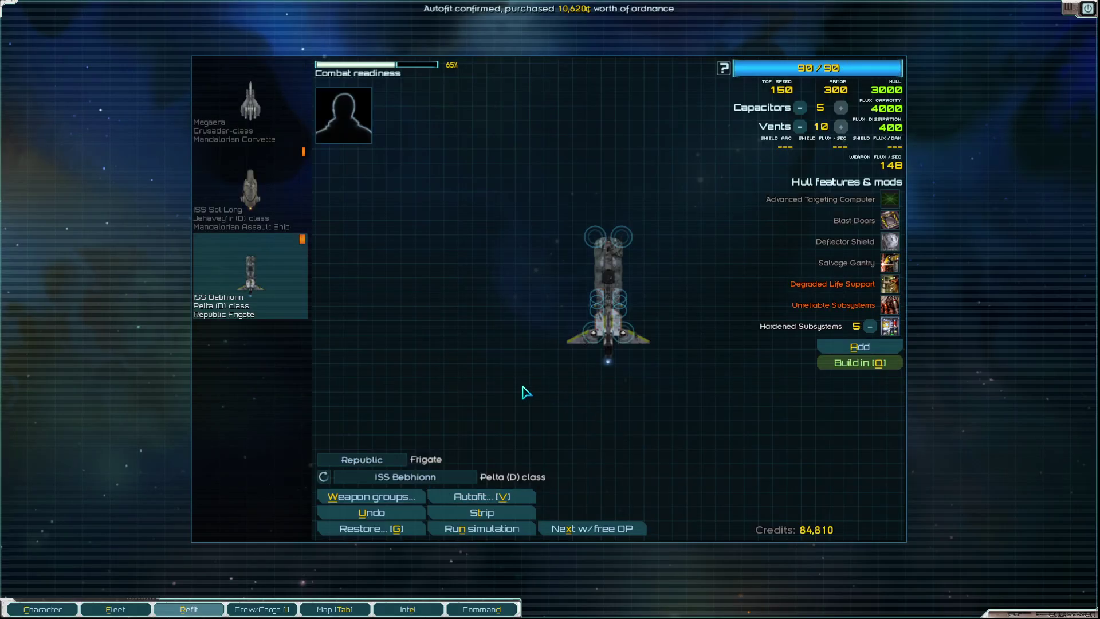
{"action": "mouse_move", "coordinate": [595, 237]}
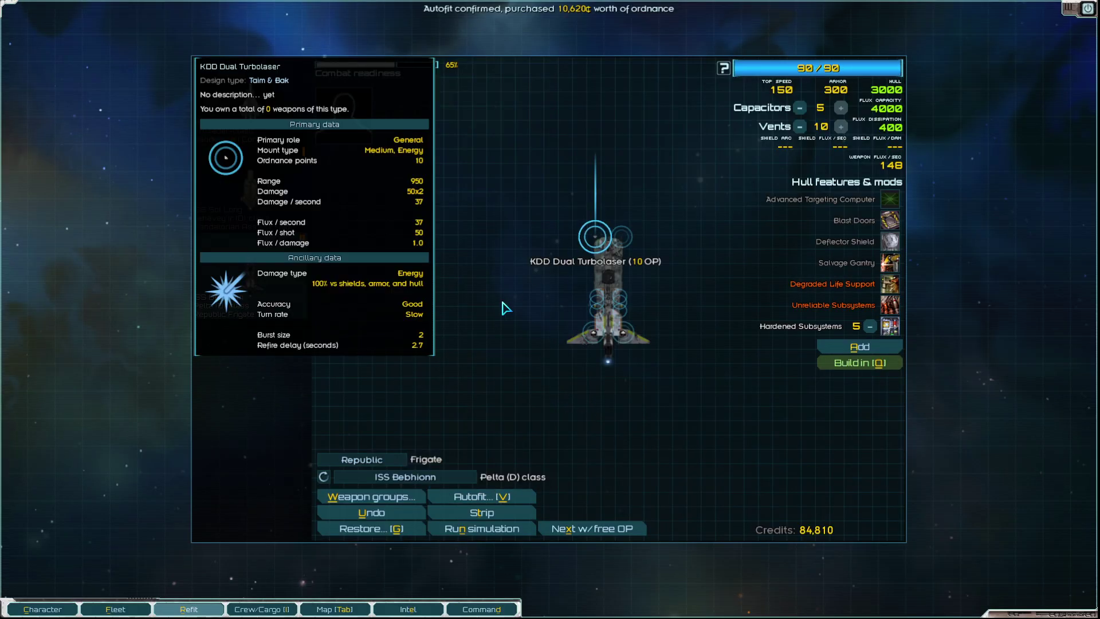
- Assign the idle officer William Triton as captain of the ISS Sol Long
{"action": "left_click", "coordinate": [286, 184]}
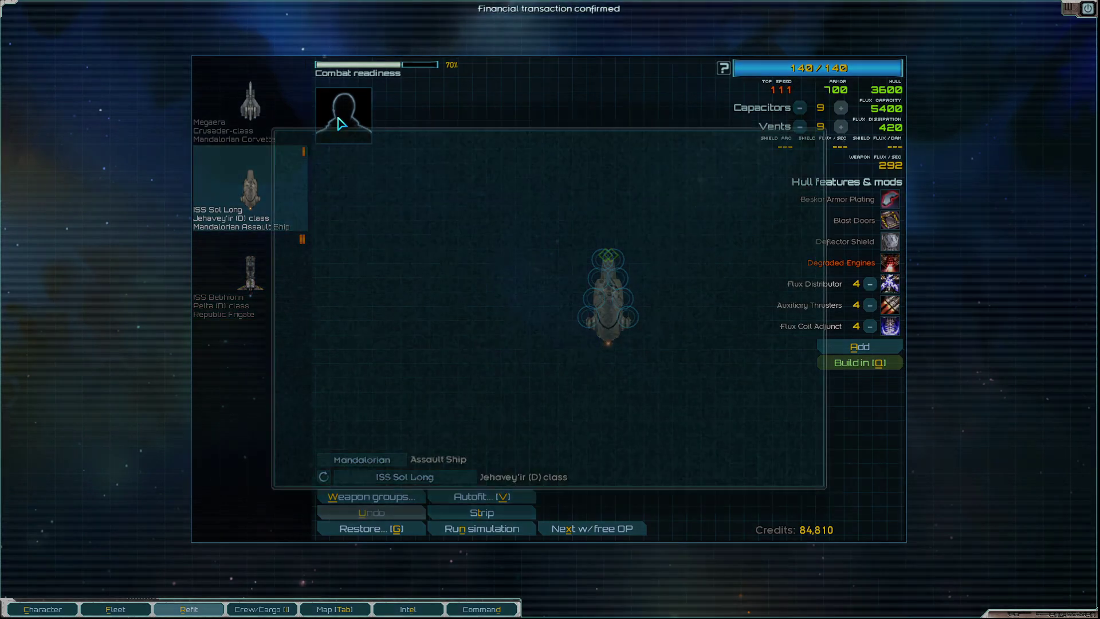
{"action": "left_click", "coordinate": [343, 116]}
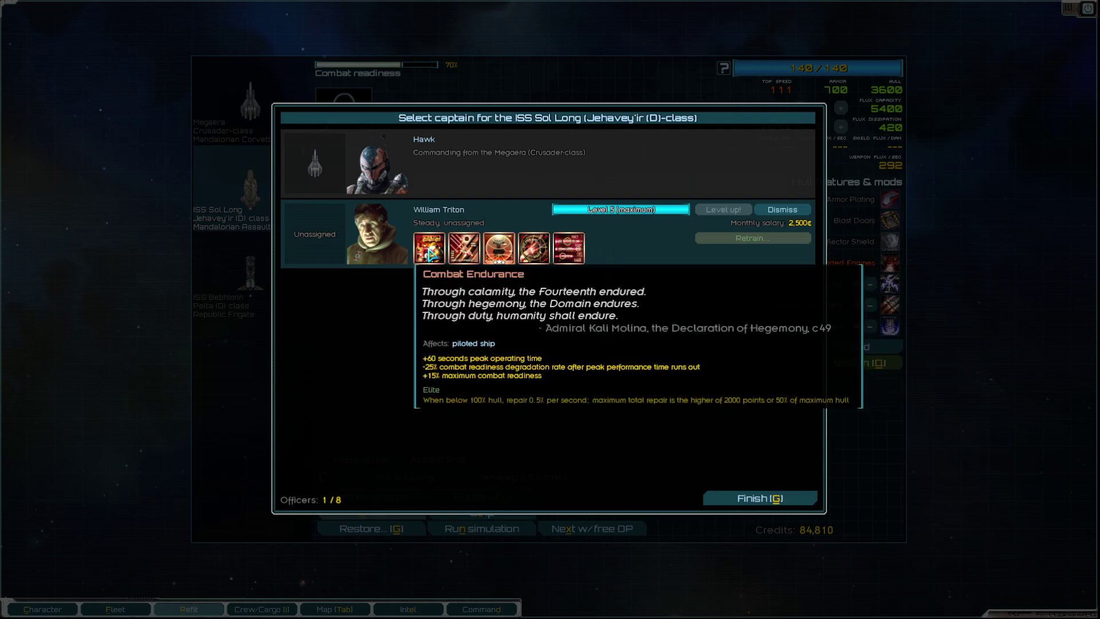
{"action": "left_click", "coordinate": [633, 257]}
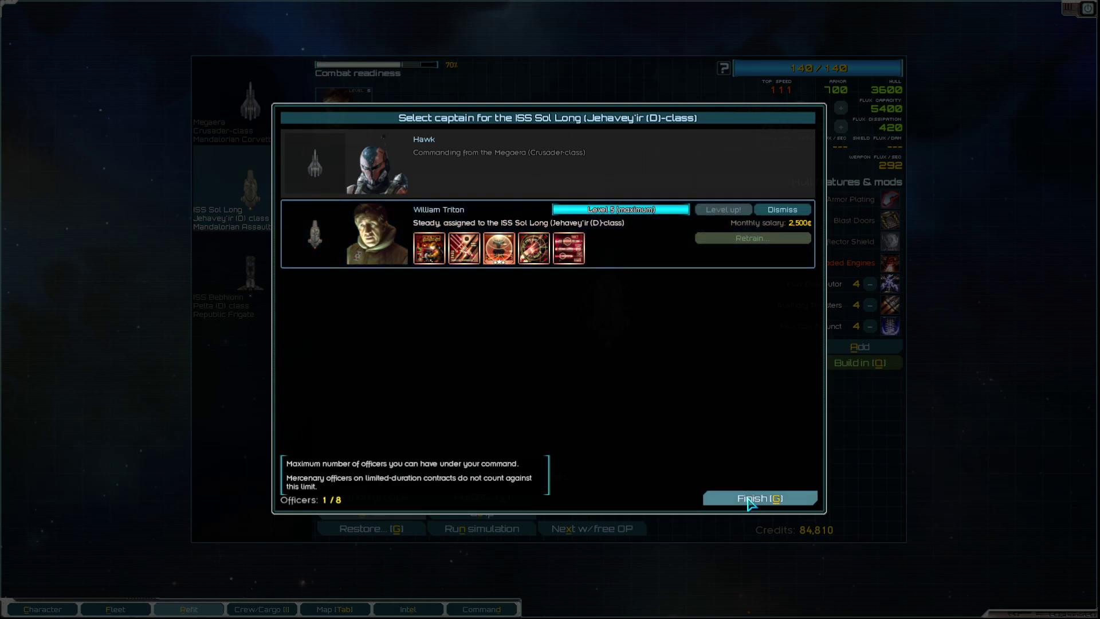
{"action": "left_click", "coordinate": [750, 501]}
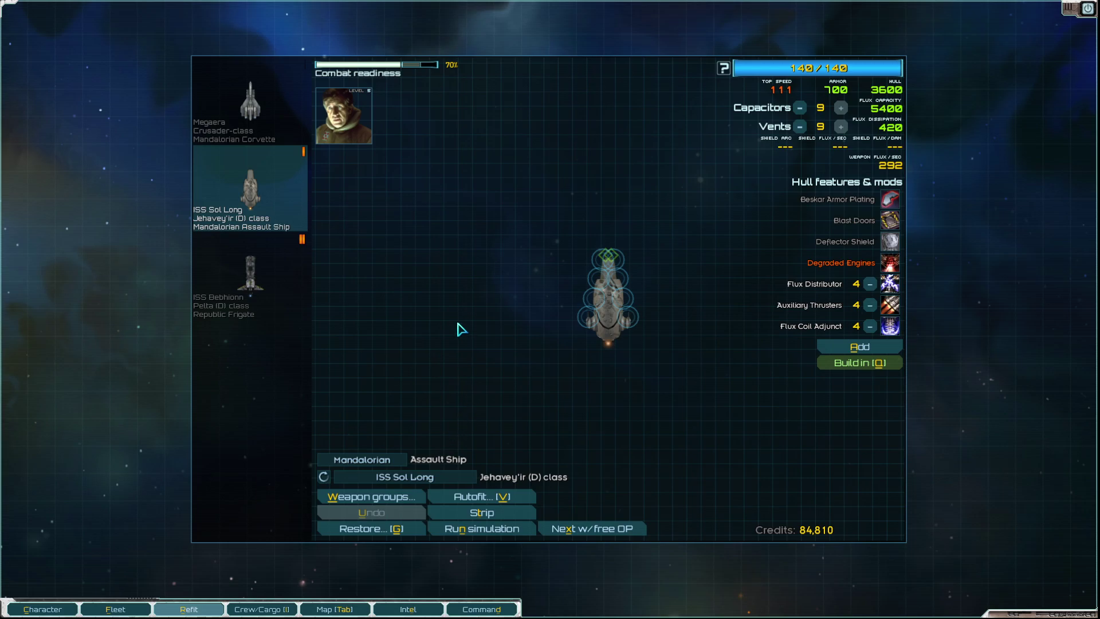
- Leave the refit screen and the station market at Fondor Shipyards
{"action": "key", "text": "Escape"}
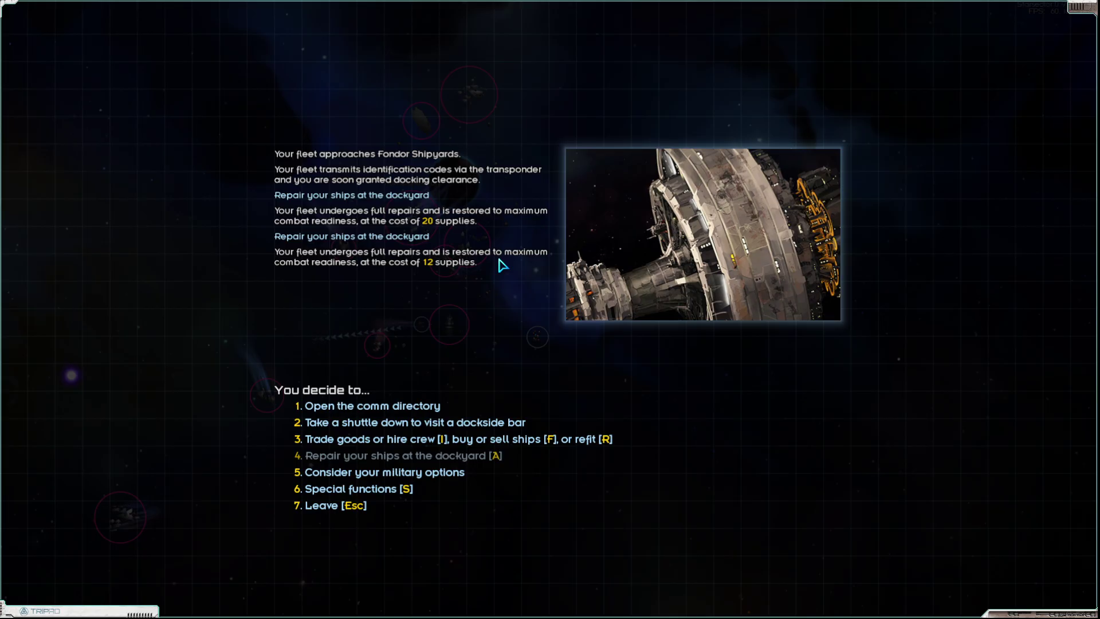
{"action": "key", "text": "i"}
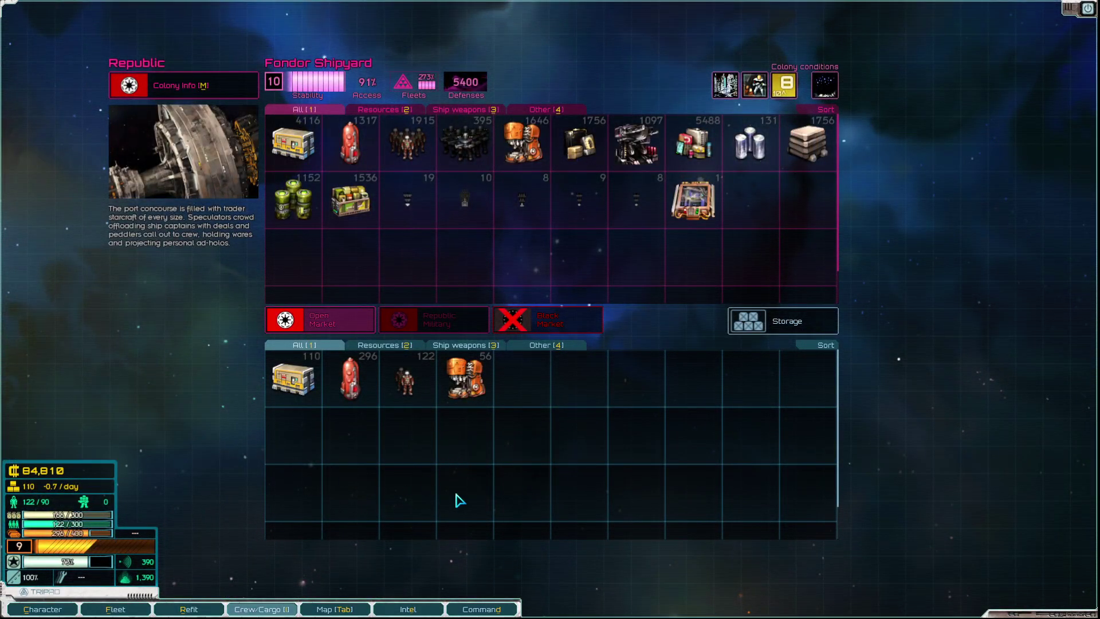
{"action": "key", "text": "Escape"}
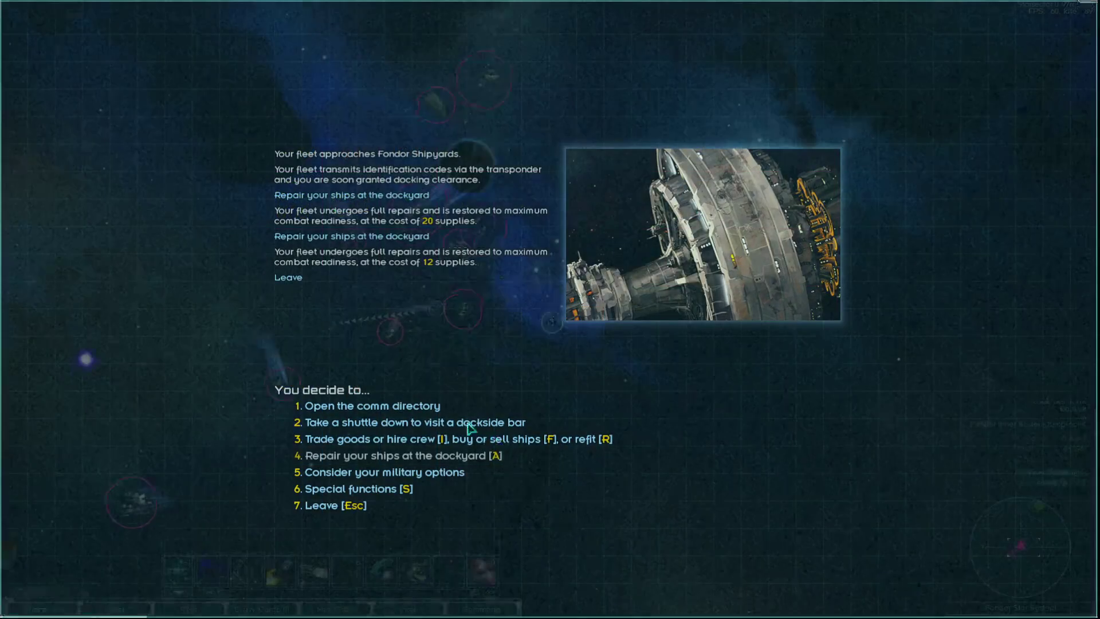
- Undock and jump to hyperspace from the Fondor Inner System Jump-point
{"action": "key", "text": "Escape"}
{"action": "left_click", "coordinate": [258, 322]}
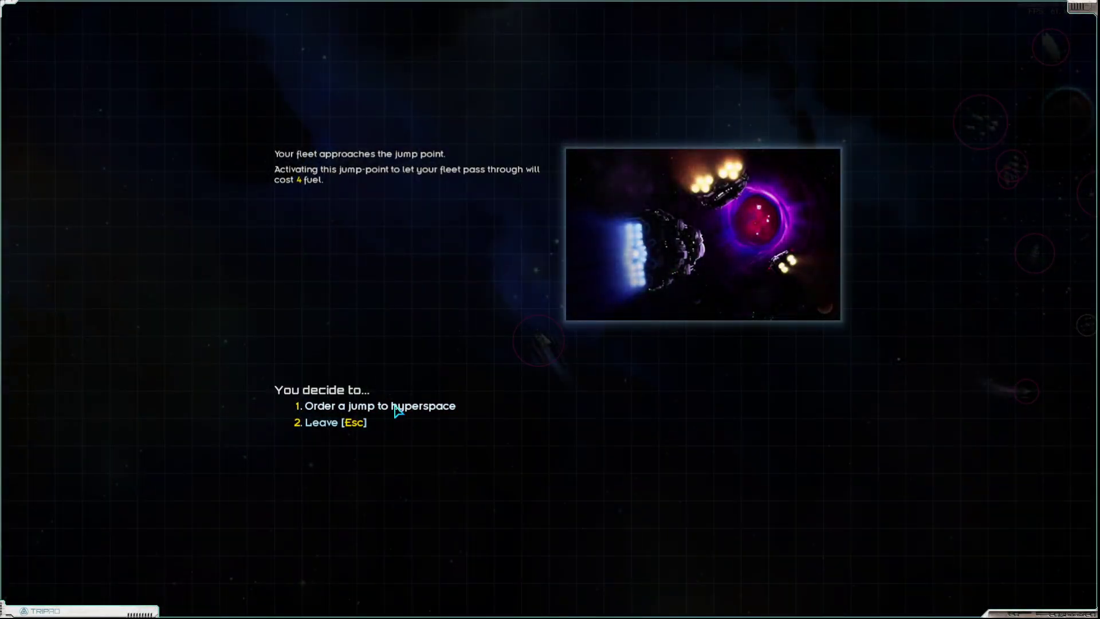
{"action": "left_click", "coordinate": [397, 411]}
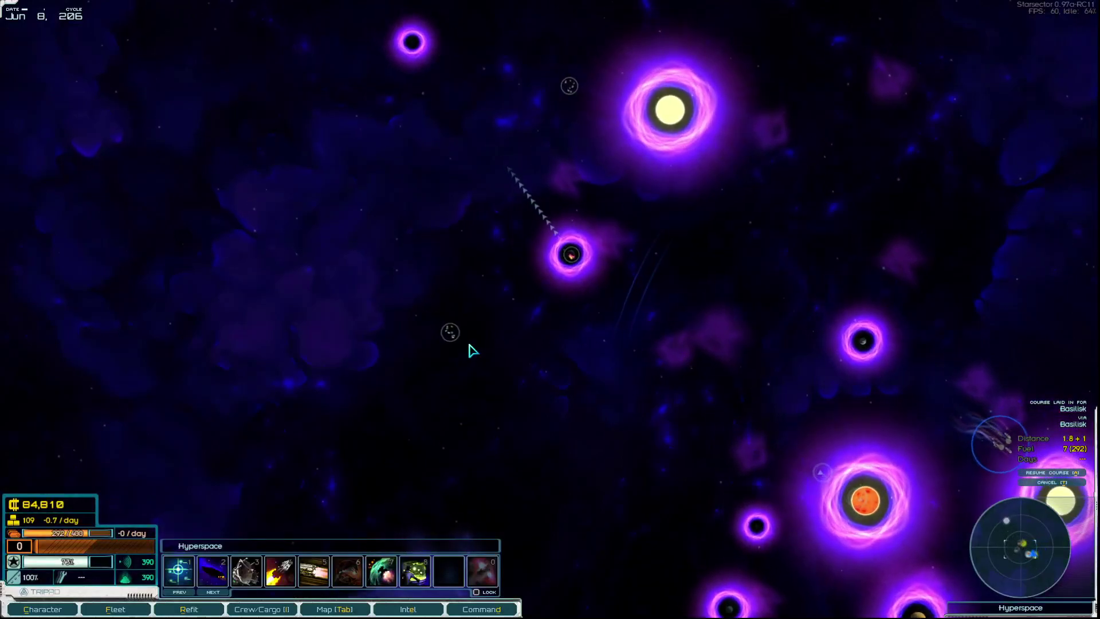
- Salvage the first clutch of drifting cargo pods, taking all their contents
{"action": "left_click", "coordinate": [480, 342]}
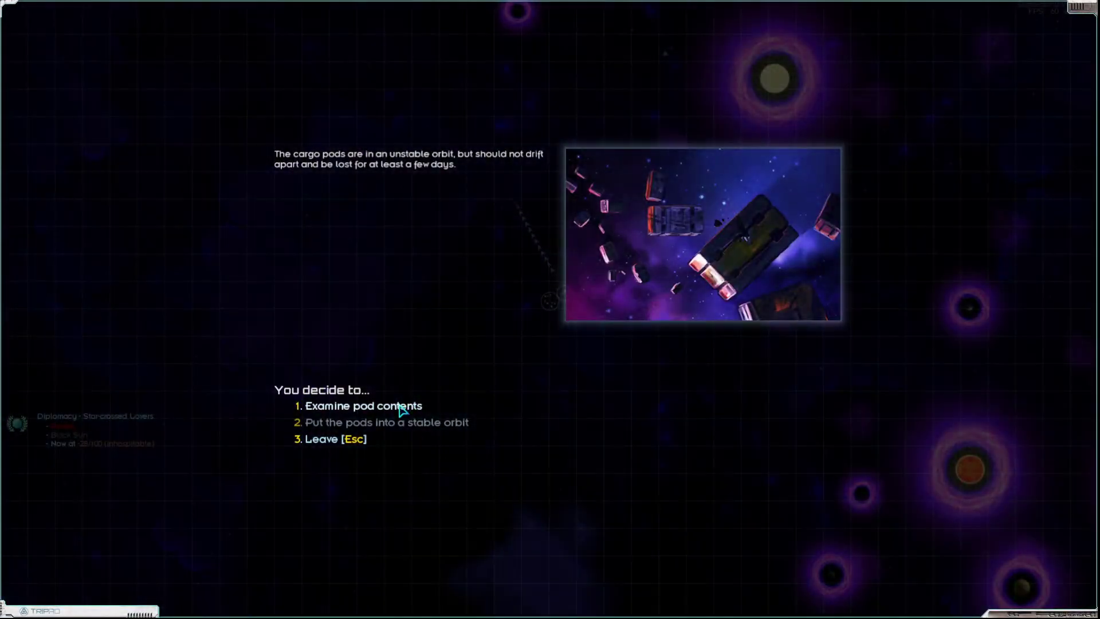
{"action": "left_click", "coordinate": [405, 405]}
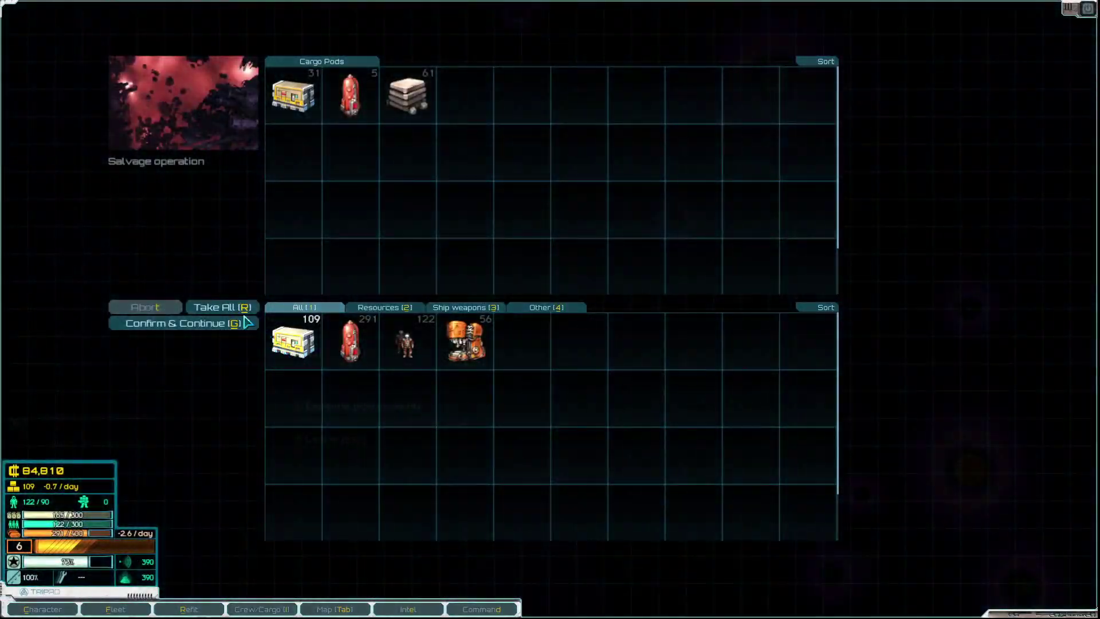
{"action": "left_click", "coordinate": [230, 325]}
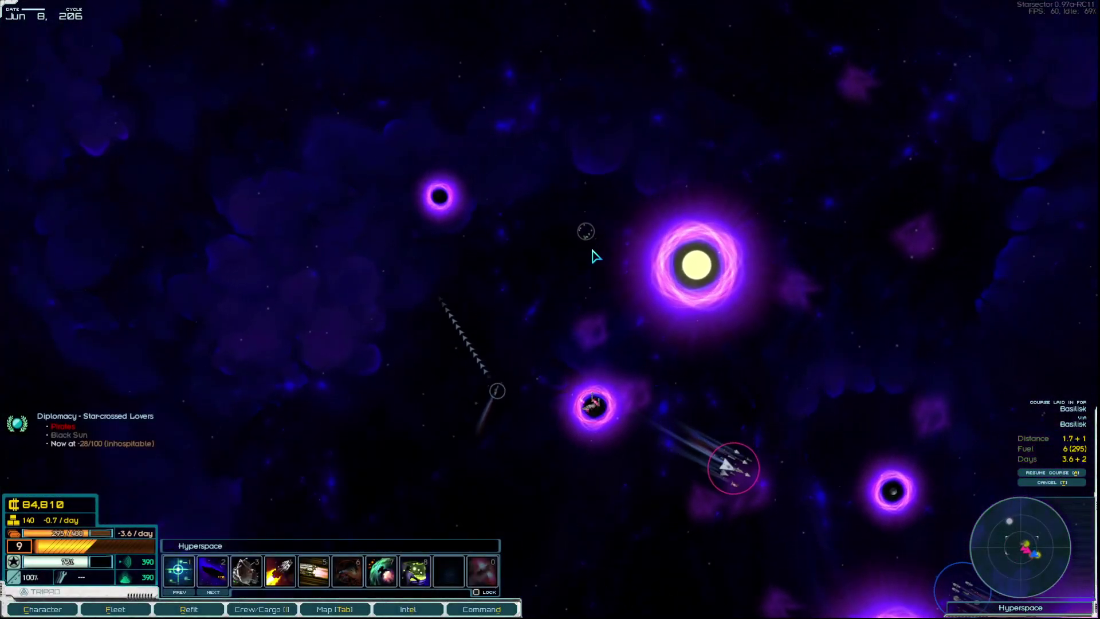
- Salvage the second clutch of cargo pods for metals, leaving 40 behind
{"action": "key", "text": "space"}
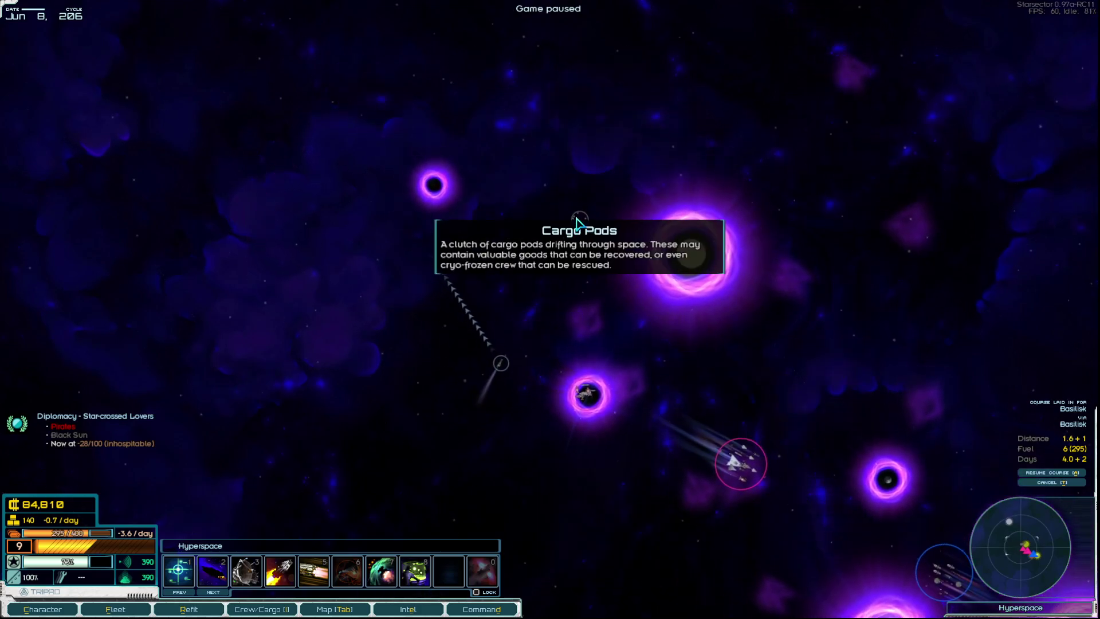
{"action": "key", "text": "space"}
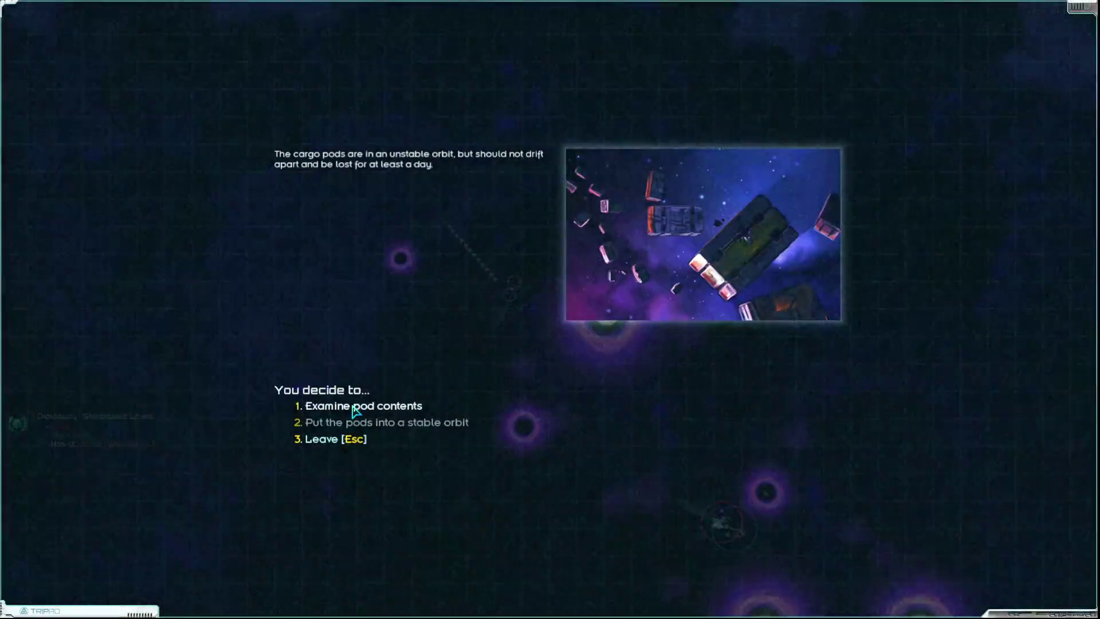
{"action": "left_click", "coordinate": [353, 398]}
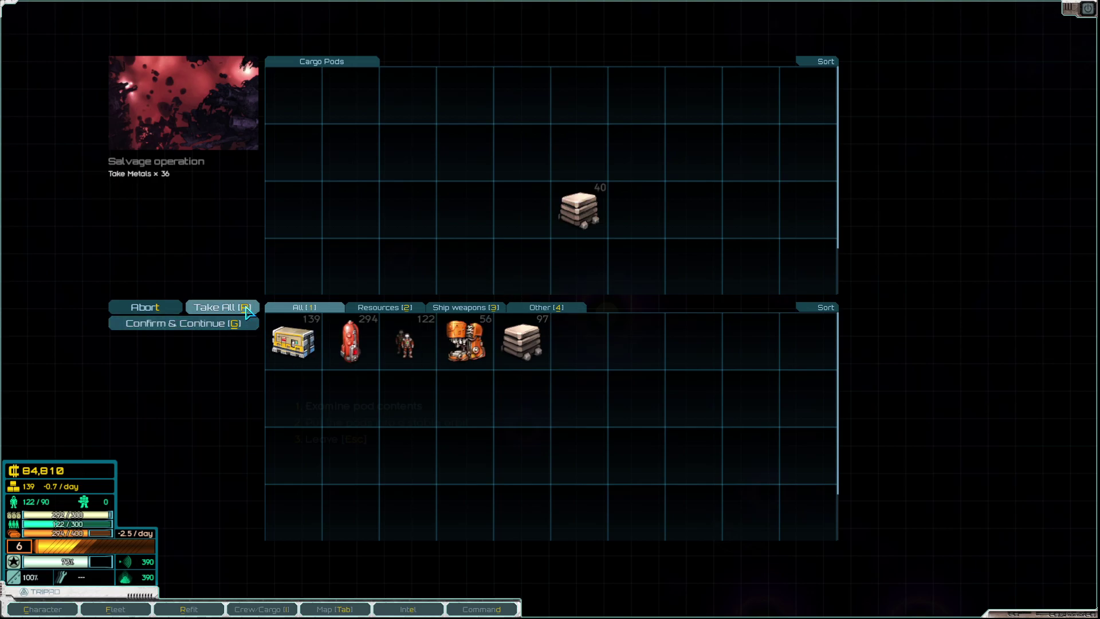
{"action": "left_click", "coordinate": [235, 330]}
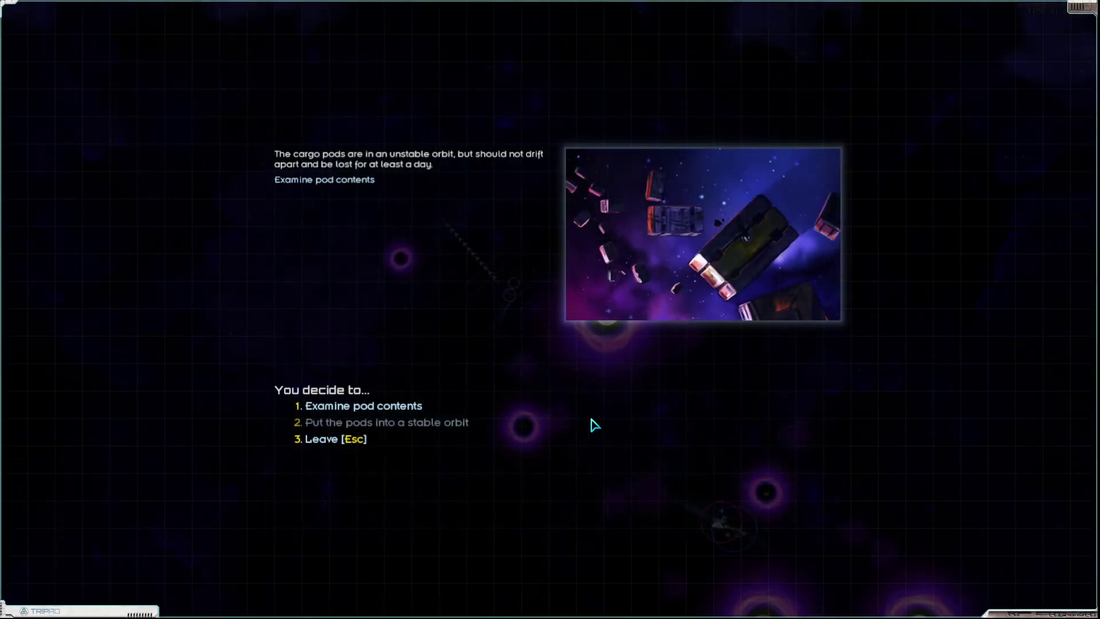
{"action": "key", "text": "Escape"}
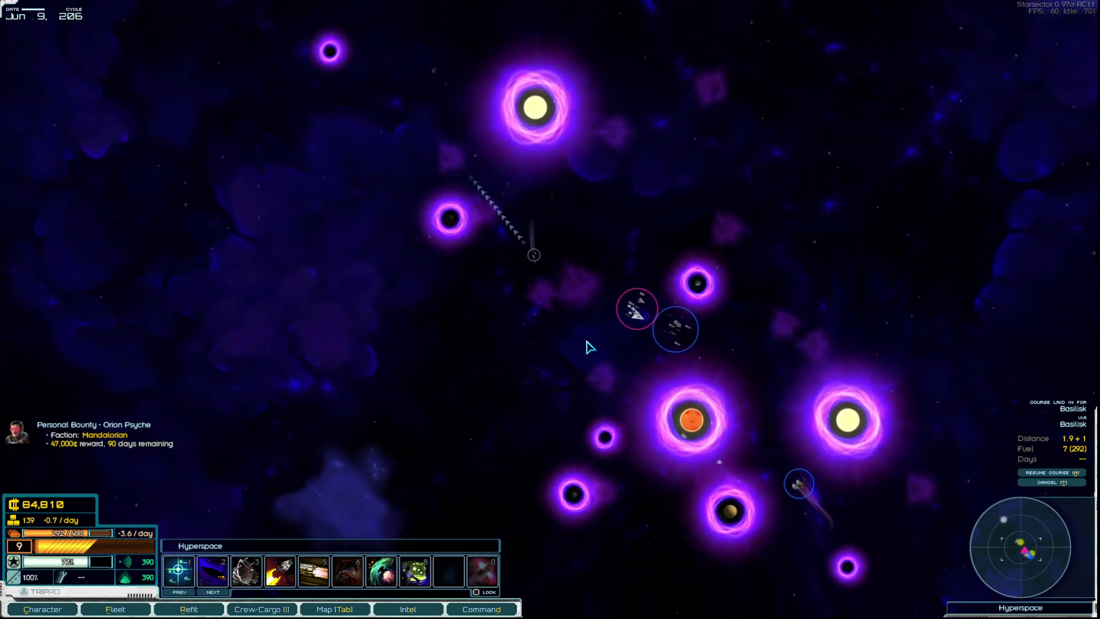
- Review the intel on the Mandalorian bounty for Orion Psyche
{"action": "key", "text": "space"}
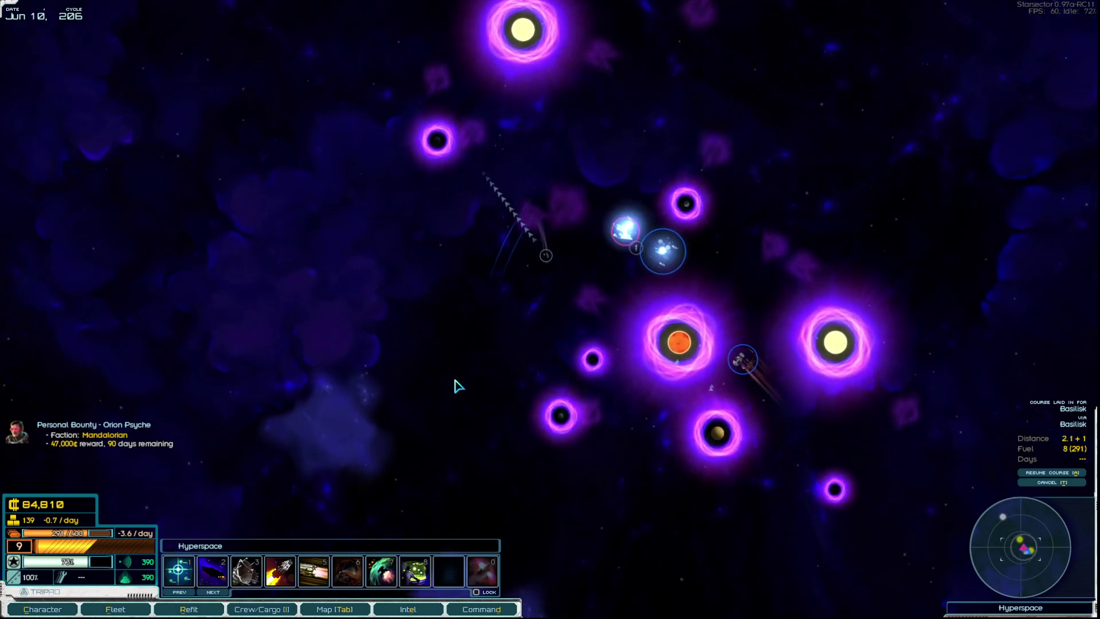
{"action": "left_click", "coordinate": [19, 438]}
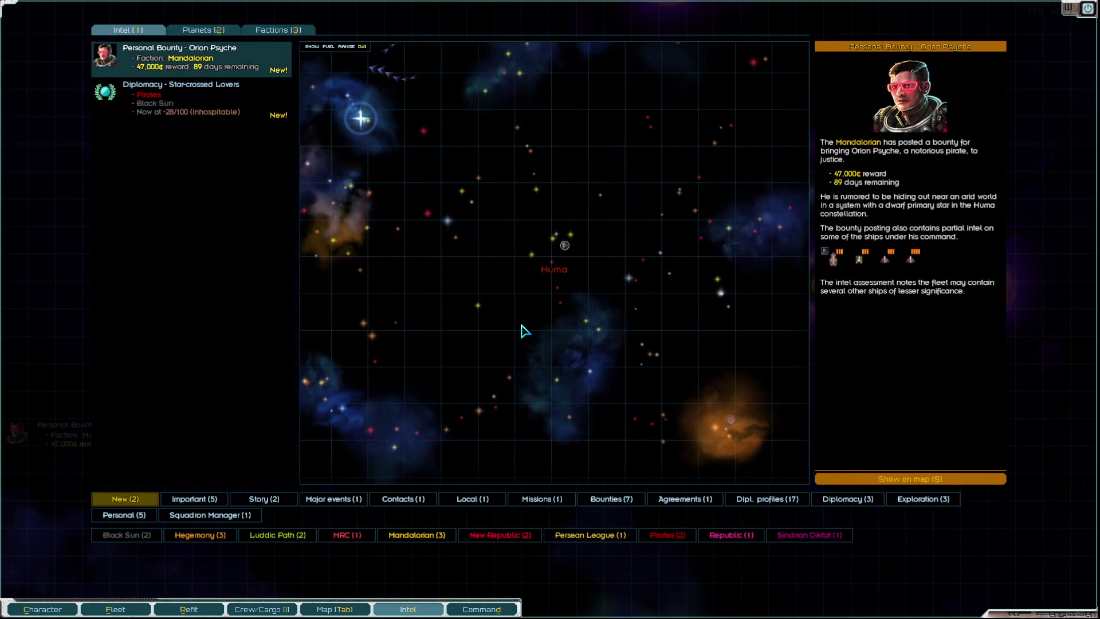
{"action": "key", "text": "Escape"}
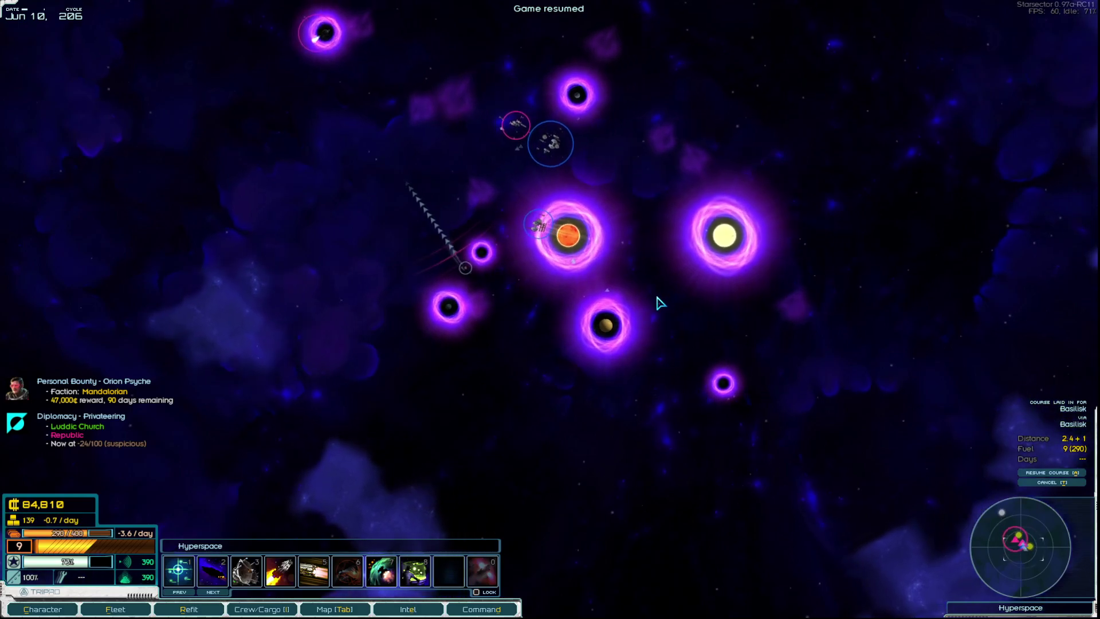
- Salvage the derelict ship for 15 supplies, 9 fuel and 4 heavy machinery
{"action": "key", "text": "space"}
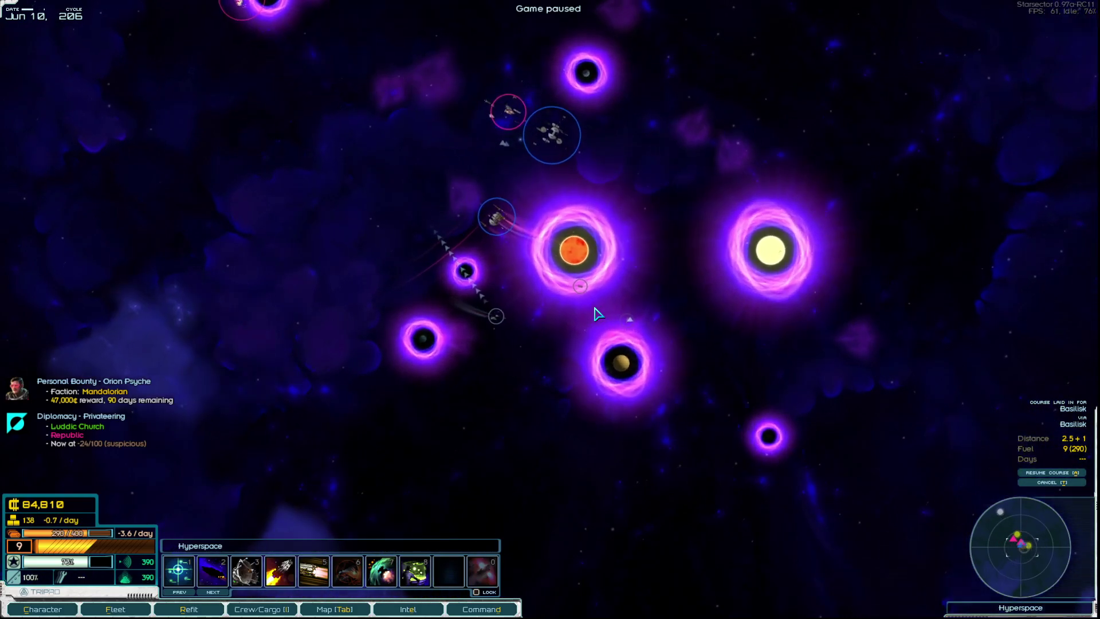
{"action": "left_click", "coordinate": [630, 319]}
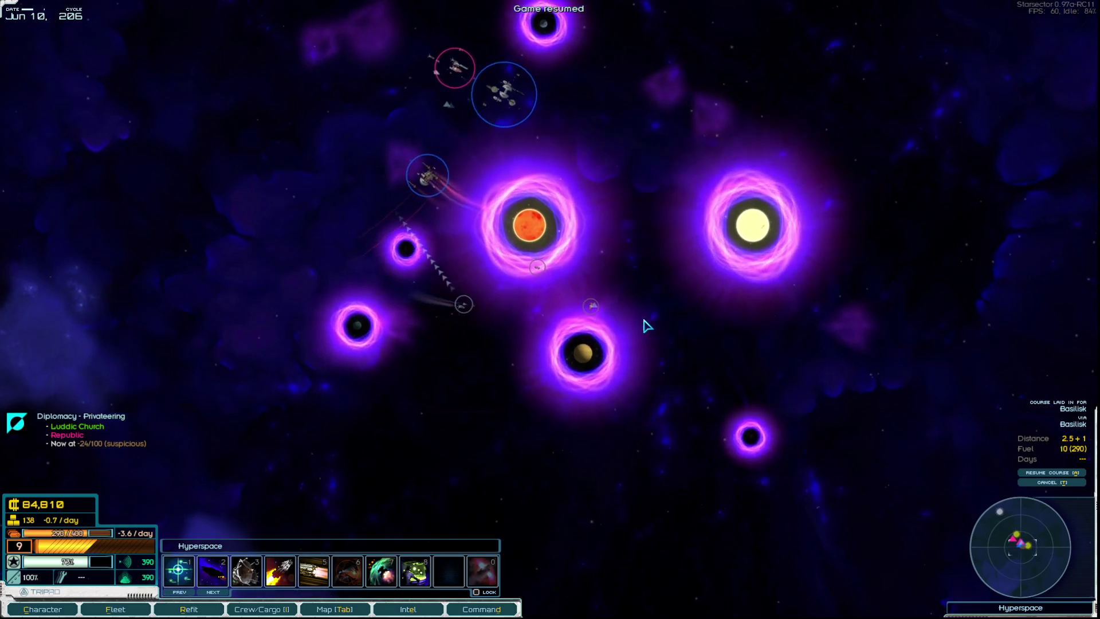
{"action": "key", "text": "space"}
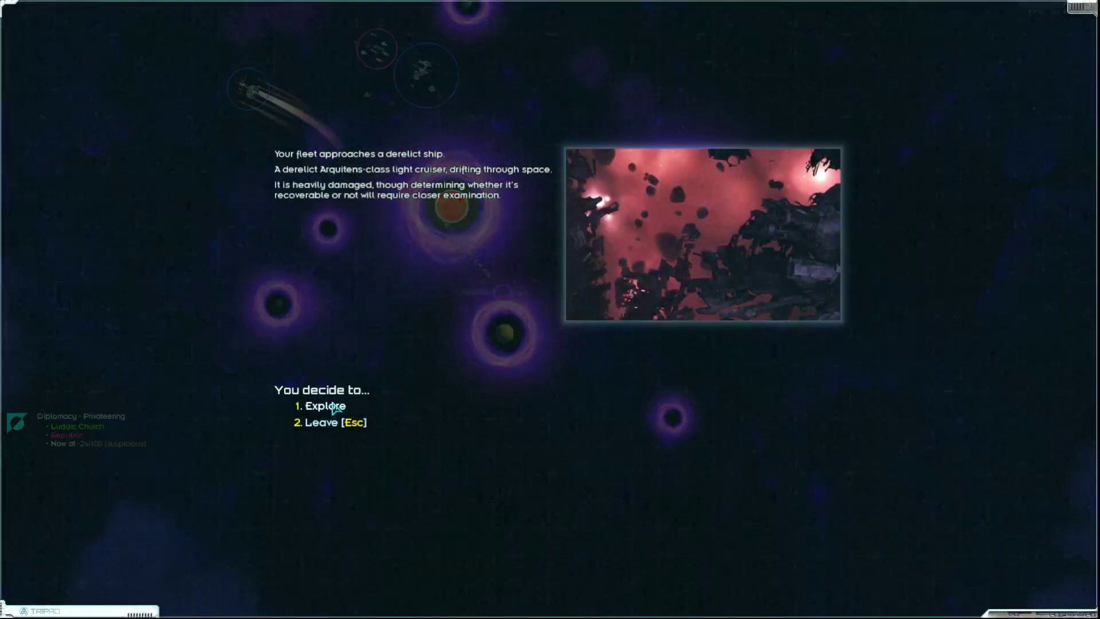
{"action": "left_click", "coordinate": [357, 439]}
{"action": "left_click", "coordinate": [334, 407]}
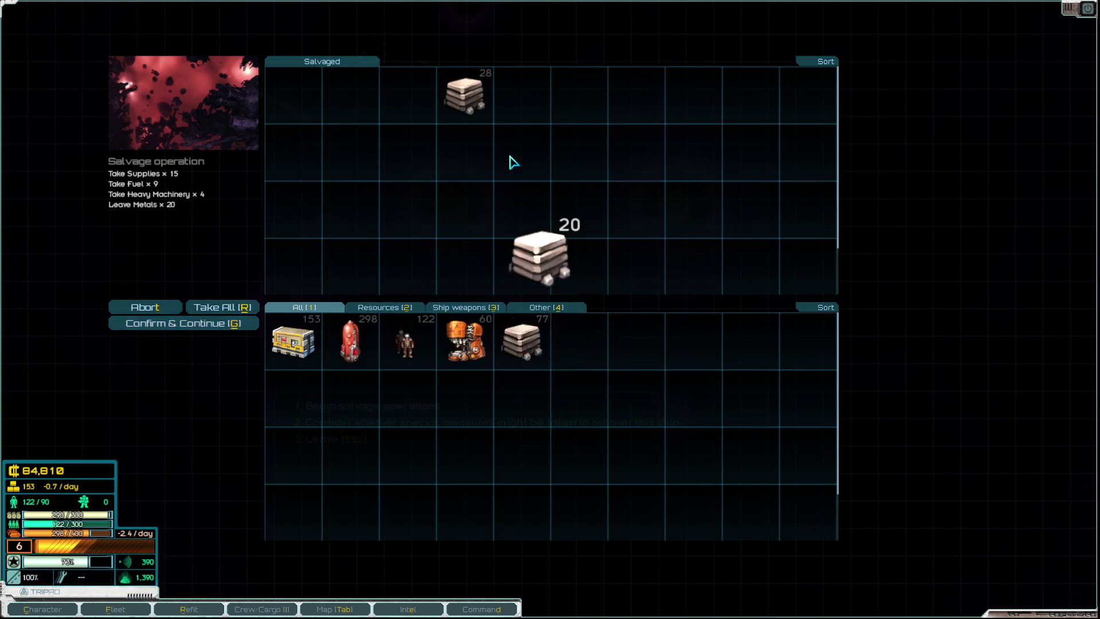
{"action": "left_click", "coordinate": [216, 331]}
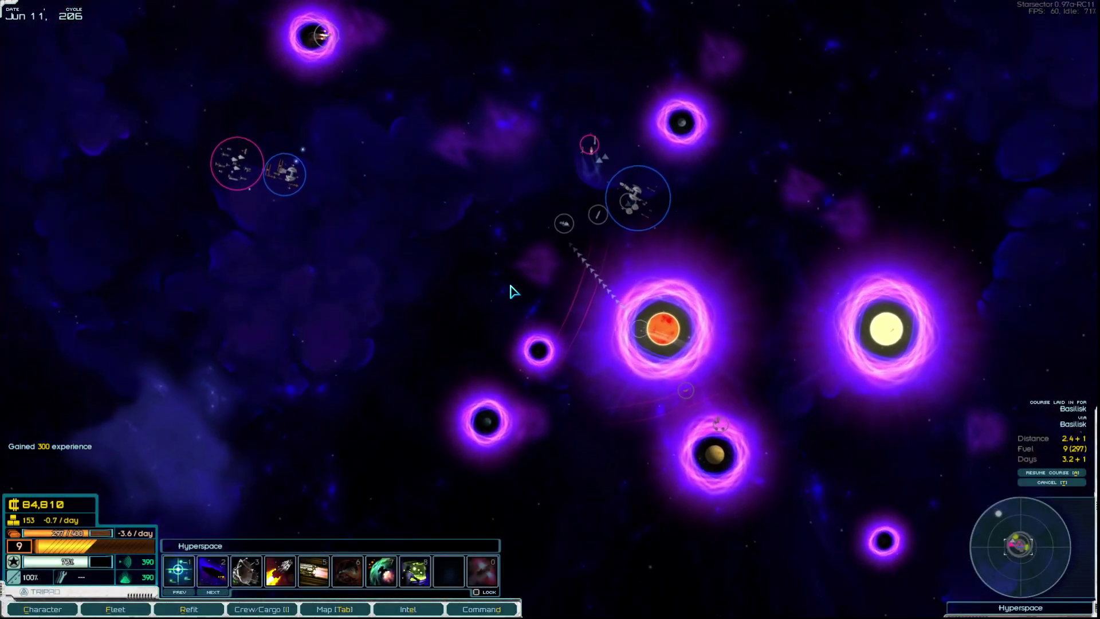
- Salvage the Munificent-class derelict frigate wreck
{"action": "key", "text": "space"}
{"action": "key", "text": "space"}
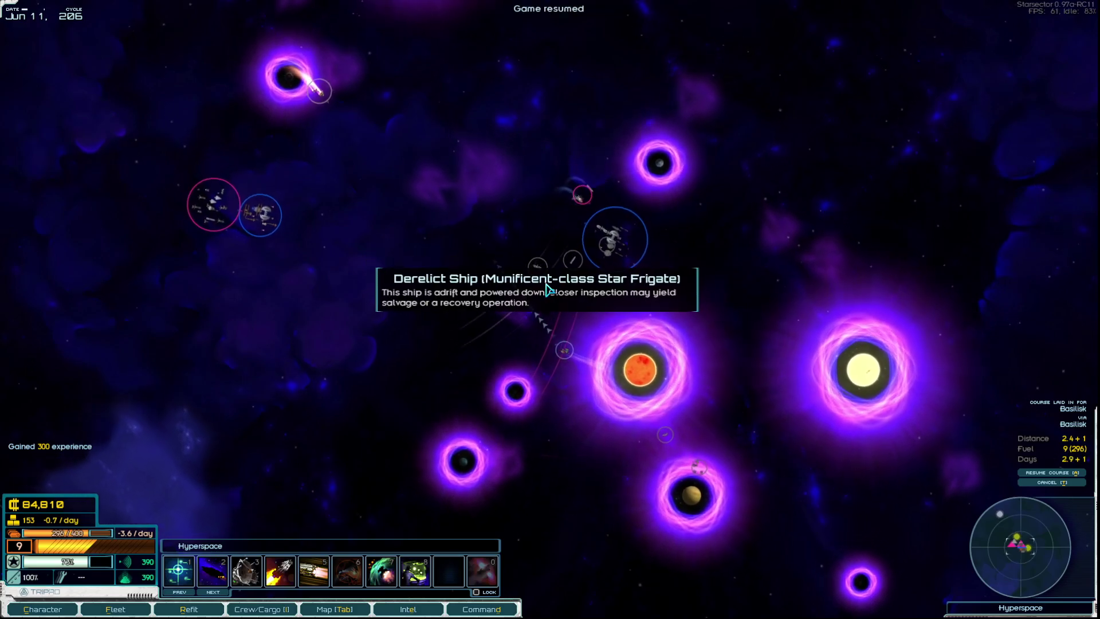
{"action": "left_click", "coordinate": [548, 292]}
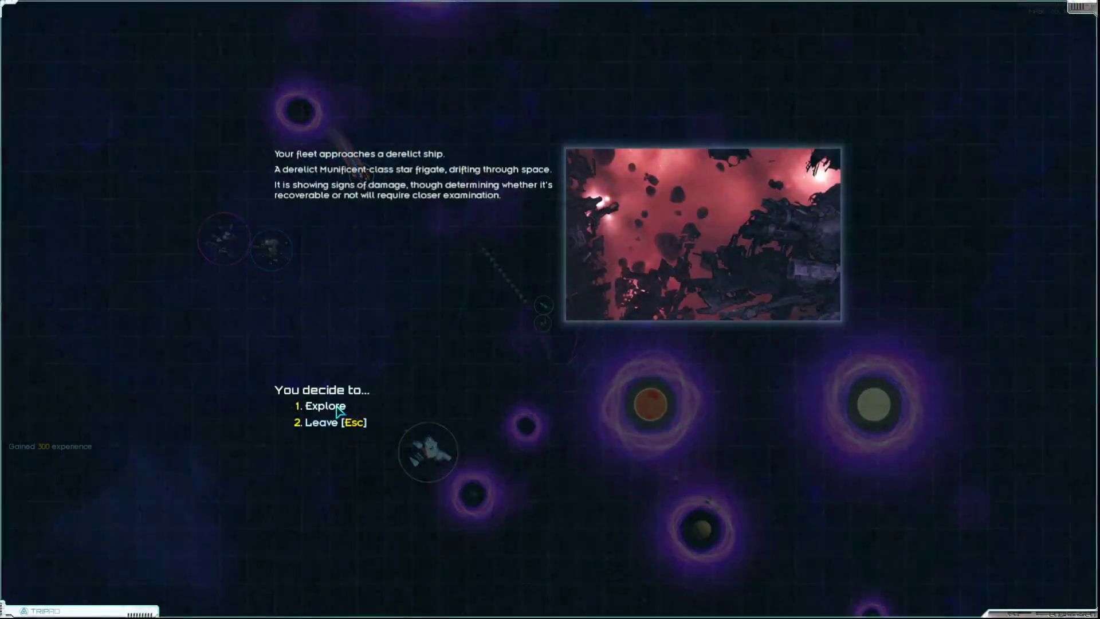
{"action": "left_click", "coordinate": [326, 406]}
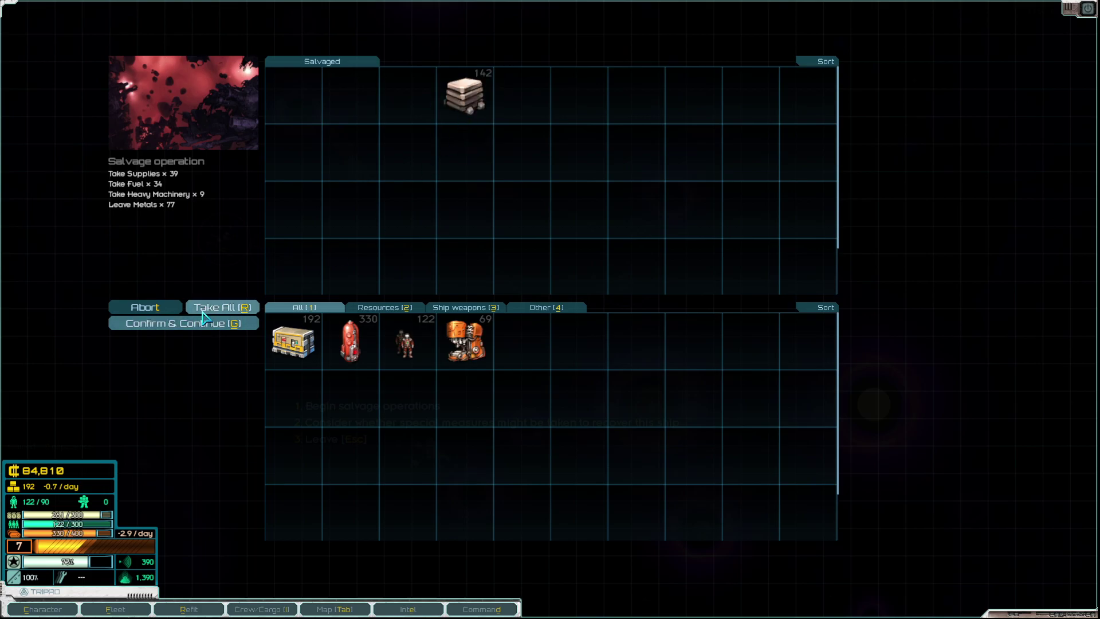
{"action": "left_click", "coordinate": [183, 324]}
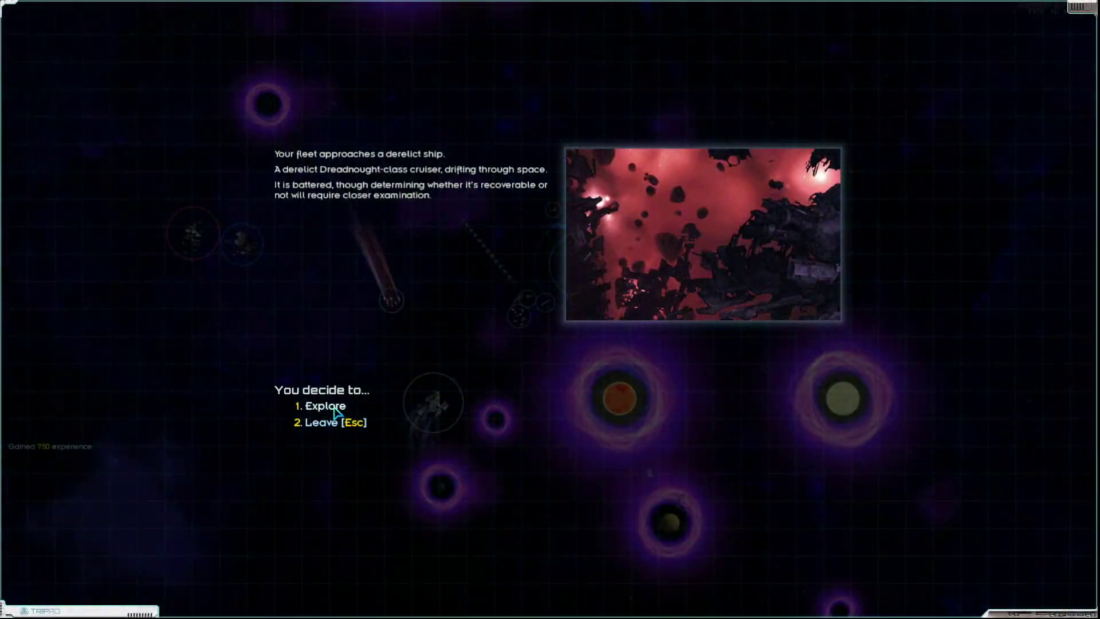
- Recover the Dreadnought-class derelict cruiser into the fleet as the ISS Morrigan
{"action": "left_click", "coordinate": [330, 407]}
{"action": "left_click", "coordinate": [335, 412]}
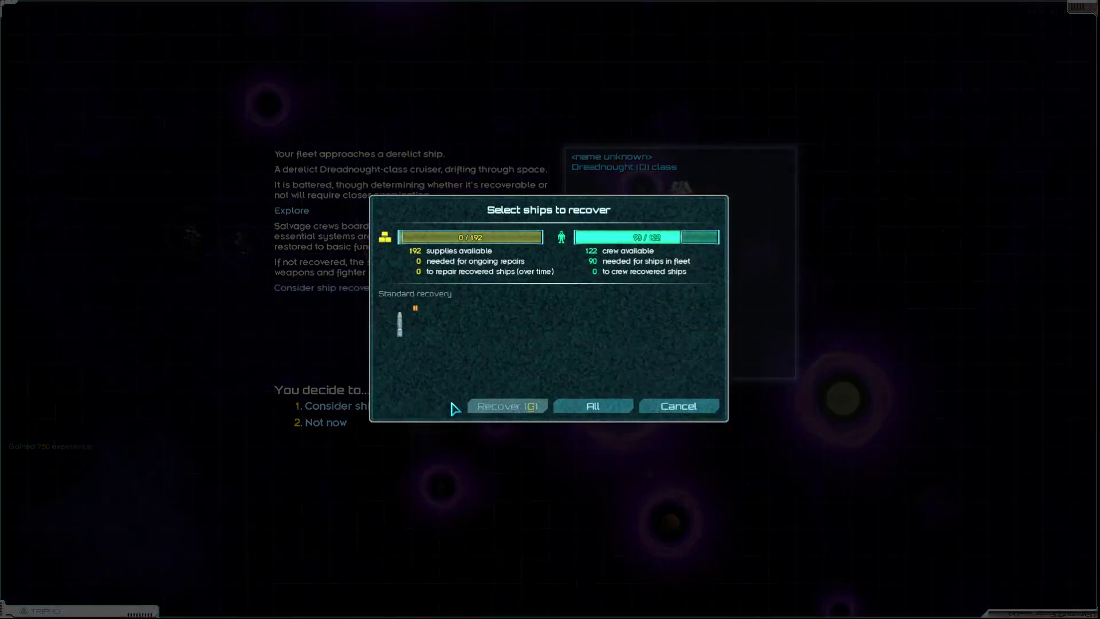
{"action": "left_click", "coordinate": [404, 322]}
{"action": "left_click", "coordinate": [507, 412]}
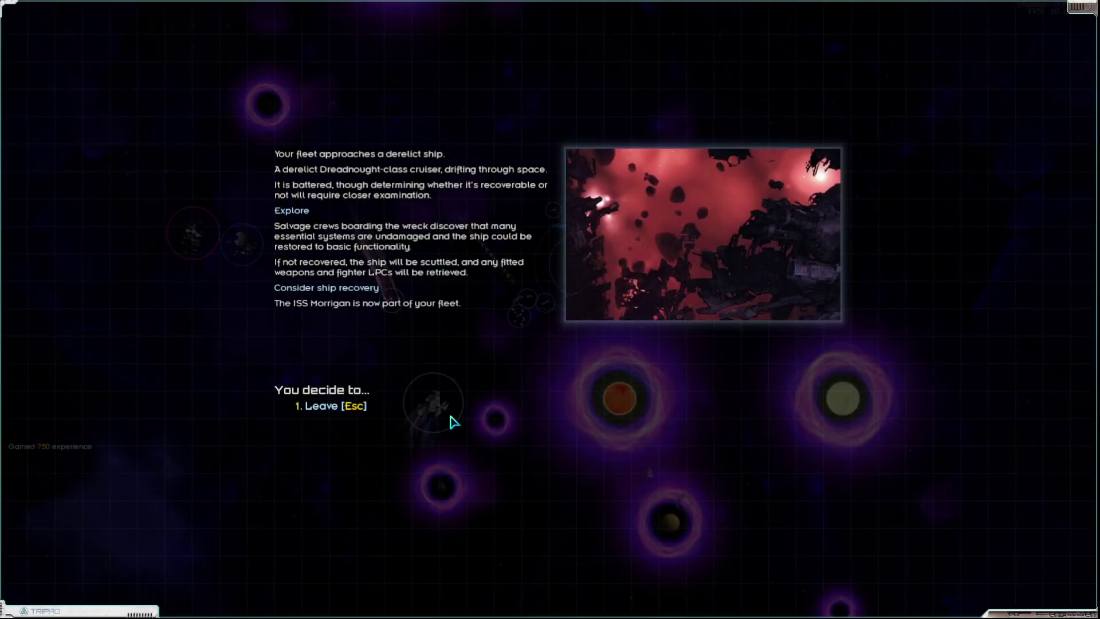
{"action": "left_click", "coordinate": [327, 413]}
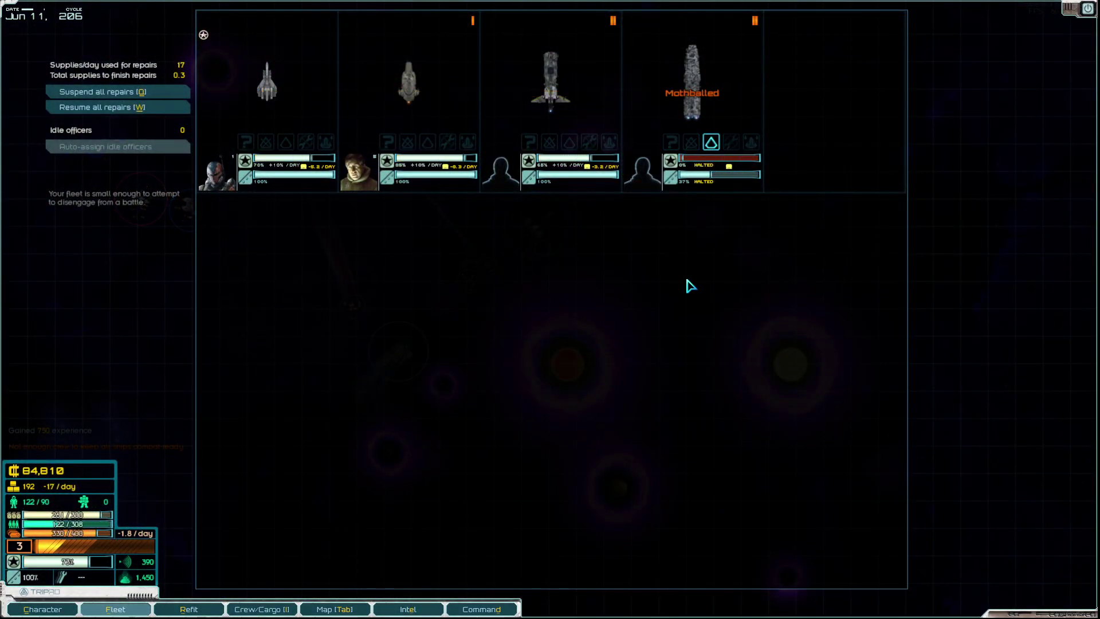
- Salvage the derelict corvette and take its supplies
{"action": "key", "text": "Escape"}
{"action": "scroll", "coordinate": [580, 327], "scroll_direction": "up", "scroll_amount": 4}
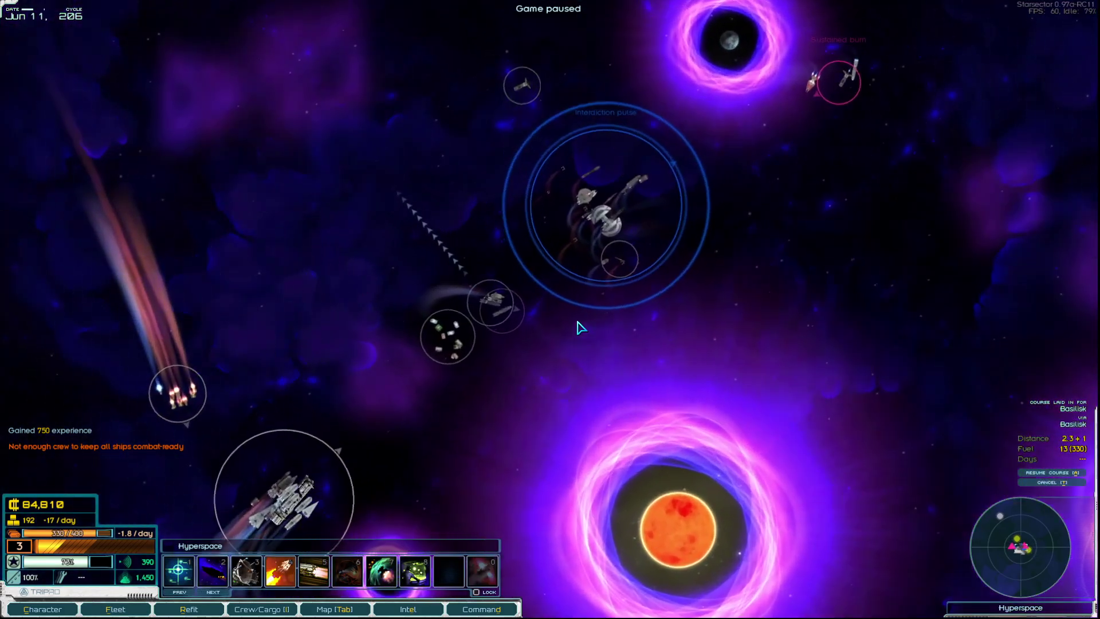
{"action": "key", "text": "space"}
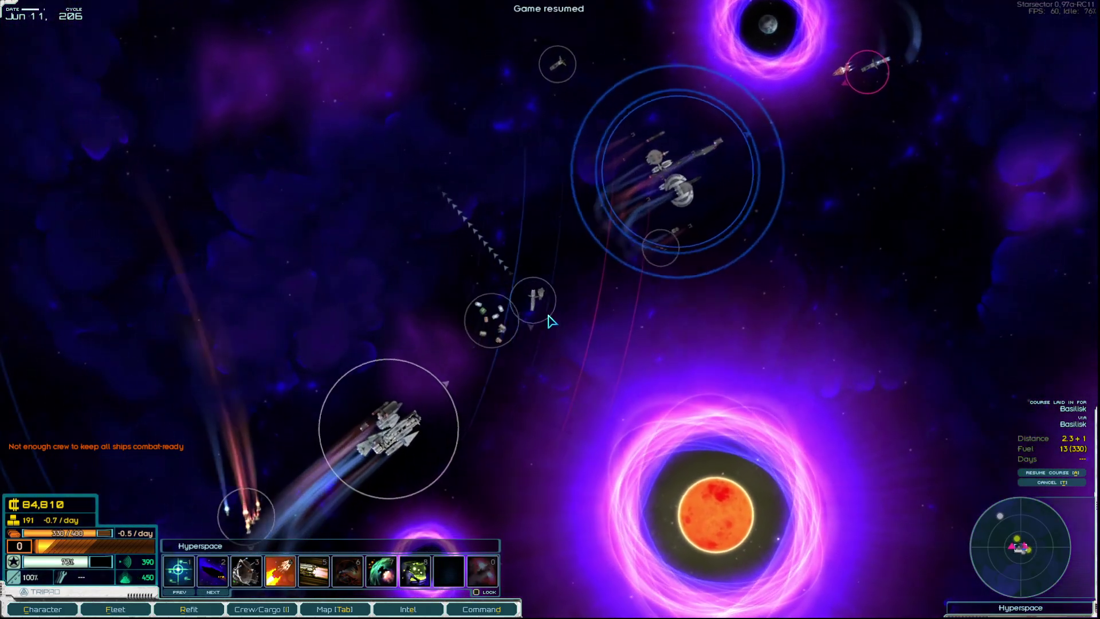
{"action": "key", "text": "space"}
{"action": "scroll", "coordinate": [516, 344], "scroll_direction": "up", "scroll_amount": 2}
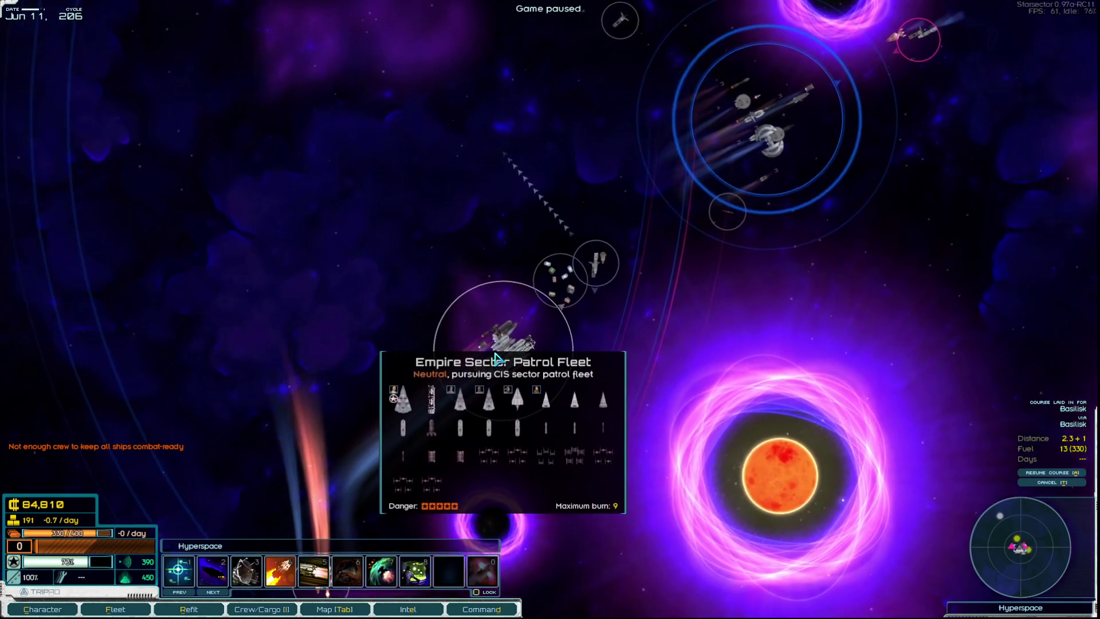
{"action": "left_click_drag", "start_coordinate": [497, 357], "coordinate": [624, 287]}
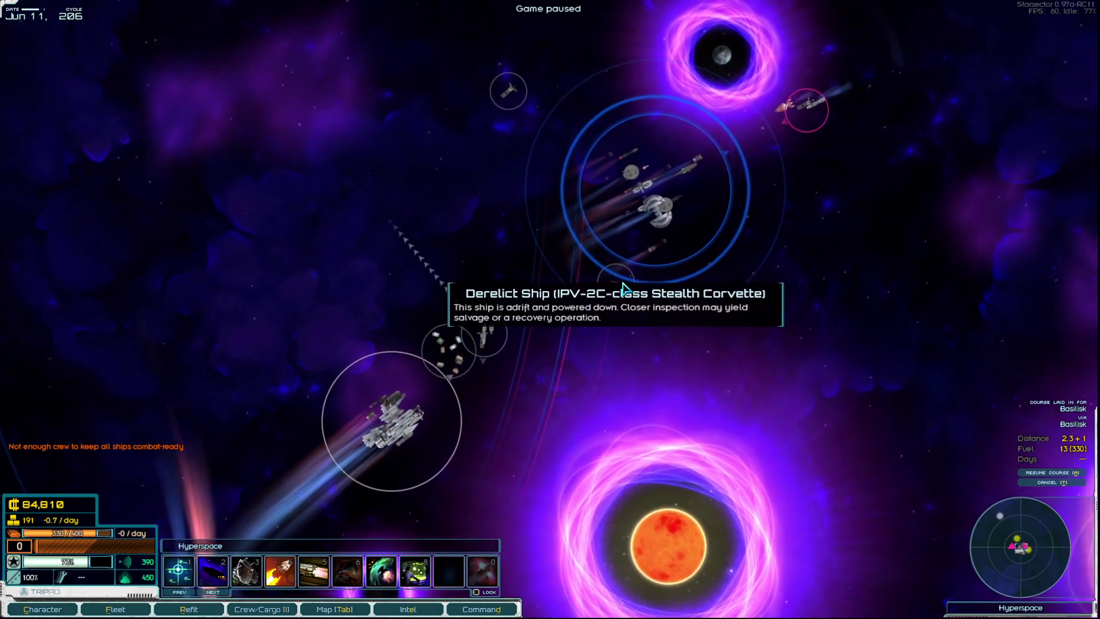
{"action": "left_click", "coordinate": [615, 289]}
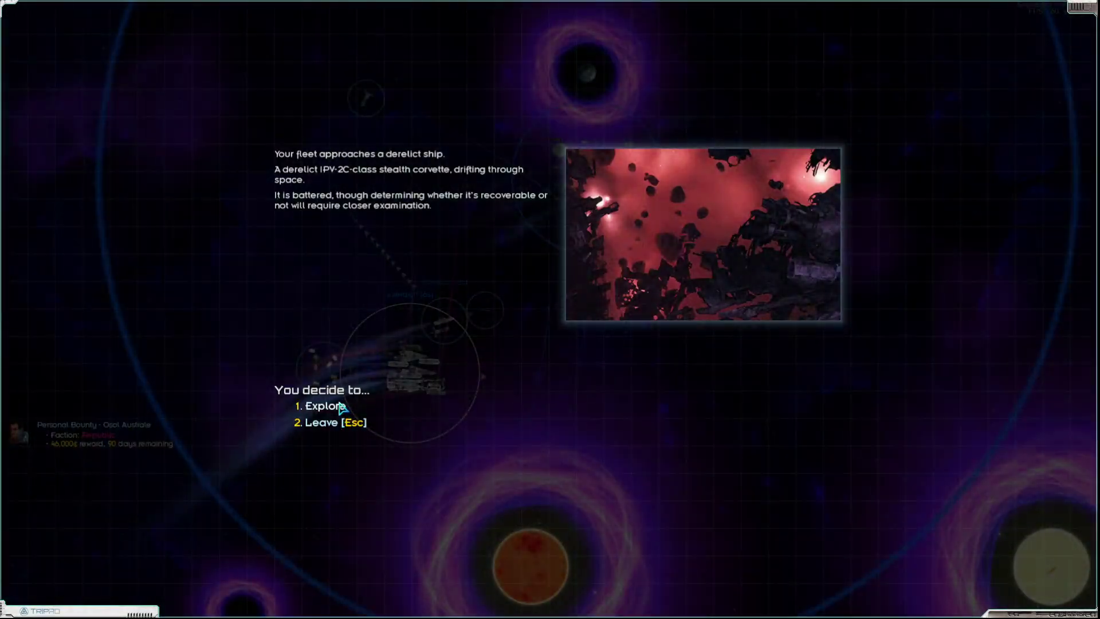
{"action": "left_click", "coordinate": [325, 406]}
{"action": "key", "text": "1"}
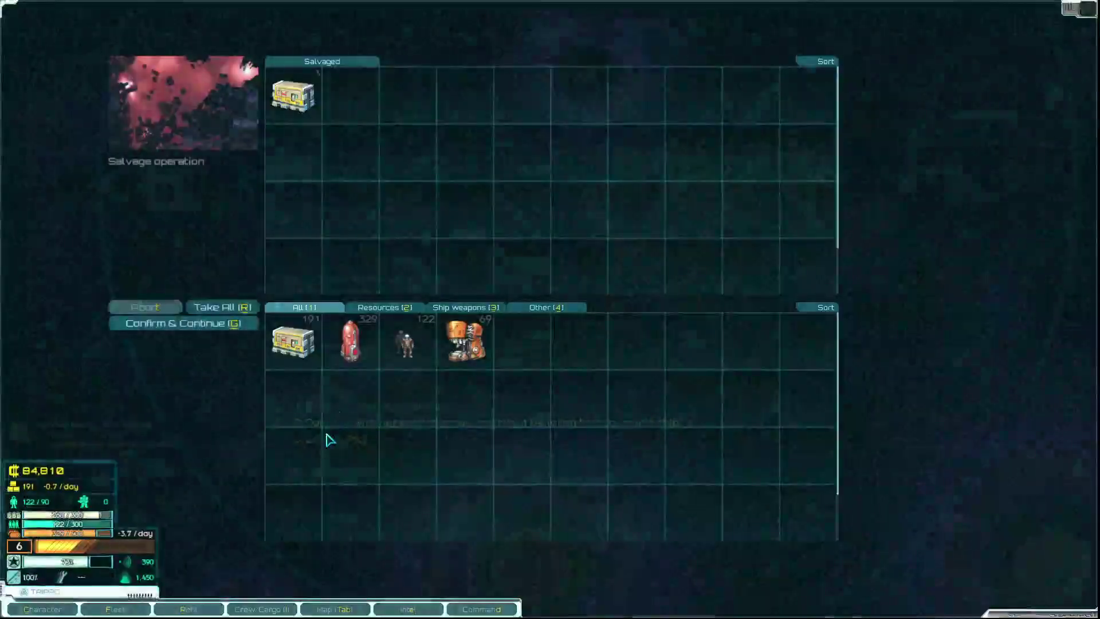
{"action": "left_click", "coordinate": [182, 323]}
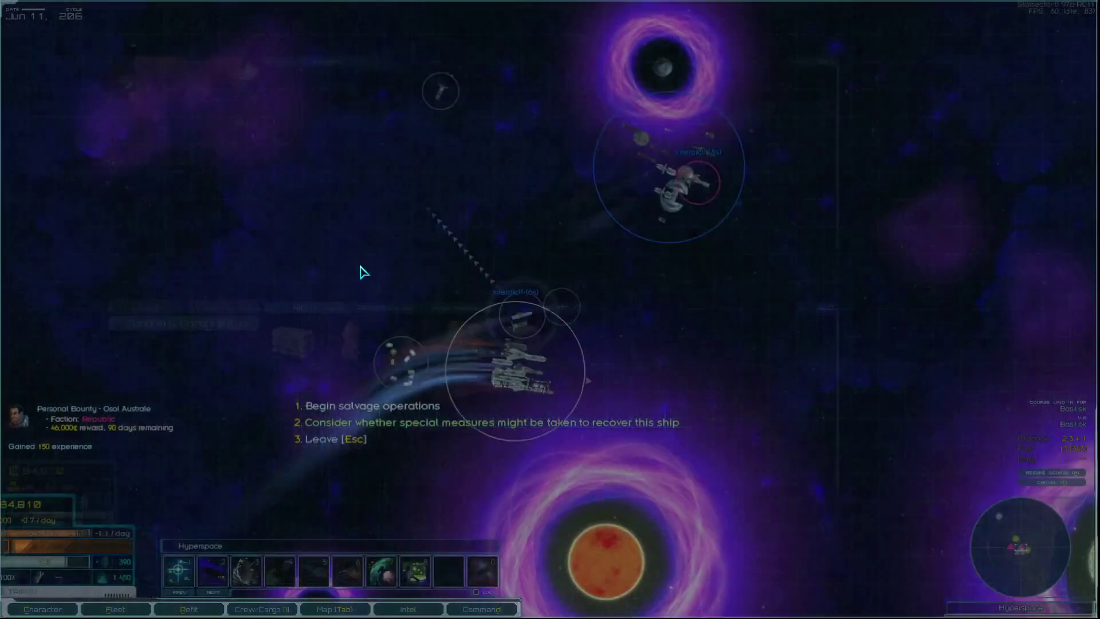
- Recover the Pelta-class derelict as the ISS Llew and check the five-ship fleet
{"action": "left_click", "coordinate": [489, 215]}
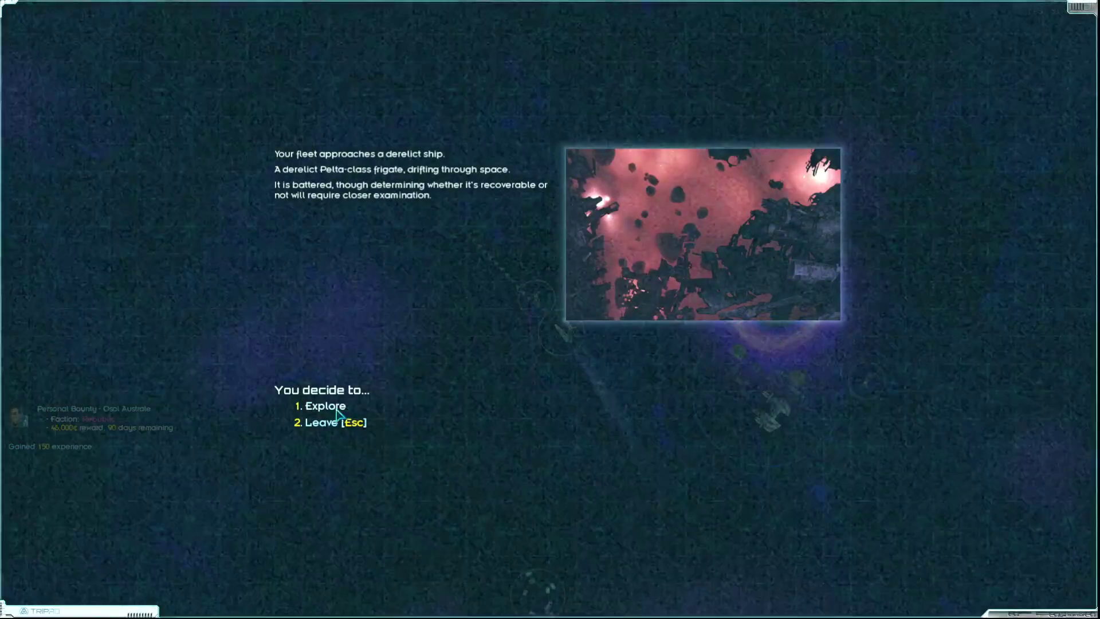
{"action": "left_click", "coordinate": [324, 406]}
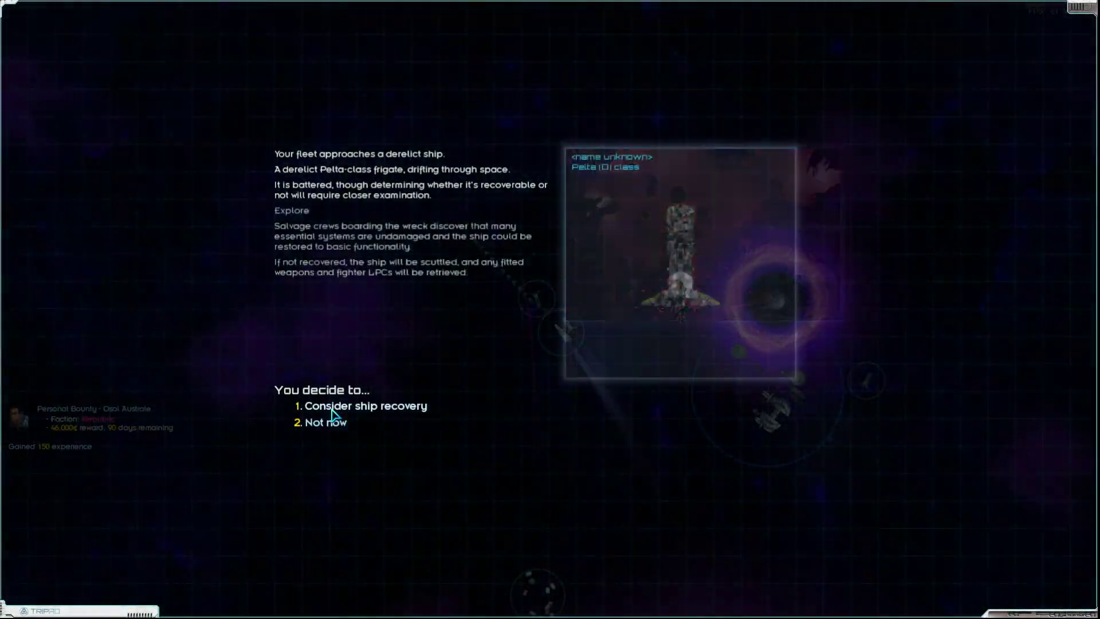
{"action": "left_click", "coordinate": [334, 409]}
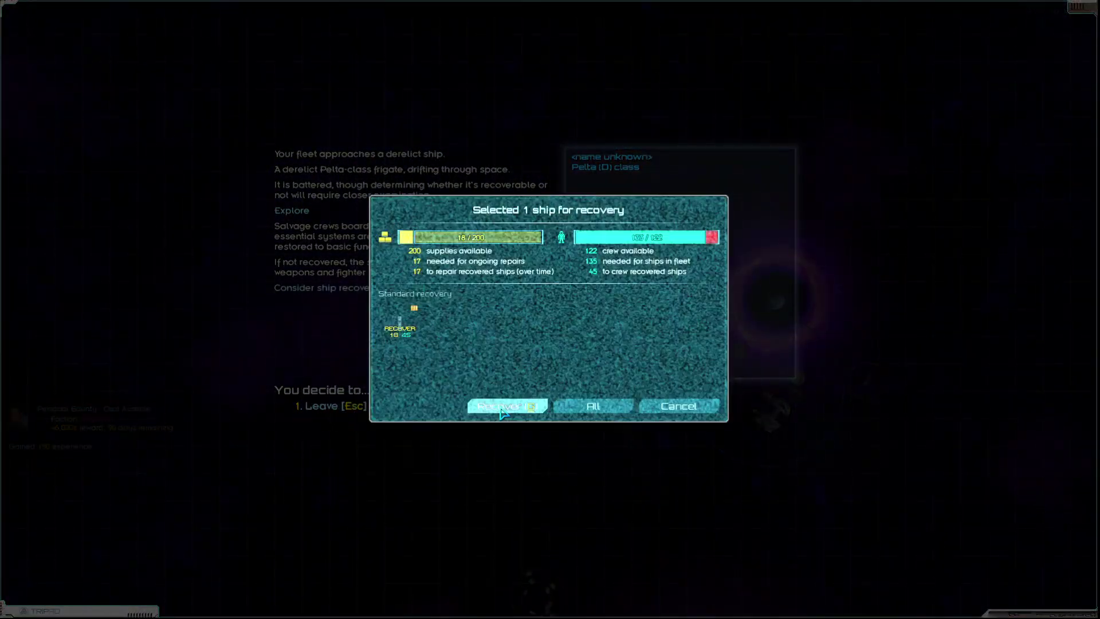
{"action": "left_click", "coordinate": [503, 411]}
{"action": "left_click", "coordinate": [353, 406]}
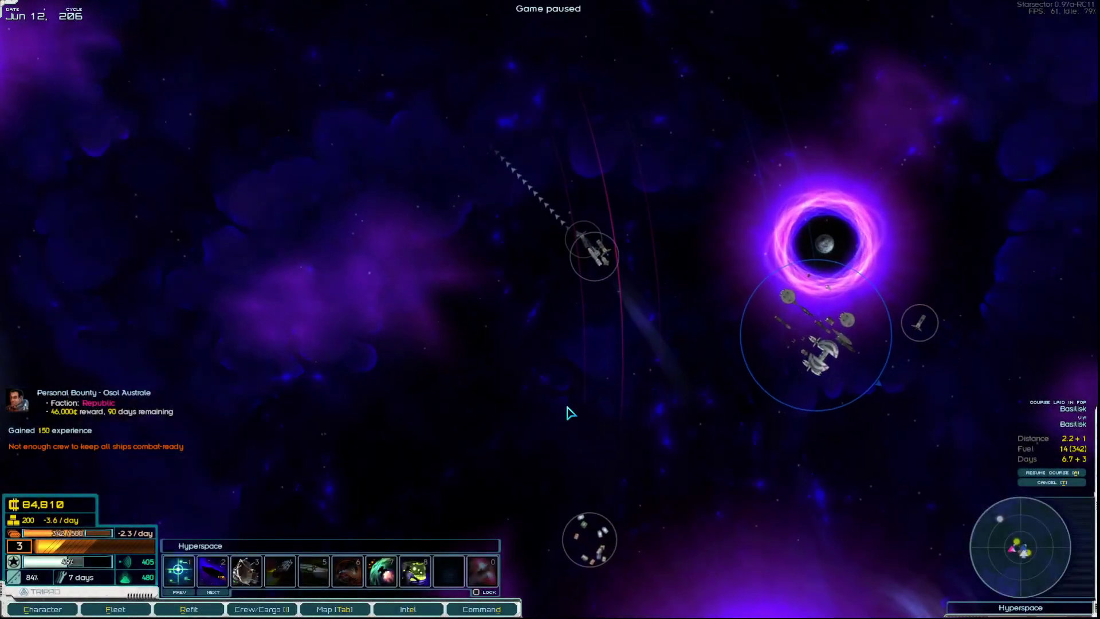
{"action": "key", "text": "f"}
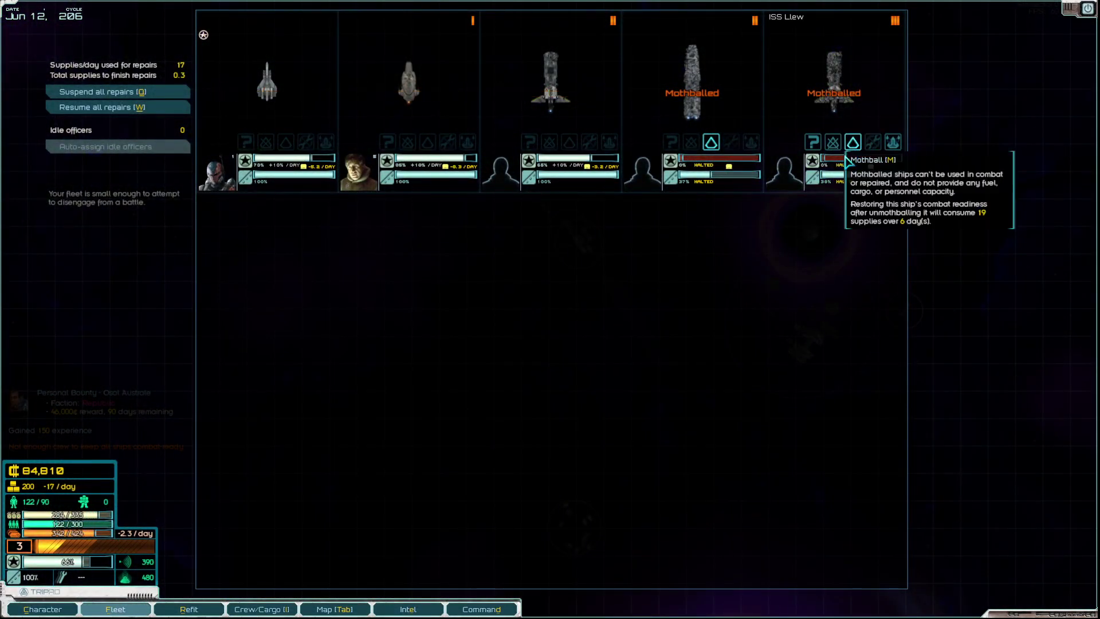